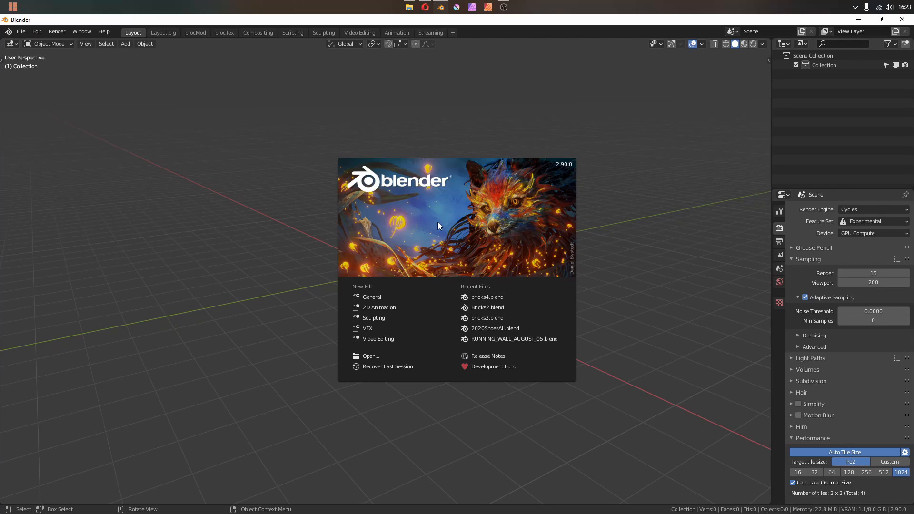
# Look up the Node Wrangler add-on in the preferences with the search term "wran" and close the preferences
pyautogui.click(37, 31)
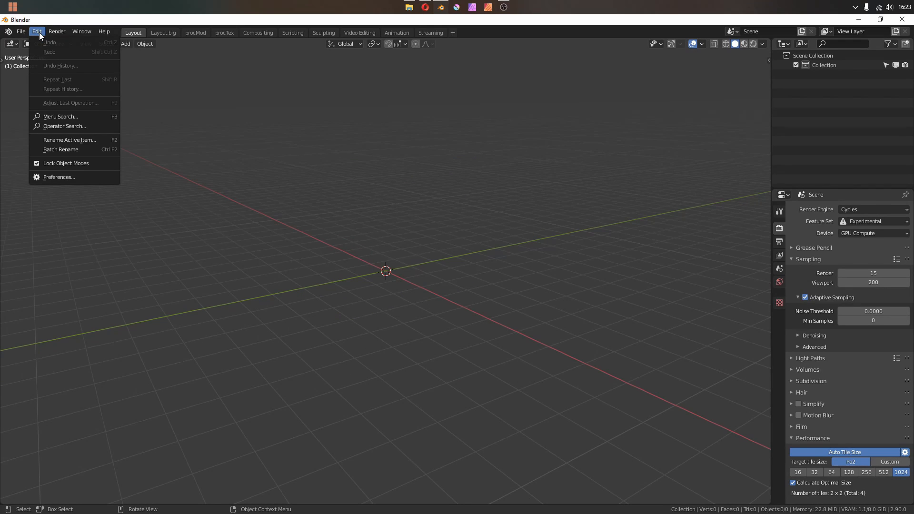
pyautogui.click(70, 177)
pyautogui.click(279, 50)
pyautogui.write('w')
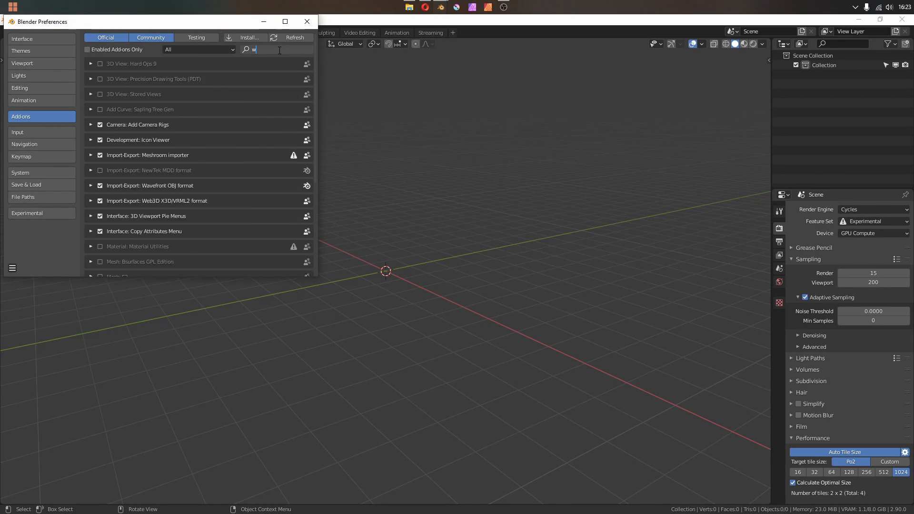
pyautogui.write('ran')
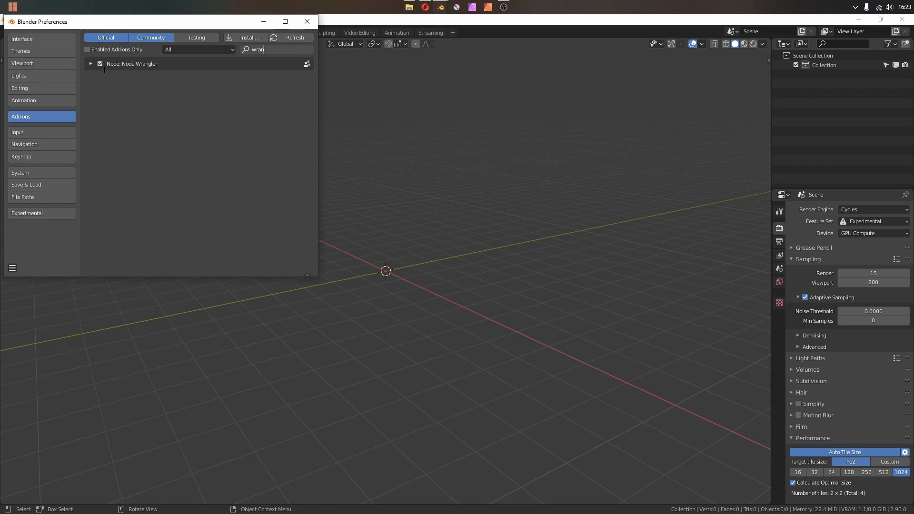
pyautogui.click(311, 22)
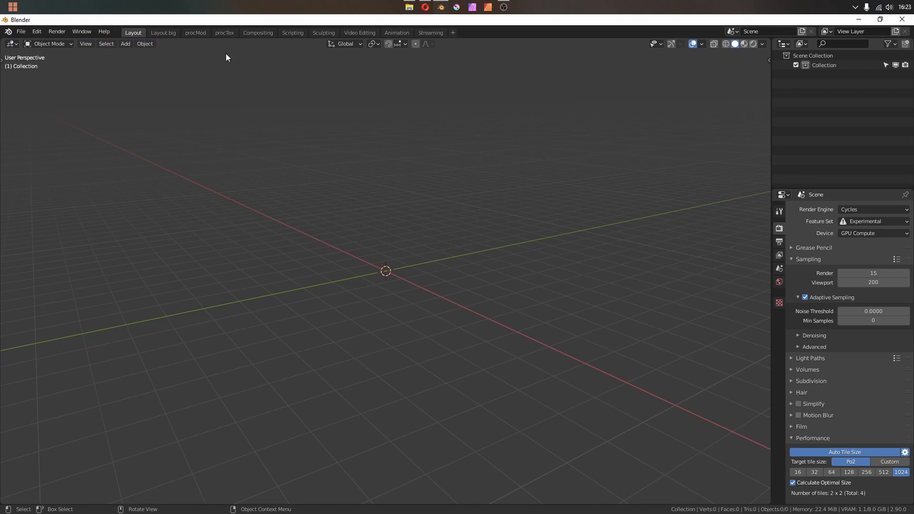
# In the procTex workspace, add a mesh plane and frame it in top view
pyautogui.click(225, 32)
pyautogui.hotkey('shift', 'a')
pyautogui.moveTo(149, 179)
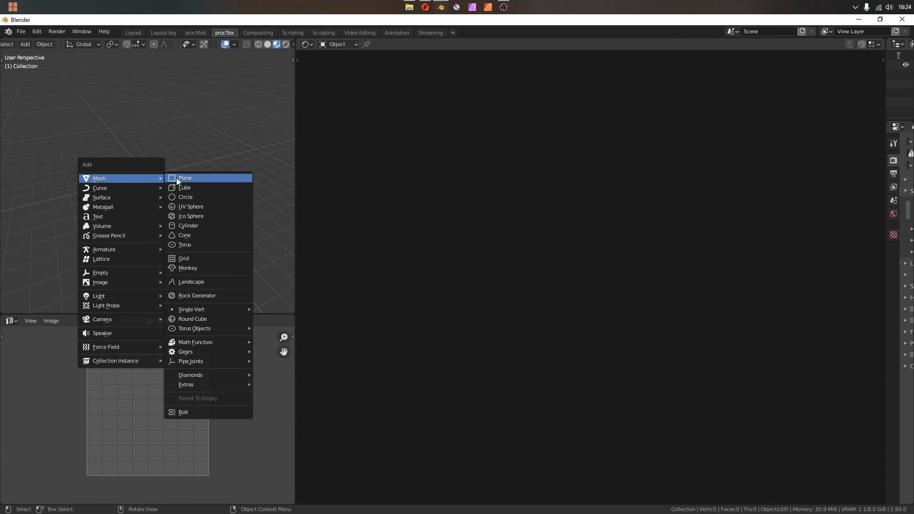
pyautogui.click(185, 178)
pyautogui.press('KP_7')
pyautogui.press('KP_Decimal')
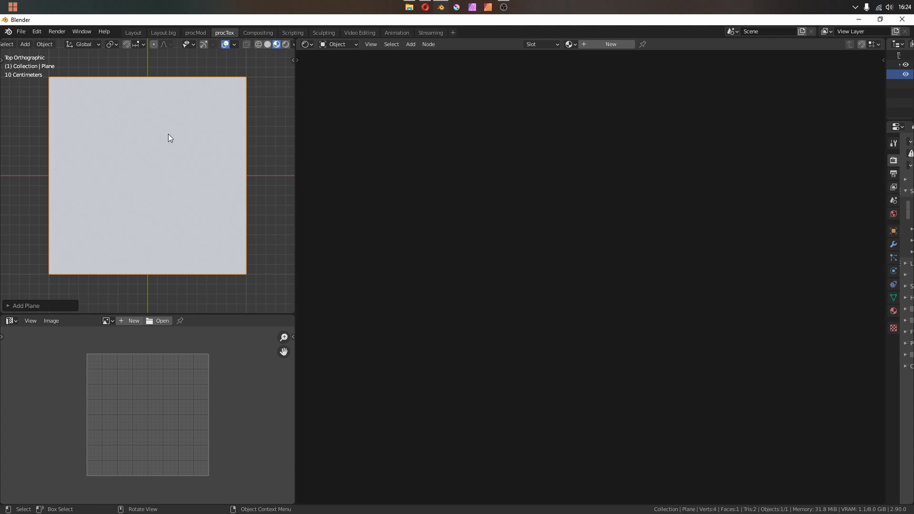
# Enlarge the 3D viewport, give the plane a new material and preview a UV Map node on it
pyautogui.moveTo(186, 313); pyautogui.dragTo(228, 394)
pyautogui.click(611, 44)
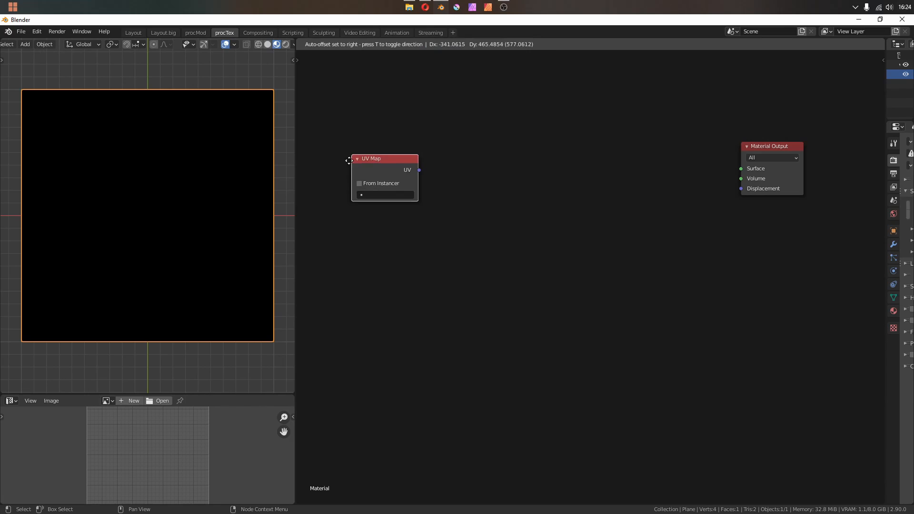
pyautogui.click(372, 173)
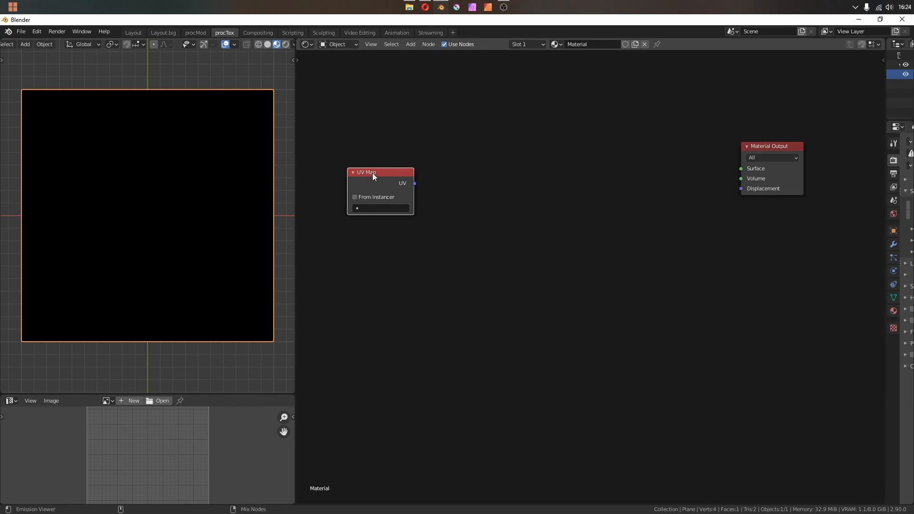
pyautogui.keyDown('ctrl'); pyautogui.keyDown('shift'); pyautogui.click(372, 173); pyautogui.keyUp('shift'); pyautogui.keyUp('ctrl')
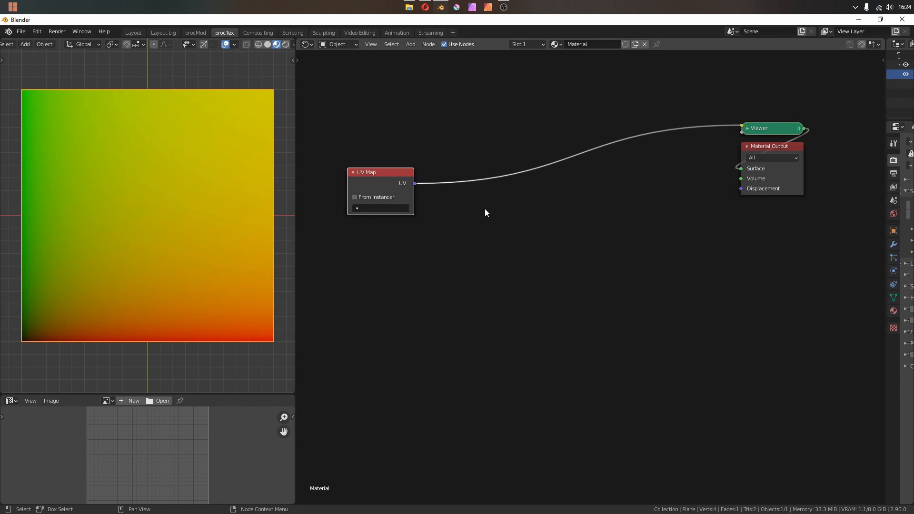
# Insert a Vector Math node set to Scale after the UV Map node, with a scale of 8
pyautogui.hotkey('shift', 'a')
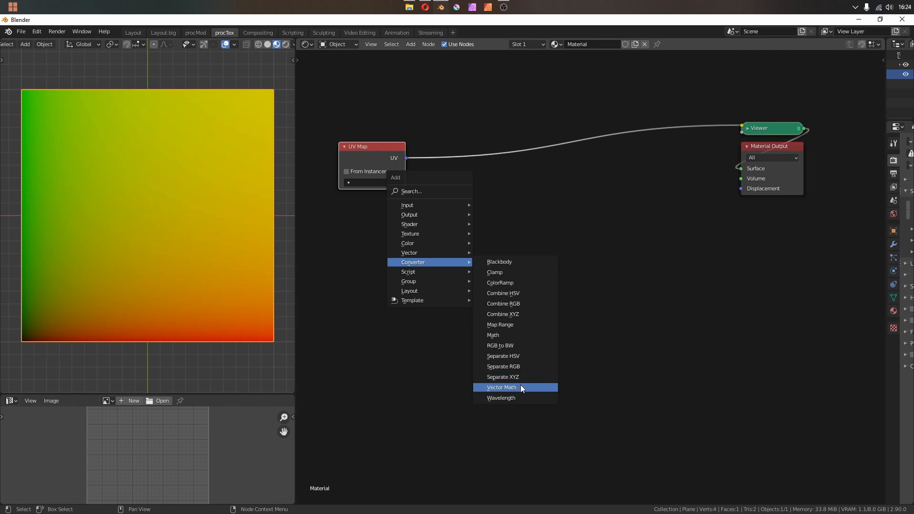
pyautogui.click(522, 389)
pyautogui.click(430, 120)
pyautogui.click(463, 146)
pyautogui.click(476, 266)
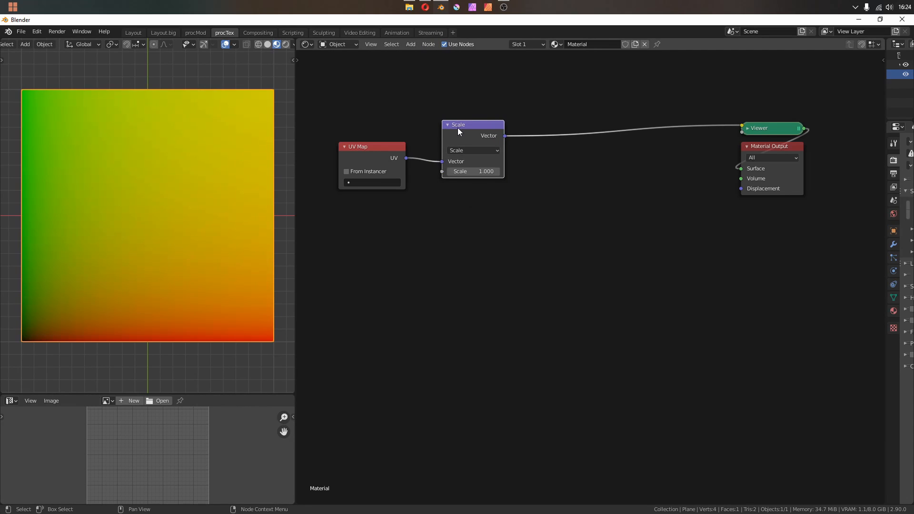
pyautogui.moveTo(458, 128); pyautogui.dragTo(456, 148)
pyautogui.moveTo(454, 192); pyautogui.dragTo(466, 192)
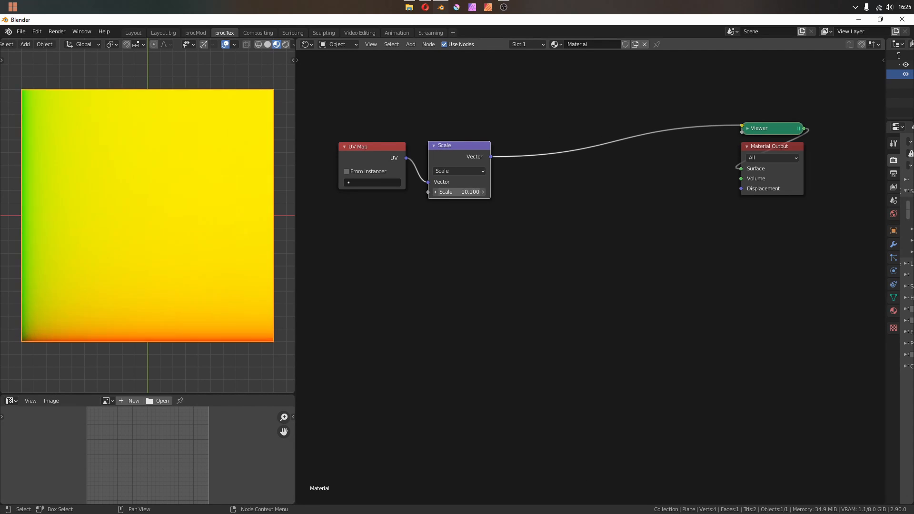
pyautogui.click(552, 195)
# Insert a Separate XYZ node between the Scale node and the Viewer
pyautogui.hotkey('shift', 'a')
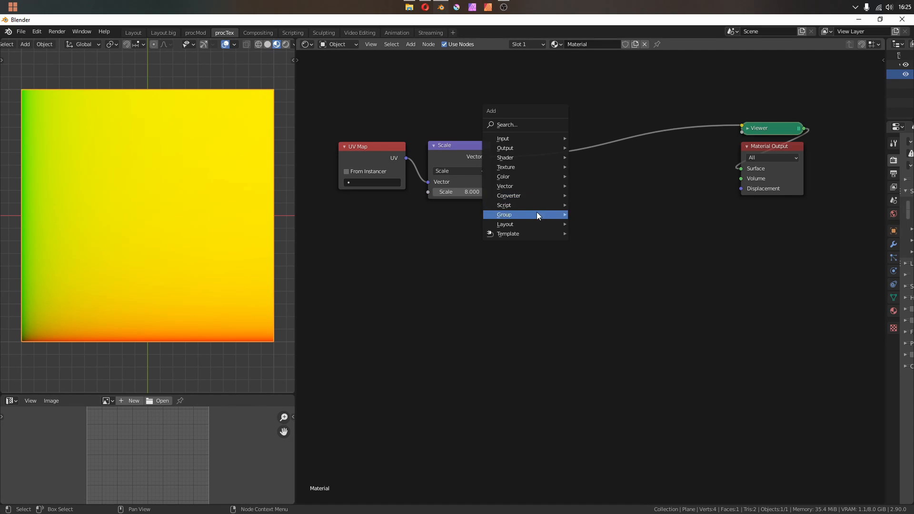
pyautogui.moveTo(524, 195)
pyautogui.click(598, 310)
pyautogui.click(559, 142)
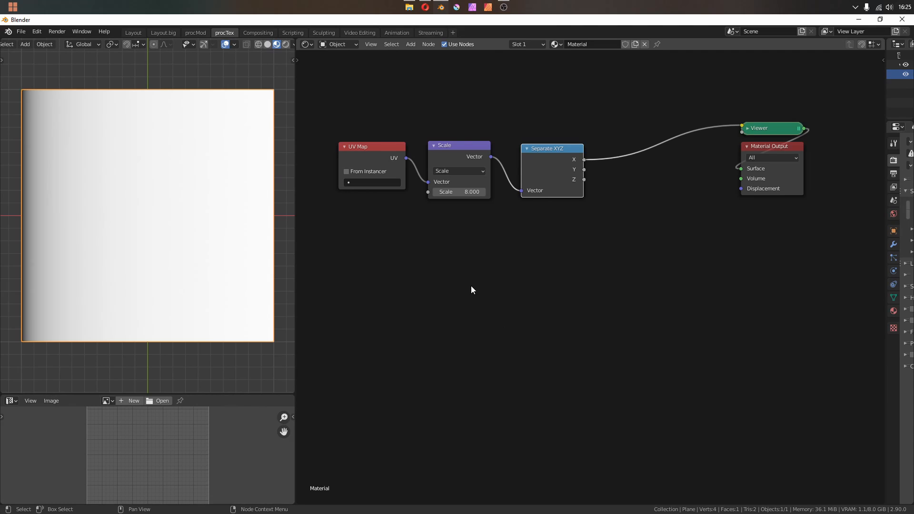
# Draw an annotation of a staggered brick layout below the nodes
pyautogui.moveTo(451, 263)
pyautogui.mouseDown()
pyautogui.moveTo(460, 367)
pyautogui.moveTo(585, 367)
pyautogui.moveTo(599, 268)
pyautogui.mouseUp()
pyautogui.moveTo(463, 299); pyautogui.dragTo(564, 288)
pyautogui.moveTo(465, 325); pyautogui.dragTo(575, 326)
pyautogui.moveTo(562, 264); pyautogui.dragTo(567, 379)
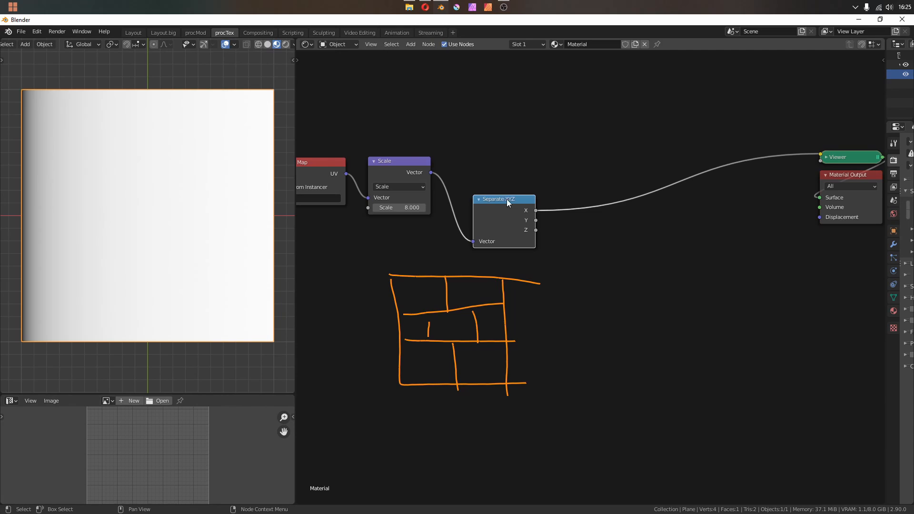
# Duplicate the Scale node as a Modulo vector node fed by the original Scale node, and preview it
pyautogui.click(413, 161)
pyautogui.hotkey('shift', 'd')
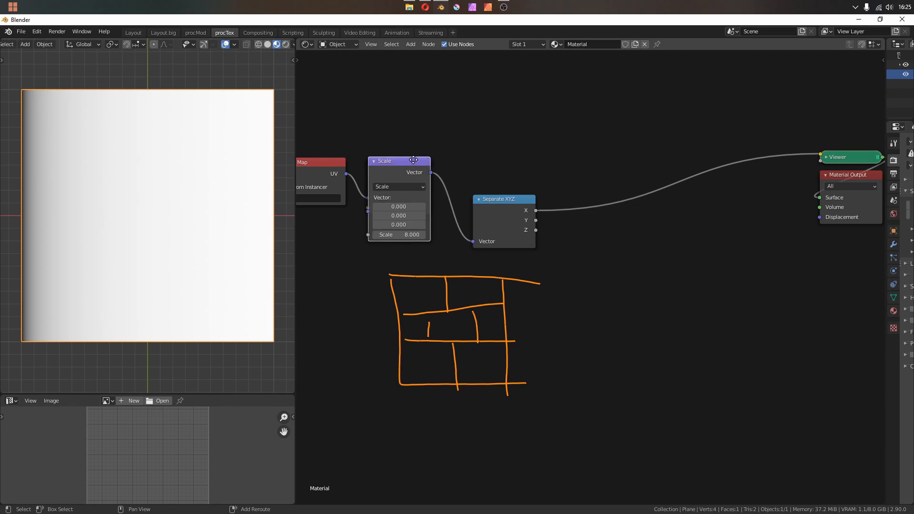
pyautogui.click(559, 84)
pyautogui.moveTo(430, 172); pyautogui.dragTo(527, 122)
pyautogui.click(545, 109)
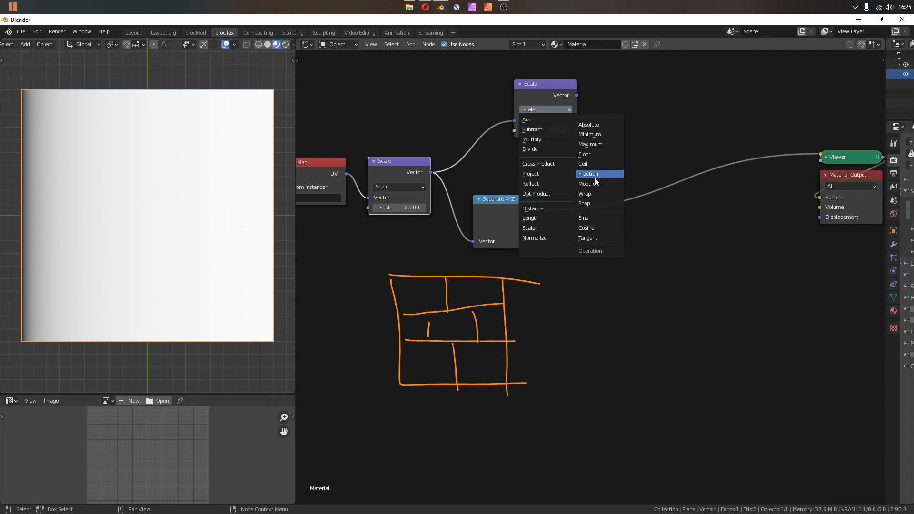
pyautogui.click(595, 177)
pyautogui.keyDown('ctrl'); pyautogui.keyDown('shift'); pyautogui.click(552, 130); pyautogui.keyUp('shift'); pyautogui.keyUp('ctrl')
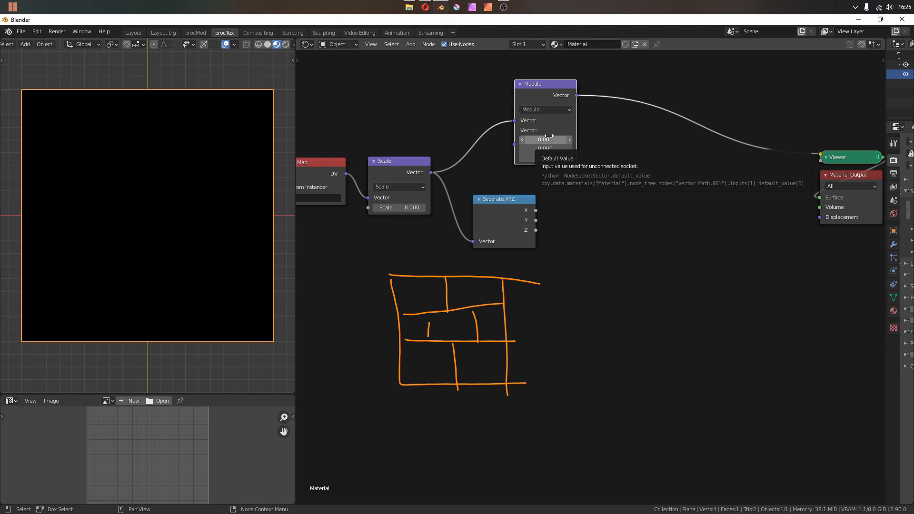
# Try the Modulo vector at 3 in X and 1 in Y, mark the row offset on the plane and remove the node
pyautogui.click(548, 138)
pyautogui.write('3')
pyautogui.press('Tab')
pyautogui.write('1')
pyautogui.press('Return')
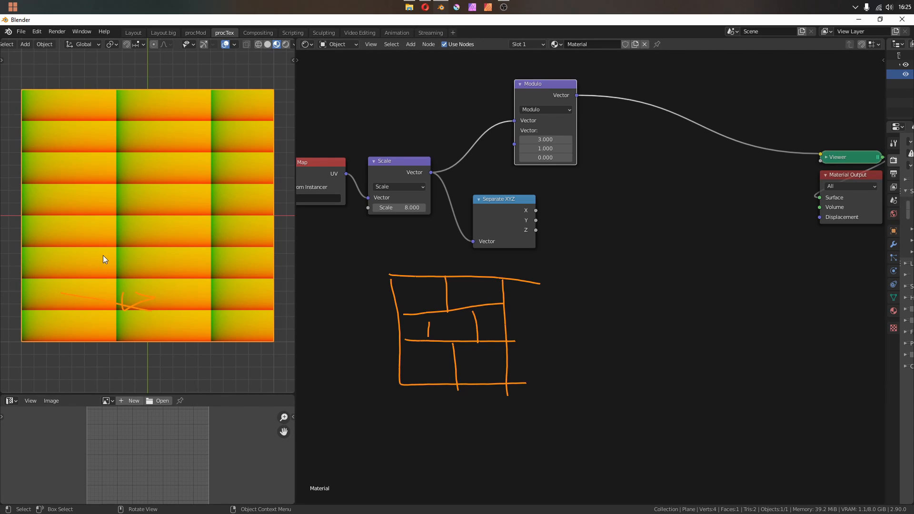
pyautogui.moveTo(48, 288); pyautogui.dragTo(148, 306, button='right')
pyautogui.press('x')
# Move the Separate XYZ node beside the Scale node and preview its Y output
pyautogui.moveTo(506, 211)
pyautogui.mouseDown()
pyautogui.moveTo(505, 185)
pyautogui.moveTo(489, 175)
pyautogui.mouseUp()
pyautogui.keyDown('ctrl'); pyautogui.keyDown('shift'); pyautogui.click(489, 175); pyautogui.keyUp('shift'); pyautogui.keyUp('ctrl')
pyautogui.keyDown('ctrl'); pyautogui.keyDown('shift'); pyautogui.click(489, 175); pyautogui.keyUp('shift'); pyautogui.keyUp('ctrl')
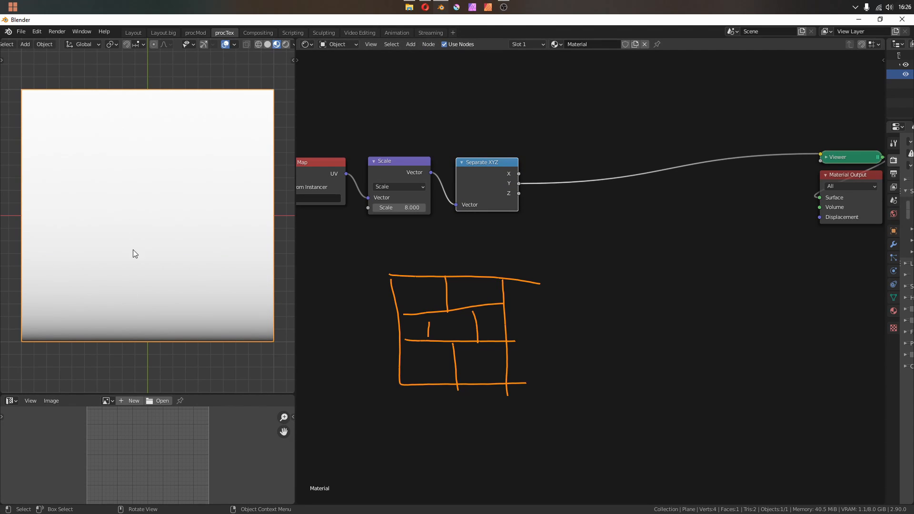
# Insert a Math node set to Modulo with a value of 2 after the Y output of Separate XYZ
pyautogui.hotkey('shift', 'a')
pyautogui.moveTo(603, 141)
pyautogui.click(671, 204)
pyautogui.click(567, 133)
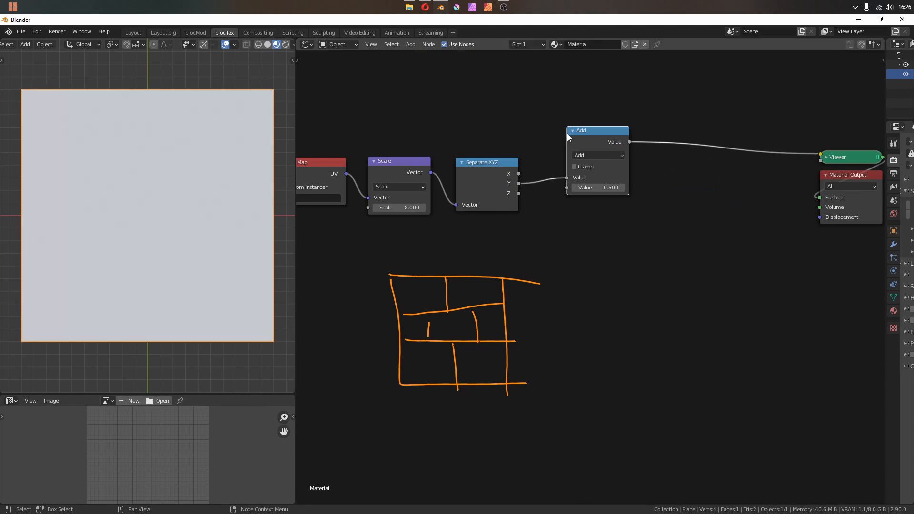
pyautogui.click(594, 155)
pyautogui.click(476, 242)
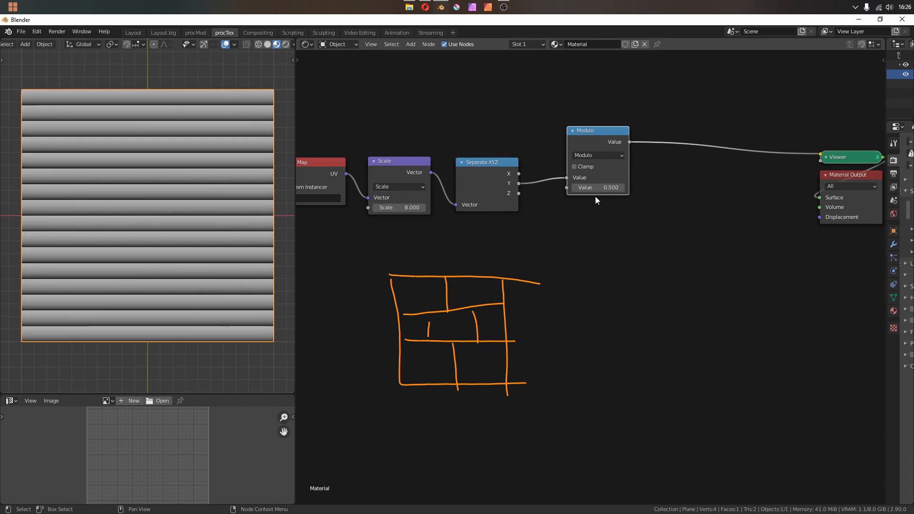
pyautogui.click(598, 188)
pyautogui.press('Return')
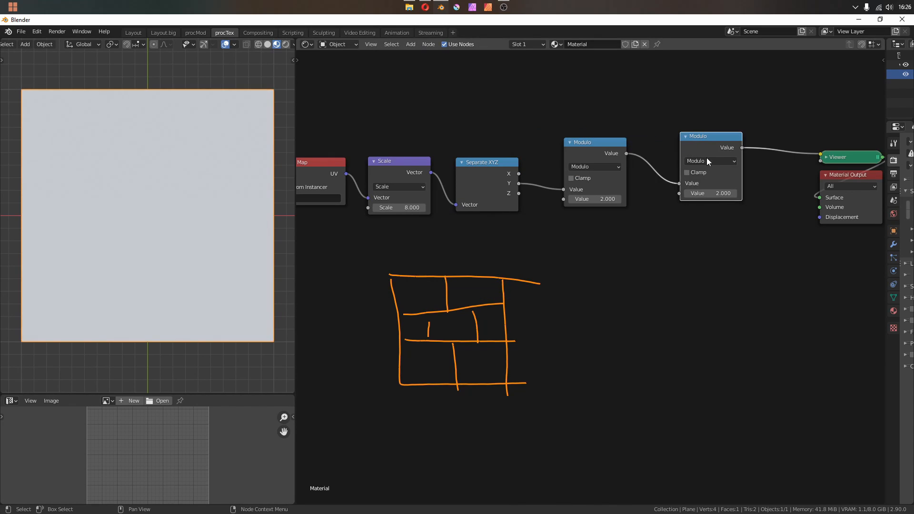
# Set the Math node after the Modulo node to Less Than with a threshold of 1
pyautogui.click(706, 159)
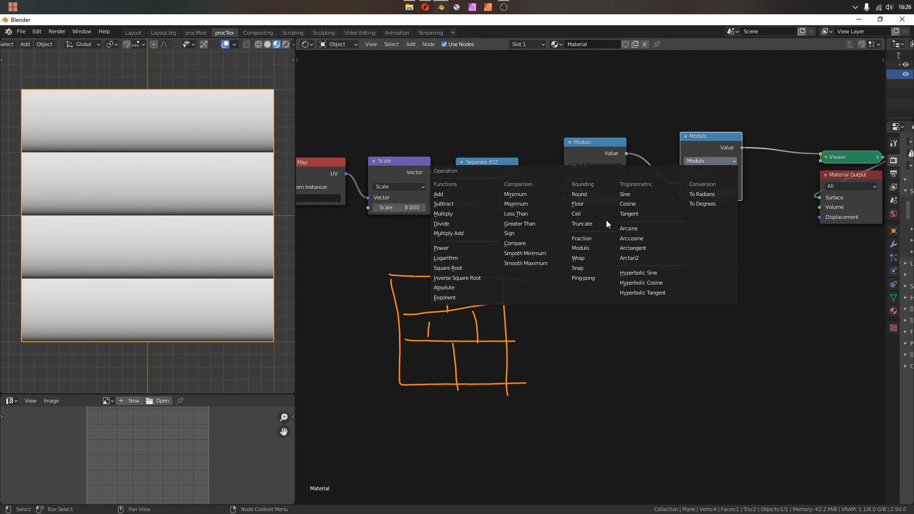
pyautogui.click(513, 214)
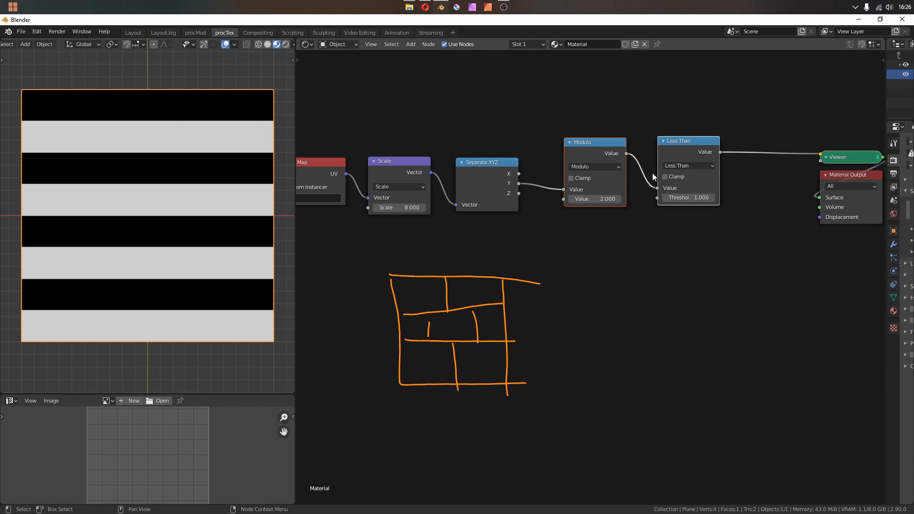
pyautogui.moveTo(407, 338); pyautogui.dragTo(352, 371, button='middle')
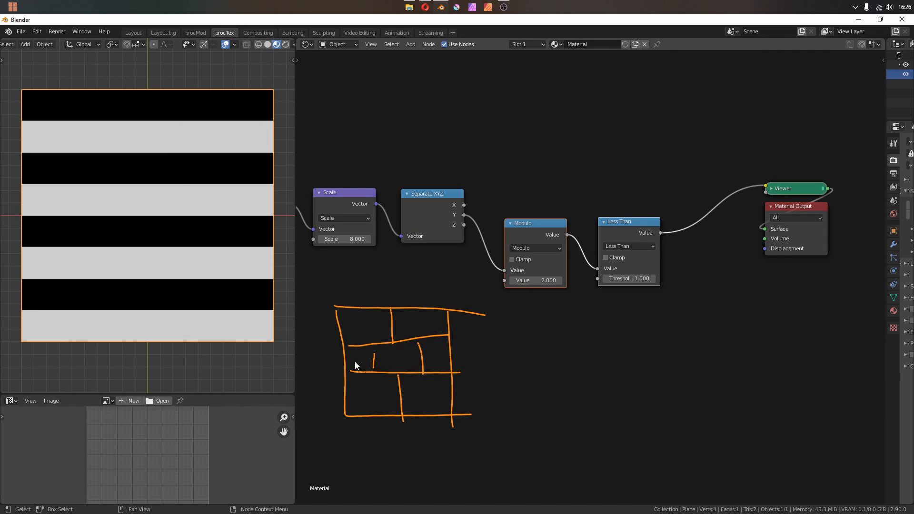
pyautogui.moveTo(330, 312); pyautogui.dragTo(351, 431)
# Duplicate the Less Than node as a Modulo node with value 3 fed by the X output, and preview it
pyautogui.click(630, 226)
pyautogui.hotkey('shift', 'd')
pyautogui.click(636, 127)
pyautogui.moveTo(466, 205); pyautogui.dragTo(604, 171)
pyautogui.click(633, 148)
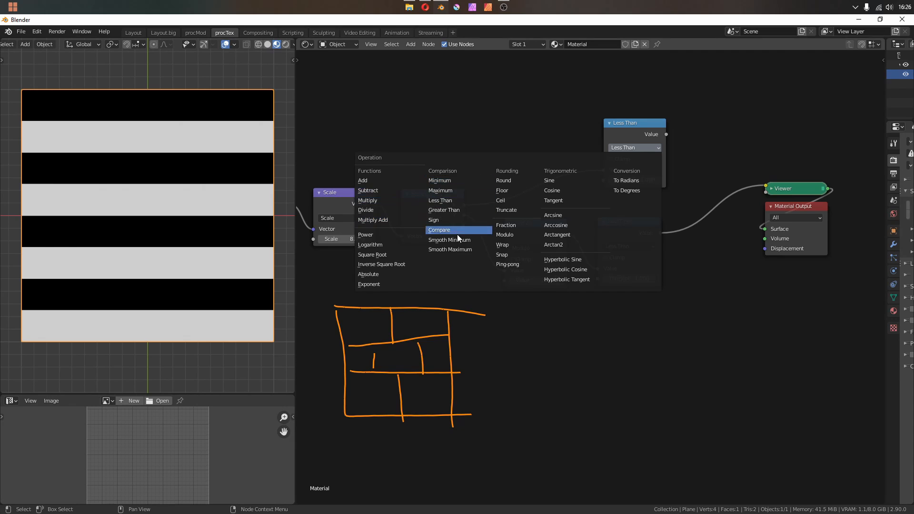
pyautogui.click(506, 234)
pyautogui.keyDown('ctrl'); pyautogui.keyDown('shift'); pyautogui.click(638, 125); pyautogui.keyUp('shift'); pyautogui.keyUp('ctrl')
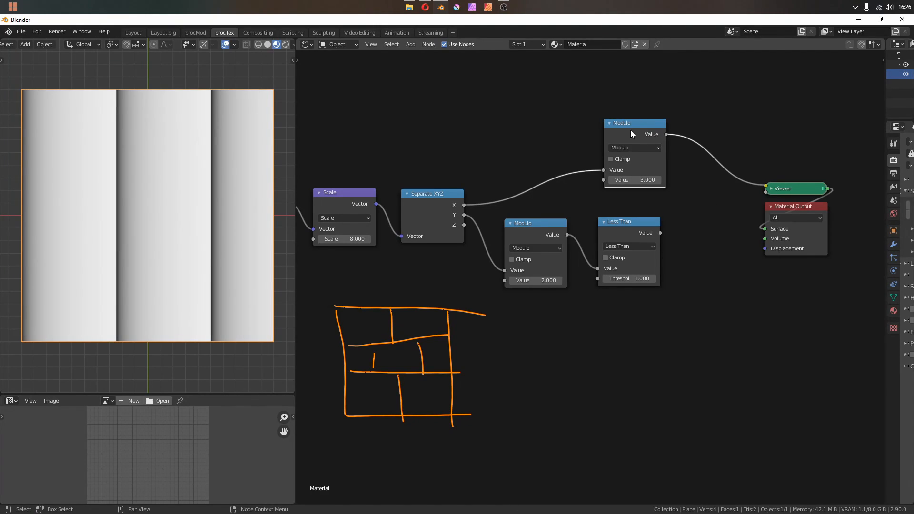
# Insert an Add node before the X-branch Modulo node and connect the Less Than output to its second value
pyautogui.moveTo(630, 130); pyautogui.dragTo(749, 159)
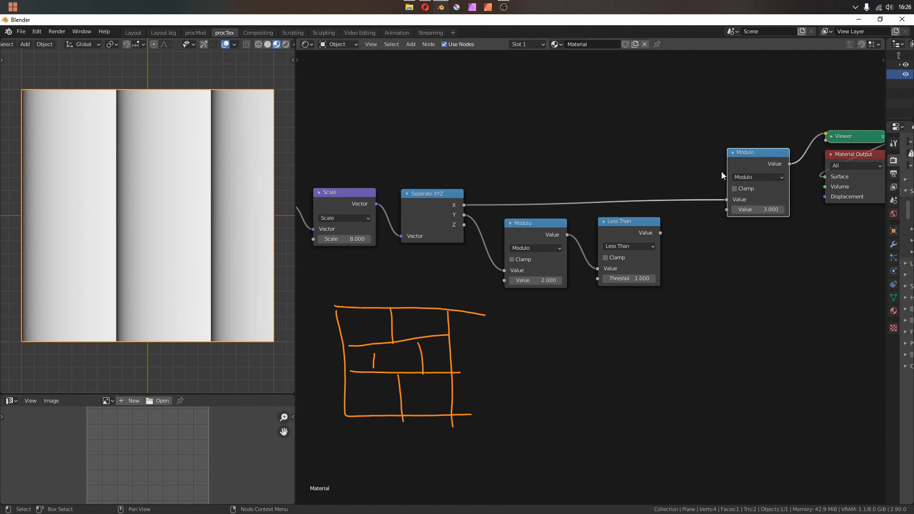
pyautogui.hotkey('shift', 'd')
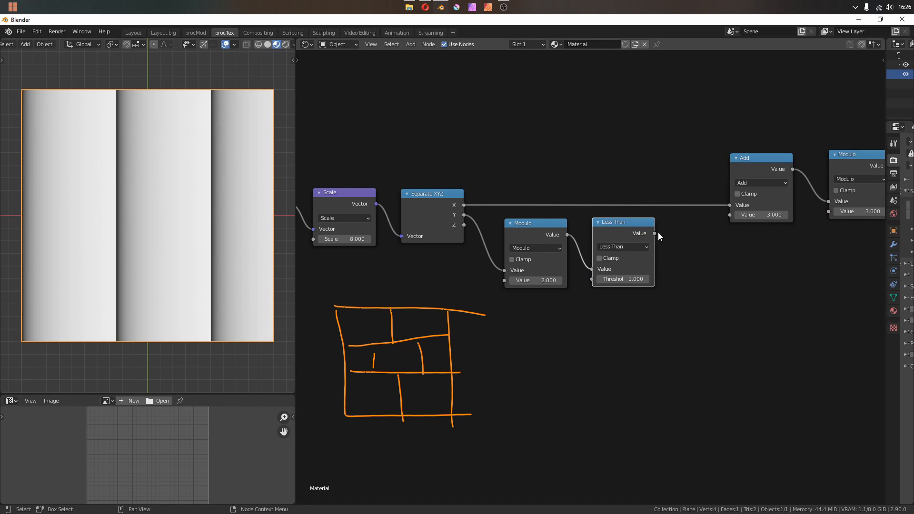
pyautogui.moveTo(655, 233); pyautogui.dragTo(729, 216)
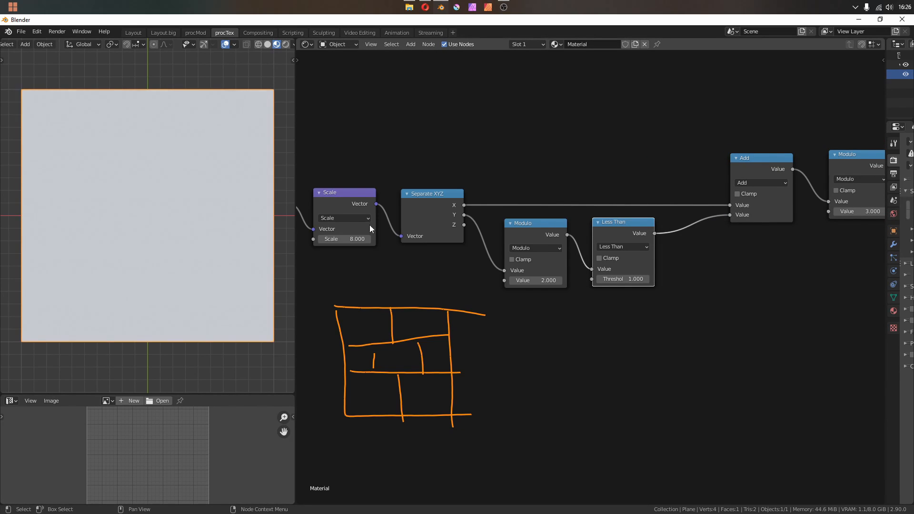
# Try a value of 2 on the Modulo node after Add, and set it back to 3
pyautogui.moveTo(586, 283); pyautogui.dragTo(501, 300, button='middle')
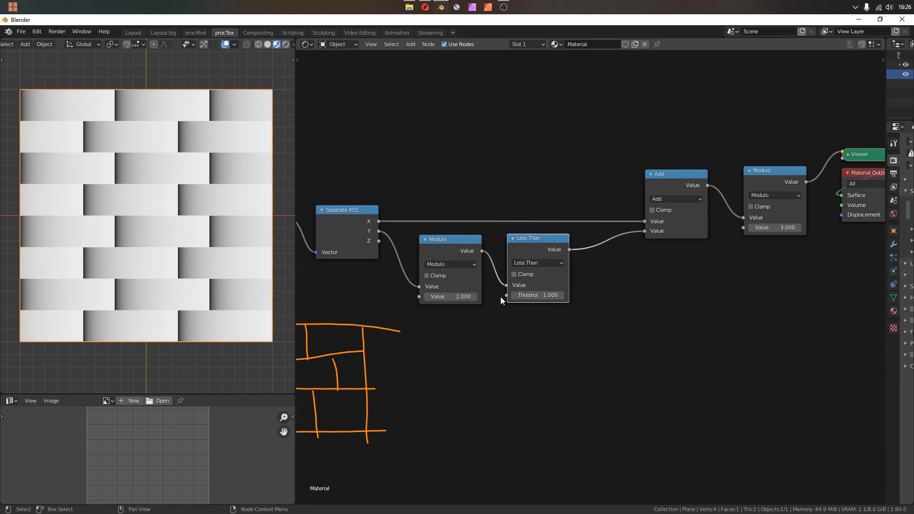
pyautogui.doubleClick(769, 226)
pyautogui.write('2')
pyautogui.press('Return')
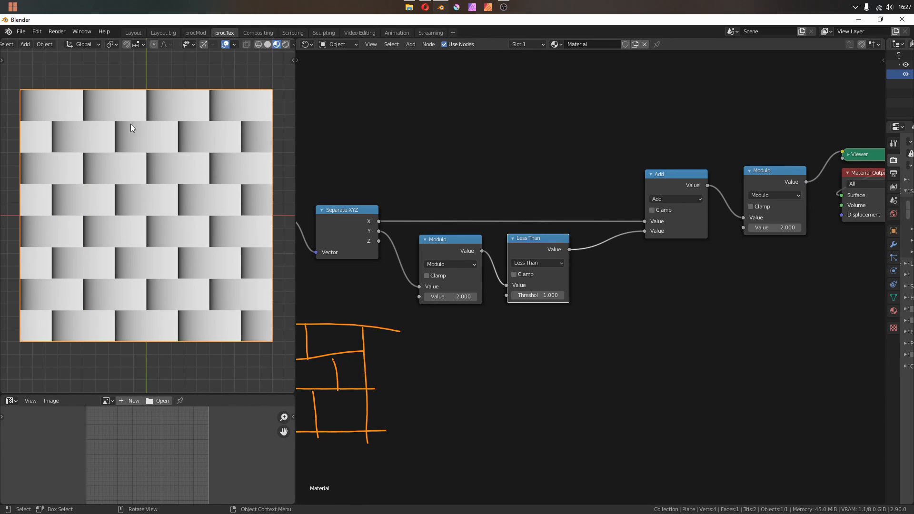
pyautogui.doubleClick(786, 229)
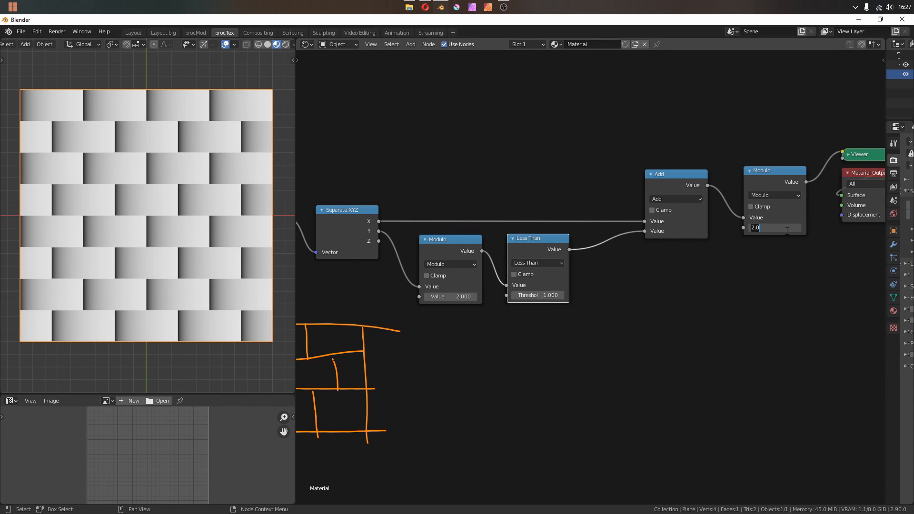
pyautogui.write('3')
pyautogui.press('Return')
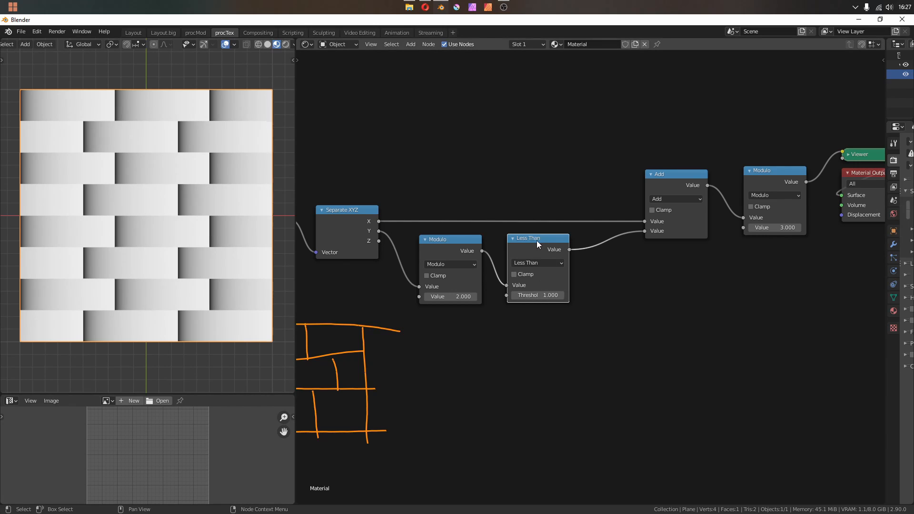
# Duplicate the Less Than node before Add as a Multiply node and set its value to 1.5
pyautogui.hotkey('shift', 'd')
pyautogui.click(633, 241)
pyautogui.click(635, 263)
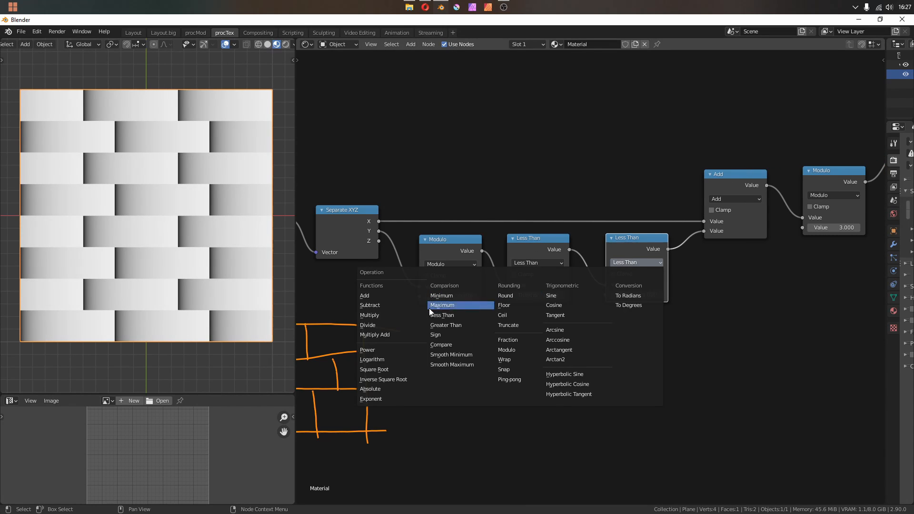
pyautogui.click(395, 313)
pyautogui.doubleClick(644, 295)
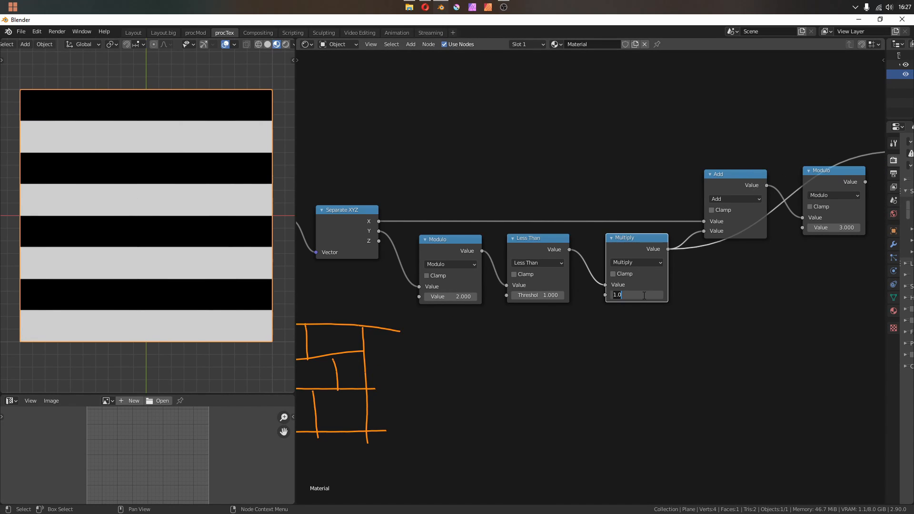
pyautogui.write('.5')
pyautogui.press('Return')
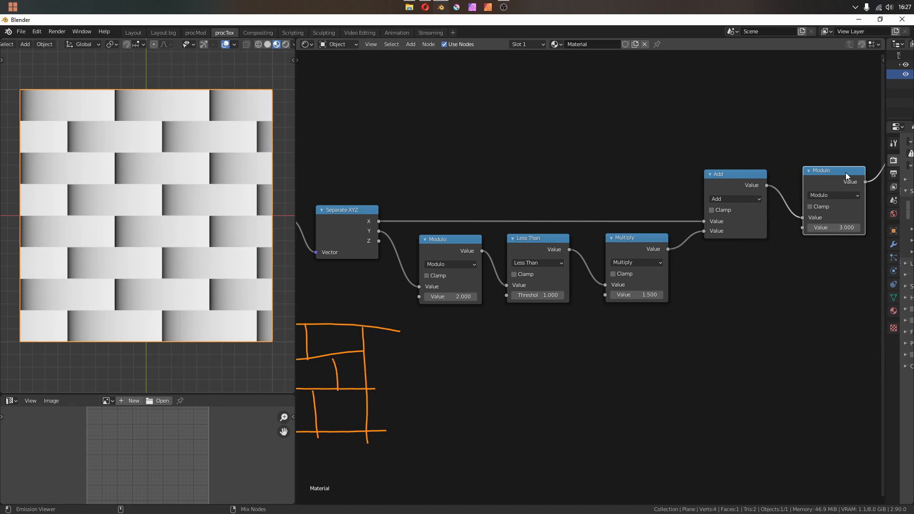
# Try other values on the Multiply node, and preview the Less Than node and the last Modulo node
pyautogui.moveTo(638, 295); pyautogui.dragTo(571, 294)
pyautogui.keyDown('ctrl'); pyautogui.keyDown('shift'); pyautogui.click(519, 257); pyautogui.keyUp('shift'); pyautogui.keyUp('ctrl')
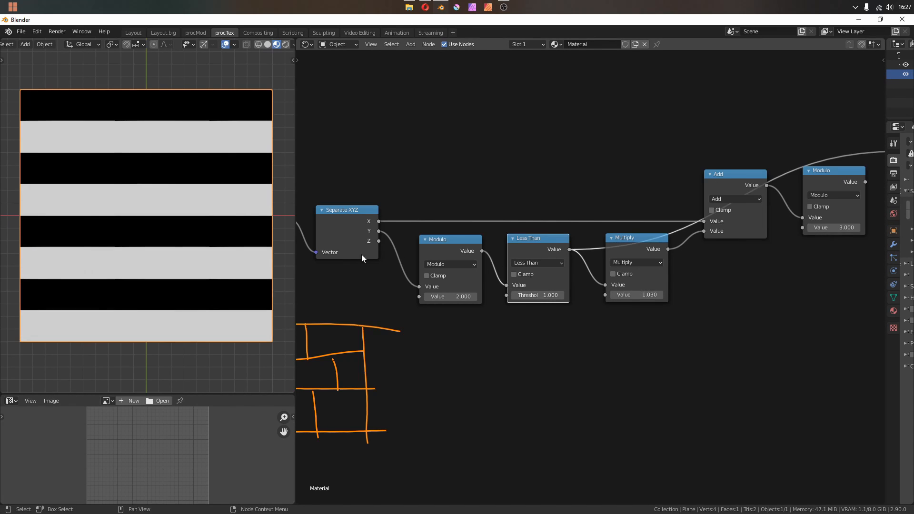
pyautogui.keyDown('ctrl'); pyautogui.keyDown('shift'); pyautogui.click(836, 173); pyautogui.keyUp('shift'); pyautogui.keyUp('ctrl')
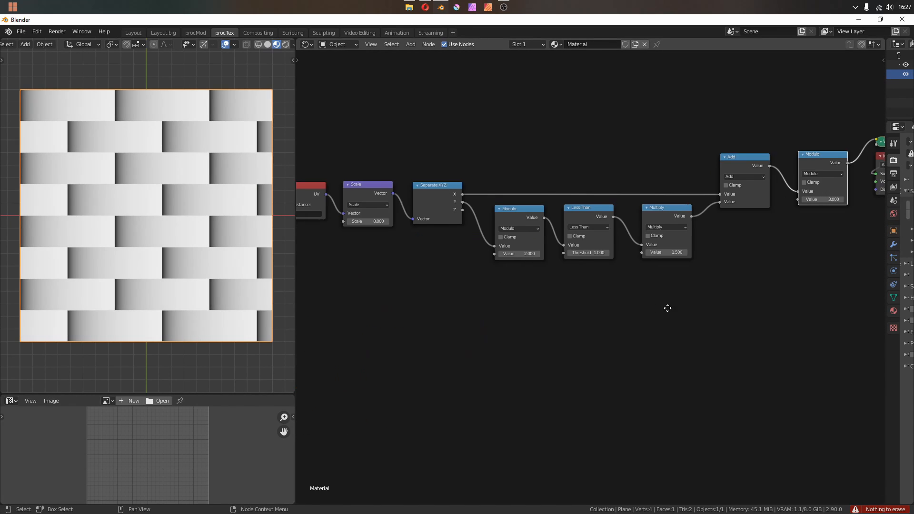
# Move the Viewer and Material Output nodes farther from the node chain and remove the math Modulo node after Add
pyautogui.moveTo(668, 307); pyautogui.dragTo(583, 298, button='middle')
pyautogui.scroll(5, 667, 238)
pyautogui.moveTo(552, 162); pyautogui.dragTo(639, 295)
pyautogui.press('g')
pyautogui.click(779, 301)
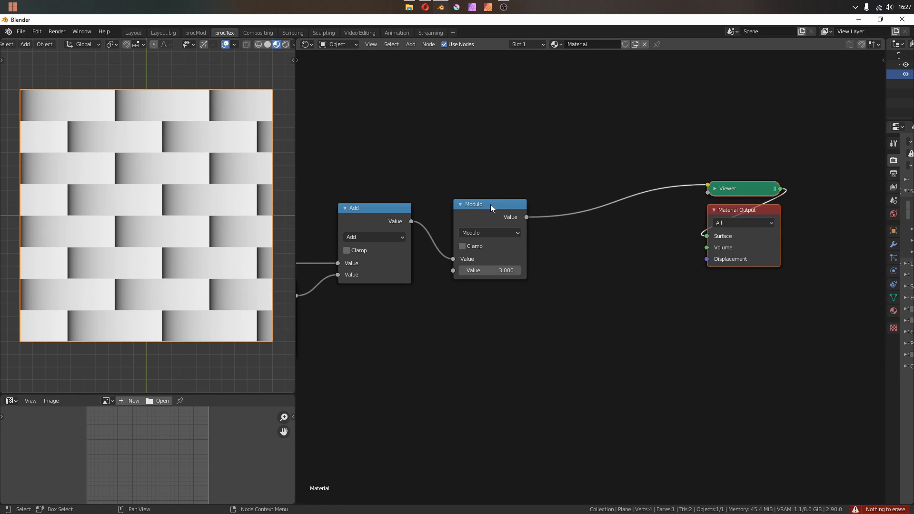
pyautogui.click(490, 204)
pyautogui.press('g')
pyautogui.click(527, 189)
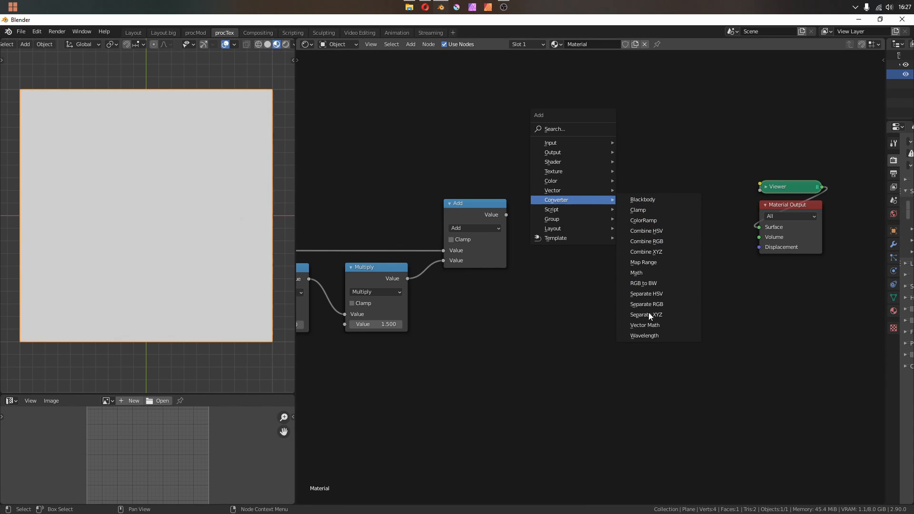
# Add a Vector Math node fed by the Add output and set it to Modulo with the vector 3, 1, 0
pyautogui.click(644, 325)
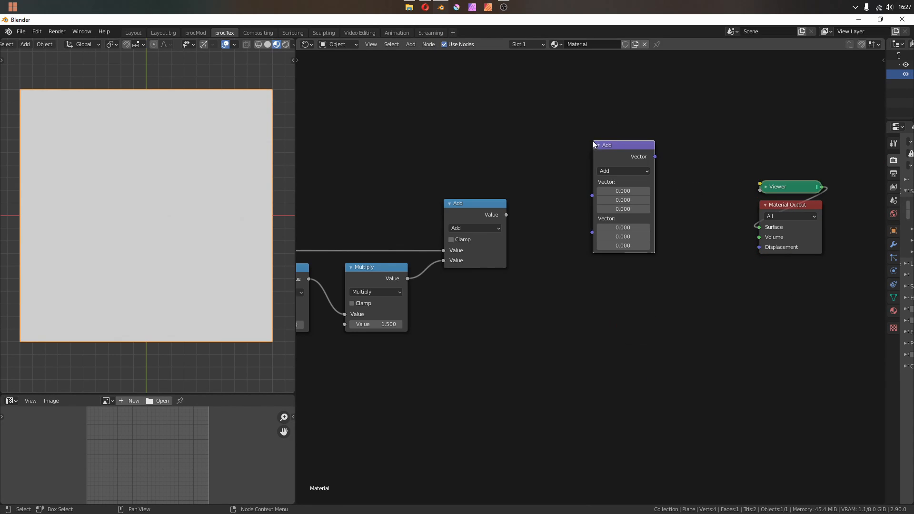
pyautogui.moveTo(505, 215); pyautogui.dragTo(590, 182)
pyautogui.click(608, 172)
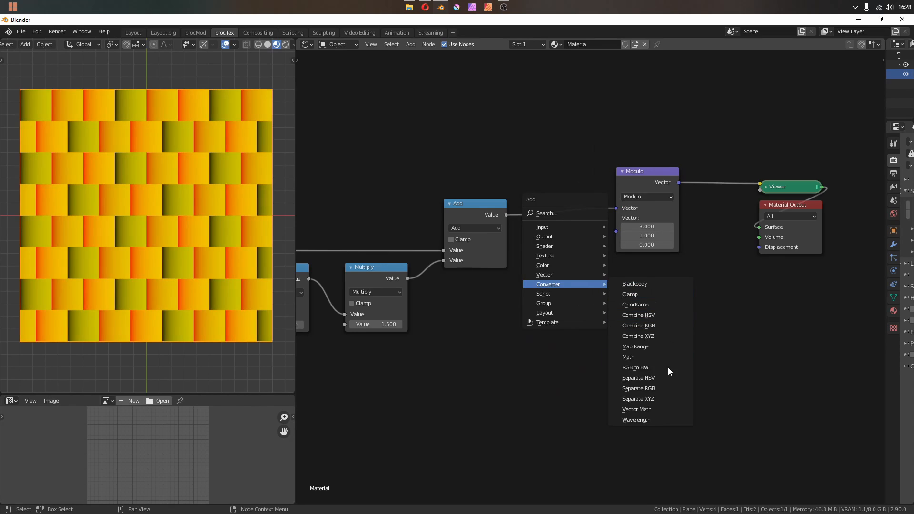
# Insert a Combine XYZ node between Add and the vector Modulo, and connect the Y output of Separate XYZ to its Y input
pyautogui.click(652, 336)
pyautogui.click(570, 199)
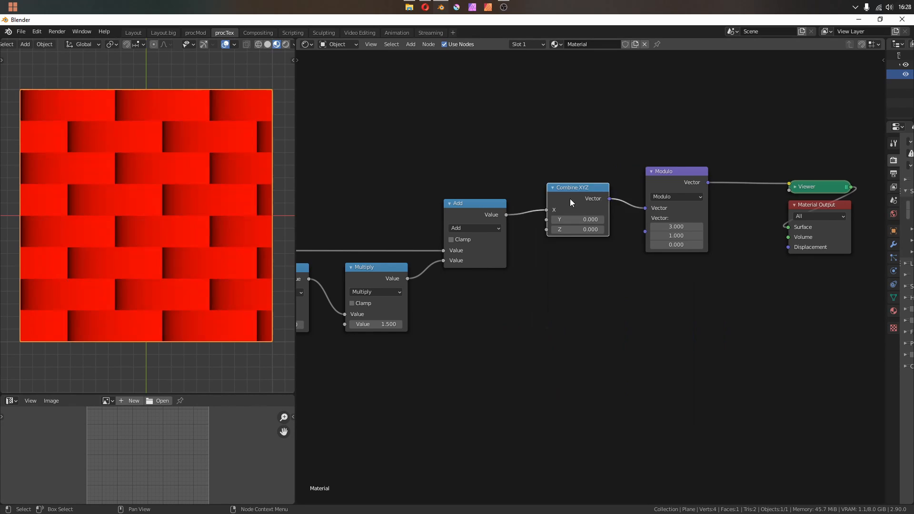
pyautogui.moveTo(520, 207); pyautogui.dragTo(687, 236, button='middle')
pyautogui.scroll(-1, 687, 236)
pyautogui.moveTo(349, 287); pyautogui.dragTo(717, 241)
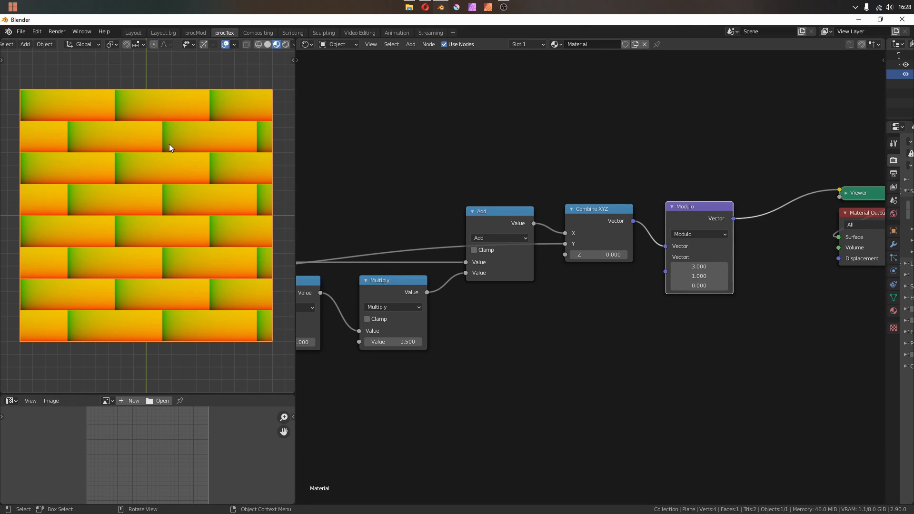
# Duplicate Combine XYZ below the original, set it to X 3, Y 1, Z 0, and connect it to Modulo's second vector
pyautogui.scroll(2, 490, 236)
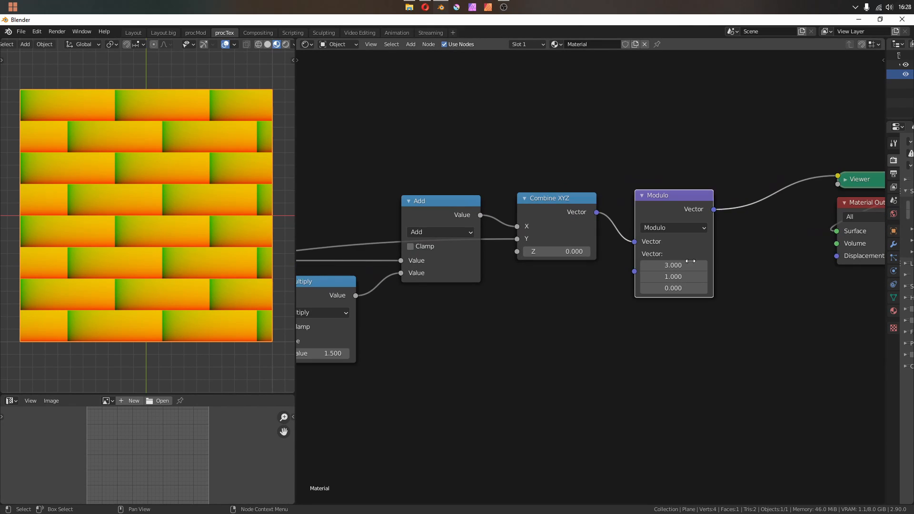
pyautogui.click(565, 209)
pyautogui.hotkey('shift', 'd')
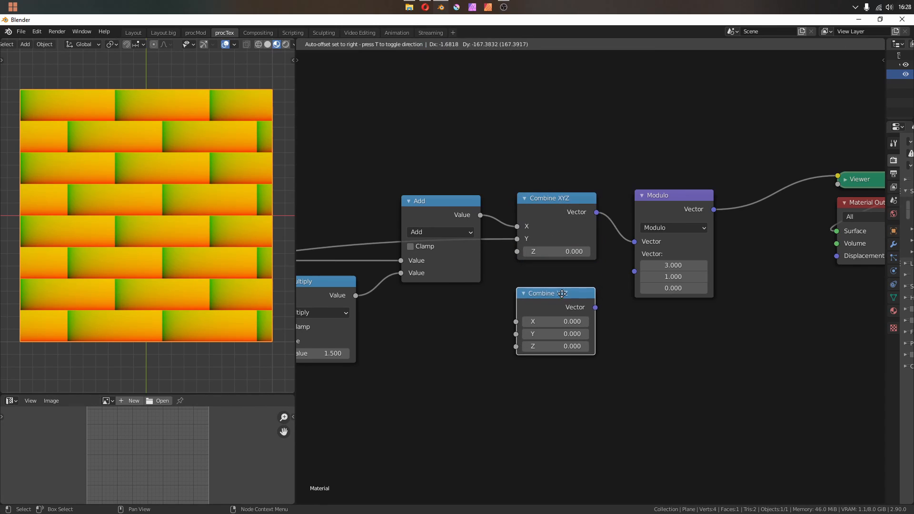
pyautogui.click(565, 282)
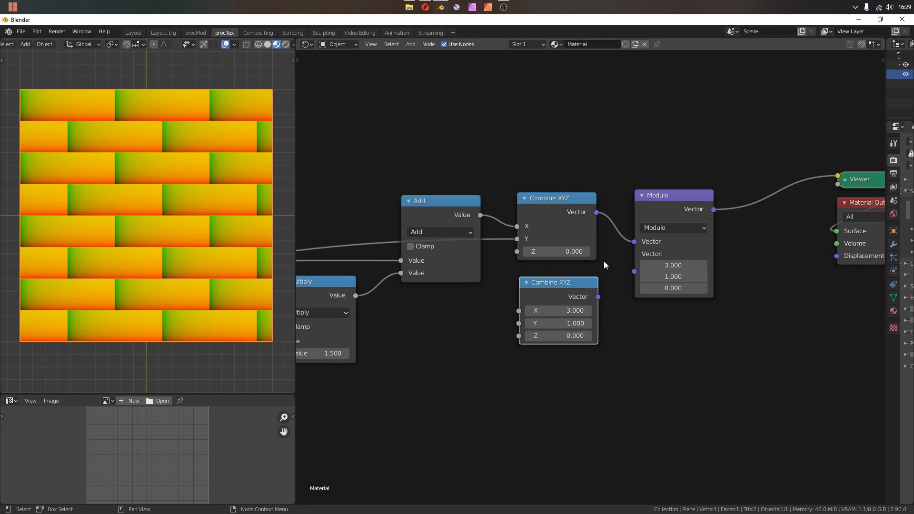
pyautogui.moveTo(597, 297); pyautogui.dragTo(633, 272)
# Frame the lower Combine XYZ node and label the frame BRICK SIZE
pyautogui.hotkey('ctrl', 'j')
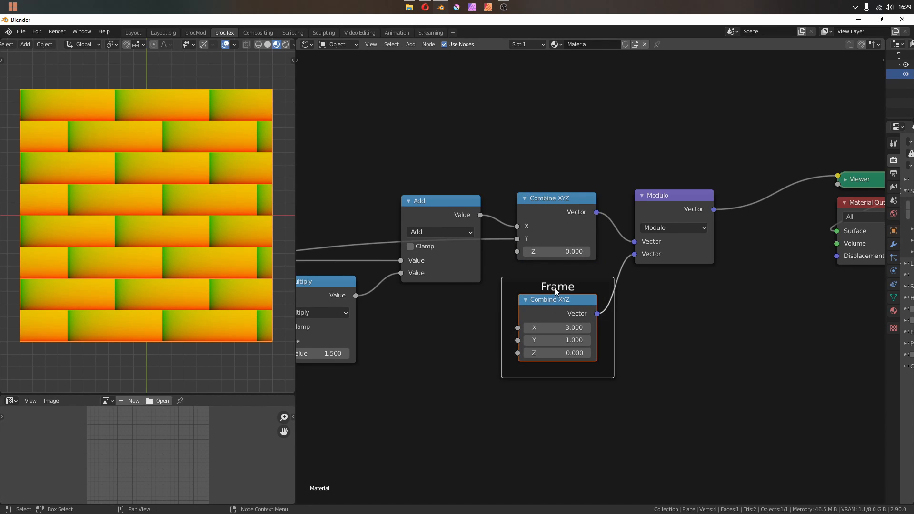
pyautogui.click(555, 287)
pyautogui.press('F2')
pyautogui.write('BRICK SIZE')
pyautogui.press('Return')
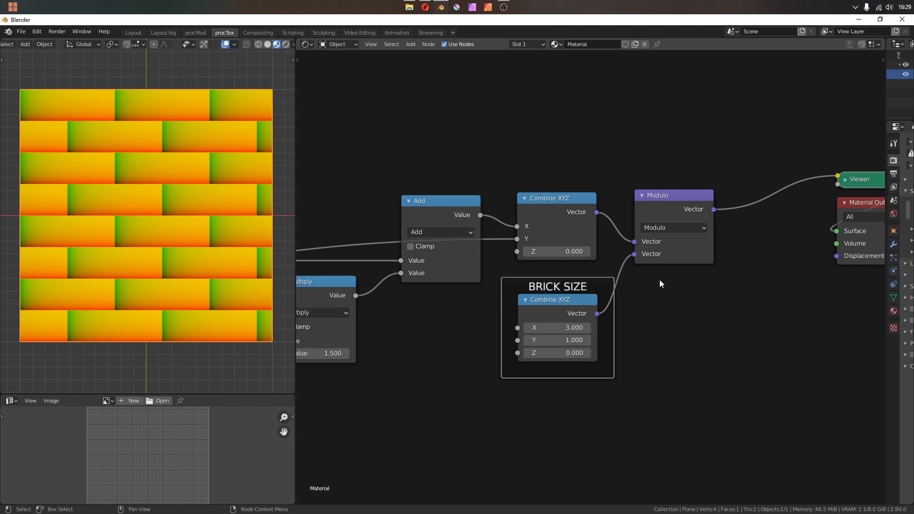
pyautogui.moveTo(685, 324); pyautogui.dragTo(644, 336, button='middle')
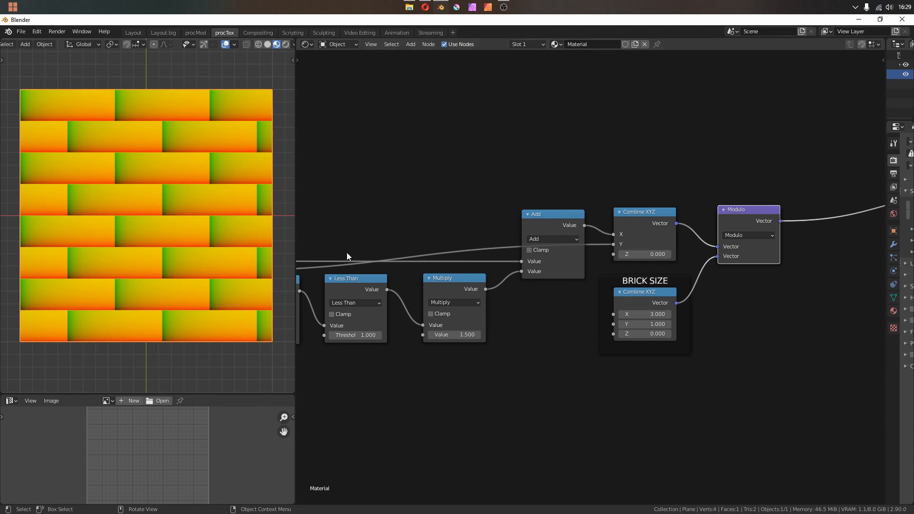
pyautogui.keyDown('ctrl'); pyautogui.scroll(-4, 714, 310); pyautogui.keyUp('ctrl')
pyautogui.scroll(2, 716, 308)
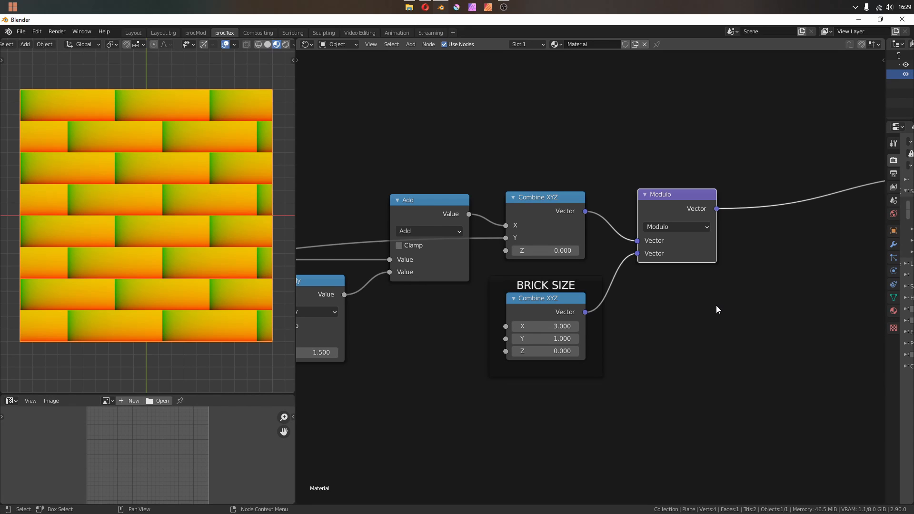
pyautogui.press('g')
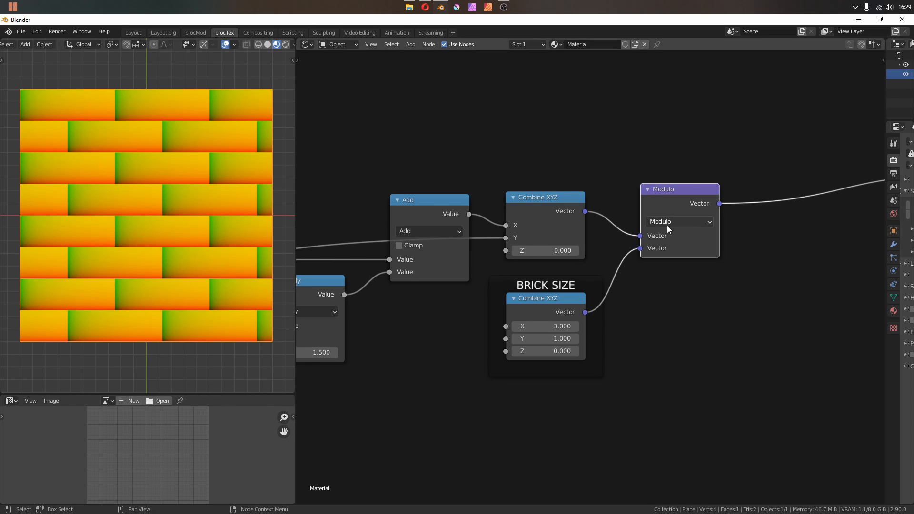
pyautogui.moveTo(561, 201); pyautogui.dragTo(556, 128, button='middle')
pyautogui.moveTo(637, 194); pyautogui.dragTo(629, 217, button='middle')
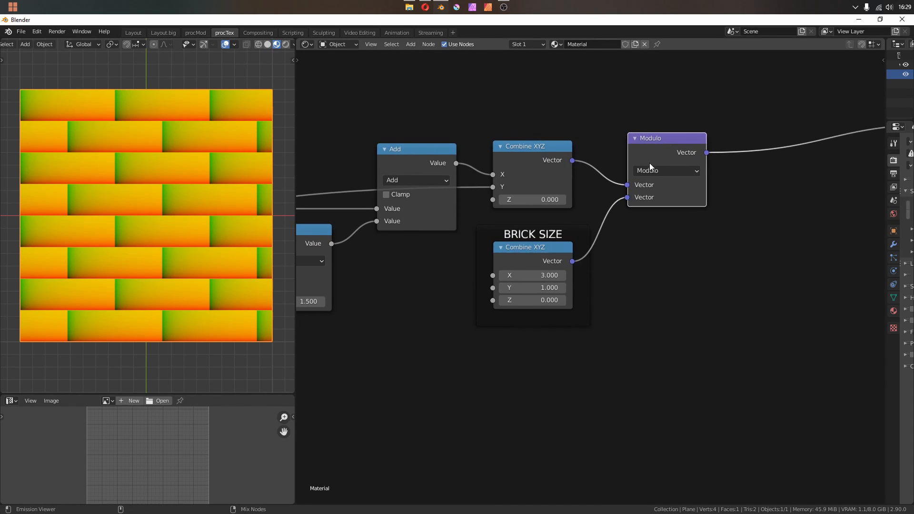
pyautogui.moveTo(642, 267); pyautogui.dragTo(612, 302, button='middle')
# Duplicate the vector Modulo node with its input links kept, set the copy to Snap, and preview it
pyautogui.click(628, 174)
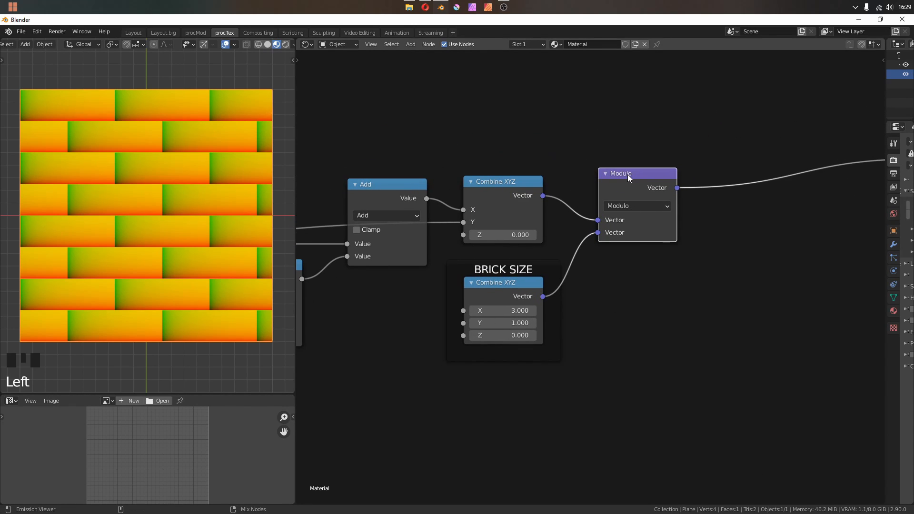
pyautogui.hotkey('shift', 'ctrl', 'd')
pyautogui.click(628, 265)
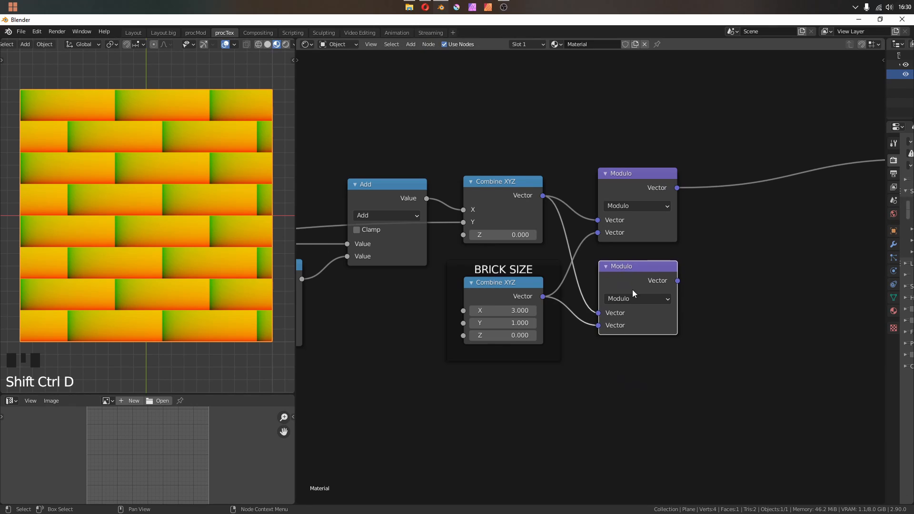
pyautogui.click(633, 297)
pyautogui.click(709, 413)
pyautogui.keyDown('ctrl'); pyautogui.keyDown('shift'); pyautogui.click(610, 331); pyautogui.keyUp('shift'); pyautogui.keyUp('ctrl')
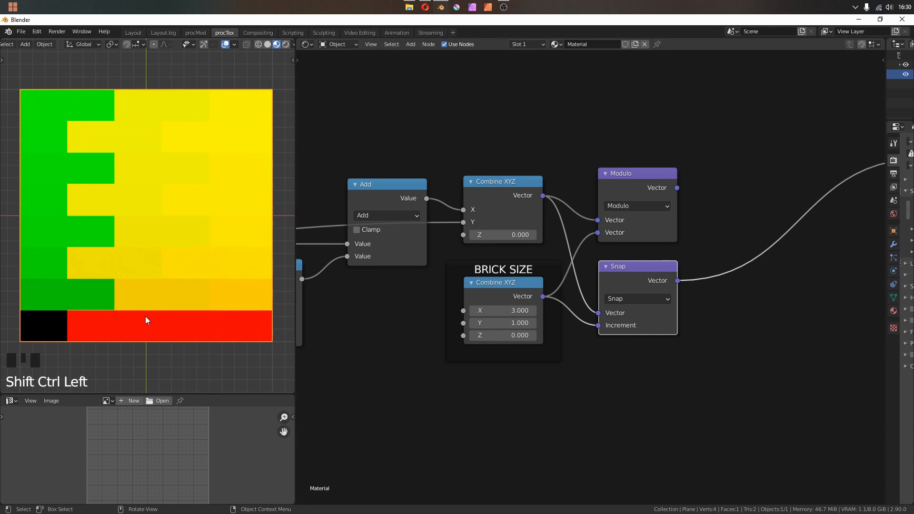
# Compare the Modulo and Snap results by previewing the two nodes alternately
pyautogui.keyDown('ctrl'); pyautogui.keyDown('shift'); pyautogui.click(642, 178); pyautogui.keyUp('shift'); pyautogui.keyUp('ctrl')
pyautogui.keyDown('ctrl'); pyautogui.keyDown('shift'); pyautogui.click(646, 265); pyautogui.keyUp('shift'); pyautogui.keyUp('ctrl')
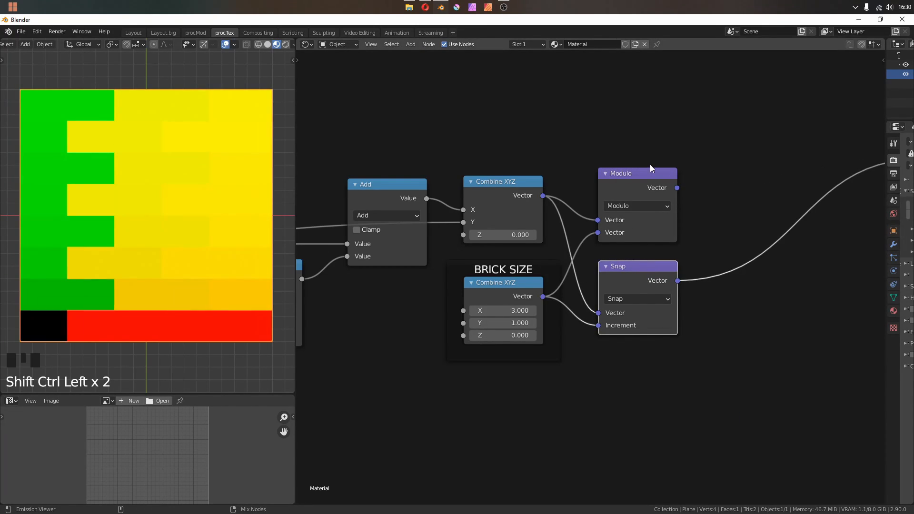
pyautogui.keyDown('ctrl'); pyautogui.keyDown('shift'); pyautogui.click(650, 164); pyautogui.keyUp('shift'); pyautogui.keyUp('ctrl')
pyautogui.keyDown('ctrl'); pyautogui.keyDown('shift'); pyautogui.click(652, 186); pyautogui.keyUp('shift'); pyautogui.keyUp('ctrl')
pyautogui.keyDown('ctrl'); pyautogui.keyDown('shift'); pyautogui.click(641, 276); pyautogui.keyUp('shift'); pyautogui.keyUp('ctrl')
# Insert a White Noise Texture node between Snap and the Viewer to give each brick a random colour
pyautogui.hotkey('shift', 'a')
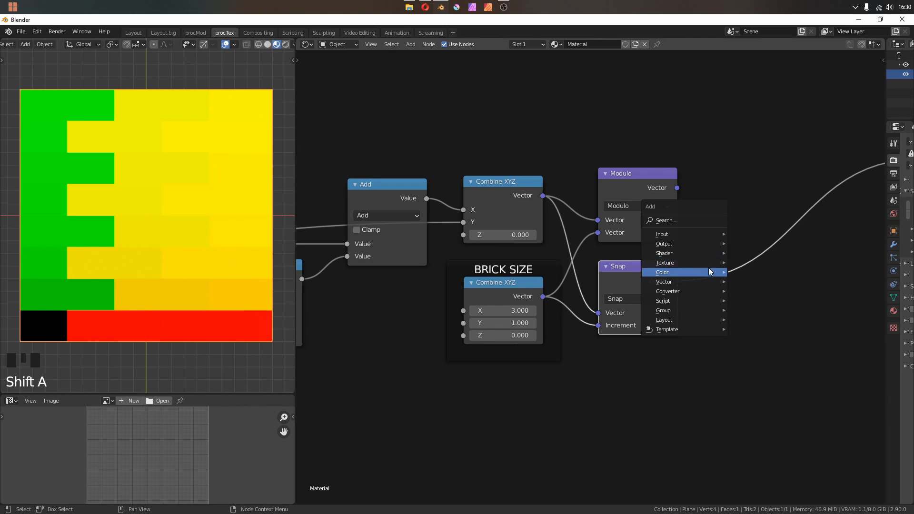
pyautogui.moveTo(715, 265)
pyautogui.click(771, 416)
pyautogui.click(716, 263)
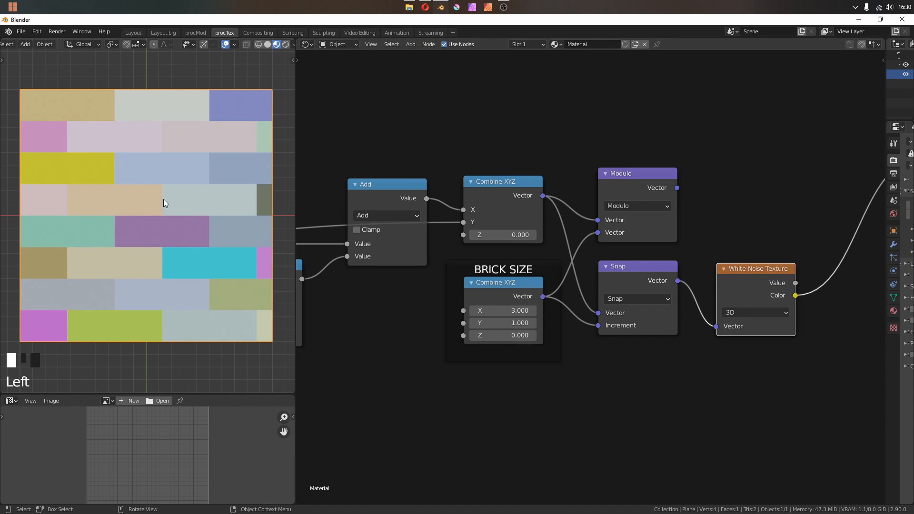
# Set the White Noise Texture to 4D with a W value of 1.9
pyautogui.click(758, 314)
pyautogui.click(758, 364)
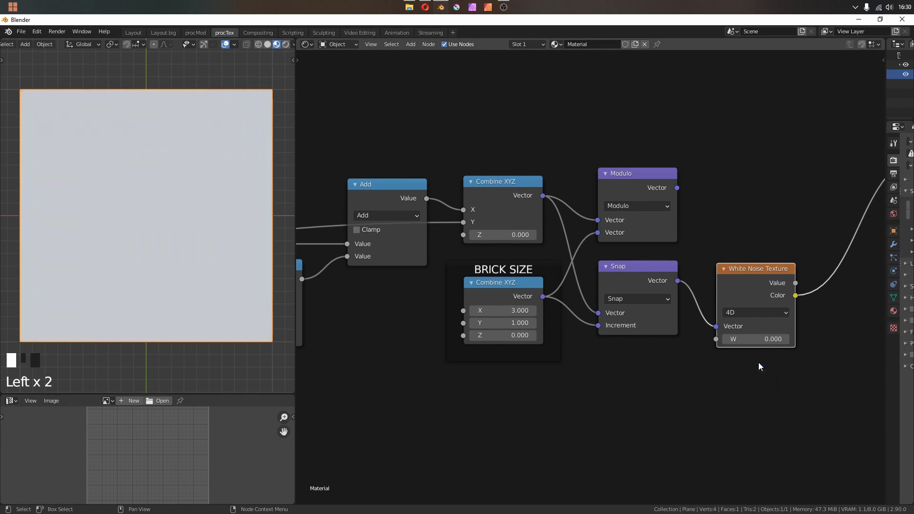
pyautogui.moveTo(757, 337); pyautogui.dragTo(832, 338)
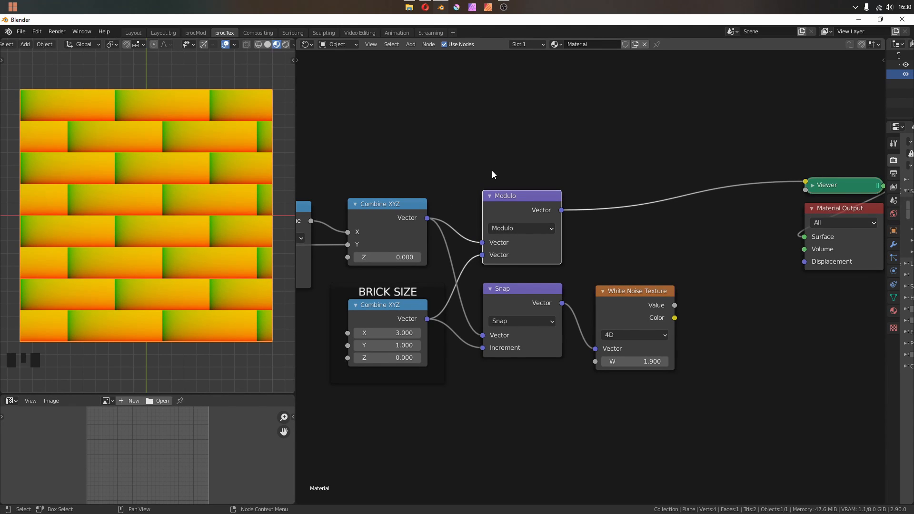
# Mark the brick pattern in the viewport with annotation strokes and erase them
pyautogui.moveTo(531, 151); pyautogui.dragTo(558, 196, button='middle')
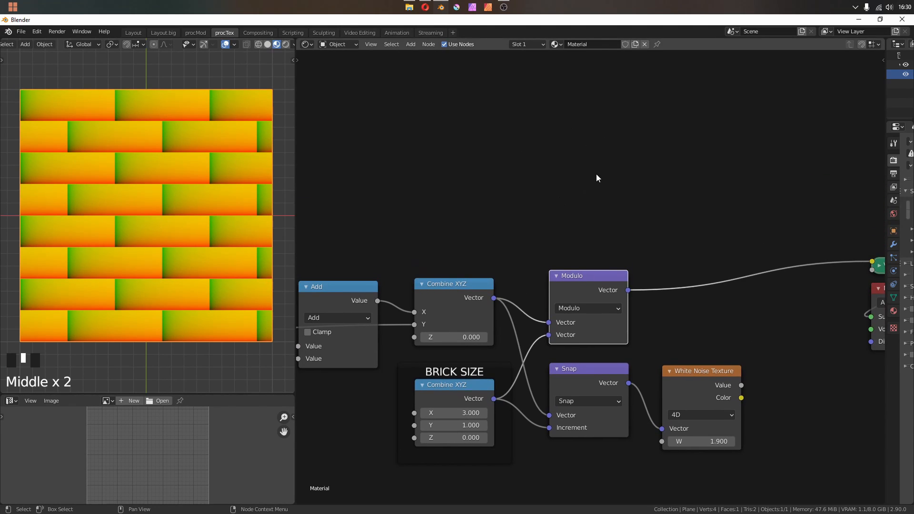
pyautogui.press('d')
pyautogui.moveTo(115, 138); pyautogui.dragTo(118, 188)
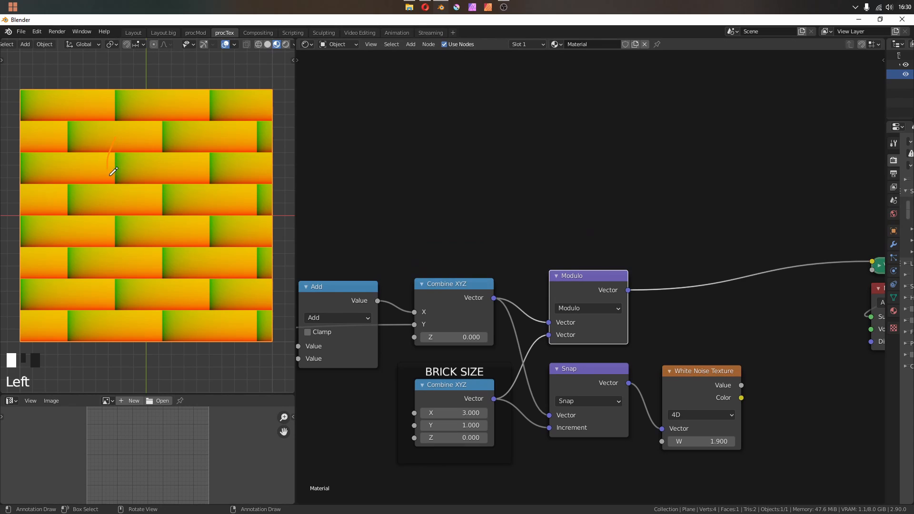
pyautogui.moveTo(198, 138); pyautogui.dragTo(217, 195)
pyautogui.moveTo(192, 128); pyautogui.dragTo(191, 211, button='right')
# Sketch annotation strokes in the empty area above the Modulo node and erase them
pyautogui.press('d')
pyautogui.moveTo(473, 122)
pyautogui.mouseDown()
pyautogui.moveTo(550, 139)
pyautogui.moveTo(475, 122)
pyautogui.moveTo(436, 155)
pyautogui.moveTo(567, 96)
pyautogui.moveTo(551, 96)
pyautogui.moveTo(550, 111)
pyautogui.mouseUp()
pyautogui.moveTo(581, 116)
pyautogui.mouseDown(button='right')
pyautogui.moveTo(587, 180)
pyautogui.moveTo(440, 200)
pyautogui.moveTo(440, 143)
pyautogui.mouseUp(button='right')
pyautogui.moveTo(560, 130); pyautogui.dragTo(570, 128)
pyautogui.moveTo(575, 124); pyautogui.dragTo(575, 124)
pyautogui.moveTo(553, 143); pyautogui.dragTo(426, 138, button='right')
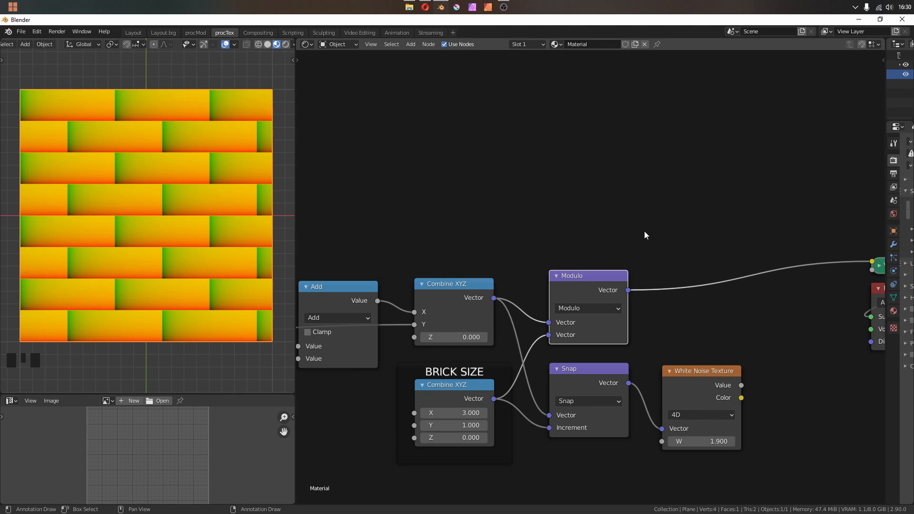
# Duplicate the vector Modulo node as a Subtract node and place it between Modulo and the Viewer
pyautogui.moveTo(645, 235); pyautogui.dragTo(536, 167, button='middle')
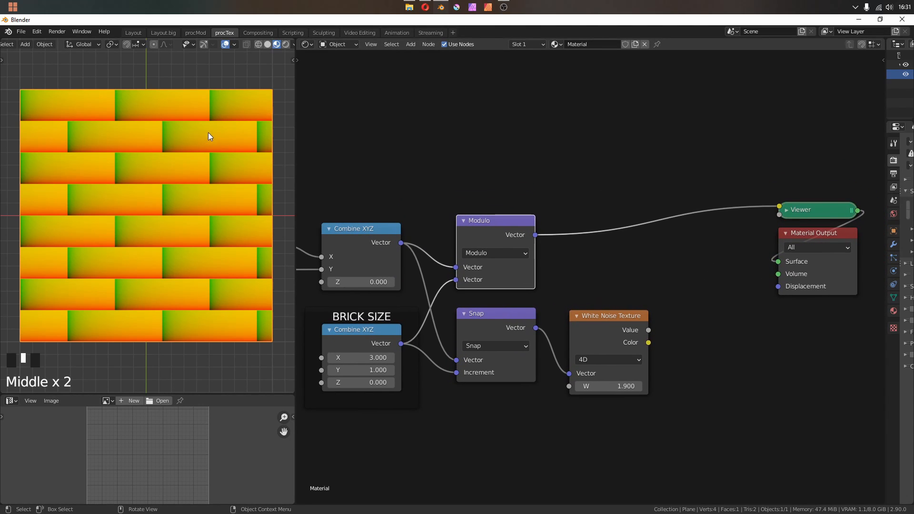
pyautogui.click(484, 212)
pyautogui.click(493, 228)
pyautogui.click(615, 193)
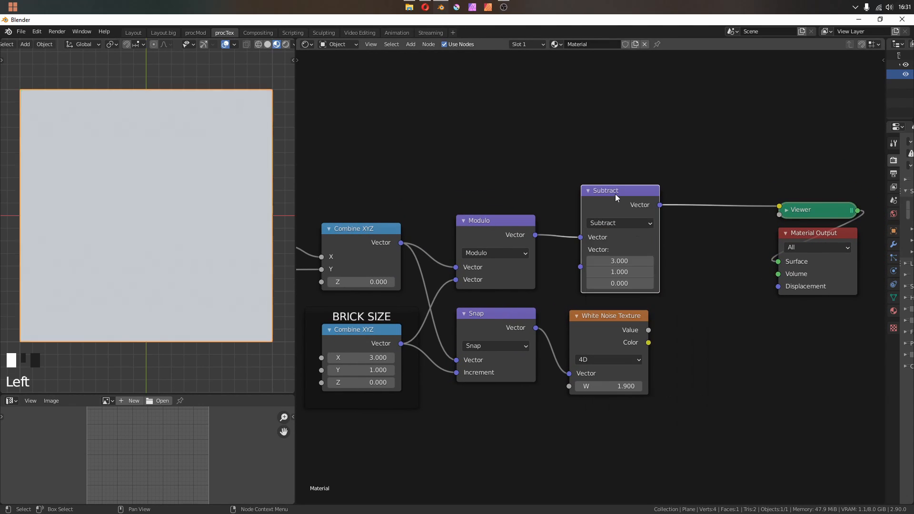
pyautogui.click(613, 200)
pyautogui.moveTo(618, 262); pyautogui.dragTo(612, 186, button='middle')
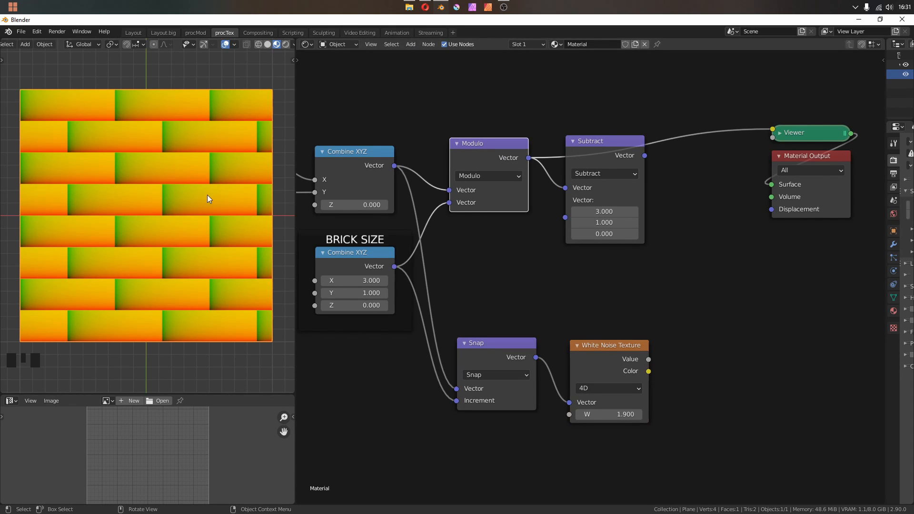
# Duplicate the Subtract node below Modulo, feed it the Brick Size vector and set it to Scale with a factor of 0.5
pyautogui.click(357, 249)
pyautogui.hotkey('shift', 'd')
pyautogui.moveTo(395, 267); pyautogui.dragTo(453, 285)
pyautogui.click(489, 252)
pyautogui.click(491, 253)
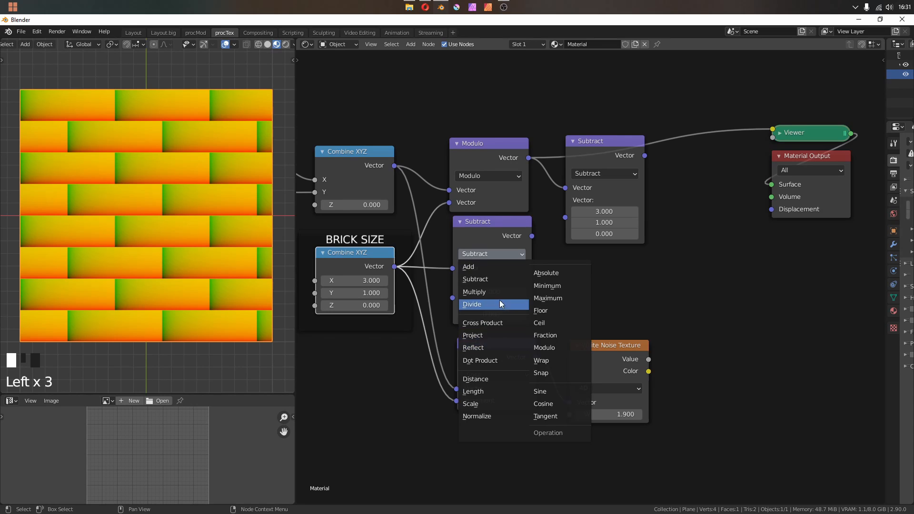
pyautogui.click(508, 403)
pyautogui.write('0.5')
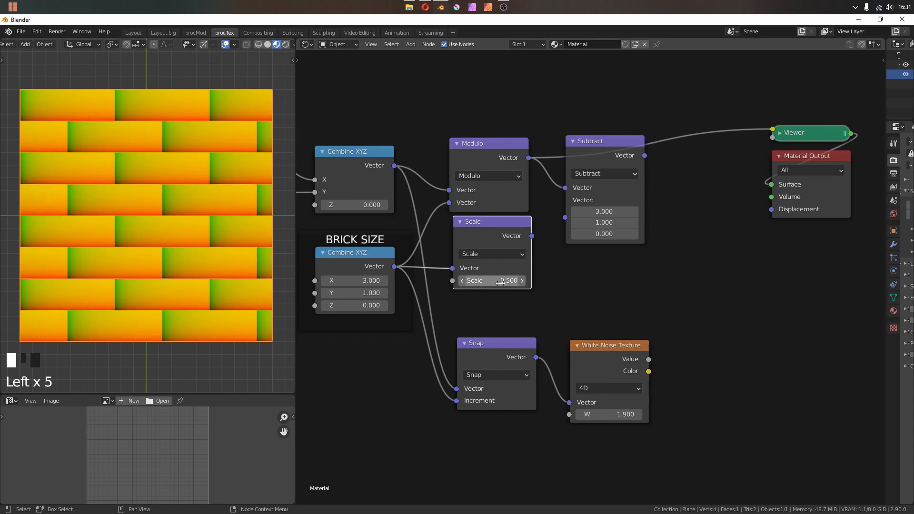
# Connect the Scale node's output to the second vector input of Subtract and preview the Subtract result
pyautogui.moveTo(532, 235); pyautogui.dragTo(565, 216)
pyautogui.click(497, 229)
pyautogui.moveTo(497, 230); pyautogui.dragTo(491, 233)
pyautogui.keyDown('ctrl'); pyautogui.keyDown('shift'); pyautogui.click(600, 159); pyautogui.keyUp('shift'); pyautogui.keyUp('ctrl')
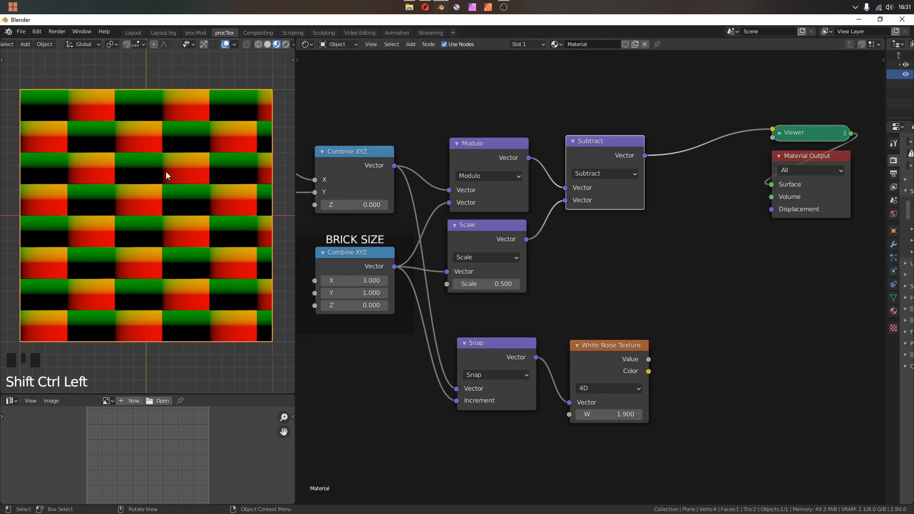
# Insert a Vector Rotate node between Subtract and the Viewer and set its type to Z Axis
pyautogui.moveTo(354, 281)
pyautogui.mouseDown()
pyautogui.moveTo(369, 281)
pyautogui.moveTo(344, 280)
pyautogui.mouseUp()
pyautogui.hotkey('shift', 'a')
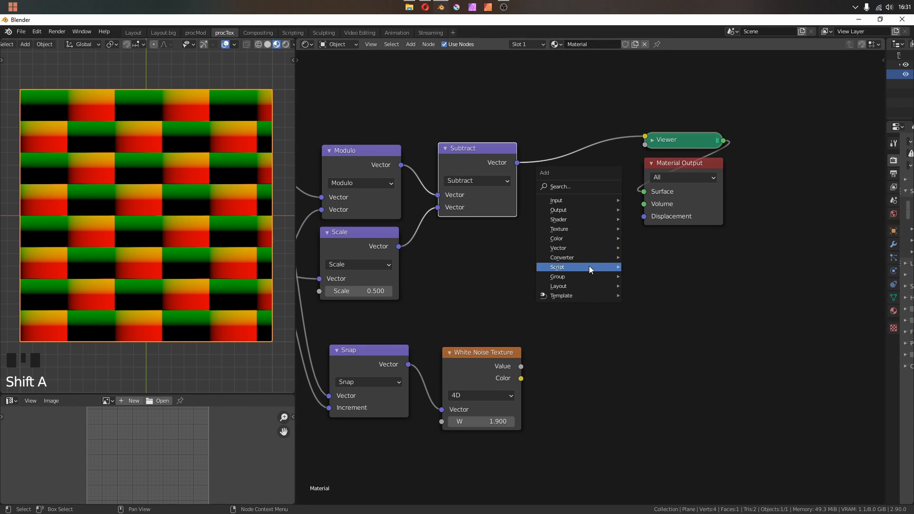
pyautogui.moveTo(576, 248)
pyautogui.click(684, 325)
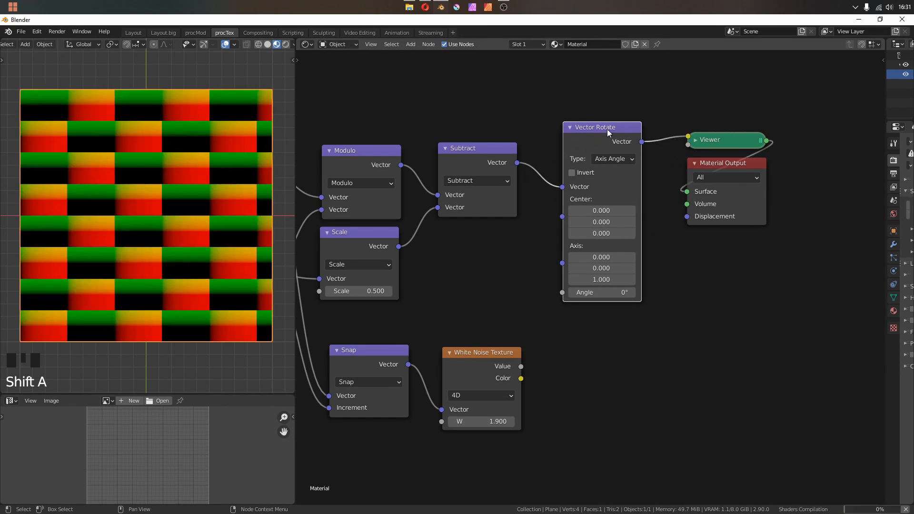
pyautogui.click(634, 135)
pyautogui.click(704, 190)
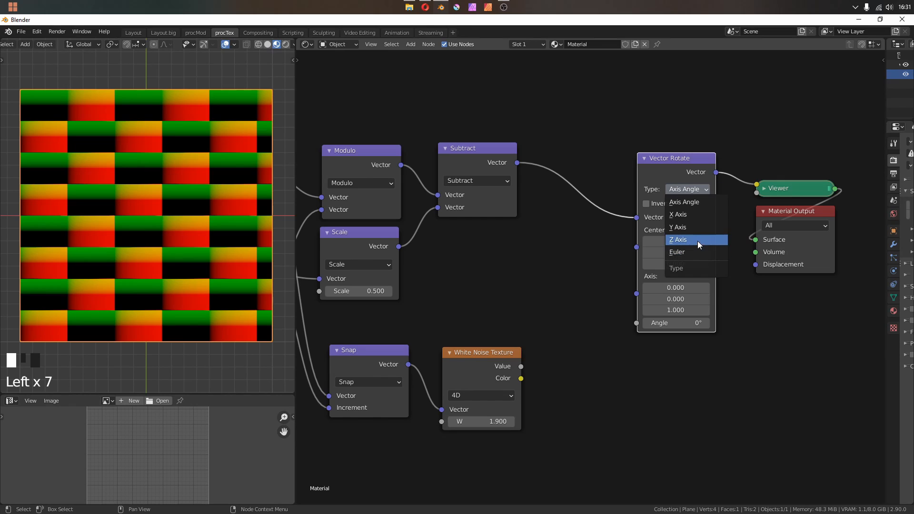
pyautogui.click(698, 240)
pyautogui.moveTo(675, 174); pyautogui.dragTo(667, 174)
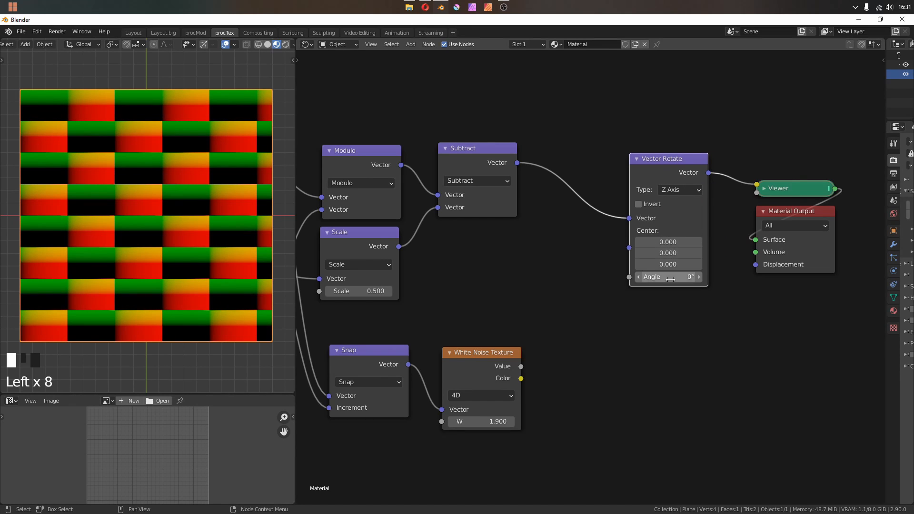
# Connect the White Noise Texture's Value output to the Angle input of Vector Rotate
pyautogui.moveTo(516, 167); pyautogui.dragTo(547, 83)
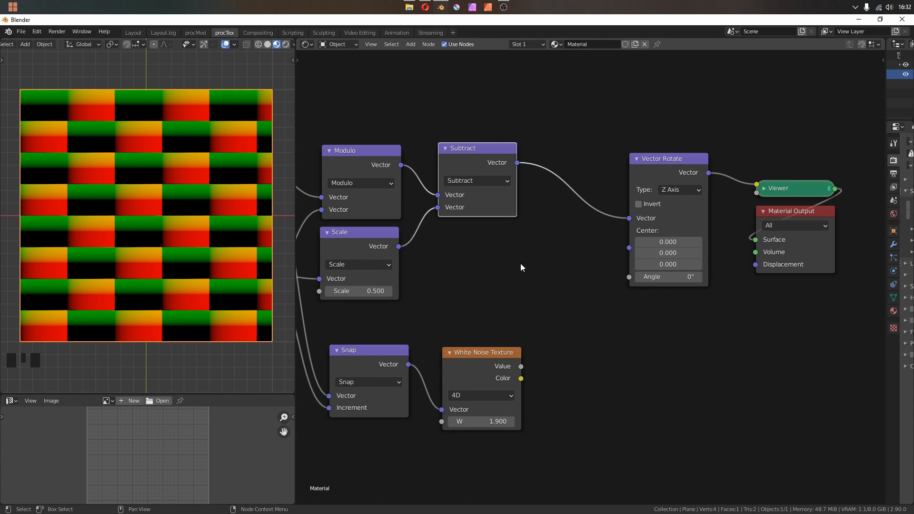
pyautogui.moveTo(520, 264); pyautogui.dragTo(550, 216, button='middle')
pyautogui.moveTo(526, 267); pyautogui.dragTo(634, 178)
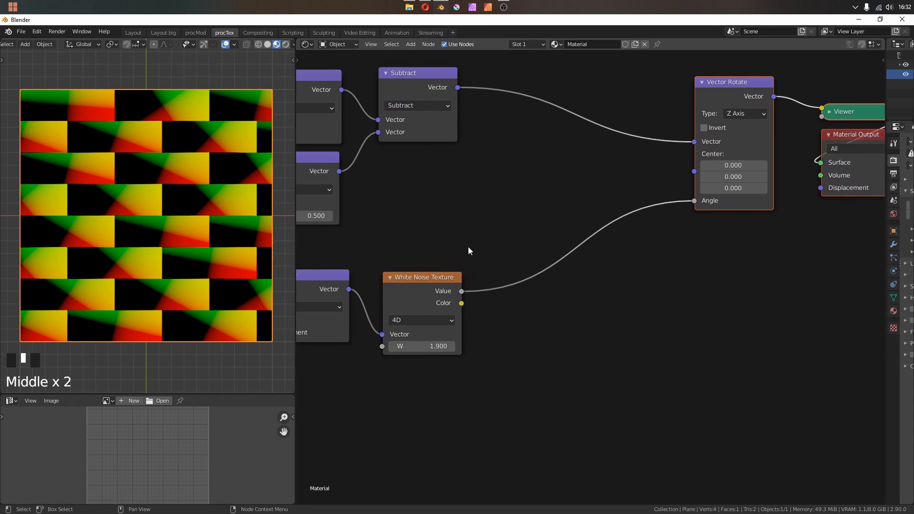
# Raise the White Noise Texture's W value to 2.5
pyautogui.click(453, 346)
pyautogui.click(454, 346)
pyautogui.click(453, 347)
pyautogui.click(453, 346)
pyautogui.click(453, 347)
pyautogui.click(453, 346)
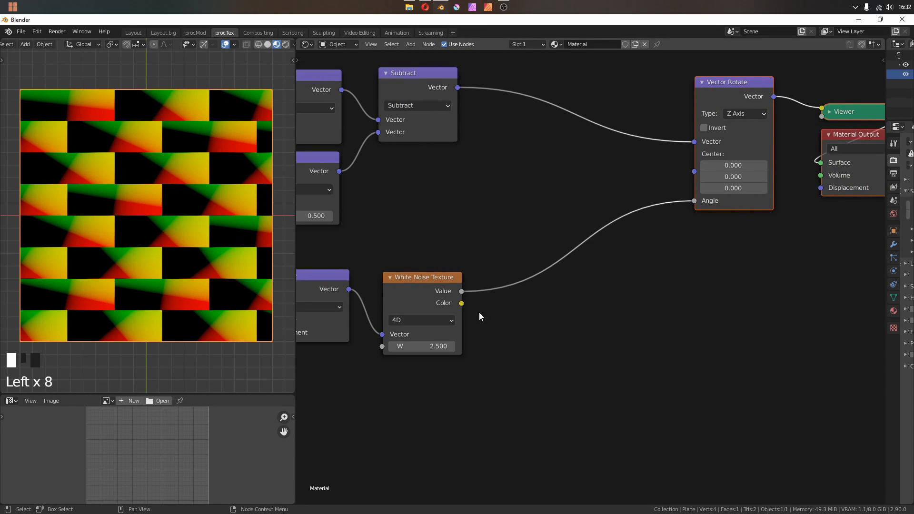
# Mark the rotated brick pattern with annotation strokes and undo them
pyautogui.click(464, 291)
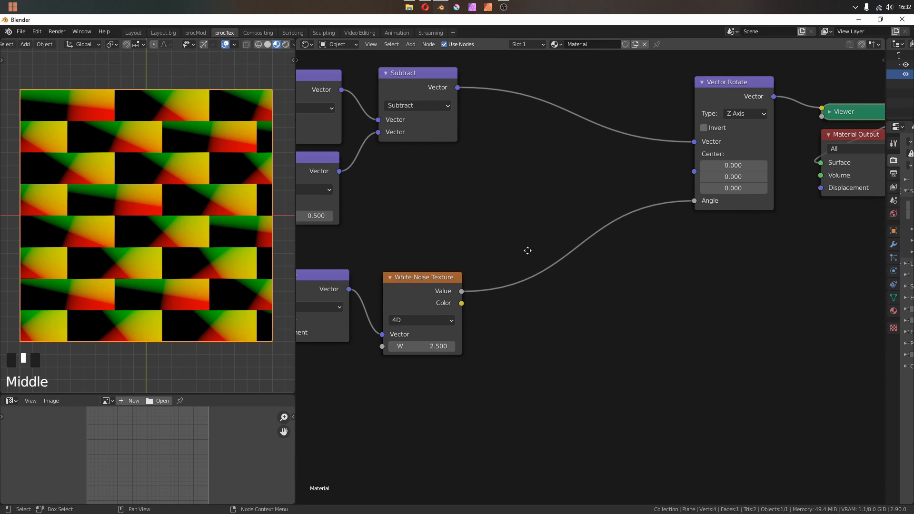
pyautogui.moveTo(529, 259); pyautogui.dragTo(503, 216, button='middle')
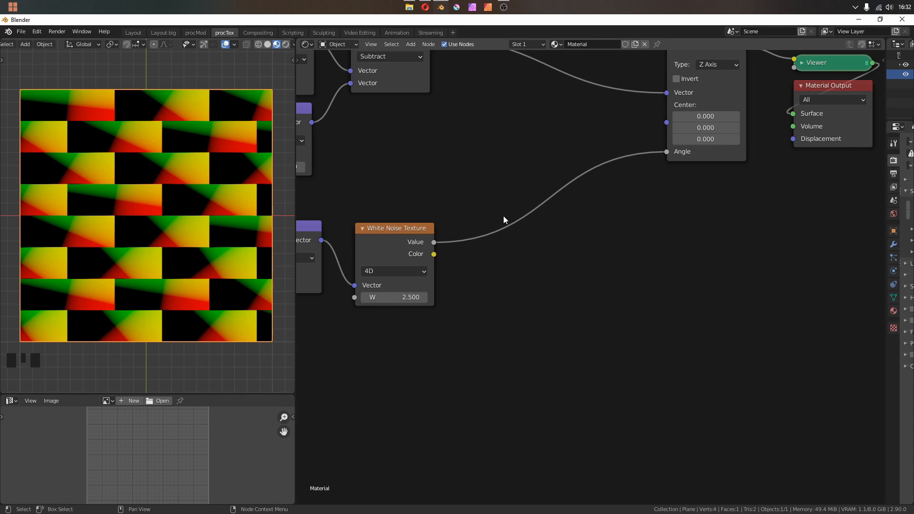
pyautogui.moveTo(442, 253); pyautogui.dragTo(454, 206)
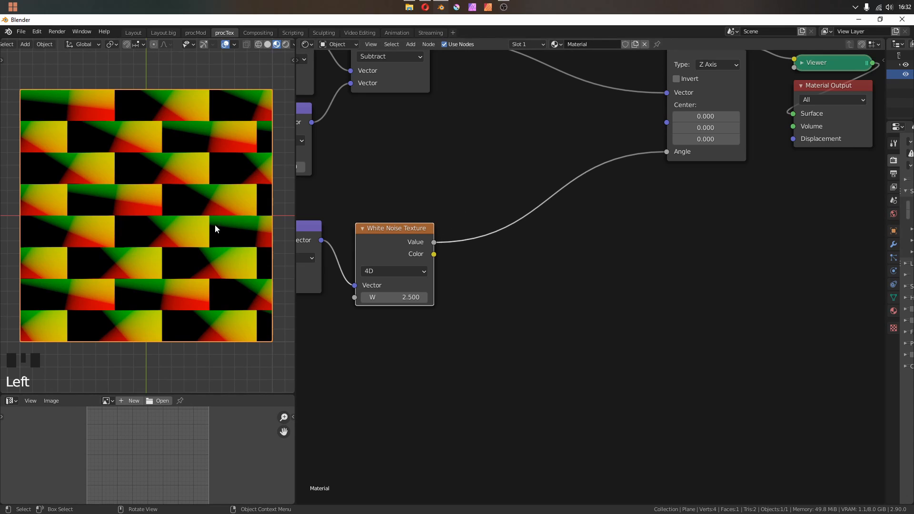
pyautogui.moveTo(143, 201)
pyautogui.mouseDown()
pyautogui.moveTo(178, 190)
pyautogui.moveTo(208, 224)
pyautogui.moveTo(208, 242)
pyautogui.mouseUp()
pyautogui.hotkey('ctrl', 'z')
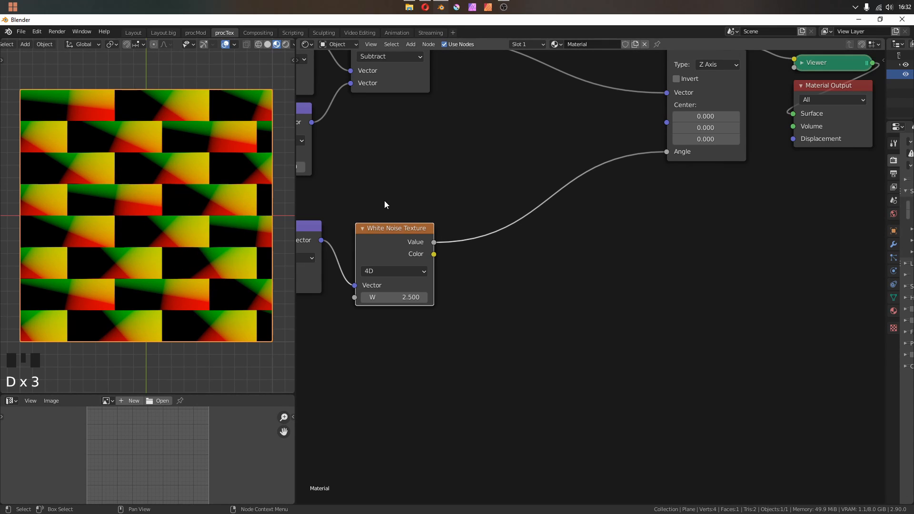
# Insert a Map Range node between the White Noise Texture's Value output and the Vector Rotate angle
pyautogui.moveTo(581, 216); pyautogui.dragTo(592, 270, button='middle')
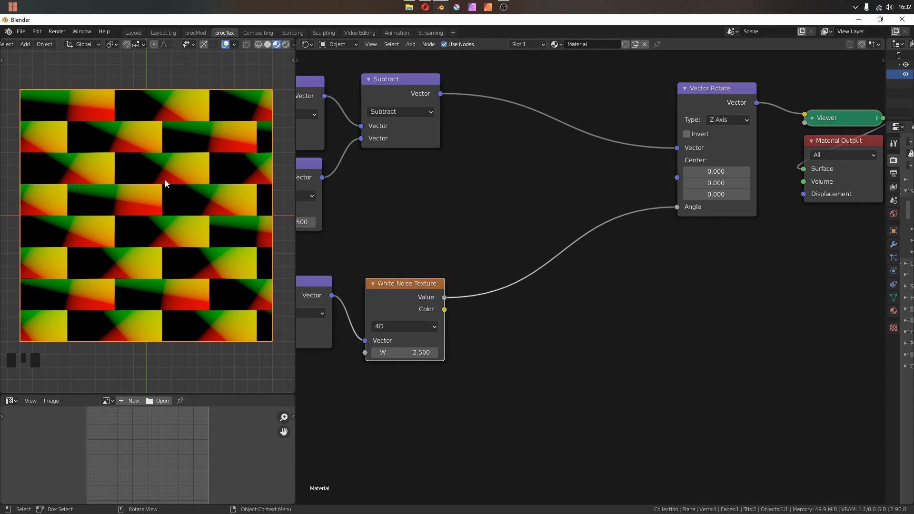
pyautogui.hotkey('shift', 'a')
pyautogui.hotkey('shift', 'a')
pyautogui.moveTo(601, 205)
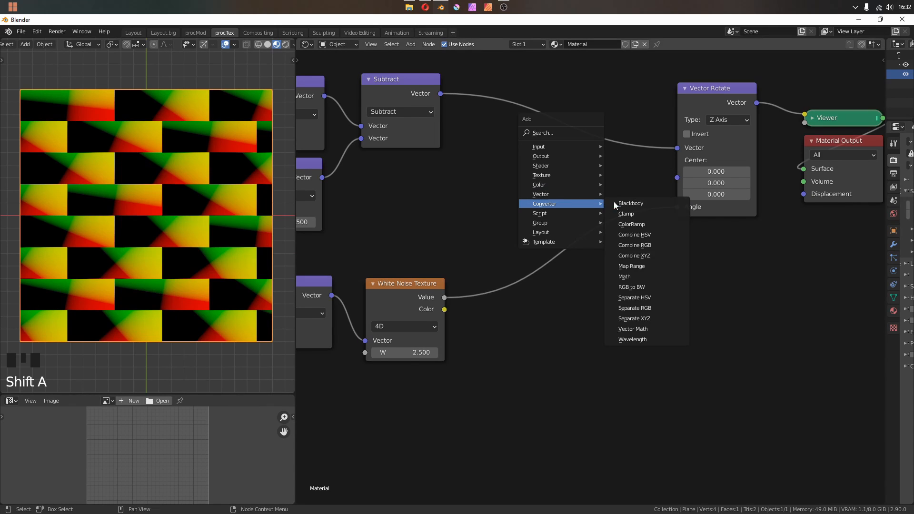
pyautogui.click(644, 257)
pyautogui.click(546, 183)
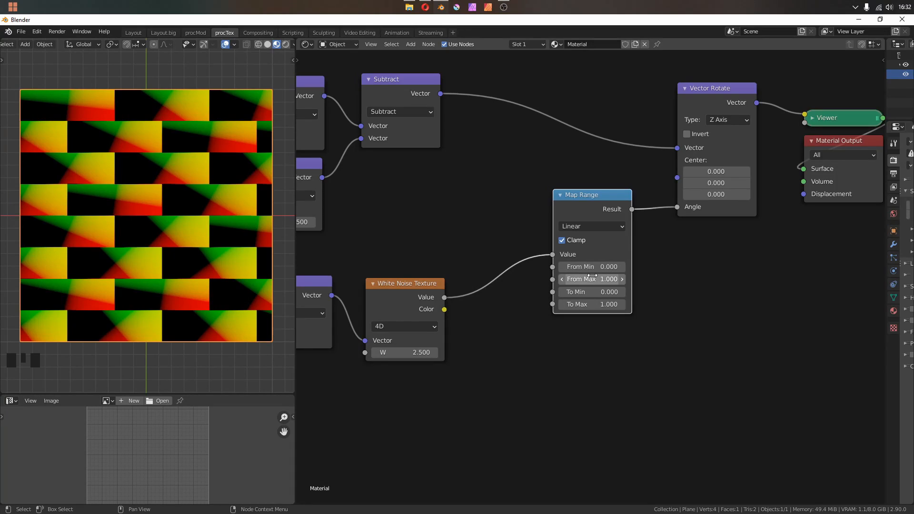
# Set Map Range's To Min to -0.1 and To Max to 0.1
pyautogui.click(592, 292)
pyautogui.click(598, 239)
pyautogui.moveTo(595, 292); pyautogui.dragTo(593, 292)
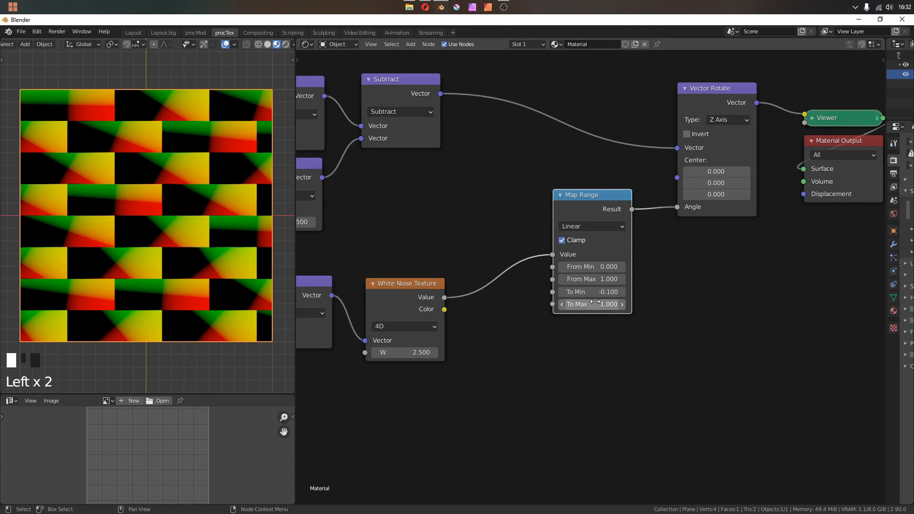
pyautogui.click(596, 302)
pyautogui.write('.1')
pyautogui.press('Return')
pyautogui.moveTo(594, 195); pyautogui.dragTo(579, 205)
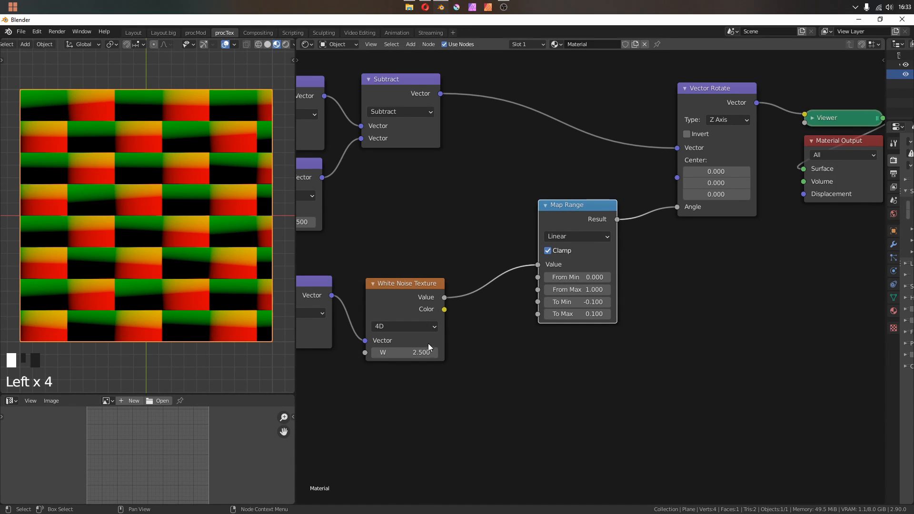
# Raise the White Noise Texture's W to 4.8 and set Map Range's To Min to -0.2 and To Max to 0.2
pyautogui.click(434, 353)
pyautogui.click(434, 353)
pyautogui.click(434, 353)
pyautogui.click(434, 353)
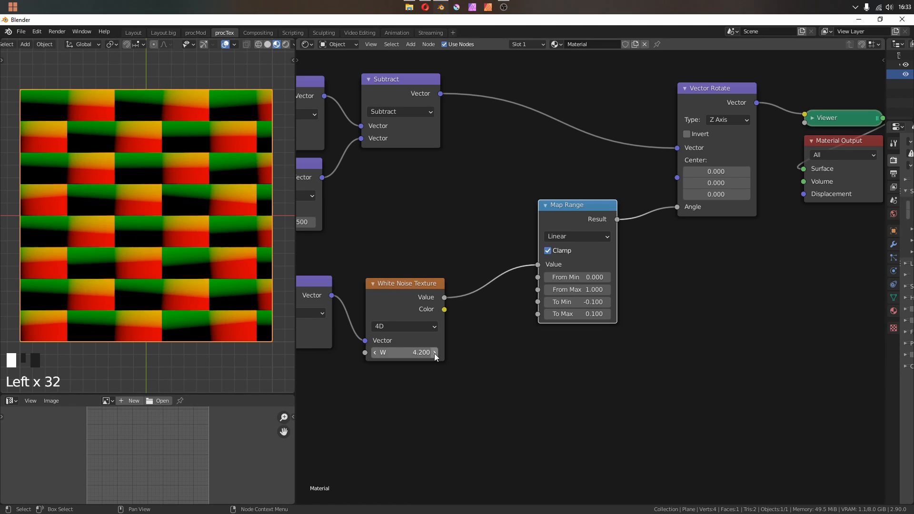
pyautogui.click(434, 353)
pyautogui.moveTo(578, 207); pyautogui.dragTo(582, 177, button='middle')
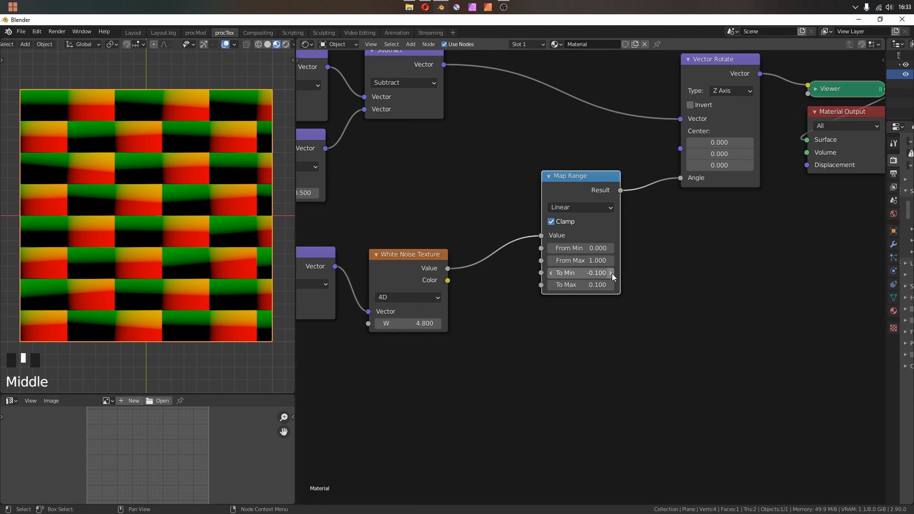
pyautogui.click(611, 273)
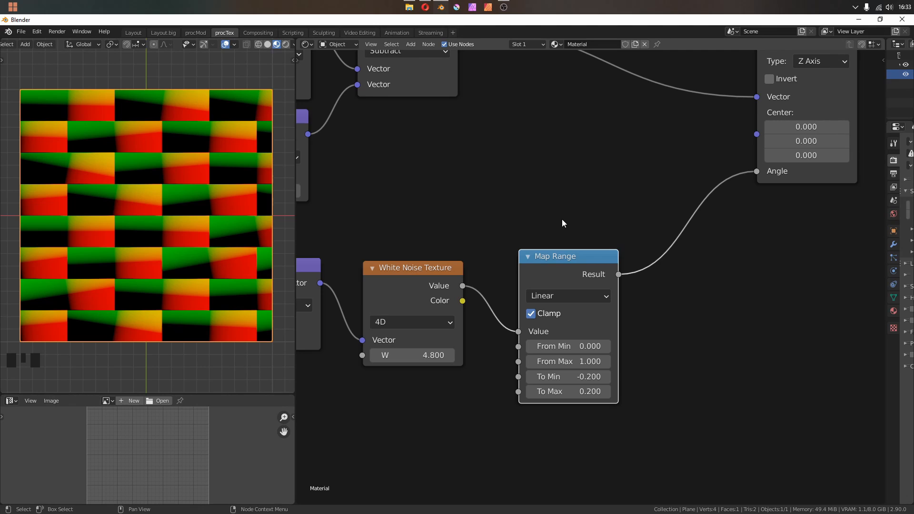
# Insert a Mix color node between Map Range and Vector Rotate, with the Map Range result feeding Color2
pyautogui.hotkey('shift', 'a')
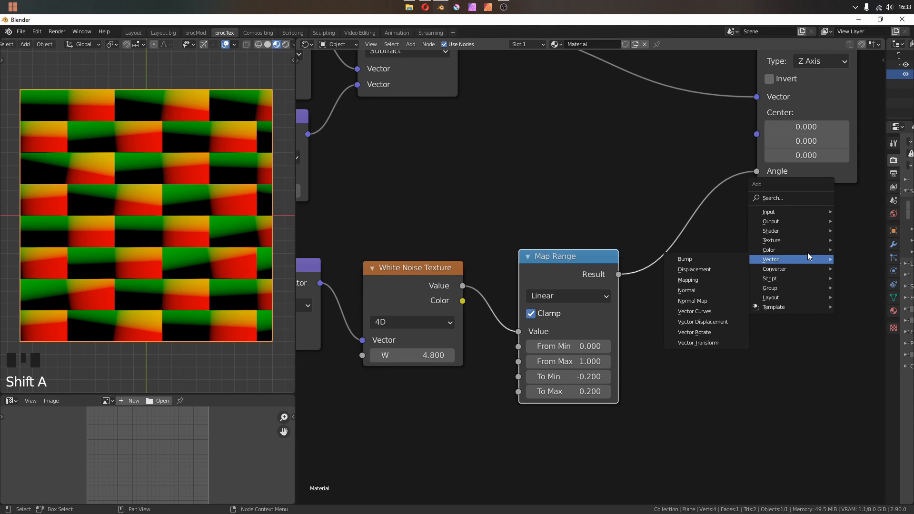
pyautogui.moveTo(771, 250)
pyautogui.click(687, 302)
pyautogui.click(681, 190)
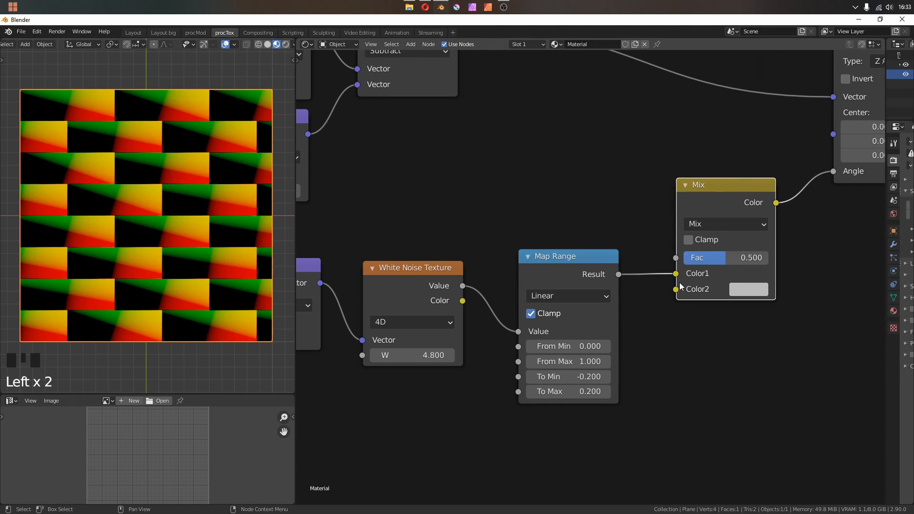
pyautogui.moveTo(619, 275); pyautogui.dragTo(675, 289)
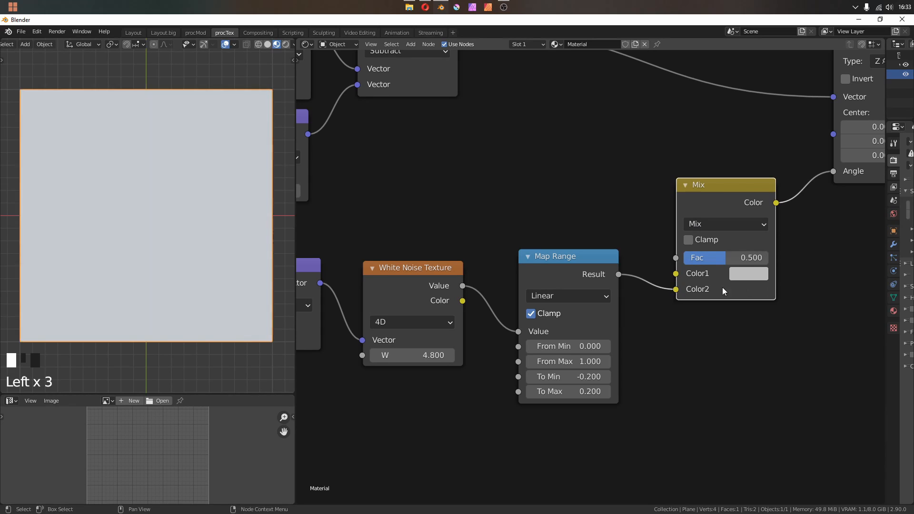
# Set the Mix node's Color1 to black and its Fac to 1.0
pyautogui.click(748, 274)
pyautogui.click(857, 181)
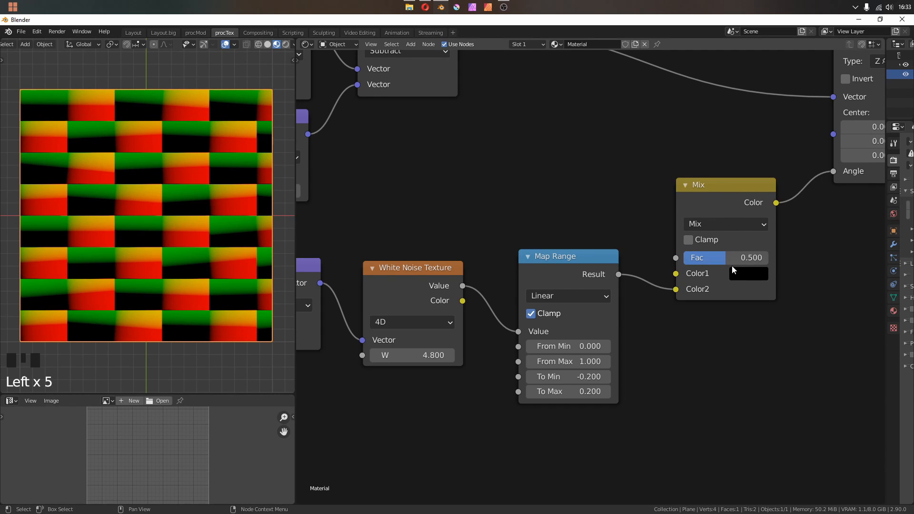
pyautogui.moveTo(733, 261); pyautogui.dragTo(805, 258)
pyautogui.moveTo(805, 258); pyautogui.dragTo(821, 258)
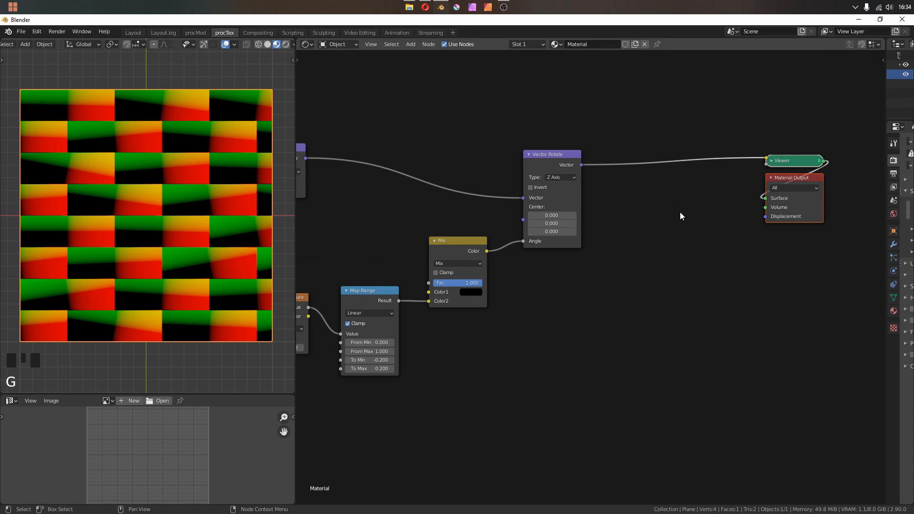
# Insert a Vector Math node set to Absolute between Vector Rotate and the Viewer
pyautogui.moveTo(618, 195); pyautogui.dragTo(666, 238, button='middle')
pyautogui.scroll(5, 658, 238)
pyautogui.click(585, 181)
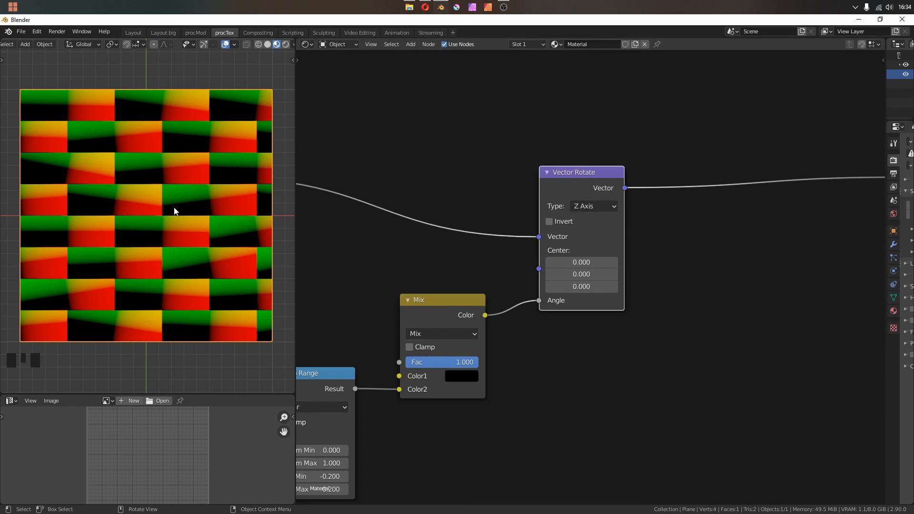
pyautogui.moveTo(730, 238); pyautogui.dragTo(642, 244, button='middle')
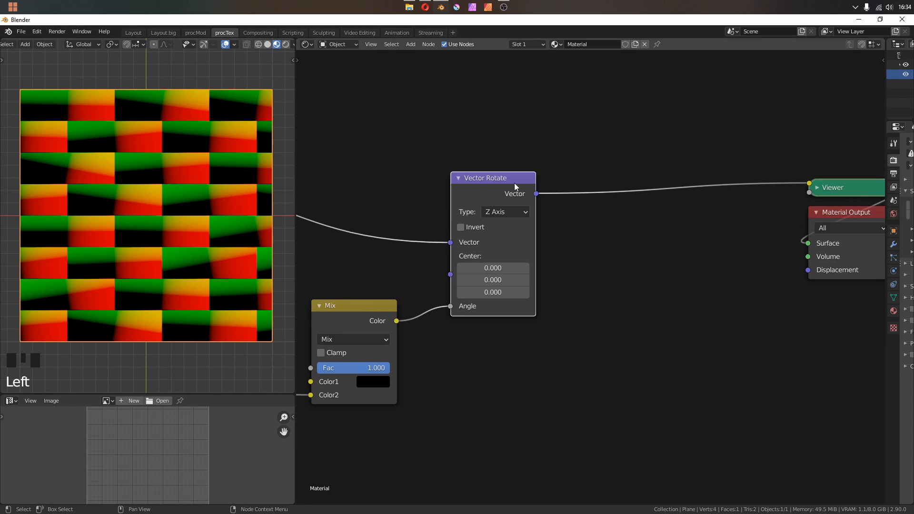
pyautogui.hotkey('shift', 'a')
pyautogui.moveTo(590, 212)
pyautogui.click(649, 297)
pyautogui.click(613, 223)
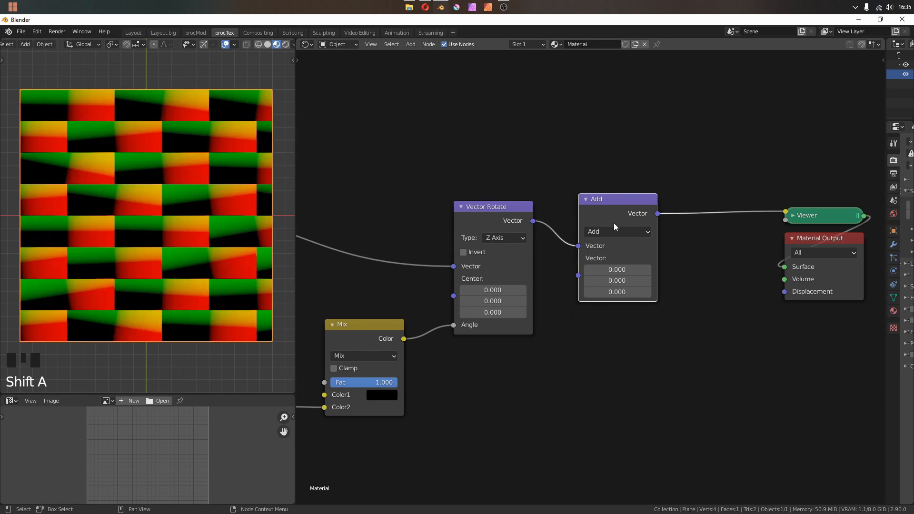
pyautogui.click(614, 231)
pyautogui.click(671, 252)
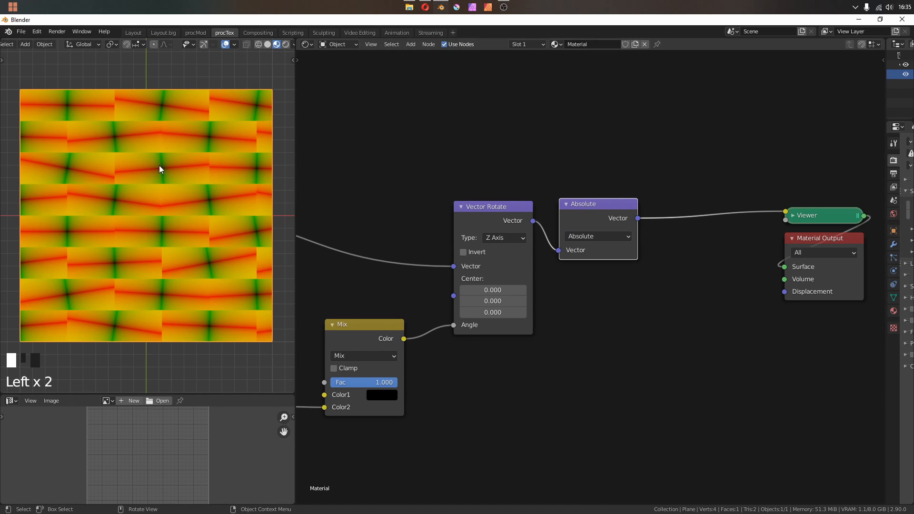
# Insert a Vector Math node set to Subtract between Absolute and the Viewer
pyautogui.moveTo(471, 220); pyautogui.dragTo(457, 313, button='middle')
pyautogui.moveTo(508, 234); pyautogui.dragTo(489, 292, button='middle')
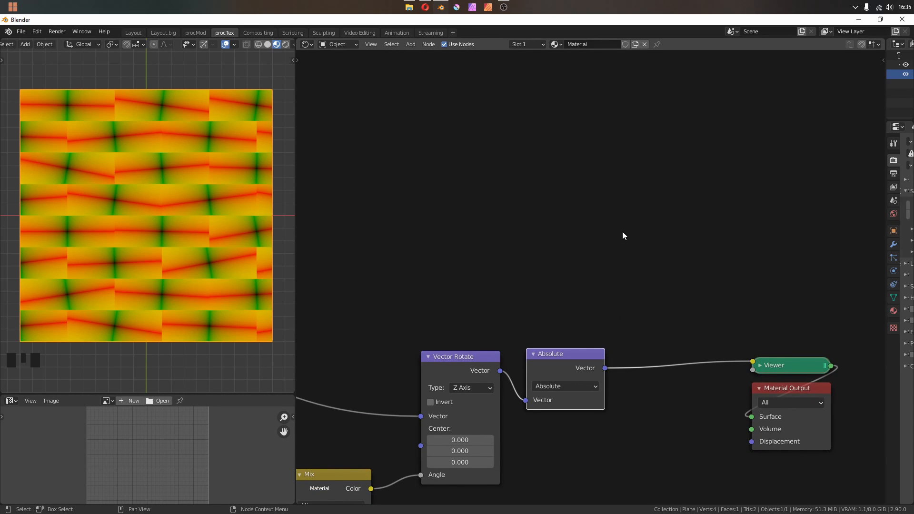
pyautogui.hotkey('shift', 'a')
pyautogui.click(608, 370)
pyautogui.click(554, 255)
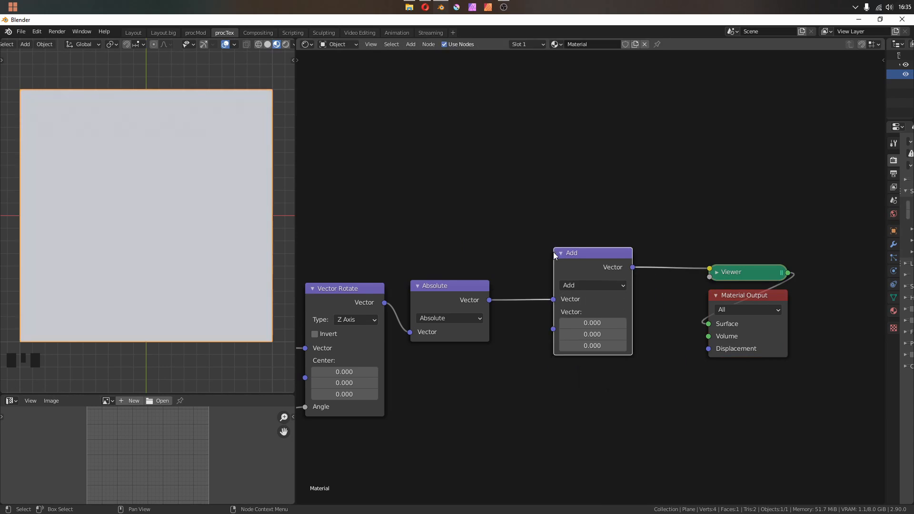
pyautogui.click(671, 251)
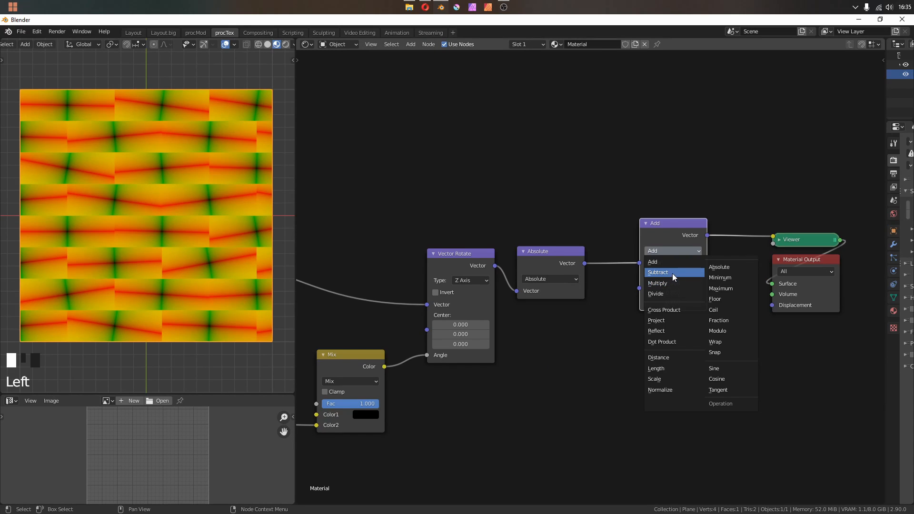
pyautogui.click(672, 274)
# Connect the Scale node's output to the new Subtract's first input, with Absolute feeding the second input
pyautogui.scroll(-3, 555, 292)
pyautogui.moveTo(555, 293); pyautogui.dragTo(448, 307, button='middle')
pyautogui.moveTo(435, 290); pyautogui.dragTo(831, 238)
pyautogui.click(560, 272)
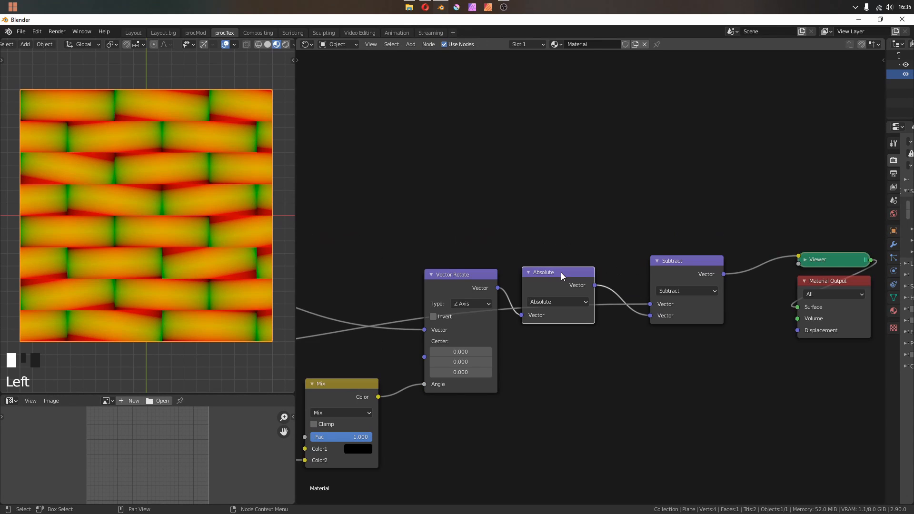
# Place the Subtract node beside Absolute, insert a Separate XYZ node between it and the Viewer, and preview the Y output
pyautogui.moveTo(660, 311); pyautogui.dragTo(575, 309, button='middle')
pyautogui.moveTo(573, 267); pyautogui.dragTo(544, 277)
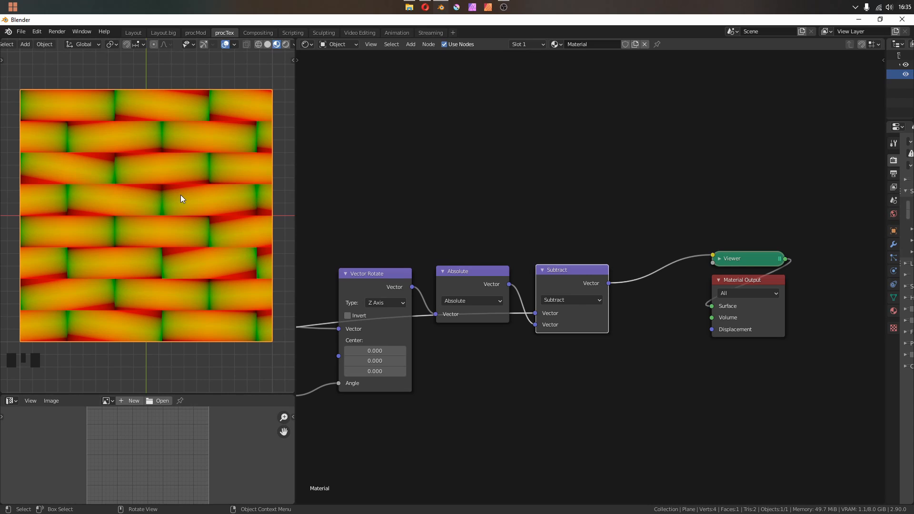
pyautogui.moveTo(610, 338); pyautogui.dragTo(495, 302, button='middle')
pyautogui.hotkey('shift', 'a')
pyautogui.click(574, 405)
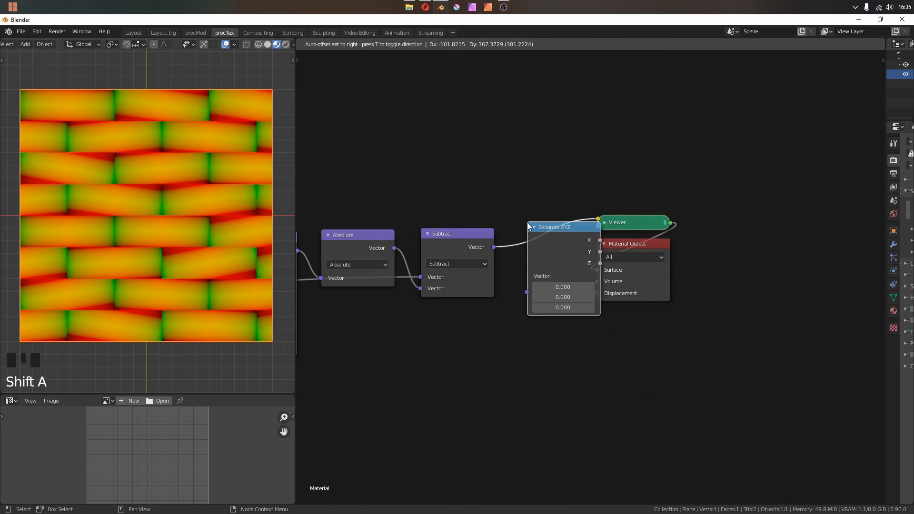
pyautogui.click(529, 223)
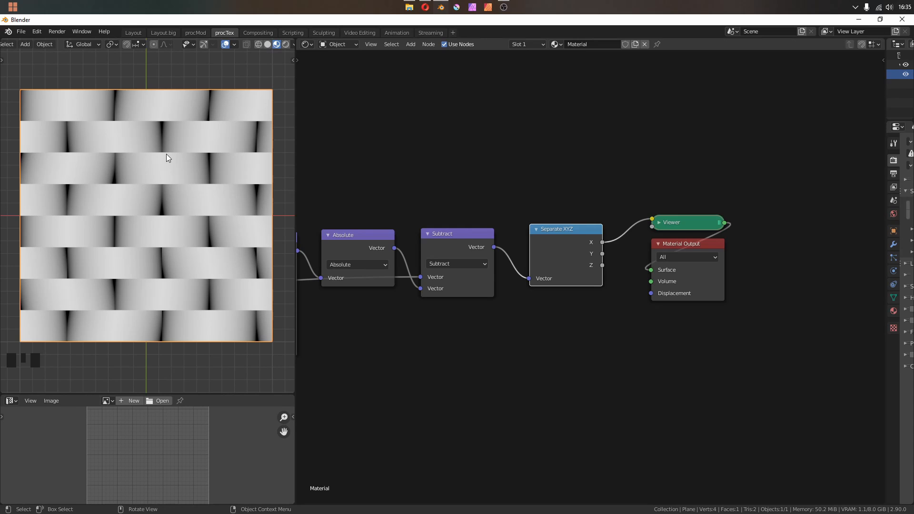
pyautogui.keyDown('ctrl'); pyautogui.keyDown('shift'); pyautogui.click(503, 227); pyautogui.keyUp('shift'); pyautogui.keyUp('ctrl')
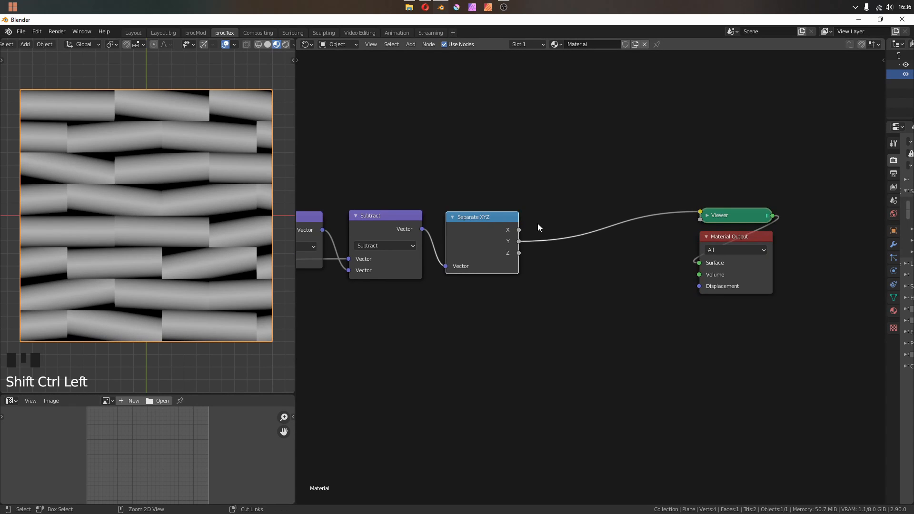
# Cut the link from Separate XYZ to the Viewer and add a Math node fed by the X and Y outputs
pyautogui.keyDown('ctrl'); pyautogui.moveTo(565, 215); pyautogui.dragTo(581, 239, button='right'); pyautogui.keyUp('ctrl')
pyautogui.hotkey('shift', 'a')
pyautogui.moveTo(586, 239)
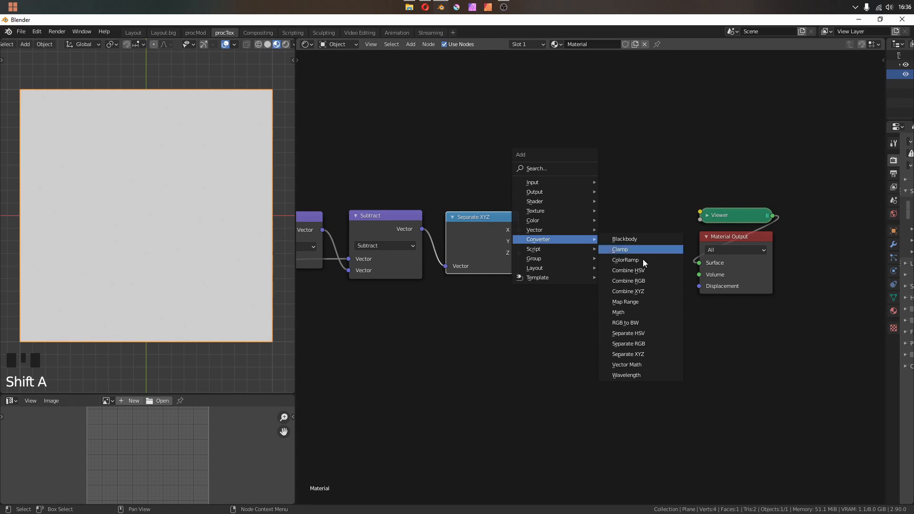
pyautogui.click(661, 344)
pyautogui.click(601, 214)
pyautogui.moveTo(519, 230); pyautogui.dragTo(601, 283)
pyautogui.moveTo(622, 238); pyautogui.dragTo(595, 218)
# Set the new Math node's operation to Smooth Minimum and preview its result in the Viewer
pyautogui.click(596, 221)
pyautogui.click(465, 313)
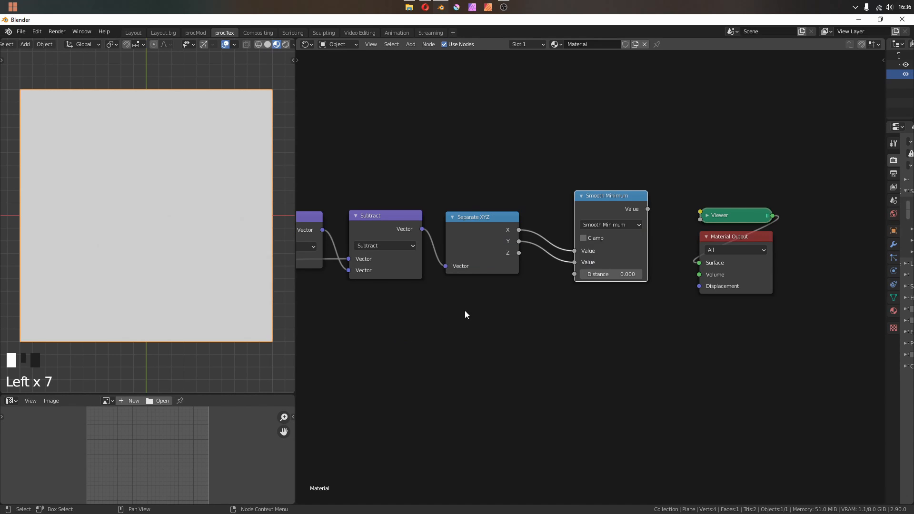
pyautogui.keyDown('ctrl'); pyautogui.keyDown('shift'); pyautogui.click(607, 199); pyautogui.keyUp('shift'); pyautogui.keyUp('ctrl')
# Raise the Smooth Minimum node's Distance to 0.400
pyautogui.scroll(3, 485, 302)
pyautogui.scroll(5, 424, 266)
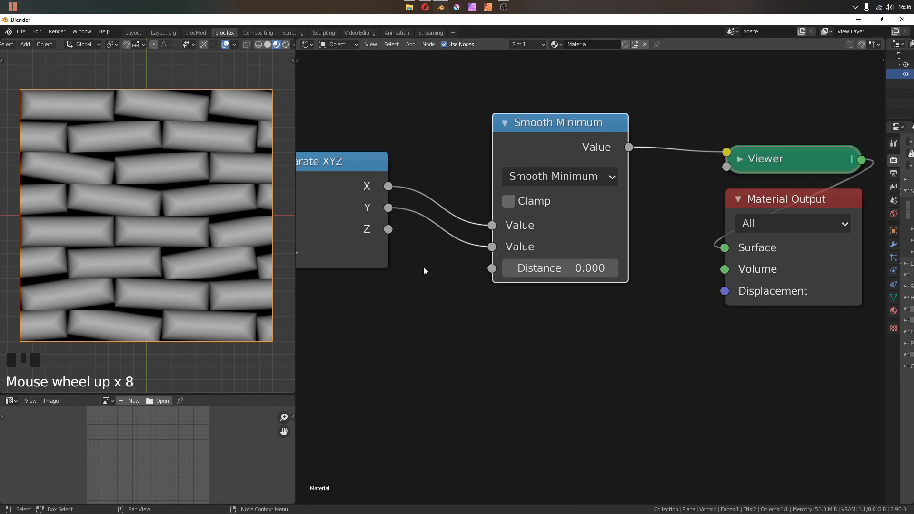
pyautogui.scroll(5, 133, 214)
pyautogui.keyDown('shift'); pyautogui.moveTo(132, 214); pyautogui.dragTo(198, 220, button='middle'); pyautogui.keyUp('shift')
pyautogui.keyDown('shift'); pyautogui.moveTo(561, 268); pyautogui.dragTo(583, 268); pyautogui.keyUp('shift')
# Set the Fac of the Mix node feeding the Vector Rotate angle to 0.000
pyautogui.scroll(-7, 561, 268)
pyautogui.moveTo(476, 280); pyautogui.dragTo(748, 237, button='middle')
pyautogui.moveTo(476, 286); pyautogui.dragTo(752, 238, button='middle')
pyautogui.moveTo(524, 289); pyautogui.dragTo(456, 289)
pyautogui.scroll(-4, 195, 180)
# Set the Smooth Minimum node's Distance to 0.070
pyautogui.moveTo(764, 273); pyautogui.dragTo(492, 285, button='middle')
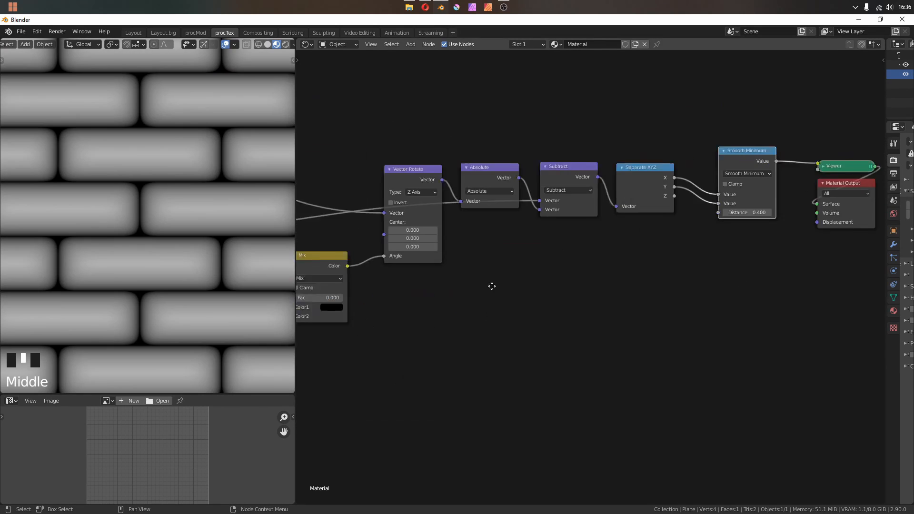
pyautogui.scroll(7, 628, 264)
pyautogui.scroll(4, 696, 236)
pyautogui.moveTo(602, 264); pyautogui.dragTo(352, 384, button='middle')
pyautogui.moveTo(599, 268)
pyautogui.mouseDown()
pyautogui.moveTo(578, 268)
pyautogui.moveTo(614, 268)
pyautogui.moveTo(598, 268)
pyautogui.mouseUp()
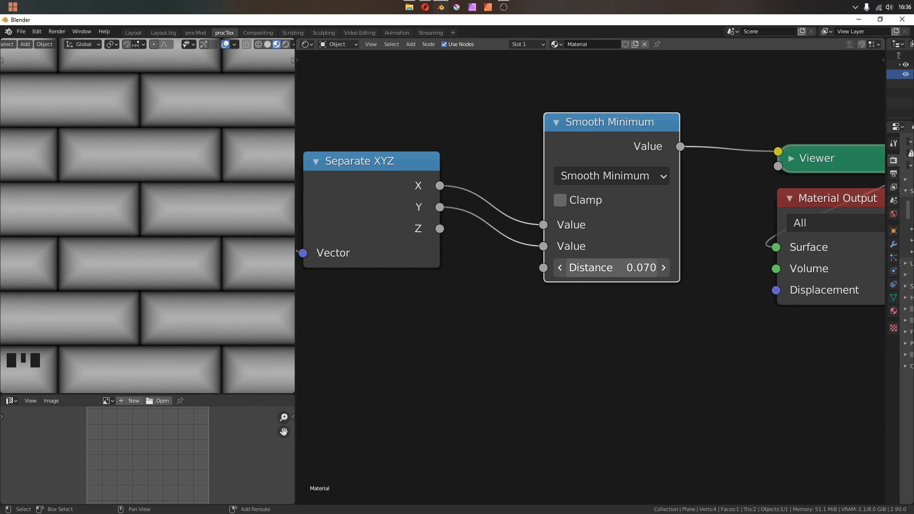
pyautogui.keyDown('shift'); pyautogui.moveTo(182, 181); pyautogui.dragTo(196, 176, button='middle'); pyautogui.keyUp('shift')
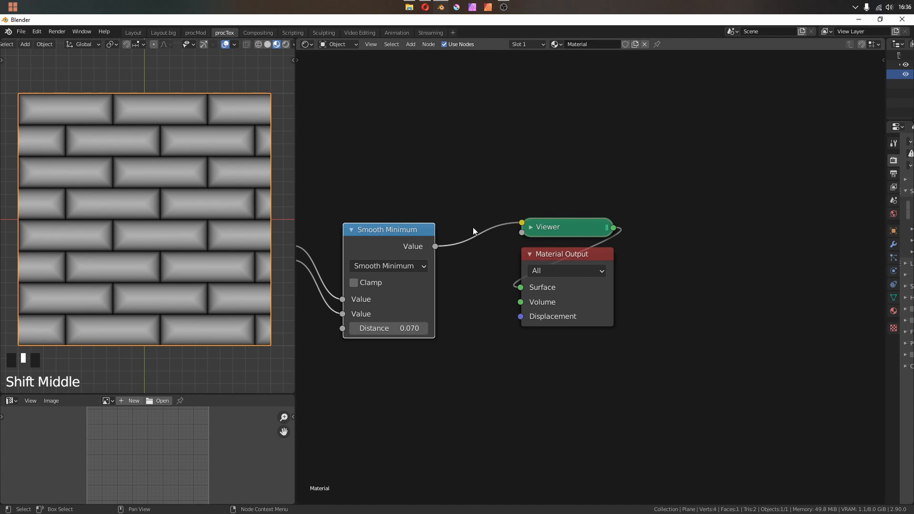
# Make room before the Viewer and insert a MixRGB node after Smooth Minimum, set to Color Burn with Fac 0.167
pyautogui.moveTo(483, 209); pyautogui.dragTo(583, 347)
pyautogui.hotkey('shift', 'a')
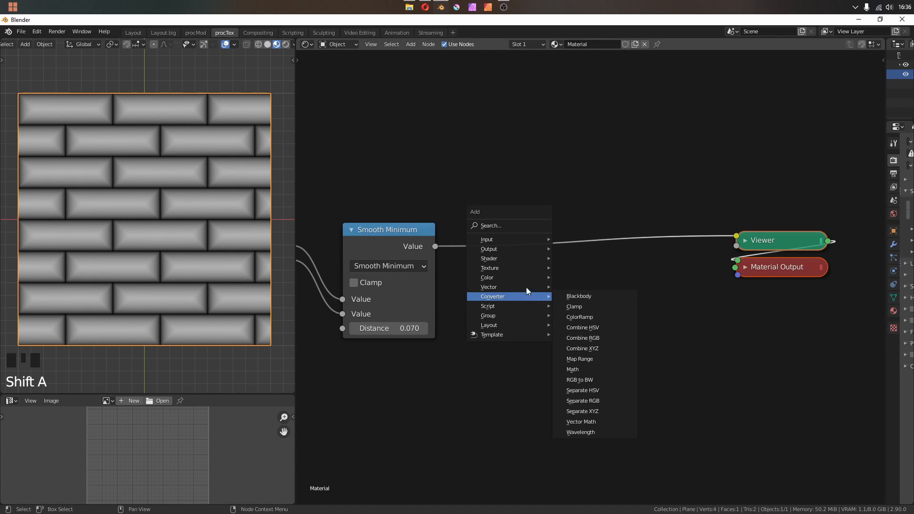
pyautogui.moveTo(544, 275)
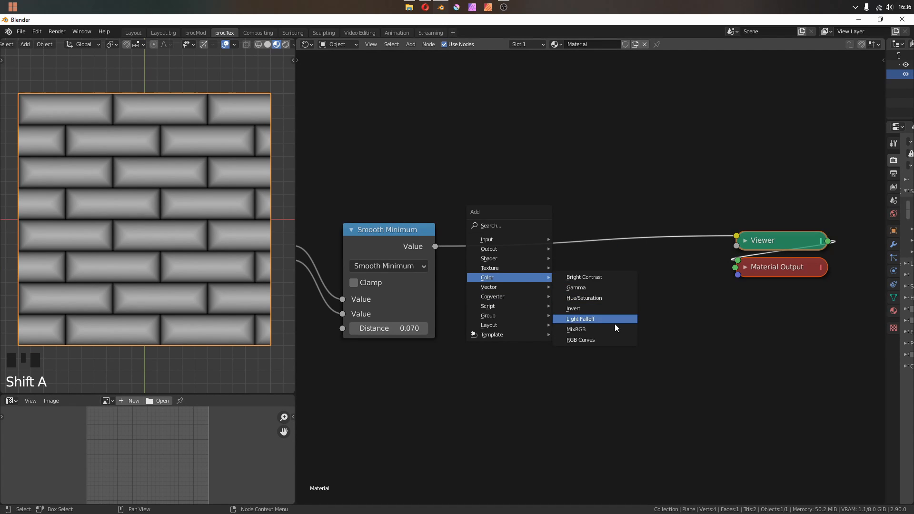
pyautogui.click(615, 328)
pyautogui.click(529, 233)
pyautogui.click(529, 238)
pyautogui.click(547, 308)
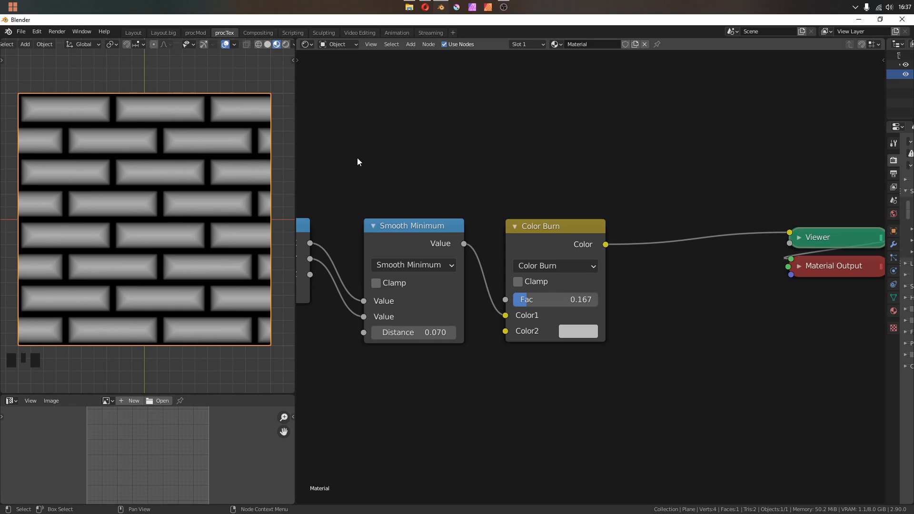
# Duplicate the Color Burn node, insert the copy before the Viewer and change its blend mode to Color Dodge
pyautogui.moveTo(613, 165); pyautogui.dragTo(521, 176, button='middle')
pyautogui.click(458, 238)
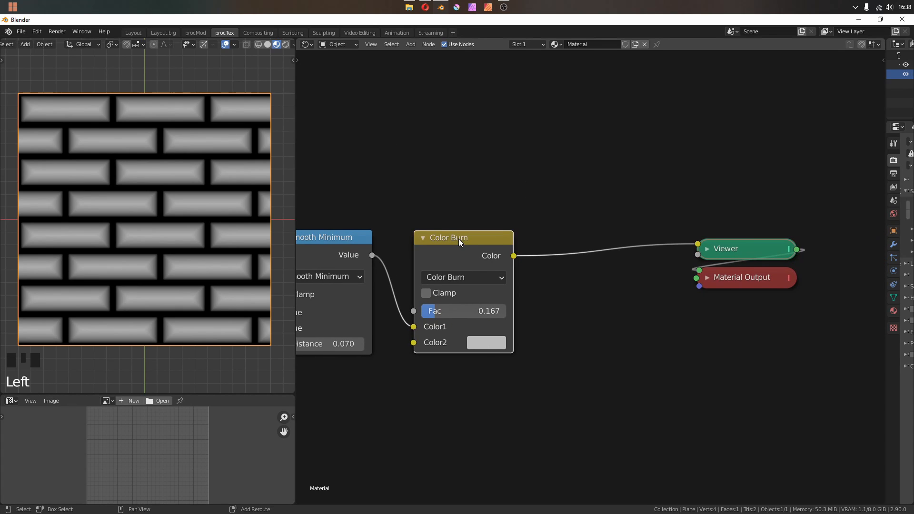
pyautogui.hotkey('shift', 'd')
pyautogui.click(595, 240)
pyautogui.click(619, 278)
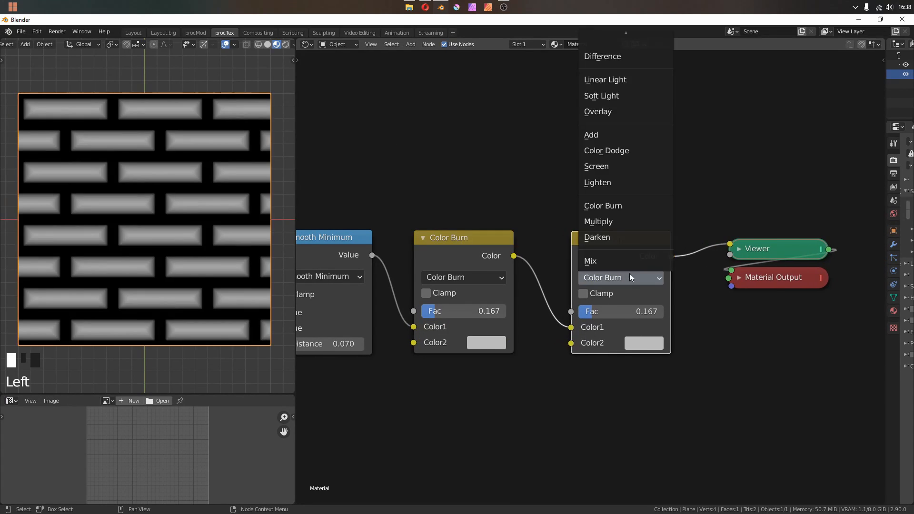
pyautogui.click(628, 149)
# Set the Color Dodge node's Color2 to white and its Fac to 0.933
pyautogui.click(647, 349)
pyautogui.scroll(10, 647, 350)
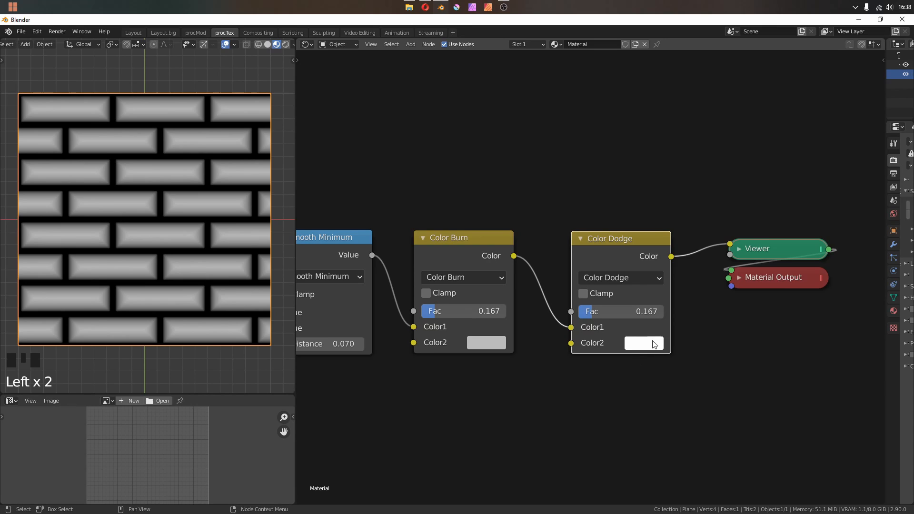
pyautogui.moveTo(604, 312); pyautogui.dragTo(657, 311)
pyautogui.scroll(6, 127, 204)
pyautogui.scroll(-9, 190, 204)
pyautogui.keyDown('shift'); pyautogui.moveTo(164, 190); pyautogui.dragTo(155, 145, button='middle'); pyautogui.keyUp('shift')
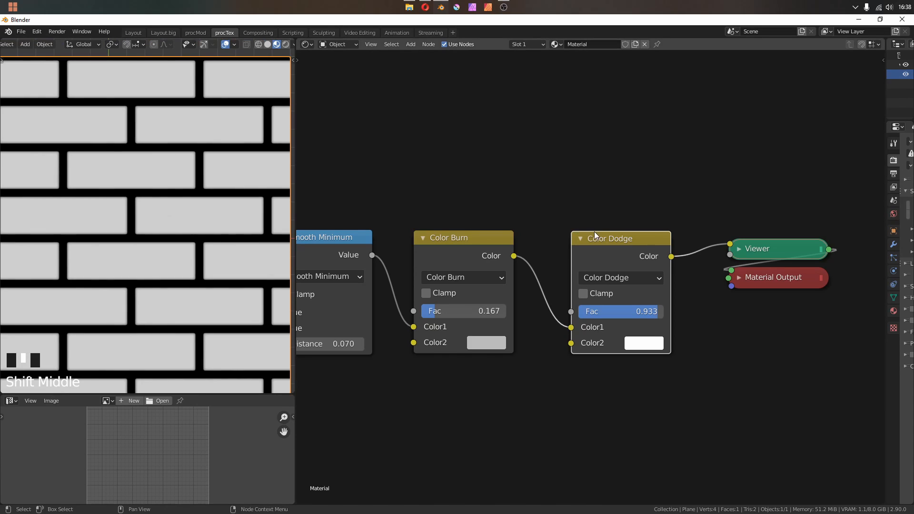
# Shift the Color Dodge node closer to Color Burn and move the Viewer and Material Output further away from it
pyautogui.moveTo(594, 232); pyautogui.dragTo(575, 233)
pyautogui.moveTo(607, 234); pyautogui.dragTo(583, 232, button='middle')
pyautogui.moveTo(733, 183); pyautogui.dragTo(583, 182, button='middle')
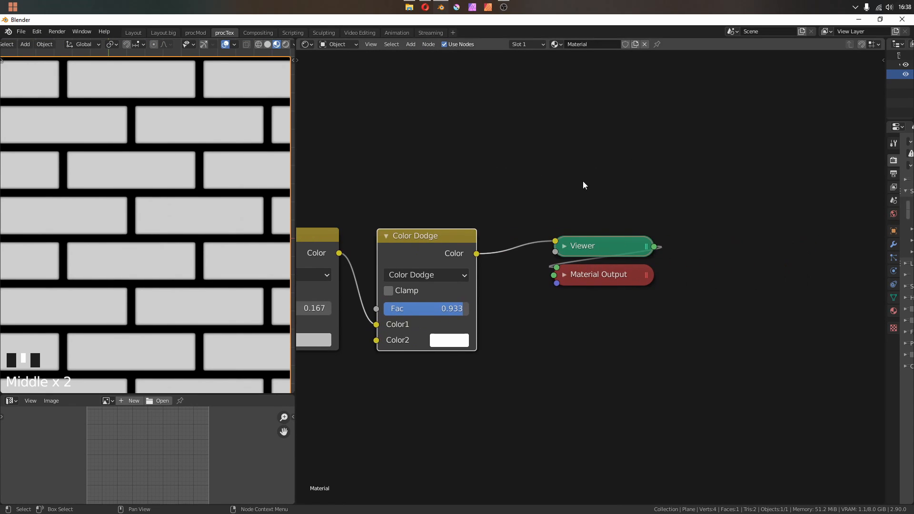
pyautogui.press('g')
pyautogui.click(691, 176)
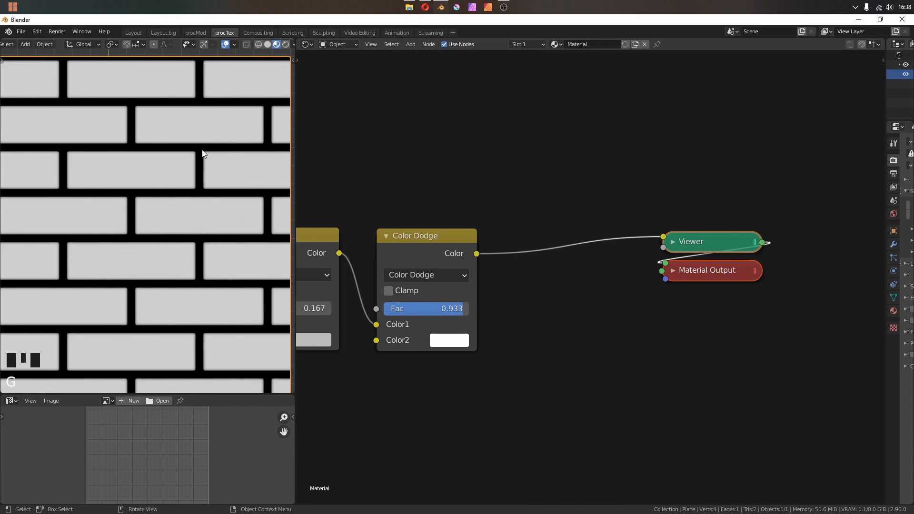
# Insert a Math node between Color Dodge and the Viewer and choose a different operation for it
pyautogui.click(427, 241)
pyautogui.hotkey('shift', 'a')
pyautogui.click(547, 247)
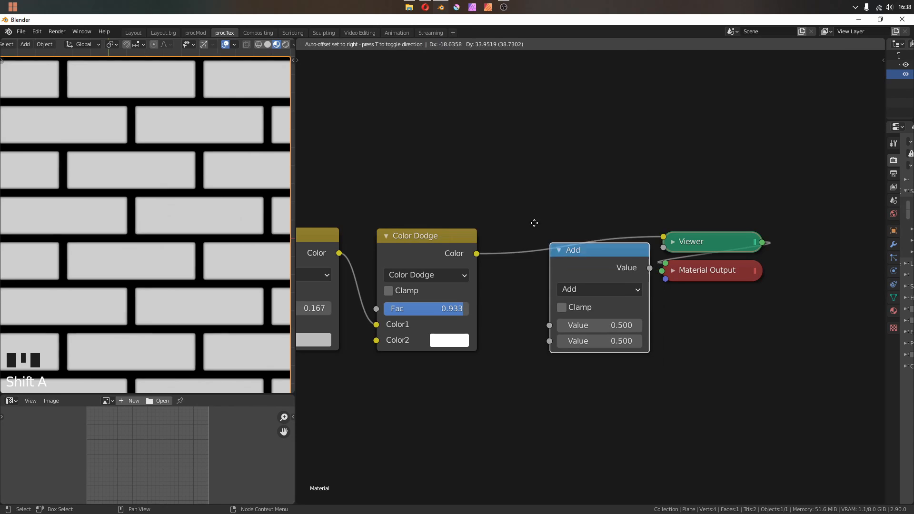
pyautogui.click(519, 201)
pyautogui.click(570, 266)
pyautogui.click(329, 366)
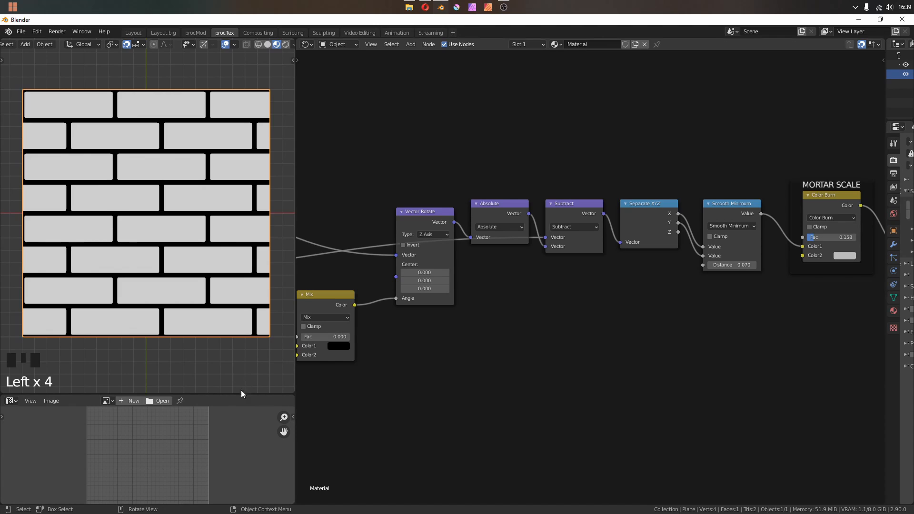
# Open the brick pattern reference image at full size and examine its different brick bond layouts
pyautogui.click(236, 395)
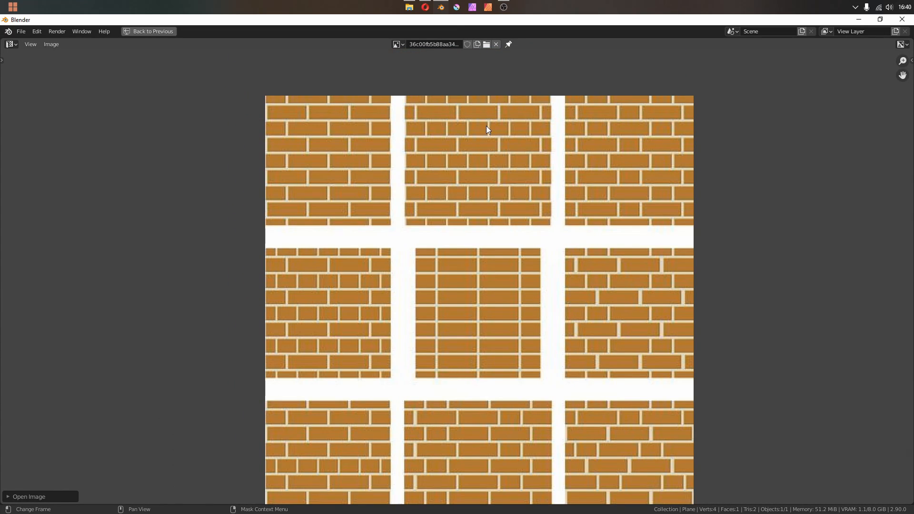
pyautogui.scroll(4, 288, 130)
pyautogui.moveTo(288, 130); pyautogui.dragTo(299, 219, button='middle')
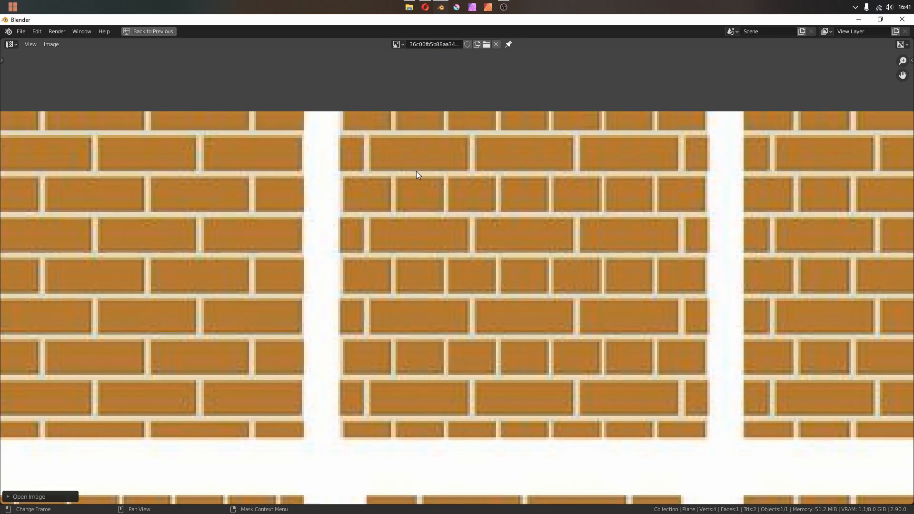
pyautogui.moveTo(330, 175)
pyautogui.mouseDown()
pyautogui.moveTo(719, 169)
pyautogui.moveTo(726, 207)
pyautogui.moveTo(332, 186)
pyautogui.mouseUp()
pyautogui.moveTo(333, 185)
pyautogui.mouseDown(button='right')
pyautogui.moveTo(669, 176)
pyautogui.moveTo(300, 206)
pyautogui.mouseUp(button='right')
pyautogui.scroll(-2, 450, 237)
pyautogui.scroll(-2, 450, 236)
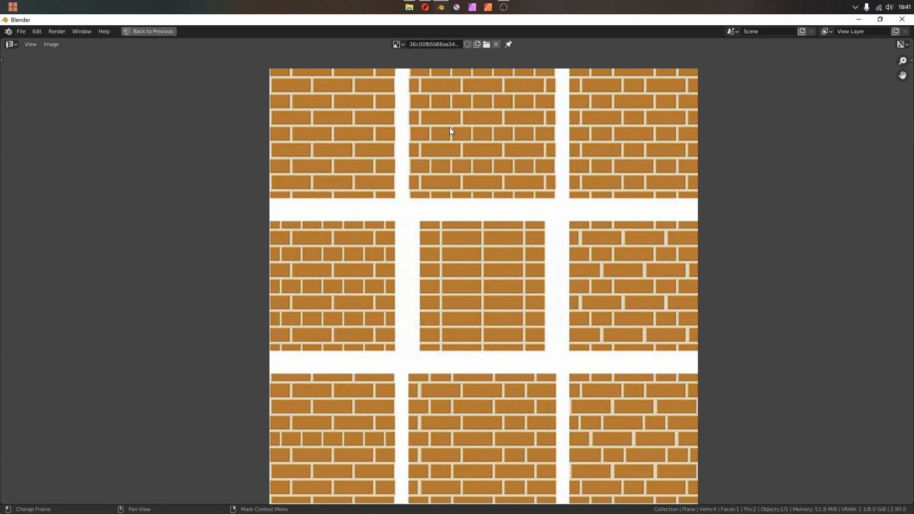
pyautogui.moveTo(455, 223); pyautogui.dragTo(463, 150, button='middle')
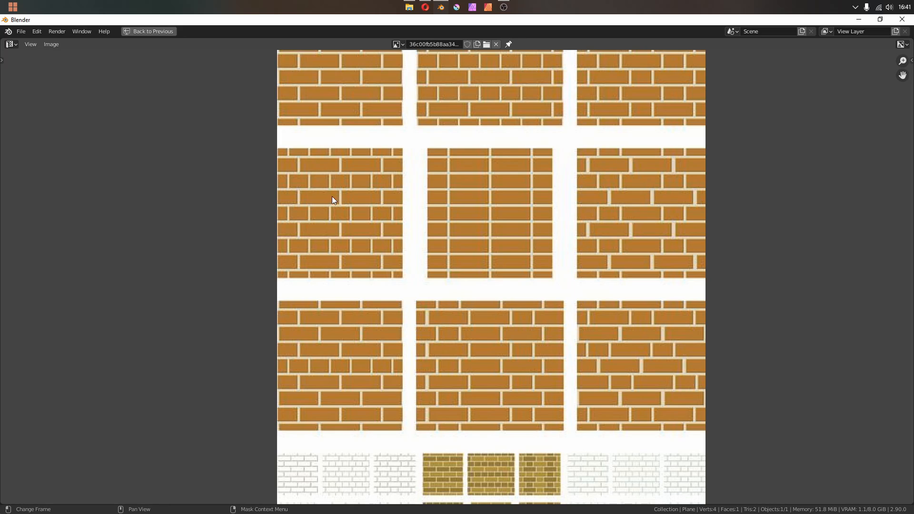
pyautogui.hotkey('ctrl', 'space')
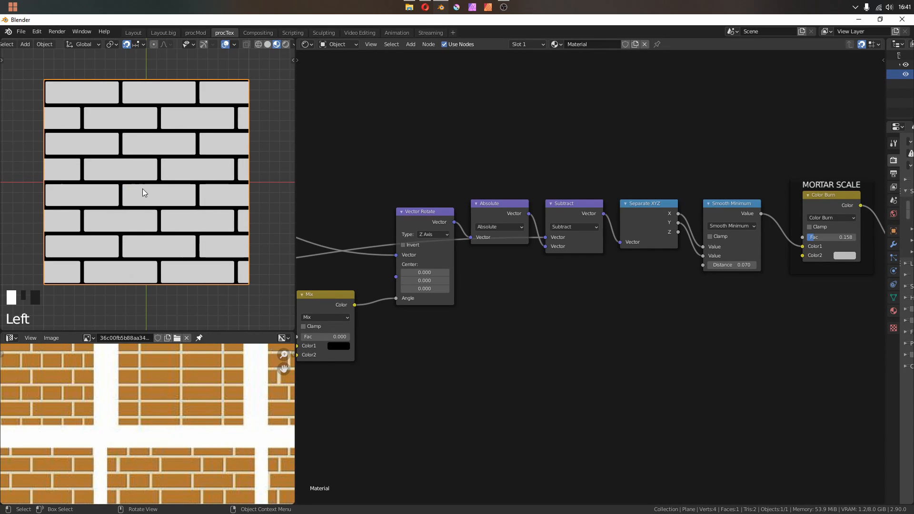
# Examine the node tree from the BRICK SIZE frame back to the Modulo, Less Than and Multiply nodes that offset the rows
pyautogui.moveTo(307, 387); pyautogui.dragTo(549, 369, button='middle')
pyautogui.moveTo(362, 333); pyautogui.dragTo(577, 307, button='middle')
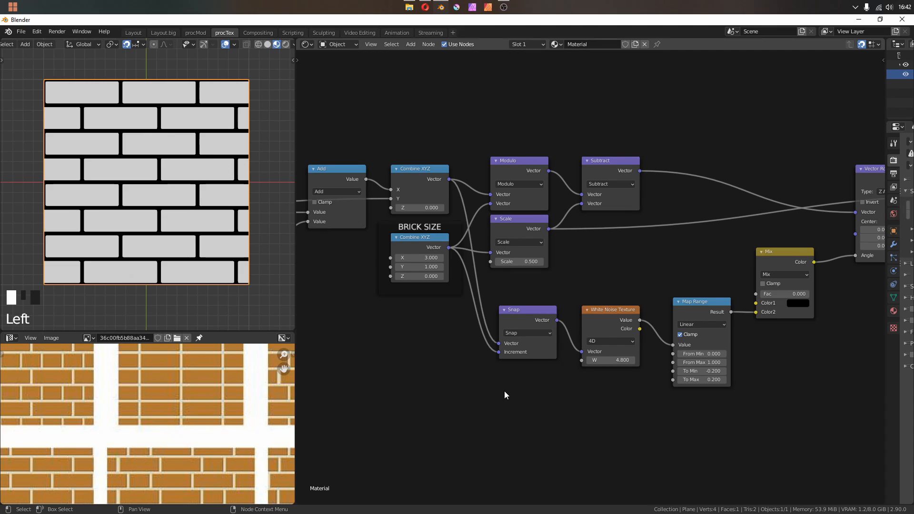
pyautogui.moveTo(504, 390); pyautogui.dragTo(745, 382, button='middle')
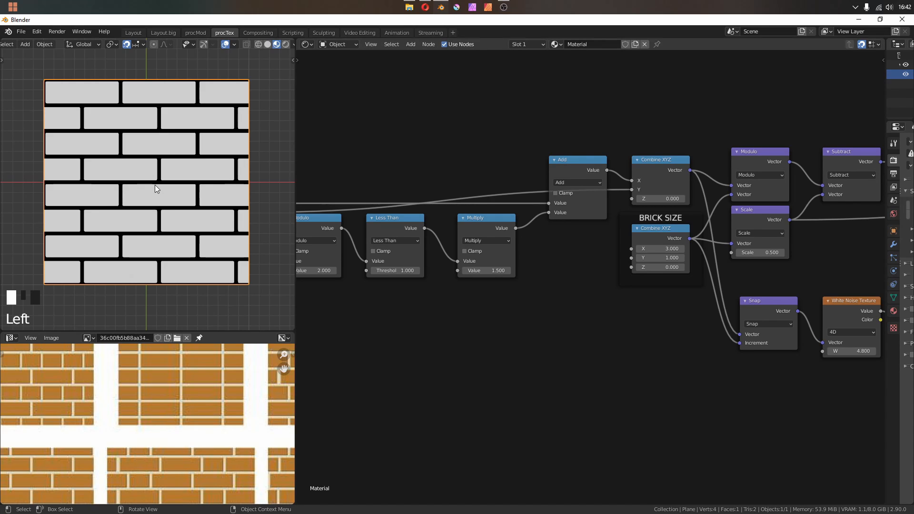
pyautogui.moveTo(641, 220); pyautogui.dragTo(712, 195, button='middle')
pyautogui.click(712, 196)
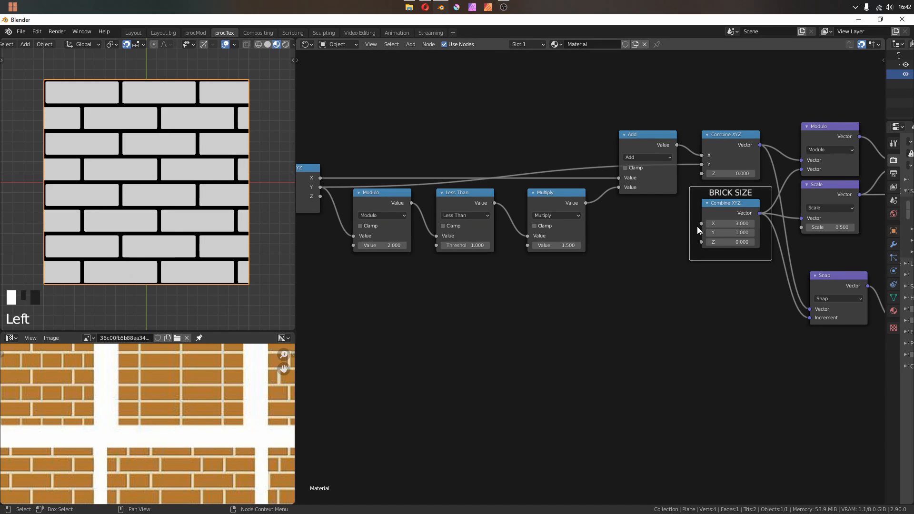
pyautogui.moveTo(700, 223); pyautogui.dragTo(641, 255)
pyautogui.moveTo(387, 311); pyautogui.dragTo(543, 305, button='middle')
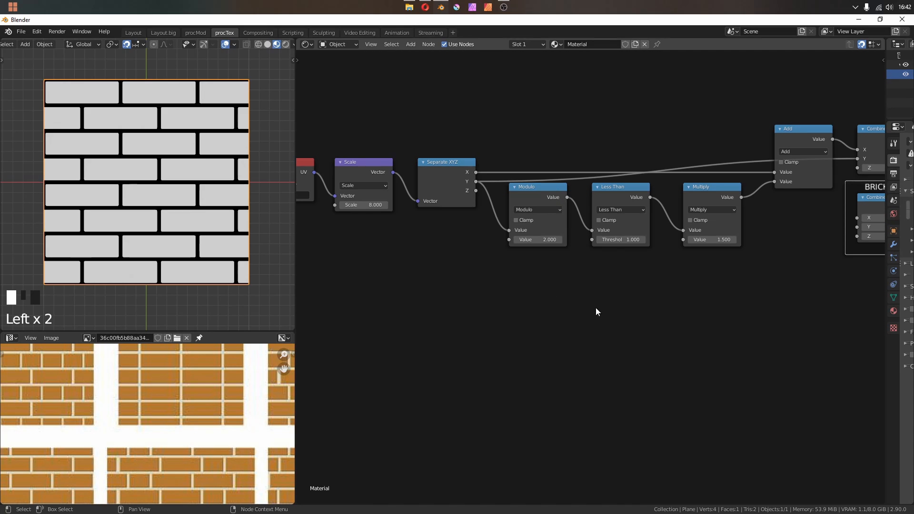
pyautogui.moveTo(597, 309); pyautogui.dragTo(528, 200)
pyautogui.click(542, 197)
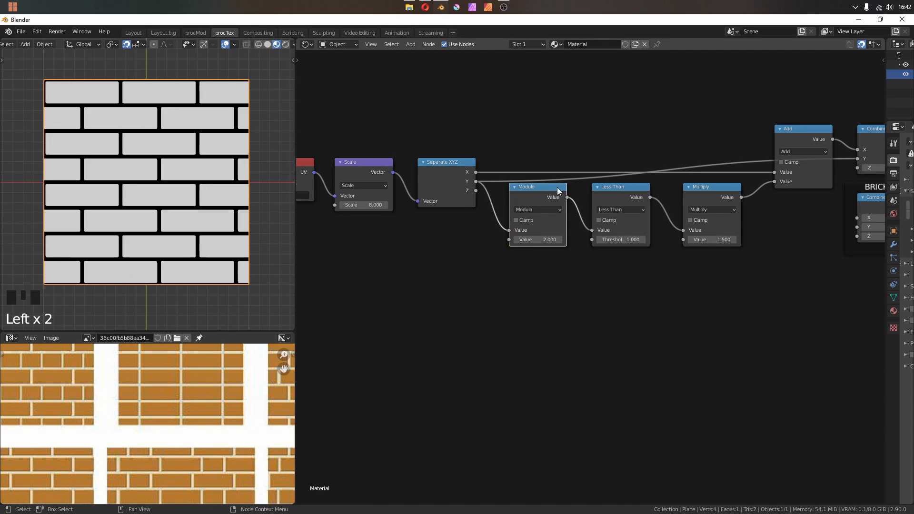
# Preview the Modulo and Less Than outputs, and duplicate both nodes below the originals with their input link kept
pyautogui.keyDown('ctrl'); pyautogui.keyDown('shift'); pyautogui.click(541, 200); pyautogui.keyUp('shift'); pyautogui.keyUp('ctrl')
pyautogui.keyDown('ctrl'); pyautogui.keyDown('shift'); pyautogui.click(619, 188); pyautogui.keyUp('shift'); pyautogui.keyUp('ctrl')
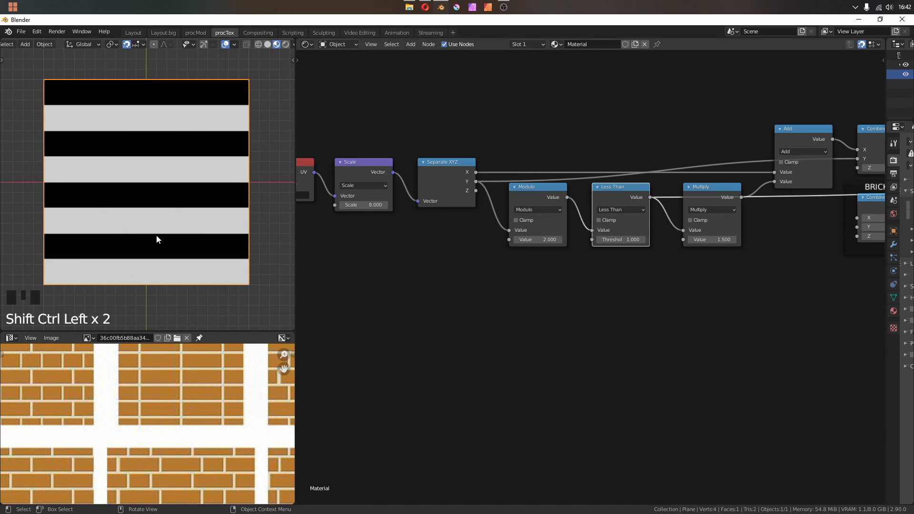
pyautogui.moveTo(652, 295); pyautogui.dragTo(552, 173)
pyautogui.hotkey('ctrl', 'shift', 'd')
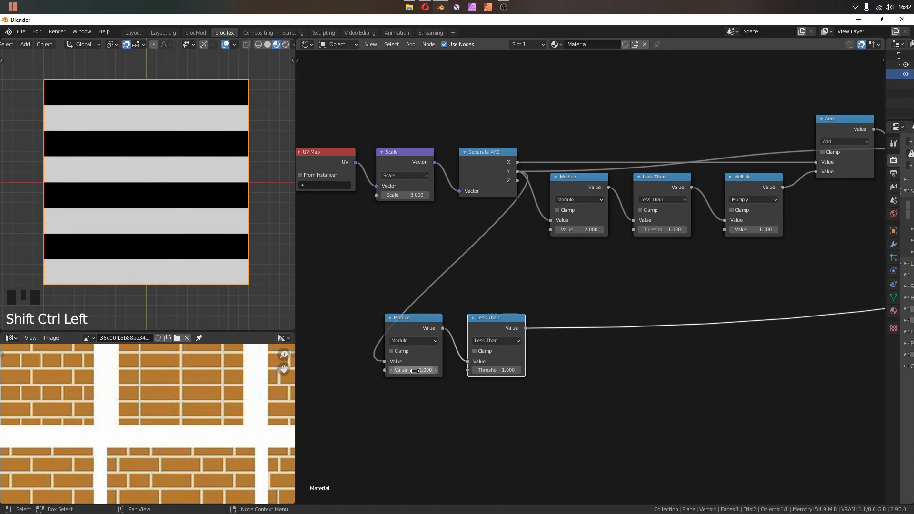
# Set the Scale node after the UV Map to 15.200 and the duplicated Modulo's value to 4.100
pyautogui.click(415, 371)
pyautogui.write('5')
pyautogui.click(135, 199)
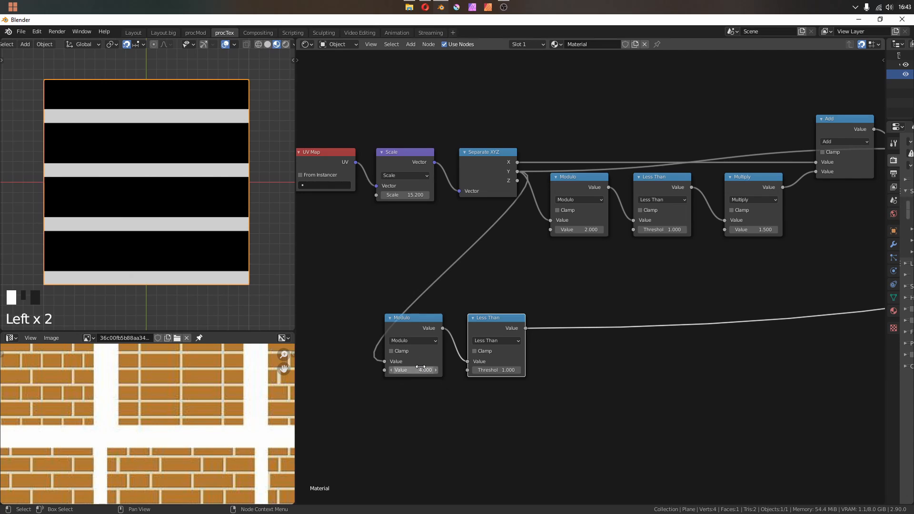
pyautogui.moveTo(420, 368); pyautogui.dragTo(422, 368)
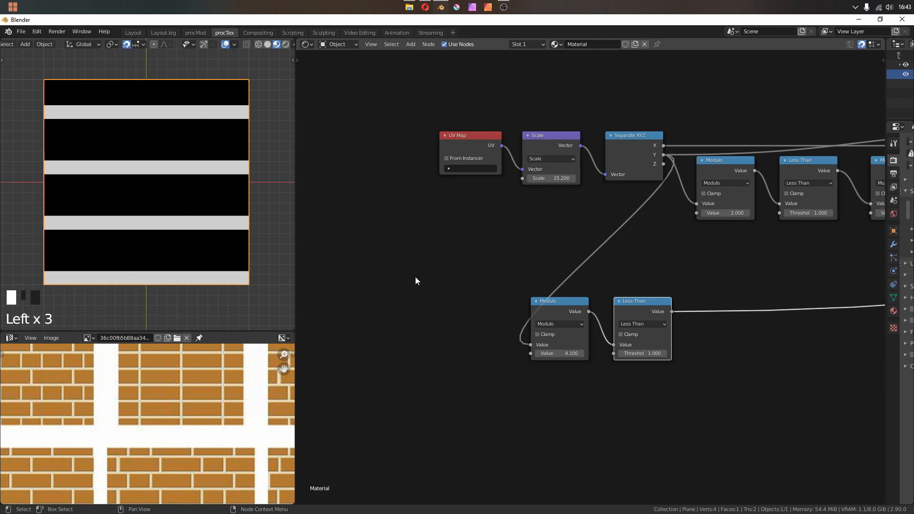
# Add a Value node beside the lower Modulo and enclose it in a frame labelled HEADER SPACING
pyautogui.hotkey('shift', 'a')
pyautogui.moveTo(391, 224)
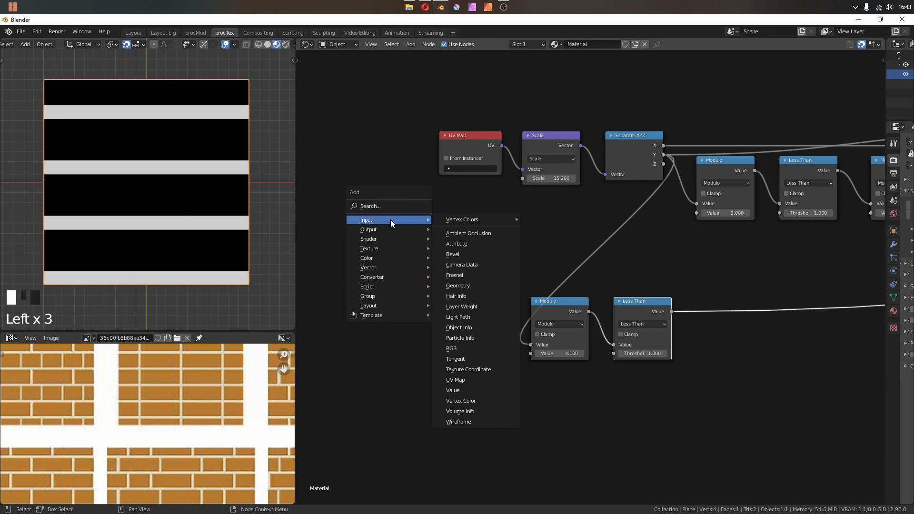
pyautogui.click(453, 390)
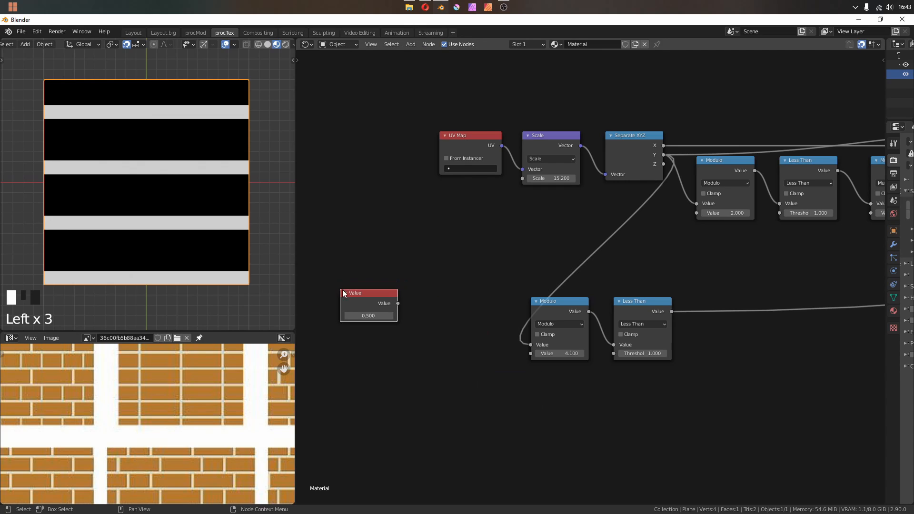
pyautogui.click(379, 310)
pyautogui.moveTo(382, 312); pyautogui.dragTo(442, 301, button='middle')
pyautogui.scroll(2, 442, 301)
pyautogui.hotkey('ctrl', 'j')
pyautogui.press('F2')
pyautogui.click(383, 336)
pyautogui.write('HEADER S')
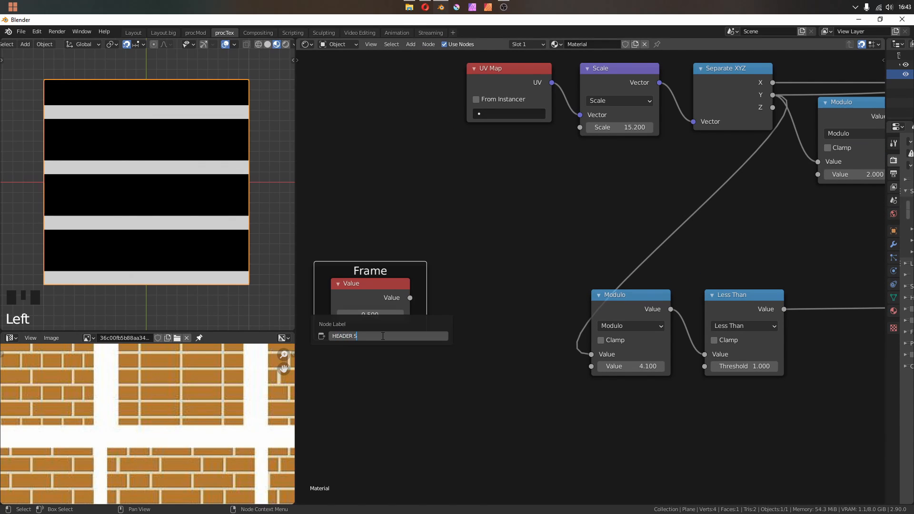
pyautogui.write('PACING')
pyautogui.press('Return')
# Feed HEADER SPACING, set to 4.400, through a duplicated math node switched to Snap with increment 2.000 into the lower Modulo's second value
pyautogui.moveTo(633, 306); pyautogui.dragTo(644, 281, button='middle')
pyautogui.hotkey('shift', 'd')
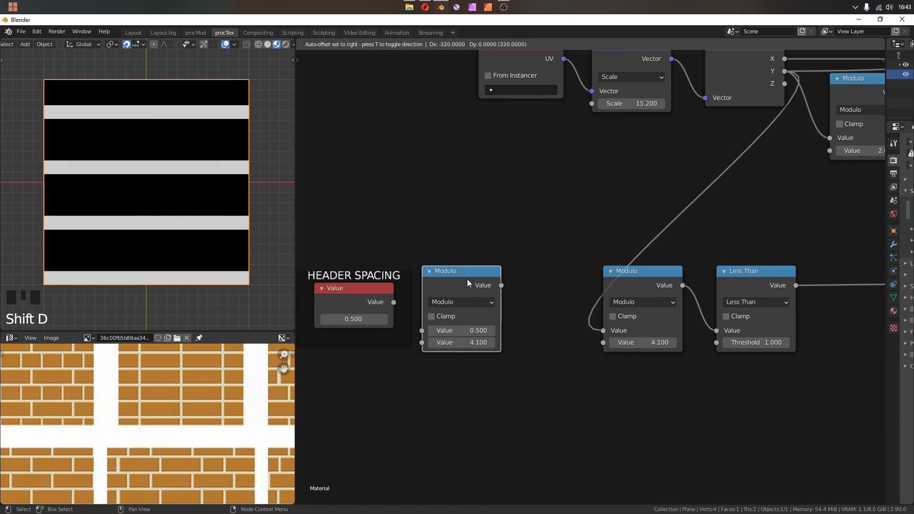
pyautogui.click(467, 279)
pyautogui.moveTo(396, 302); pyautogui.dragTo(422, 328)
pyautogui.click(461, 301)
pyautogui.click(626, 437)
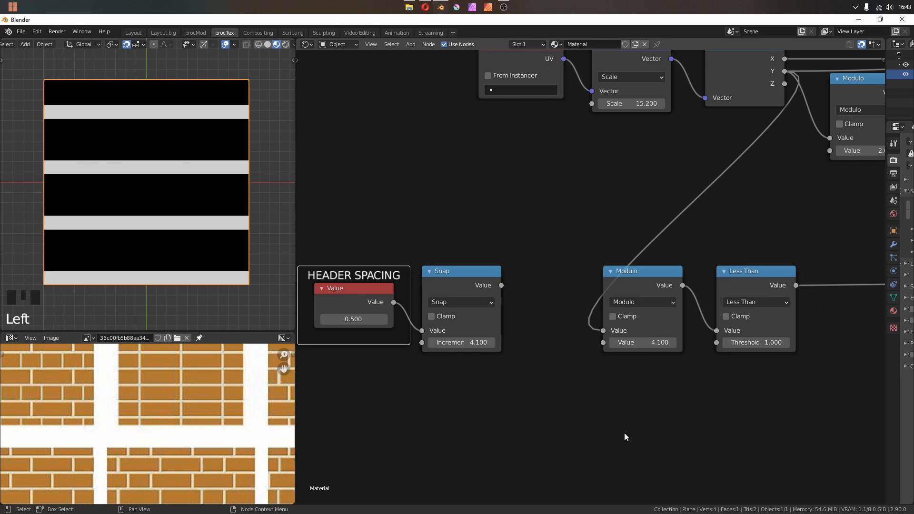
pyautogui.moveTo(356, 319); pyautogui.dragTo(366, 320)
pyautogui.moveTo(501, 286); pyautogui.dragTo(605, 343)
pyautogui.moveTo(356, 319)
pyautogui.mouseDown()
pyautogui.moveTo(383, 320)
pyautogui.moveTo(362, 320)
pyautogui.mouseUp()
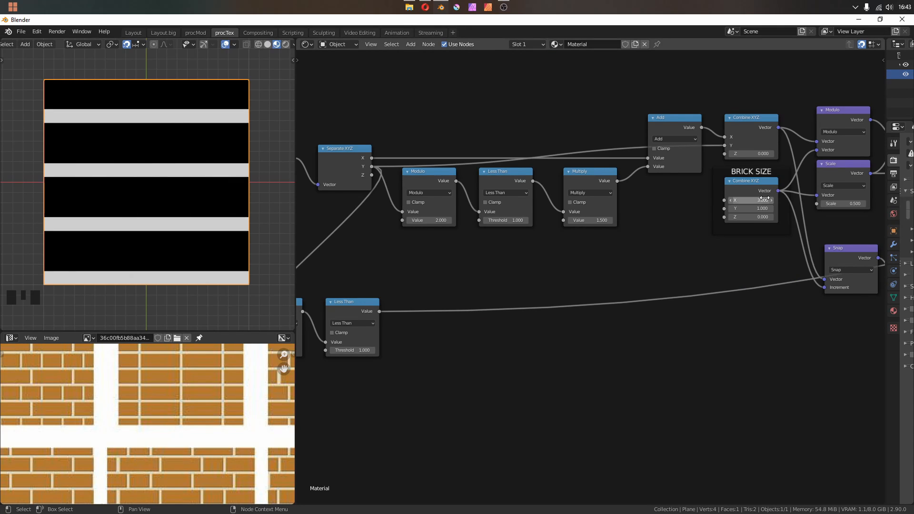
# Add a MixRGB node after the lower Less Than node, with the Less Than output as its Fac
pyautogui.scroll(5, 744, 201)
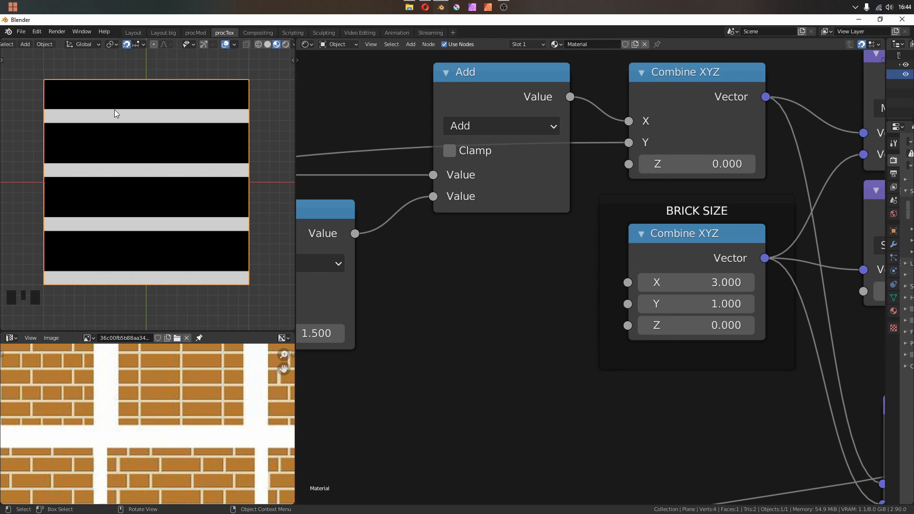
pyautogui.scroll(-5, 795, 179)
pyautogui.hotkey('shift', 'a')
pyautogui.moveTo(549, 341)
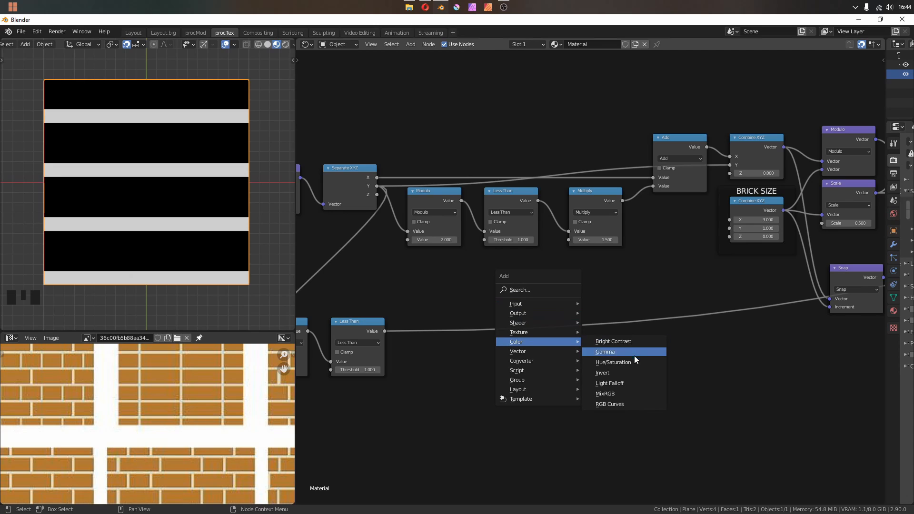
pyautogui.click(605, 394)
pyautogui.scroll(3, 557, 314)
pyautogui.click(481, 295)
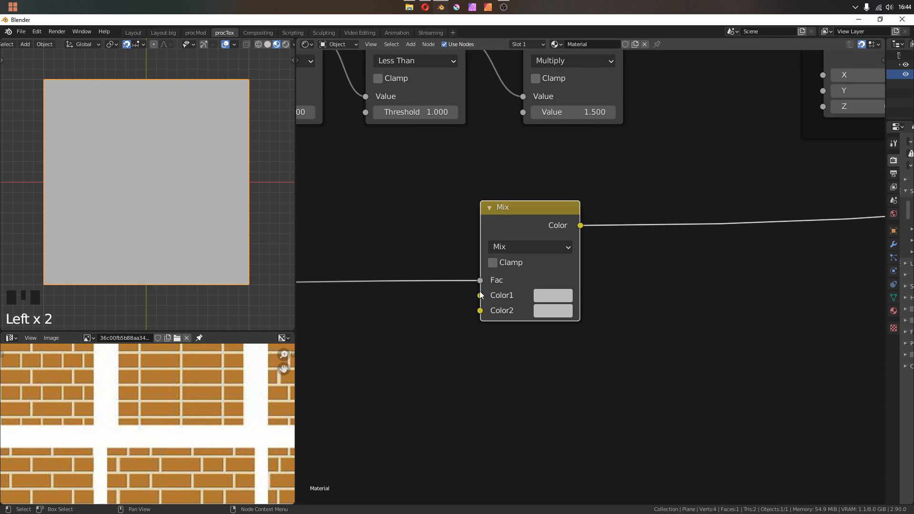
pyautogui.moveTo(490, 336); pyautogui.dragTo(595, 251, button='middle')
pyautogui.hotkey('shift', 'a')
pyautogui.moveTo(460, 261)
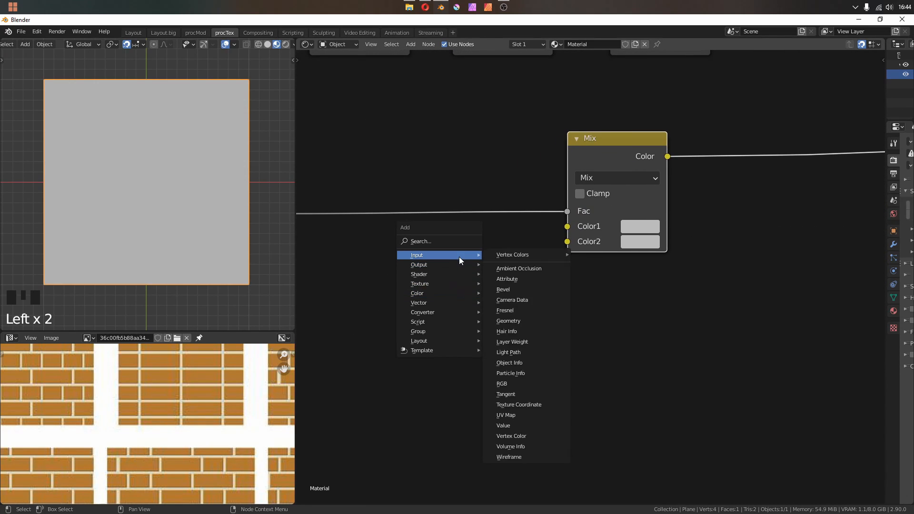
pyautogui.click(505, 415)
pyautogui.click(412, 278)
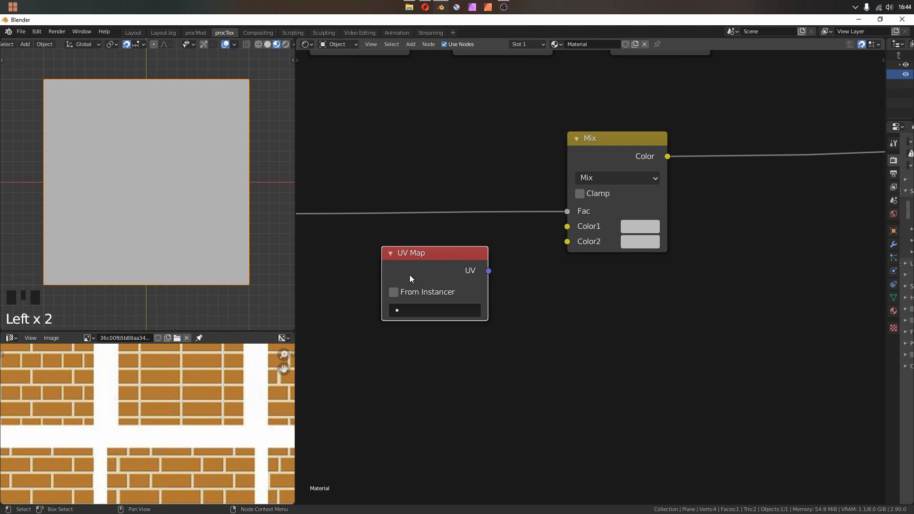
pyautogui.press('x')
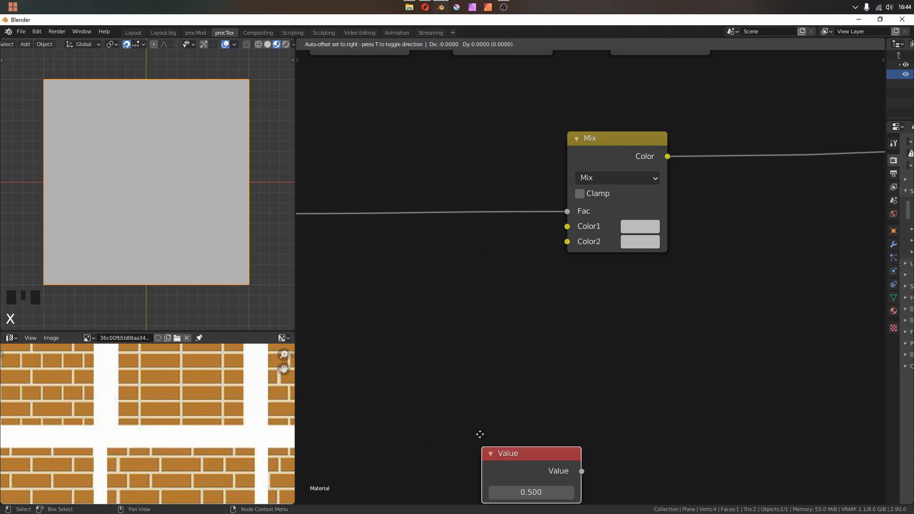
# Connect two Value nodes to the Mix node's Color1 and Color2, set them to 3.000 and 1.500, and preview the mix
pyautogui.click(383, 227)
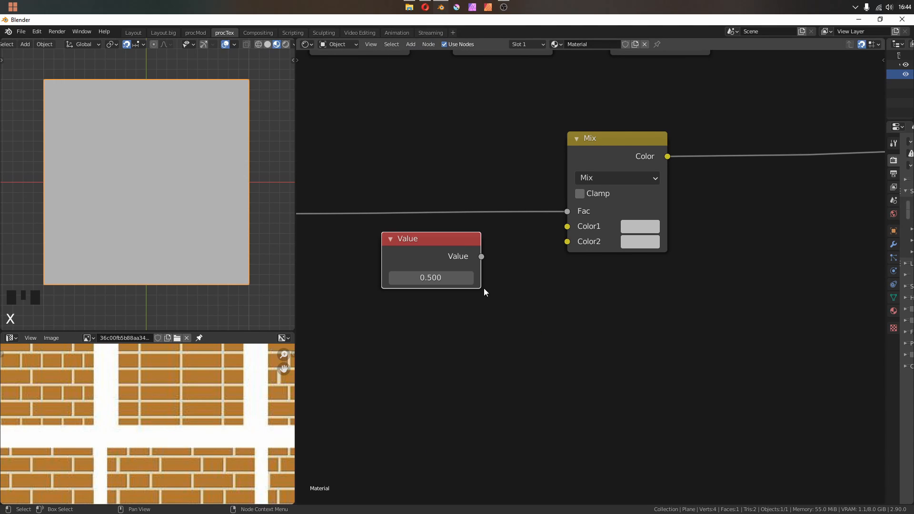
pyautogui.moveTo(481, 256); pyautogui.dragTo(567, 227)
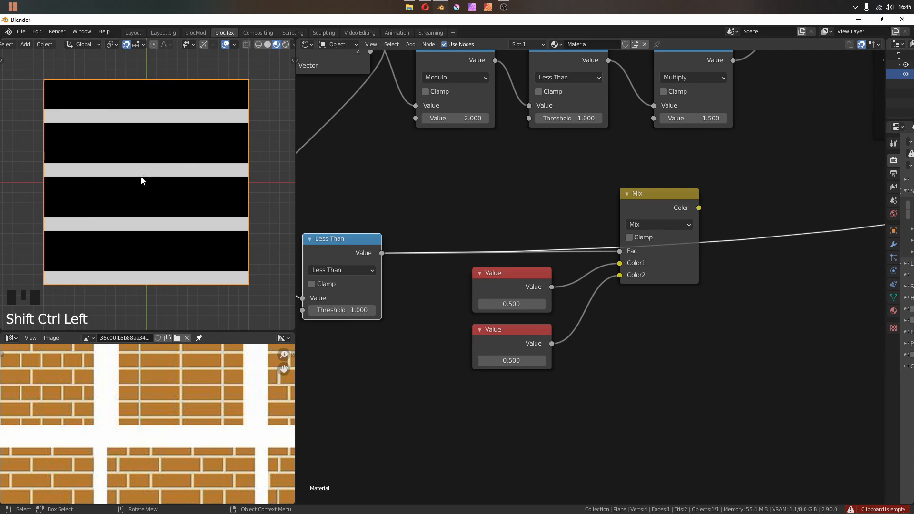
pyautogui.keyDown('ctrl'); pyautogui.keyDown('shift'); pyautogui.click(652, 194); pyautogui.keyUp('shift'); pyautogui.keyUp('ctrl')
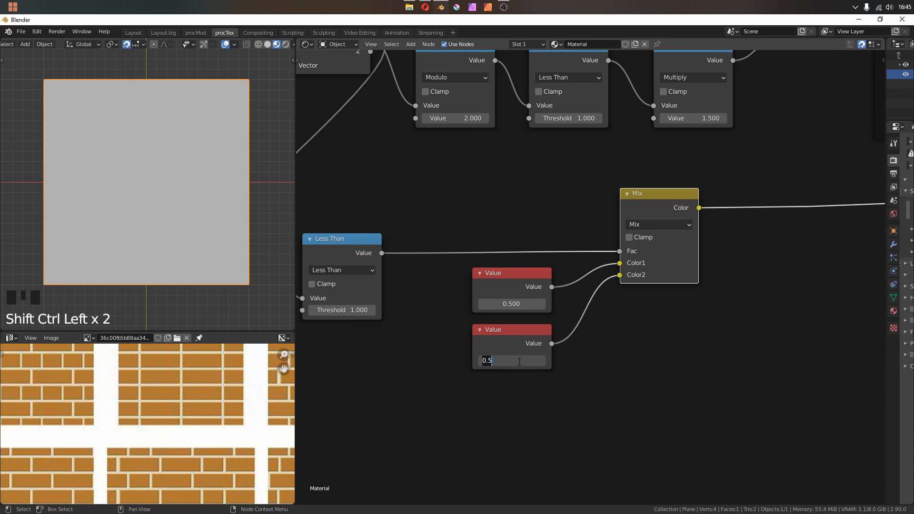
pyautogui.moveTo(484, 360); pyautogui.dragTo(519, 361)
pyautogui.click(511, 304)
pyautogui.write('3')
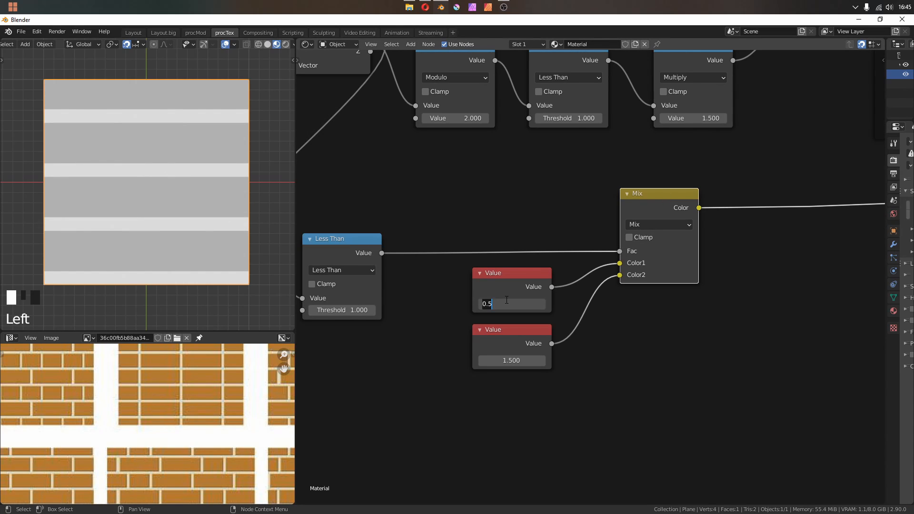
pyautogui.press('Return')
# Drive the X input of the BRICK SIZE node with the Mix output and preview the vector Modulo node
pyautogui.scroll(-2, 595, 271)
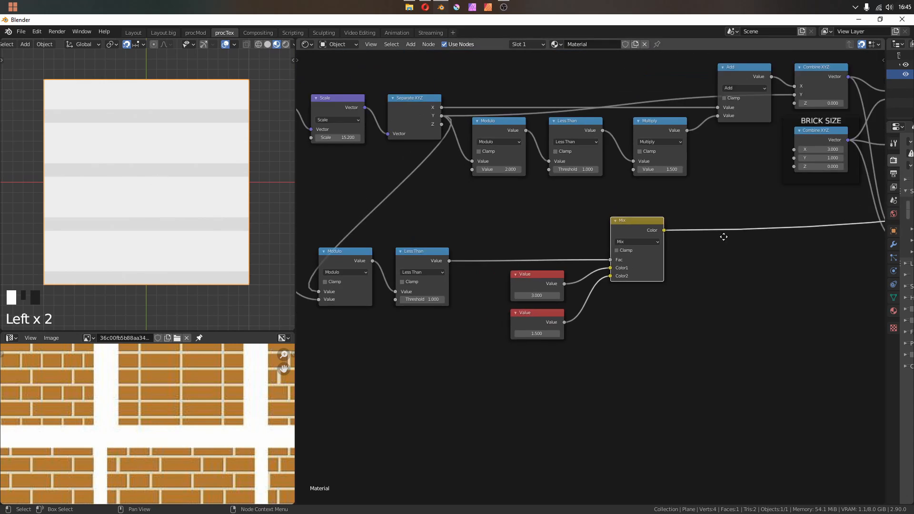
pyautogui.moveTo(724, 235); pyautogui.dragTo(487, 334, button='middle')
pyautogui.moveTo(462, 317); pyautogui.dragTo(593, 236)
pyautogui.scroll(-2, 736, 261)
pyautogui.scroll(2, 609, 188)
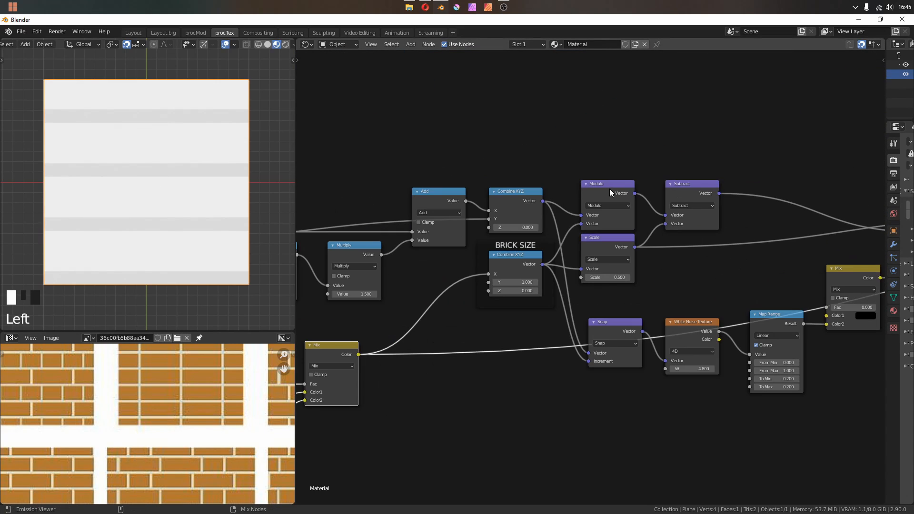
pyautogui.keyDown('ctrl'); pyautogui.keyDown('shift'); pyautogui.click(609, 188); pyautogui.keyUp('shift'); pyautogui.keyUp('ctrl')
pyautogui.scroll(2, 152, 176)
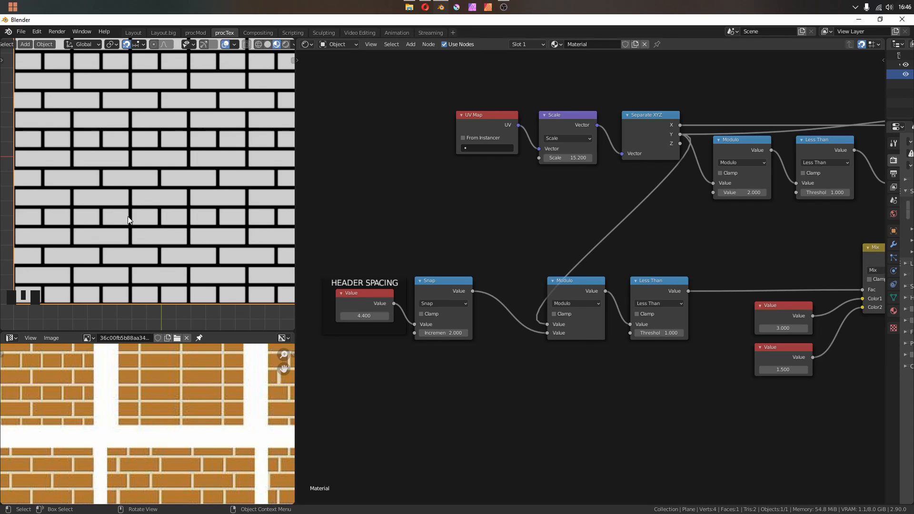
# Adjust the row-offset Multiply node's value to 1.130
pyautogui.moveTo(632, 231); pyautogui.dragTo(456, 253, button='middle')
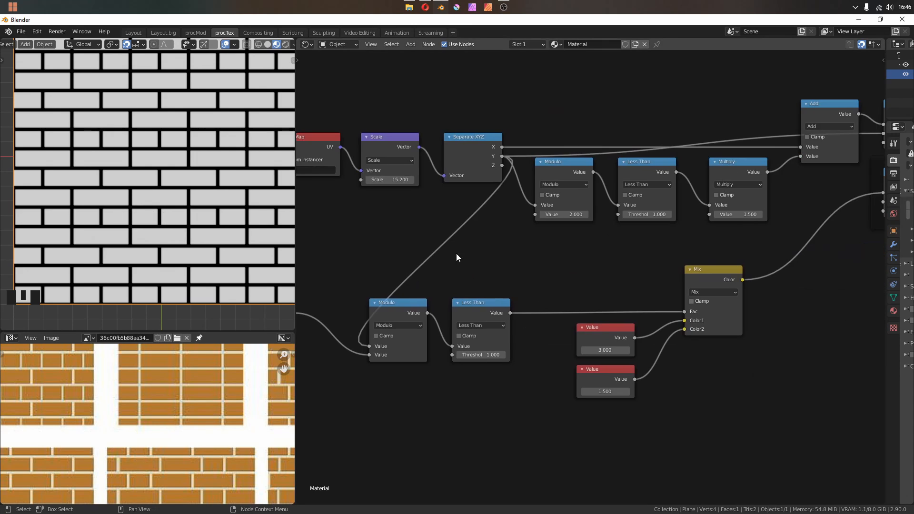
pyautogui.moveTo(577, 247); pyautogui.dragTo(443, 237, button='middle')
pyautogui.click(596, 199)
pyautogui.moveTo(598, 204)
pyautogui.mouseDown()
pyautogui.moveTo(615, 203)
pyautogui.moveTo(579, 203)
pyautogui.moveTo(606, 204)
pyautogui.mouseUp()
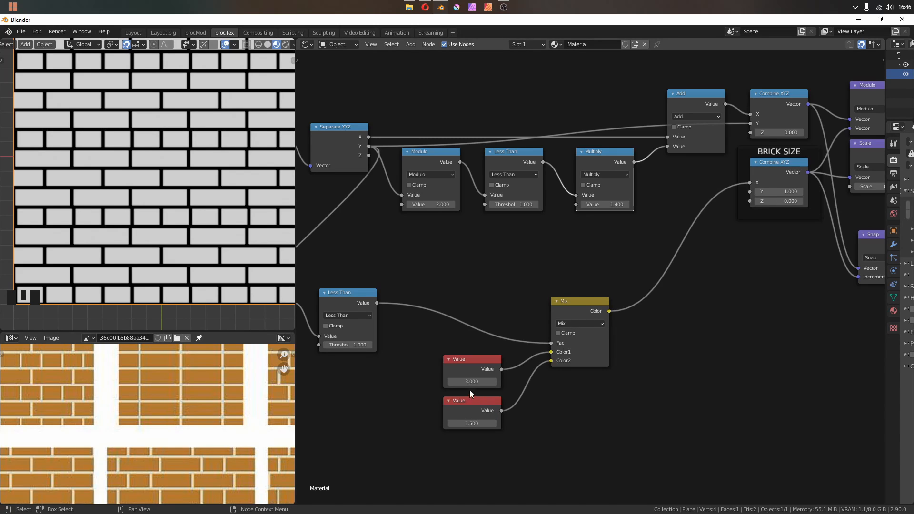
pyautogui.keyDown('shift'); pyautogui.moveTo(604, 204); pyautogui.dragTo(590, 204); pyautogui.keyUp('shift')
# Duplicate the Multiply node as a Divide by 2.000, feed it the Mix output, and link its result to the Multiply's second value
pyautogui.click(598, 158)
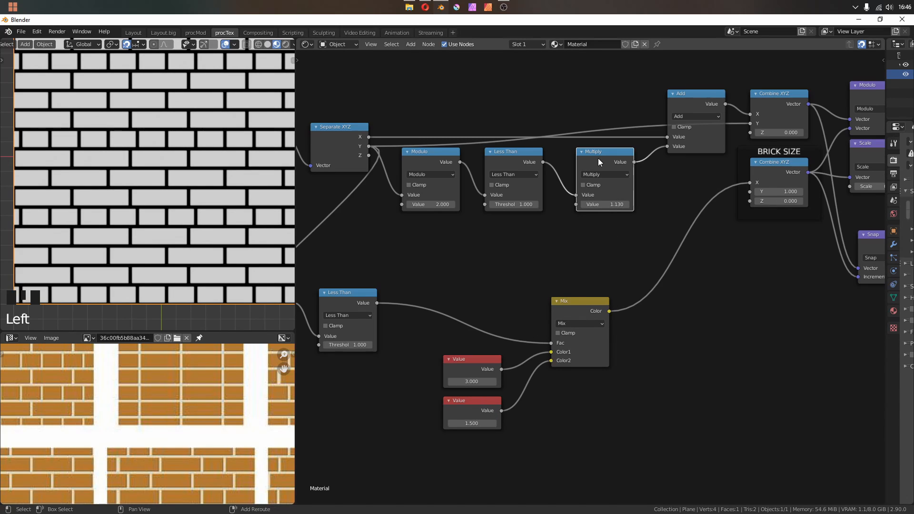
pyautogui.hotkey('shift', 'd')
pyautogui.click(598, 224)
pyautogui.click(603, 241)
pyautogui.click(366, 302)
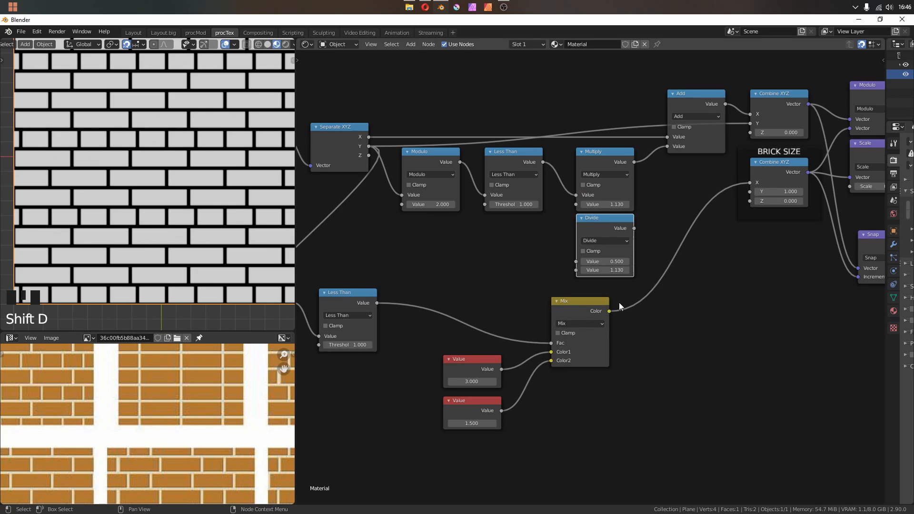
pyautogui.moveTo(581, 304); pyautogui.dragTo(603, 295)
pyautogui.doubleClick(604, 270)
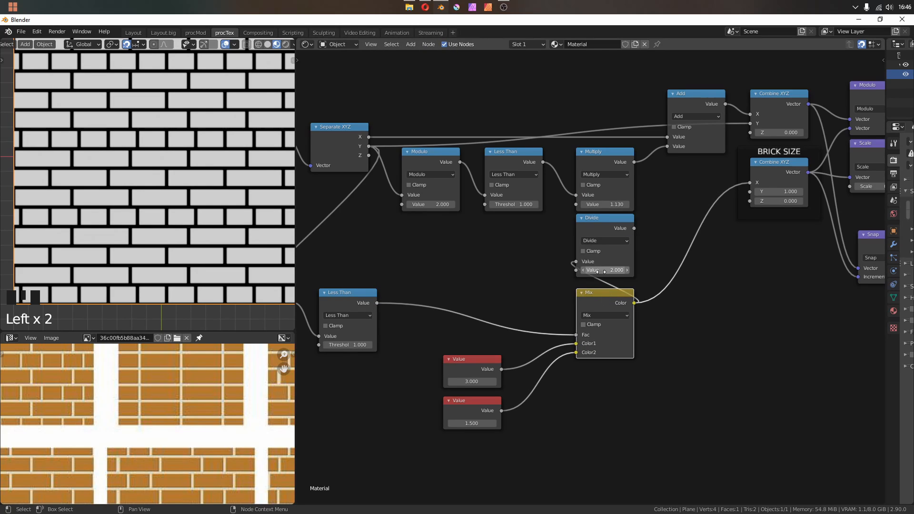
pyautogui.write('2')
pyautogui.press('Return')
pyautogui.moveTo(634, 228); pyautogui.dragTo(576, 204)
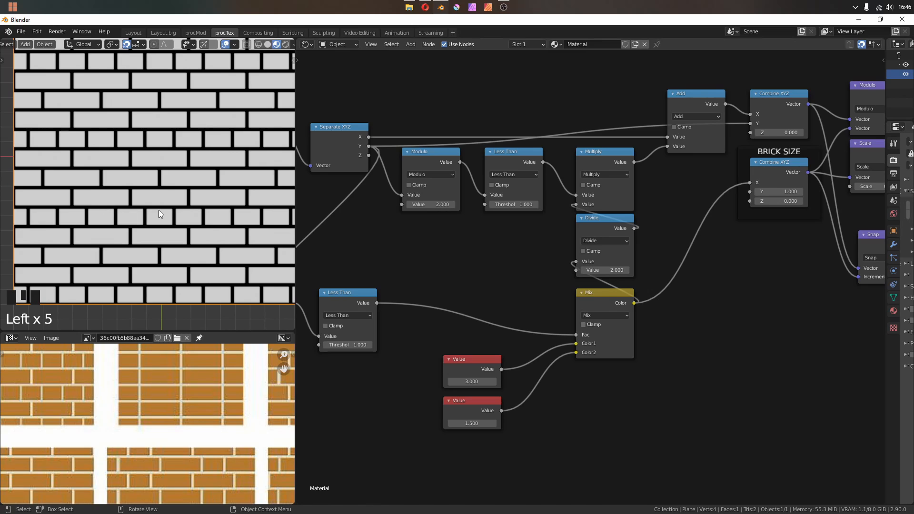
# Move the HEADER SPACING frame and Snap node closer to the lower Modulo, and preview the Less Than with header spacing at 1.300
pyautogui.moveTo(465, 265); pyautogui.dragTo(600, 225, button='middle')
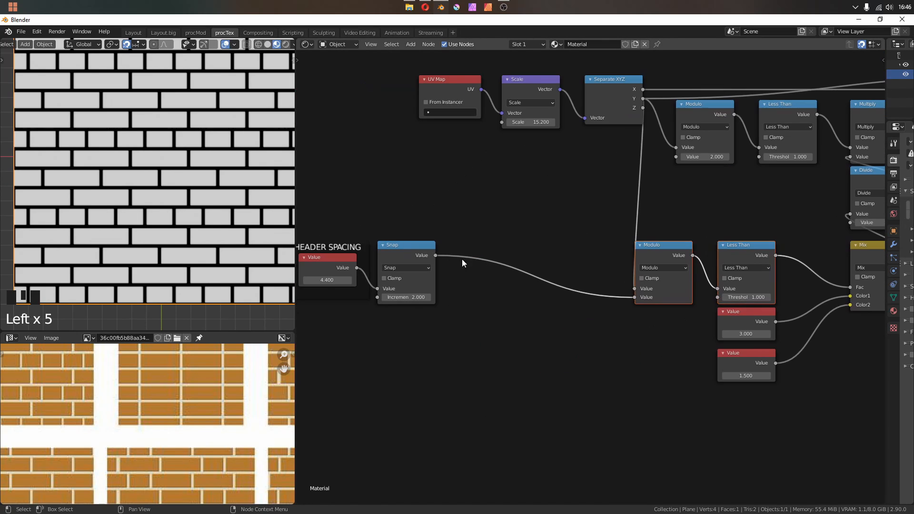
pyautogui.moveTo(343, 227); pyautogui.dragTo(350, 234)
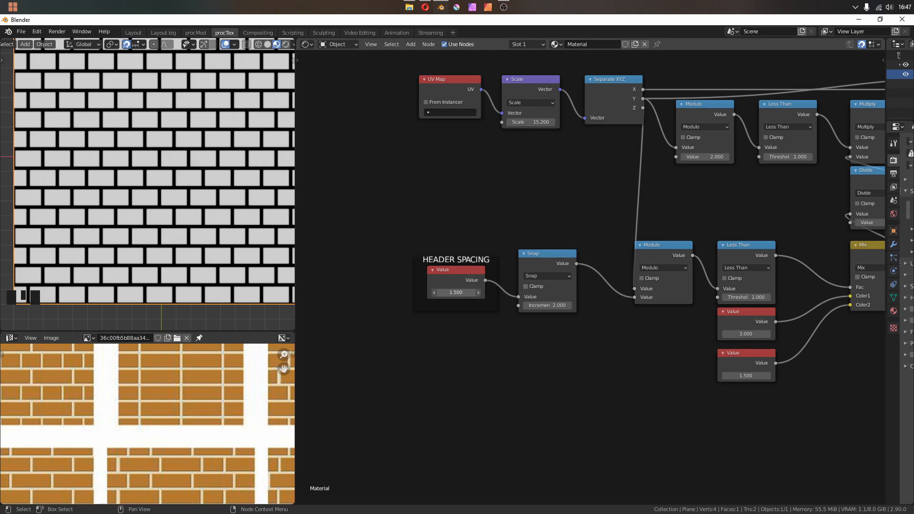
pyautogui.moveTo(457, 291); pyautogui.dragTo(510, 311)
pyautogui.moveTo(576, 261); pyautogui.dragTo(598, 206)
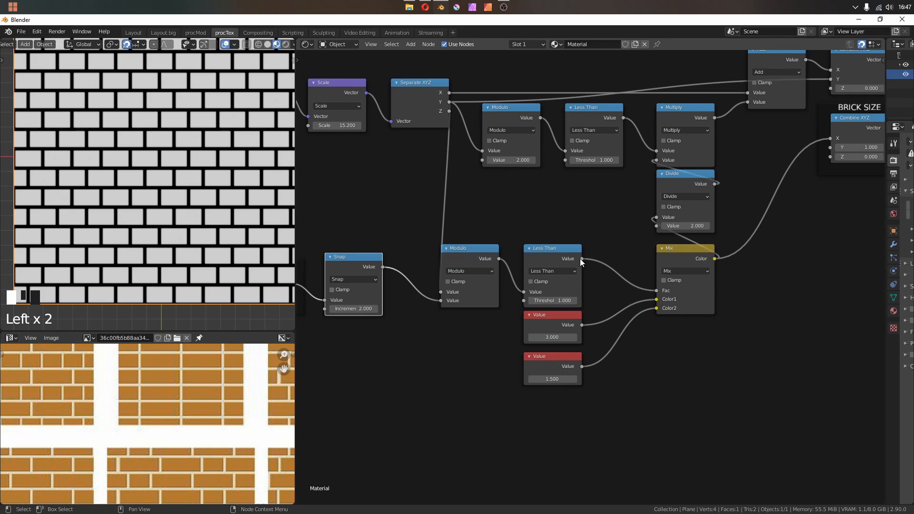
pyautogui.keyDown('ctrl'); pyautogui.keyDown('shift'); pyautogui.click(561, 256); pyautogui.keyUp('shift'); pyautogui.keyUp('ctrl')
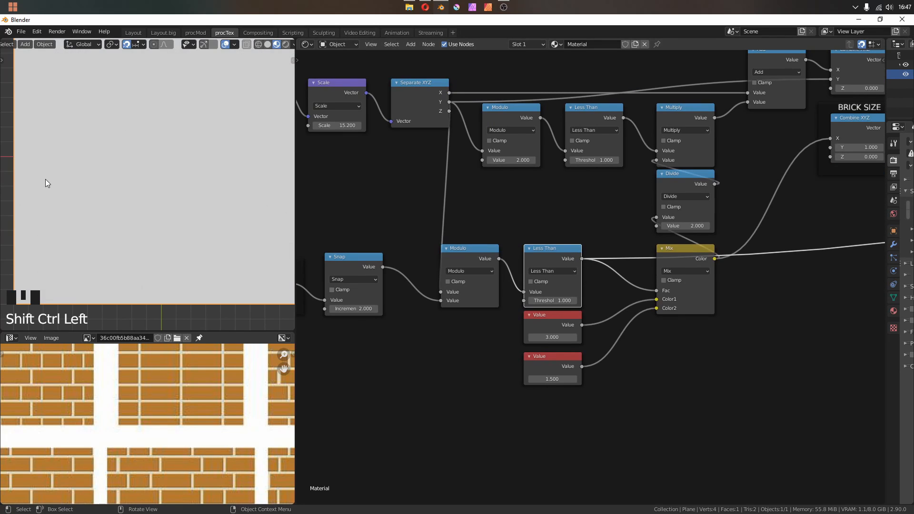
pyautogui.moveTo(463, 286); pyautogui.dragTo(598, 277, button='middle')
pyautogui.moveTo(402, 287); pyautogui.dragTo(389, 287)
# Insert a Mix node after the lower Less Than, with Snap driving Fac, black as Color1 and the Less Than output as Color2
pyautogui.moveTo(734, 221); pyautogui.dragTo(655, 226, button='middle')
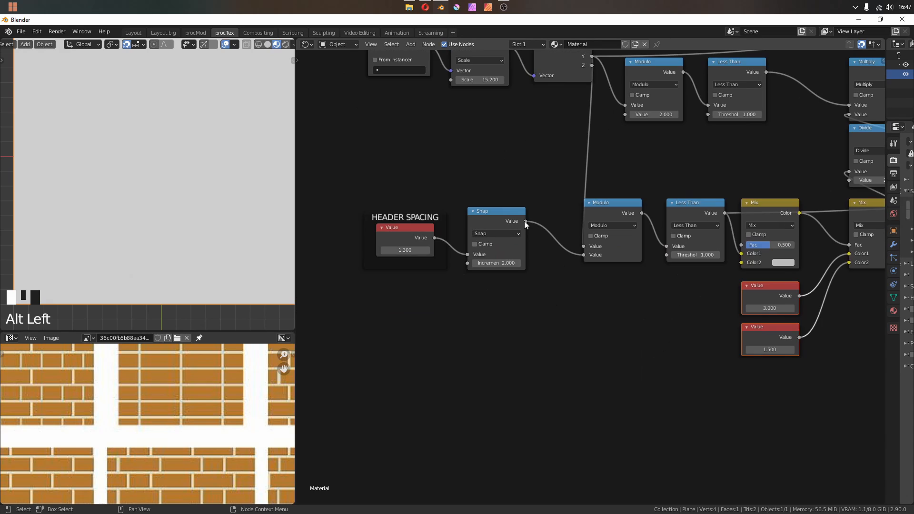
pyautogui.moveTo(526, 221); pyautogui.dragTo(746, 244)
pyautogui.click(775, 255)
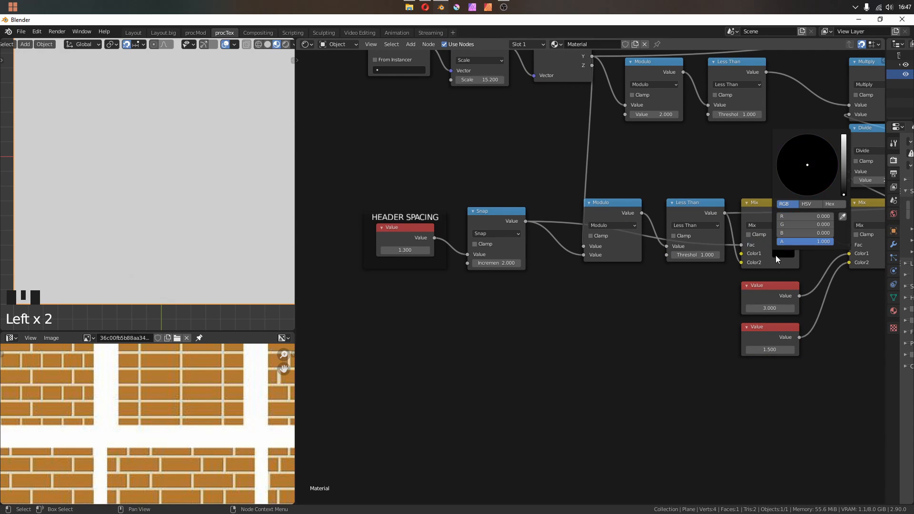
pyautogui.moveTo(716, 290); pyautogui.dragTo(578, 305, button='middle')
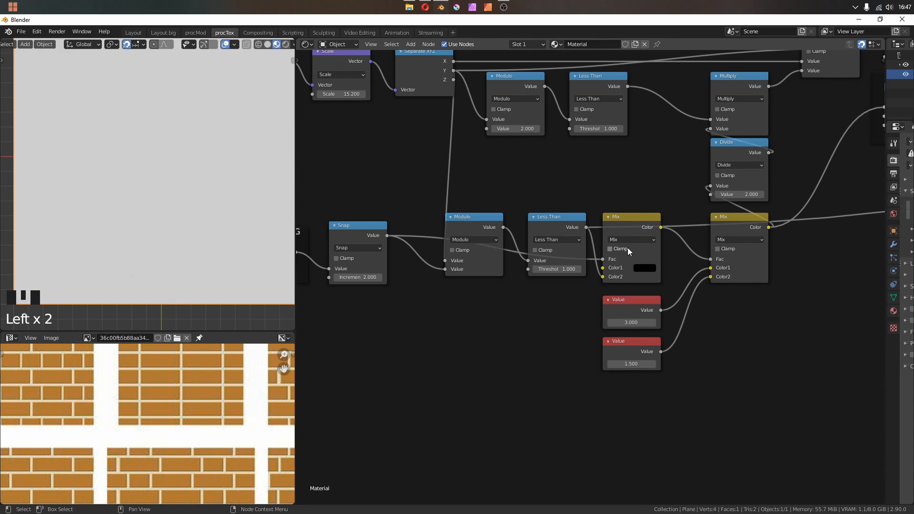
pyautogui.click(620, 275)
# Raise the HEADER SPACING value until rows of short header bricks appear, and preview the MORTAR MASK output
pyautogui.click(558, 223)
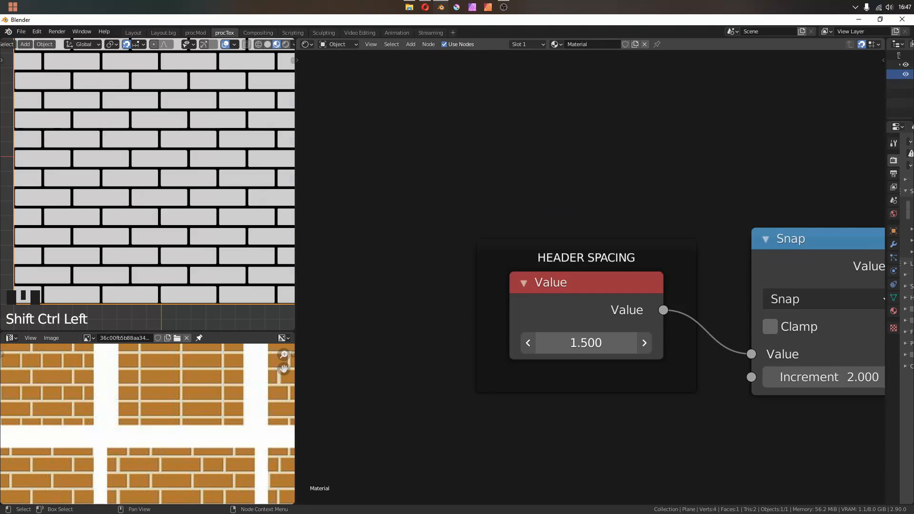
pyautogui.moveTo(586, 343); pyautogui.dragTo(762, 342)
pyautogui.keyDown('ctrl'); pyautogui.keyDown('shift'); pyautogui.click(484, 210); pyautogui.keyUp('shift'); pyautogui.keyUp('ctrl')
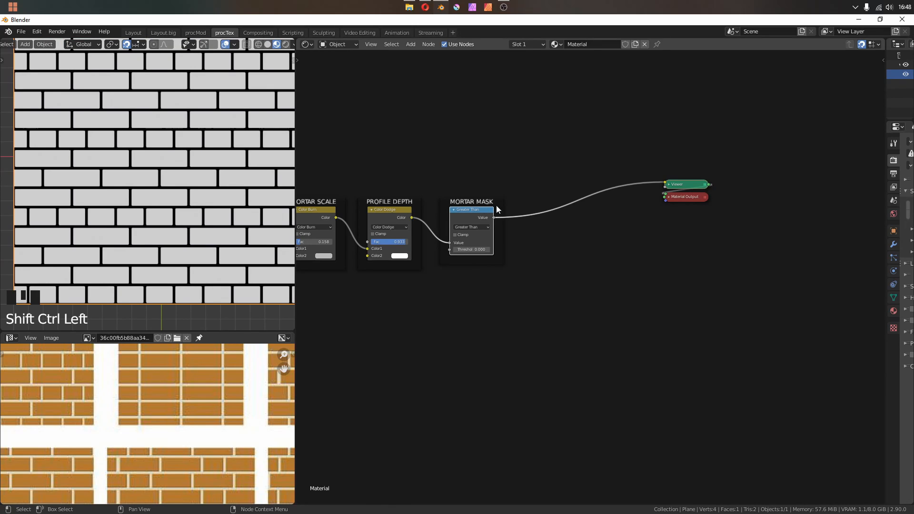
# Add a Mix node after the MORTAR MASK Greater Than node, driving its Fac with the mask and previewing its output
pyautogui.scroll(2, 531, 206)
pyautogui.hotkey('shift', 'a')
pyautogui.moveTo(514, 252)
pyautogui.click(590, 307)
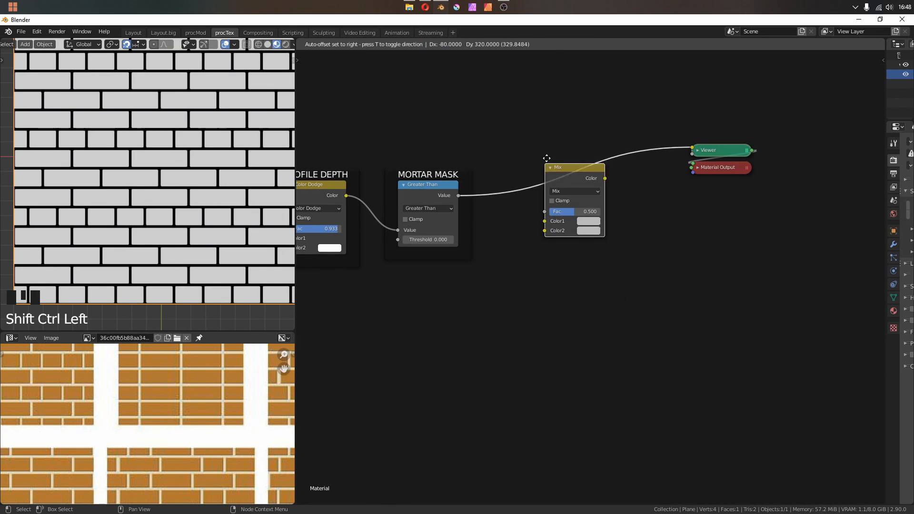
pyautogui.click(546, 153)
pyautogui.moveTo(544, 212); pyautogui.dragTo(543, 203)
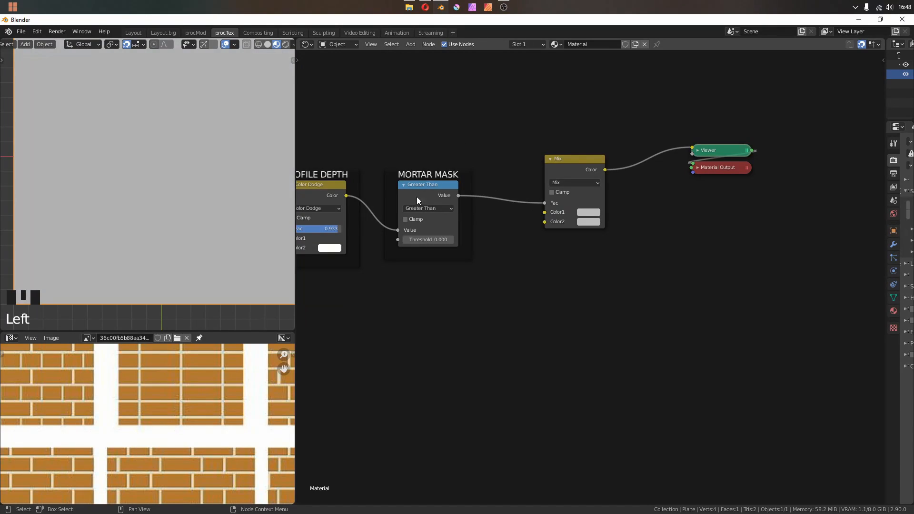
# Set the new Mix node's Color1 to a darker grey for the mortar and Color2 to an orange-red brick colour
pyautogui.moveTo(559, 192); pyautogui.dragTo(534, 236, button='middle')
pyautogui.scroll(4, 534, 236)
pyautogui.moveTo(536, 173); pyautogui.dragTo(548, 197)
pyautogui.click(564, 270)
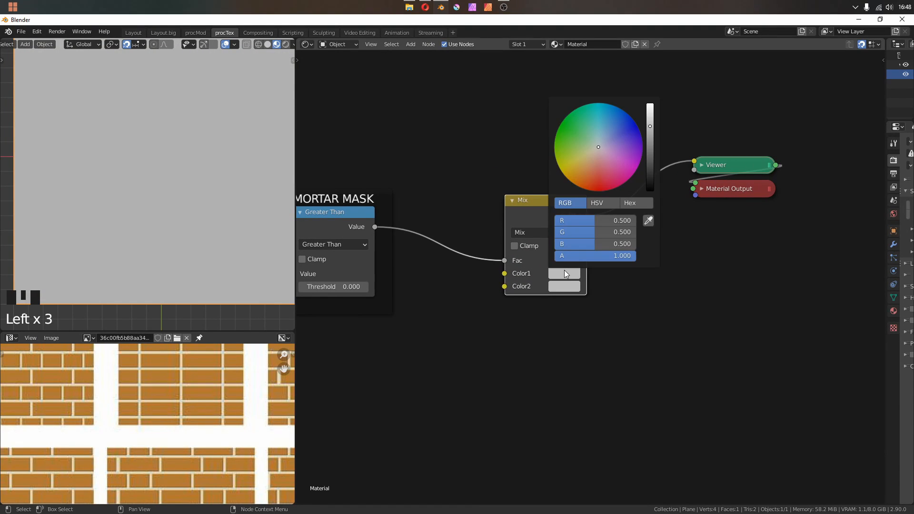
pyautogui.moveTo(648, 143); pyautogui.dragTo(590, 191)
pyautogui.click(565, 284)
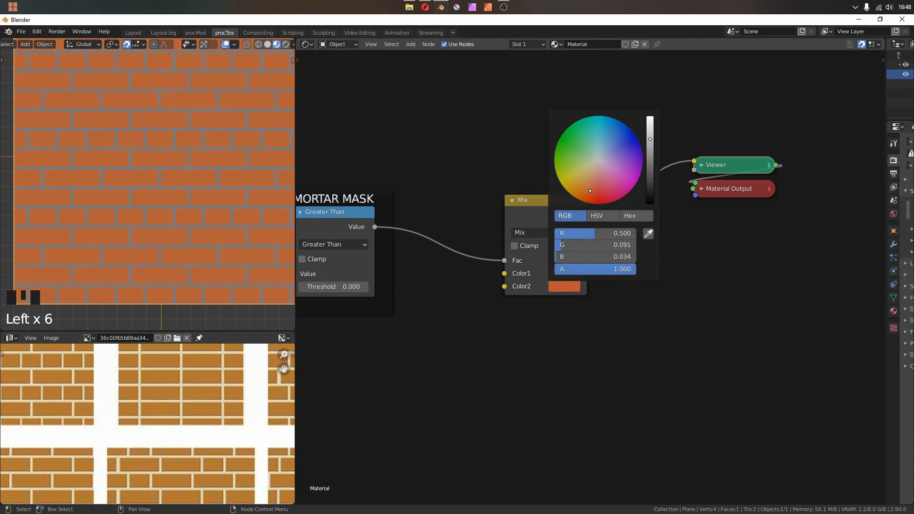
# Switch the viewport to rendered shading and give the plane a Simple Subdivision Surface modifier with Adaptive Subdivision enabled
pyautogui.moveTo(713, 248); pyautogui.dragTo(650, 253, button='middle')
pyautogui.moveTo(886, 191); pyautogui.dragTo(754, 162)
pyautogui.doubleClick(285, 43)
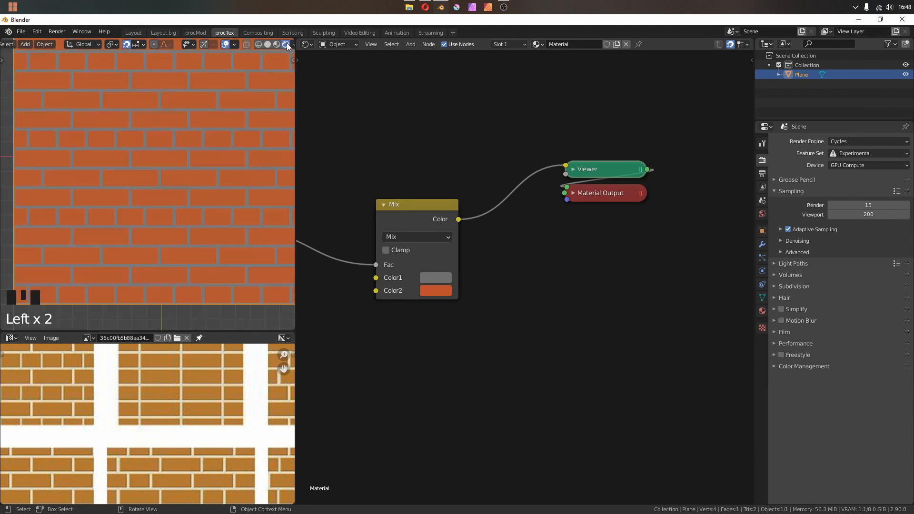
pyautogui.click(762, 245)
pyautogui.click(809, 142)
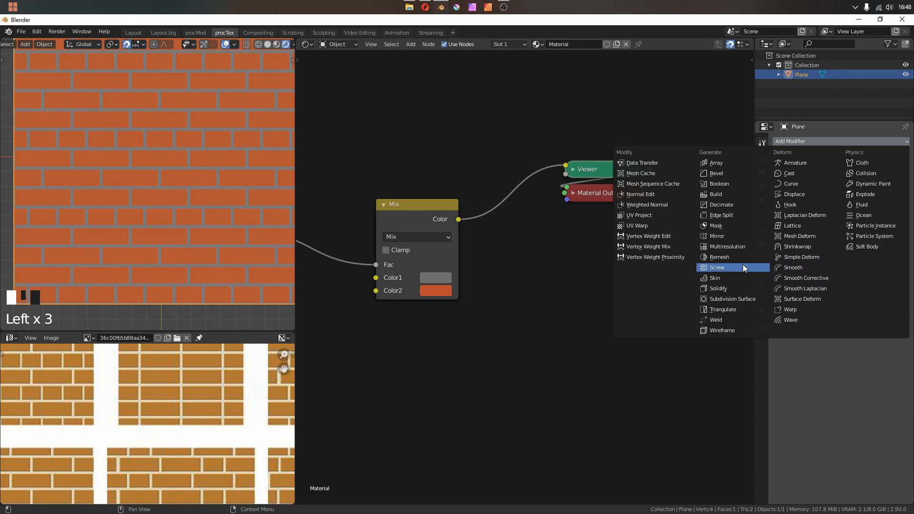
pyautogui.click(739, 299)
pyautogui.click(827, 195)
pyautogui.click(826, 184)
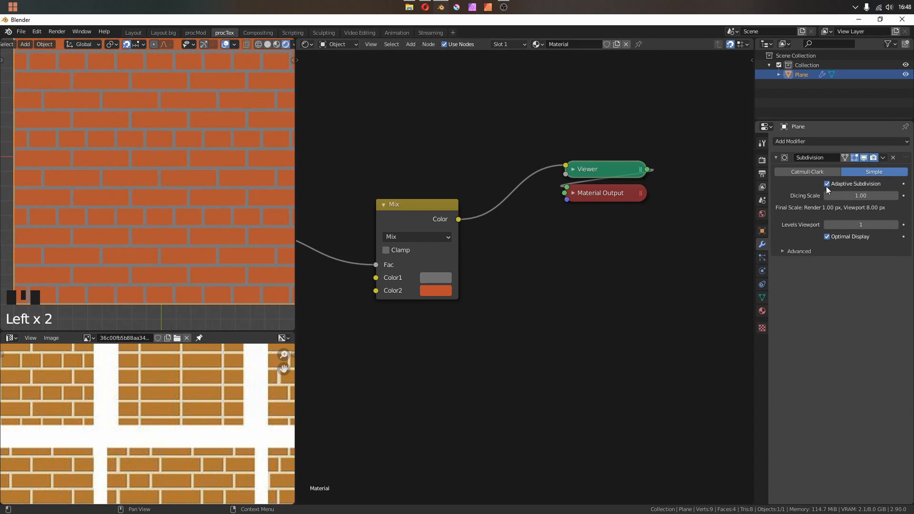
# Set the viewport dicing rate in the Cycles subdivision settings to 1 px
pyautogui.click(762, 160)
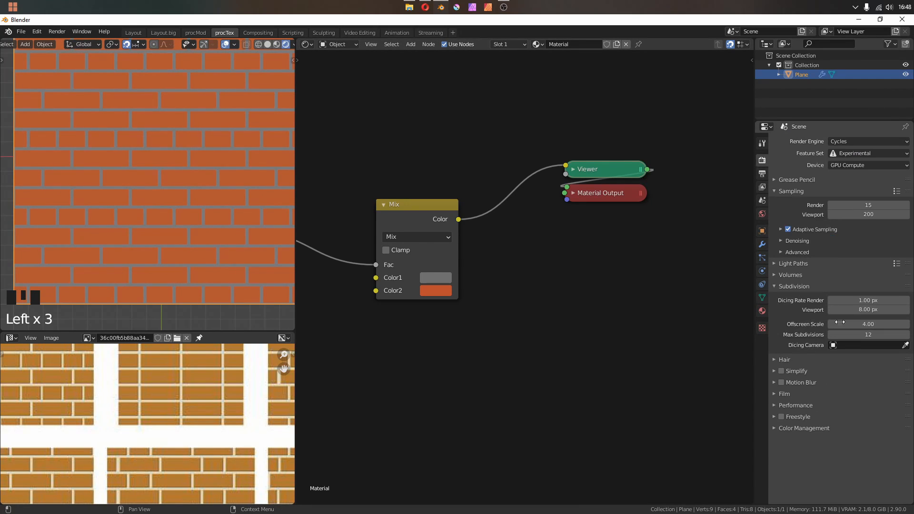
pyautogui.moveTo(143, 190); pyautogui.dragTo(242, 166, button='middle')
pyautogui.click(873, 311)
pyautogui.write('1')
pyautogui.press('Return')
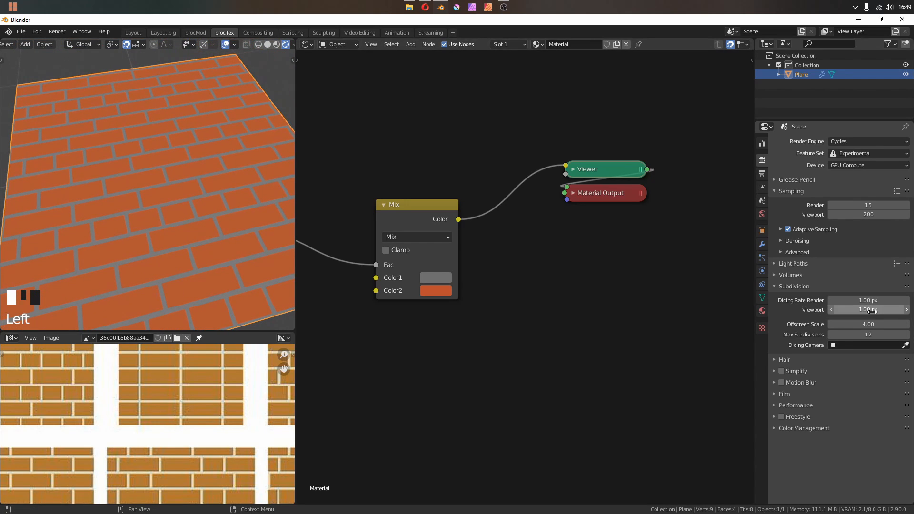
pyautogui.moveTo(157, 201); pyautogui.dragTo(160, 184, button='middle')
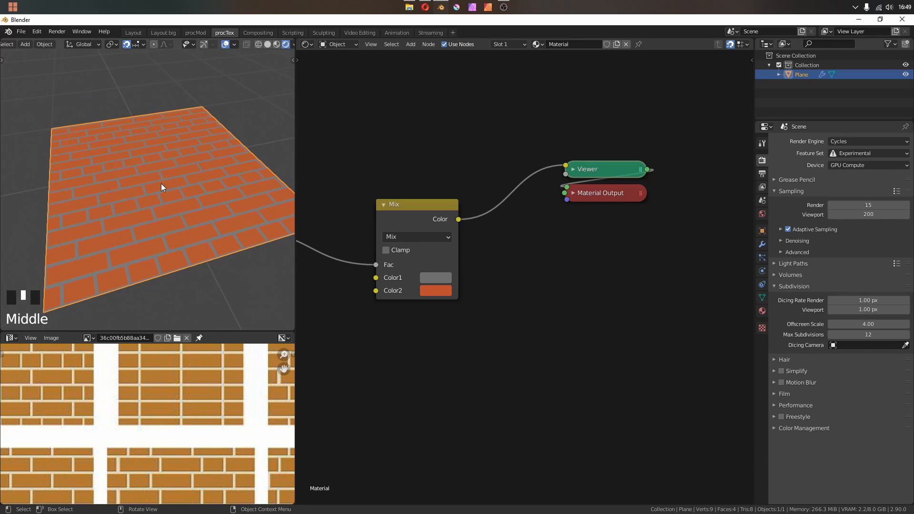
# Set the material's surface displacement method to Displacement and Bump
pyautogui.press('n')
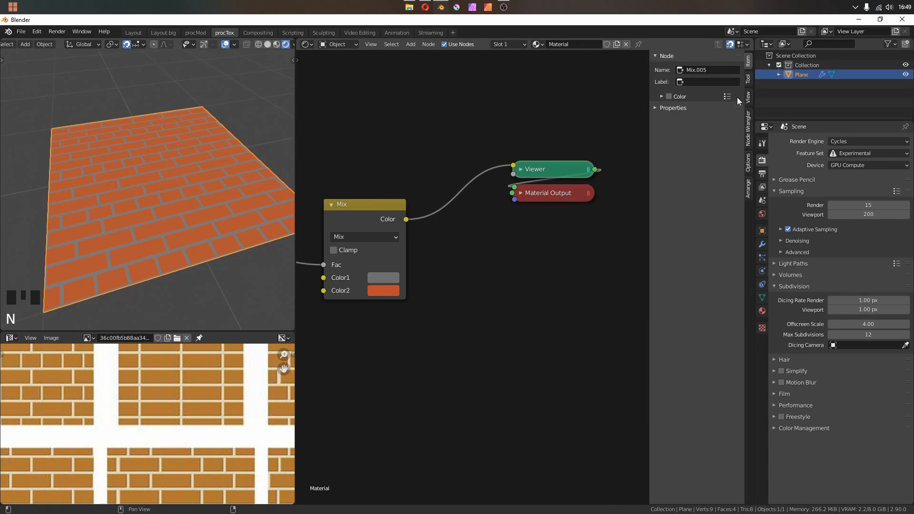
pyautogui.click(747, 161)
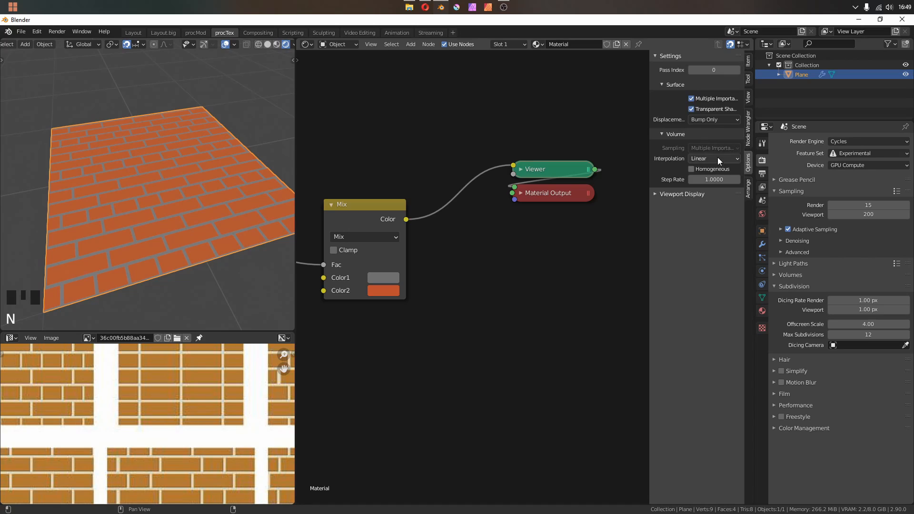
pyautogui.click(711, 121)
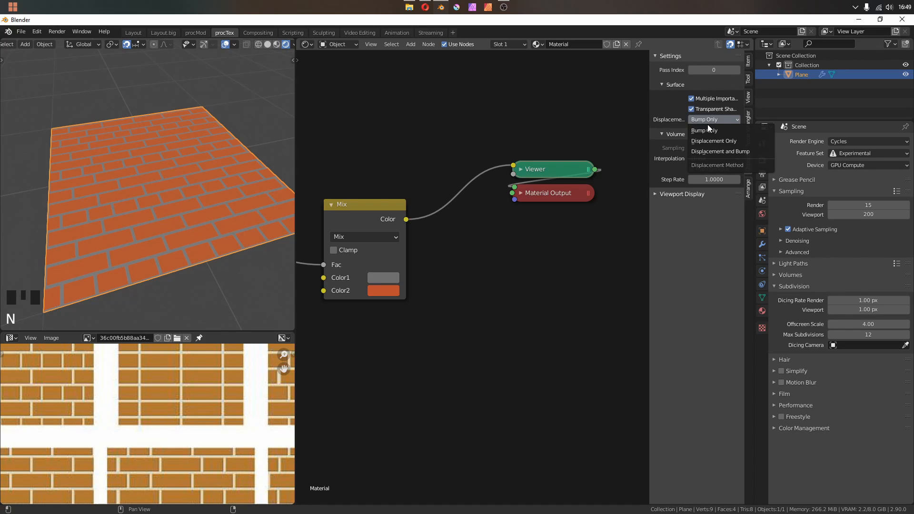
pyautogui.click(733, 152)
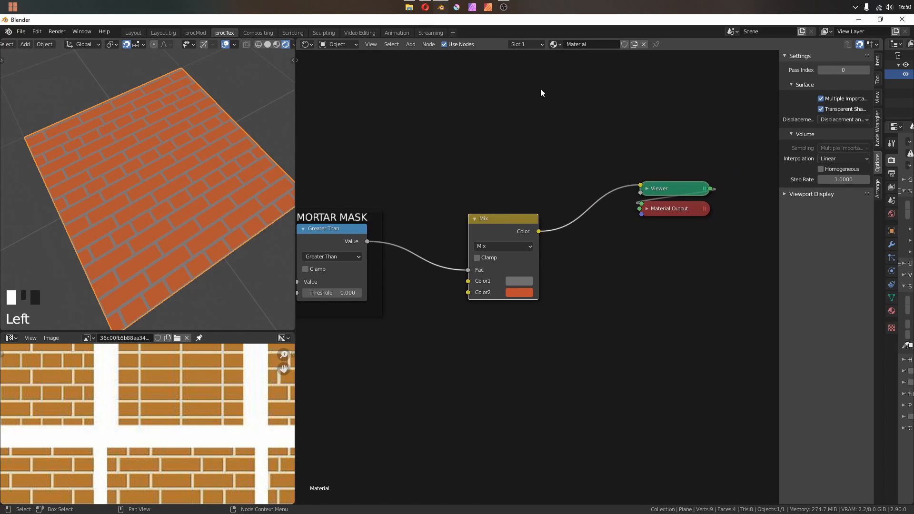
# Add a Principled BSDF node above the brick colour Mix node
pyautogui.moveTo(584, 228); pyautogui.dragTo(589, 352, button='middle')
pyautogui.hotkey('shift', 'a')
pyautogui.moveTo(512, 161)
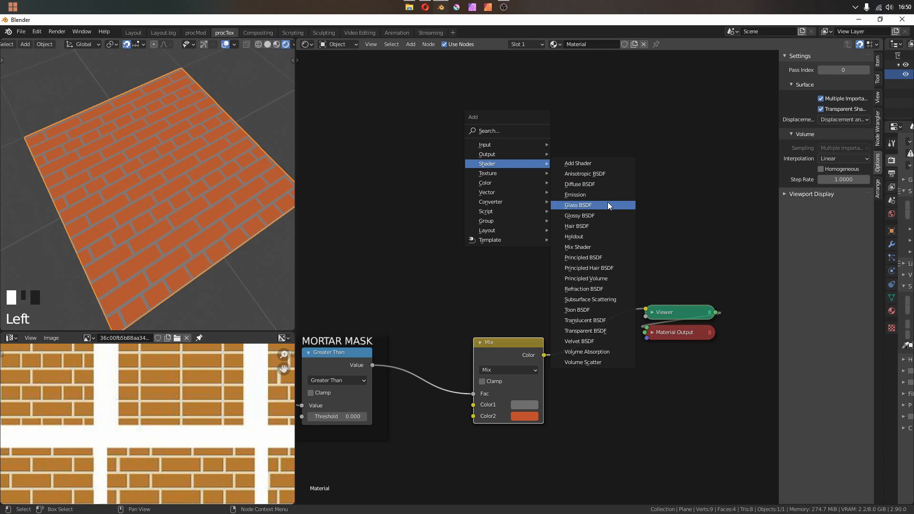
pyautogui.click(600, 258)
pyautogui.click(620, 369)
pyautogui.moveTo(620, 369); pyautogui.dragTo(503, 437, button='middle')
pyautogui.scroll(-2, 559, 412)
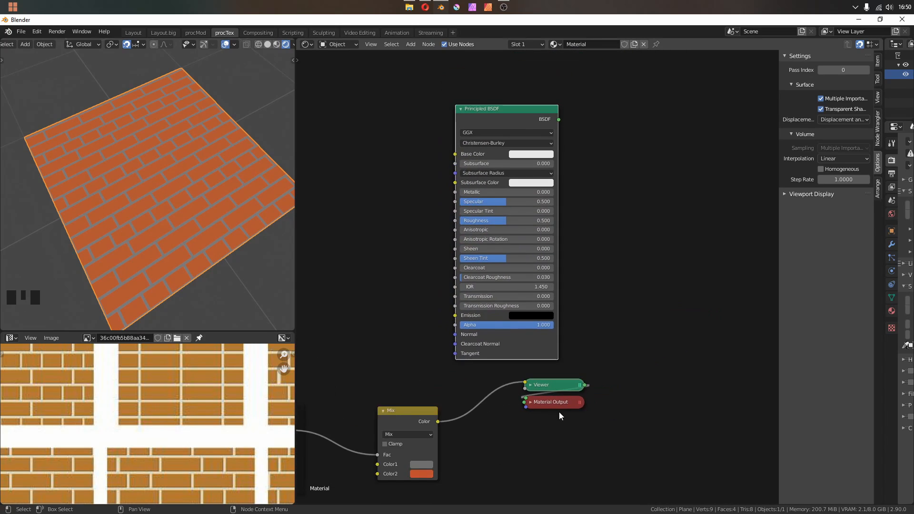
# Move the output nodes aside, link the Mix colour to the Principled BSDF's Base Color, and connect the shader to Material Output
pyautogui.moveTo(615, 438); pyautogui.dragTo(569, 372)
pyautogui.press('g')
pyautogui.click(626, 427)
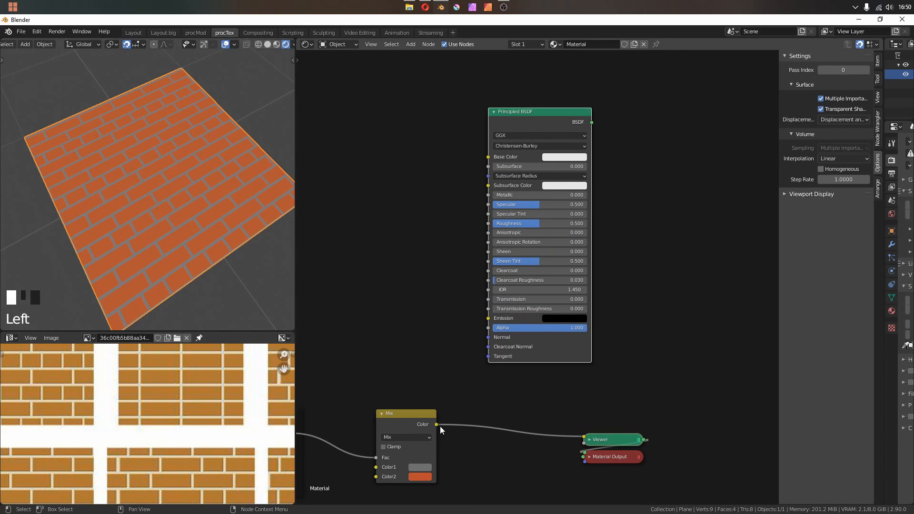
pyautogui.keyDown('alt'); pyautogui.moveTo(409, 424); pyautogui.dragTo(473, 224, button='right'); pyautogui.keyUp('alt')
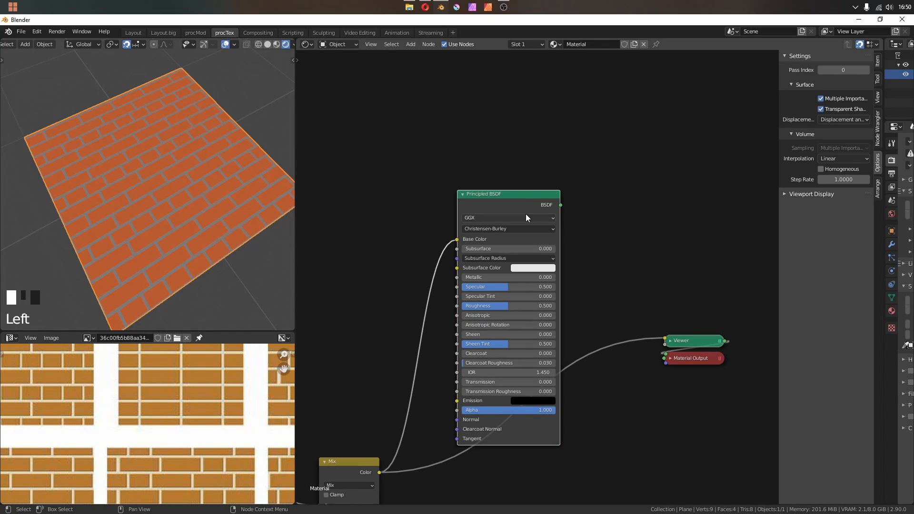
pyautogui.scroll(-4, 269, 42)
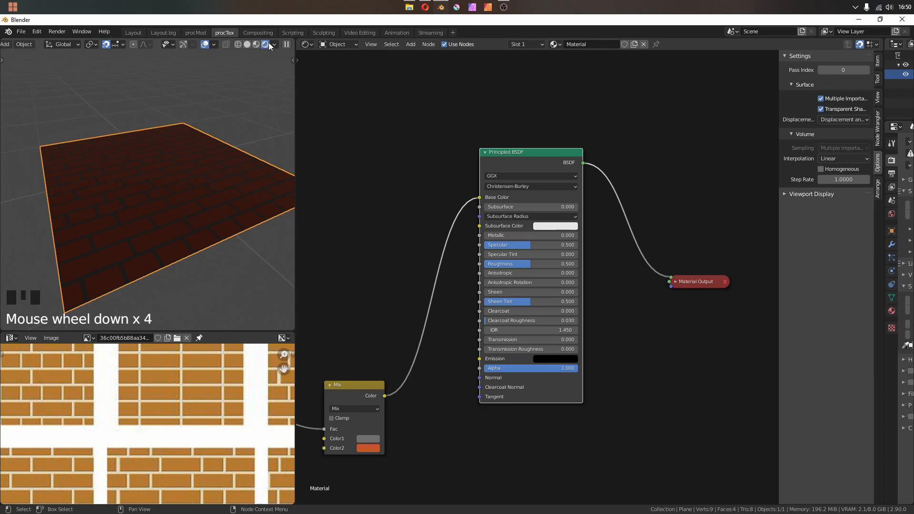
# Disable Scene World in the viewport shading and light the view with the outdoor residential riverwalk HDRI
pyautogui.click(273, 44)
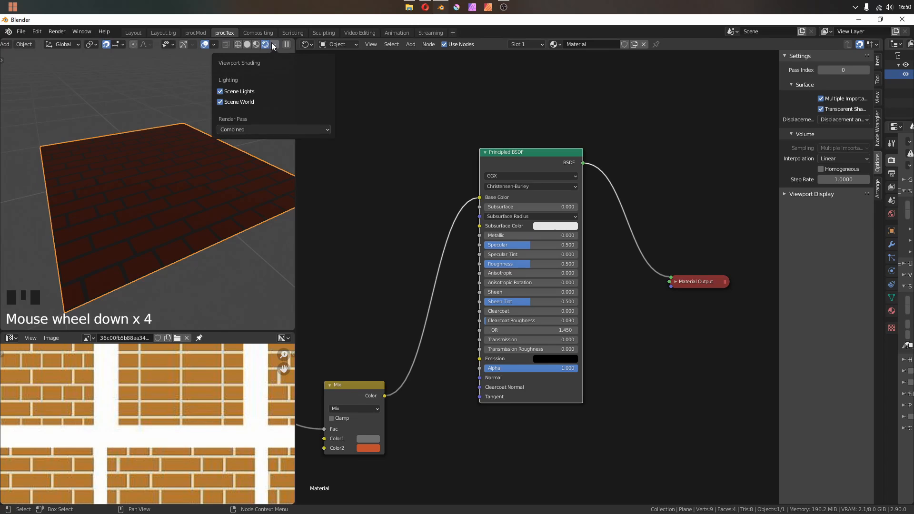
pyautogui.click(220, 102)
pyautogui.click(266, 124)
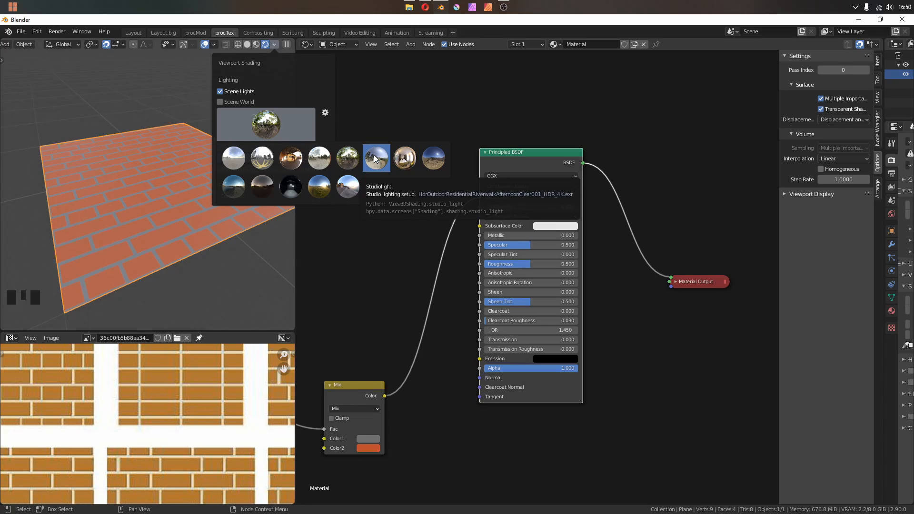
pyautogui.moveTo(257, 167); pyautogui.dragTo(181, 145, button='middle')
# Rotate the plane 90° around the X axis and adjust the rotation of the viewport's HDRI lighting
pyautogui.write('r')
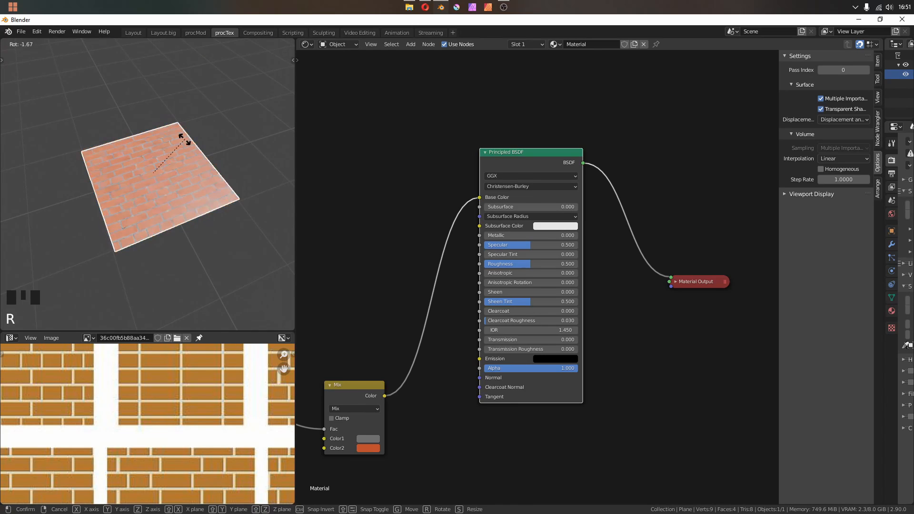
pyautogui.write('x90')
pyautogui.press('Return')
pyautogui.click(274, 44)
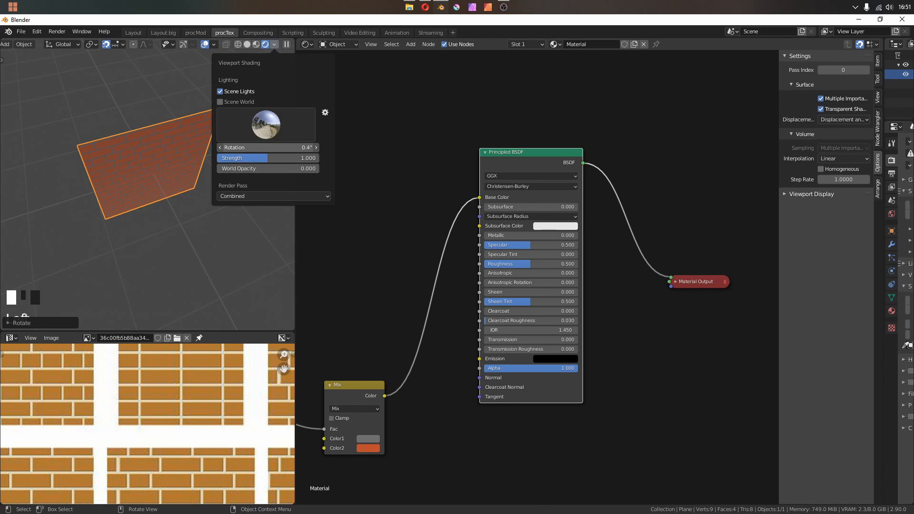
pyautogui.moveTo(267, 148); pyautogui.dragTo(272, 147)
pyautogui.moveTo(109, 185); pyautogui.dragTo(149, 164, button='middle')
# Hide the Principled BSDF's unused sockets, expand Material Output, and add a Displacement node below the shader
pyautogui.moveTo(601, 247)
pyautogui.mouseDown()
pyautogui.moveTo(620, 287)
pyautogui.moveTo(641, 161)
pyautogui.mouseUp()
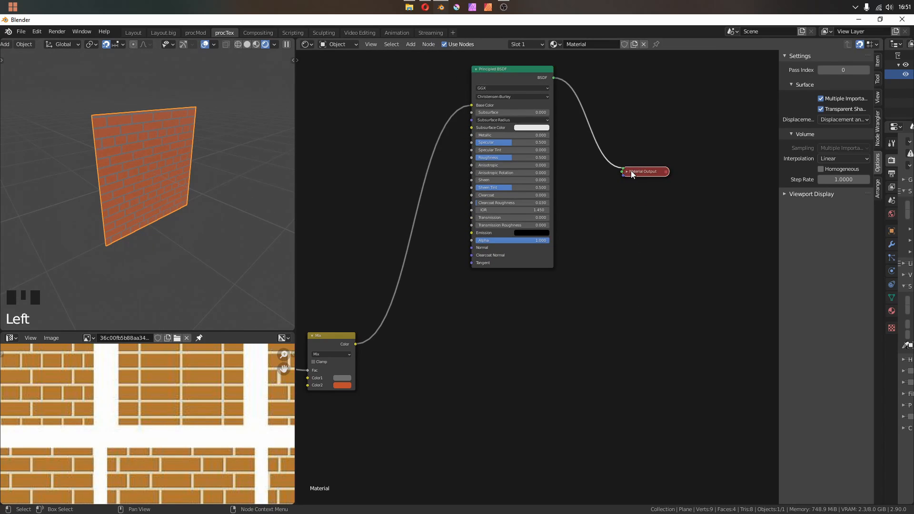
pyautogui.hotkey('ctrl', 'z')
pyautogui.hotkey('shift', 'a')
pyautogui.click(614, 298)
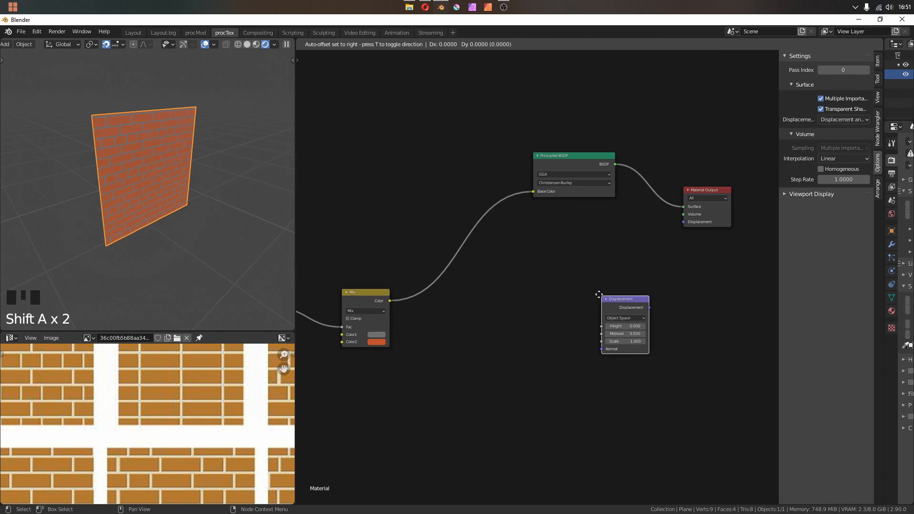
pyautogui.click(569, 207)
# Link the PROFILE DEPTH colour to the Displacement node's Height and its output to Material Output's Displacement input
pyautogui.scroll(-1, 569, 207)
pyautogui.moveTo(304, 286); pyautogui.dragTo(472, 253, button='middle')
pyautogui.moveTo(422, 268); pyautogui.dragTo(730, 210)
pyautogui.moveTo(730, 210); pyautogui.dragTo(476, 238, button='middle')
pyautogui.moveTo(474, 235); pyautogui.dragTo(675, 244)
pyautogui.moveTo(124, 213); pyautogui.dragTo(147, 235, button='middle')
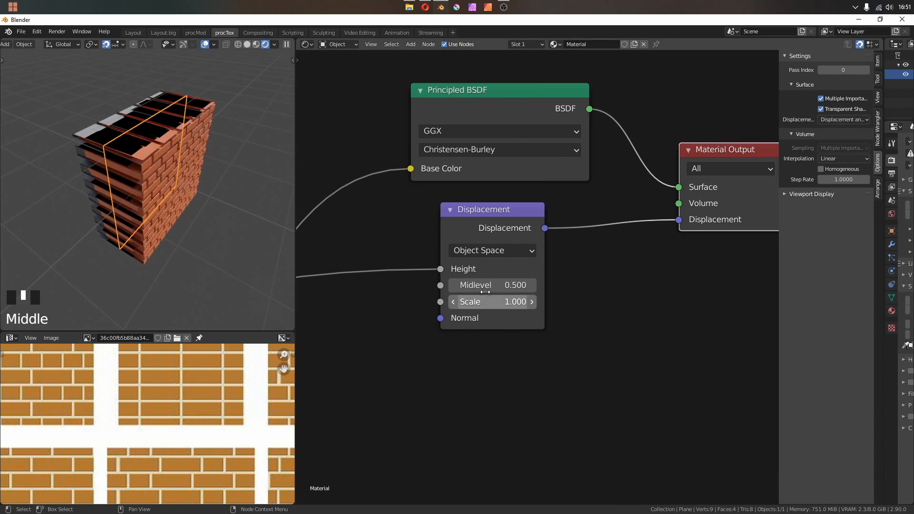
# Set the Displacement node's Midlevel to 1 and its Scale to 0.02
pyautogui.click(487, 290)
pyautogui.write('1')
pyautogui.press('Return')
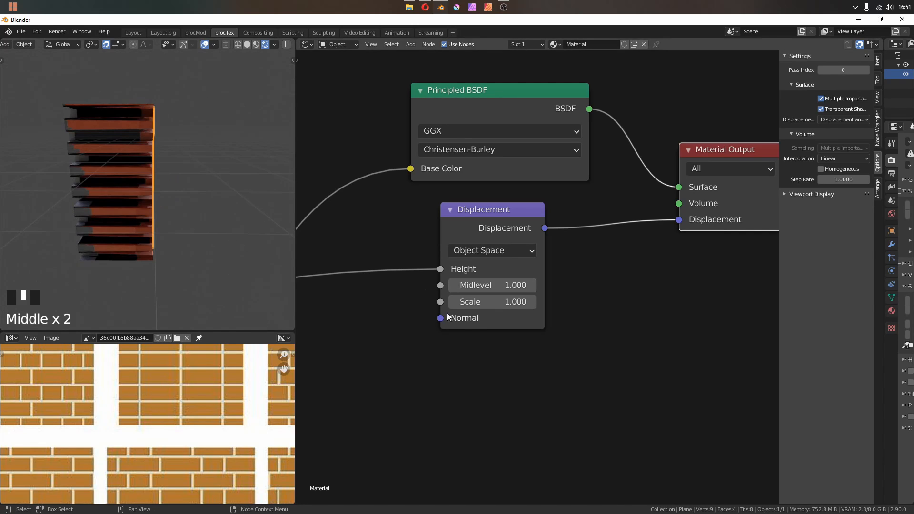
pyautogui.click(474, 310)
pyautogui.click(483, 303)
pyautogui.write('.')
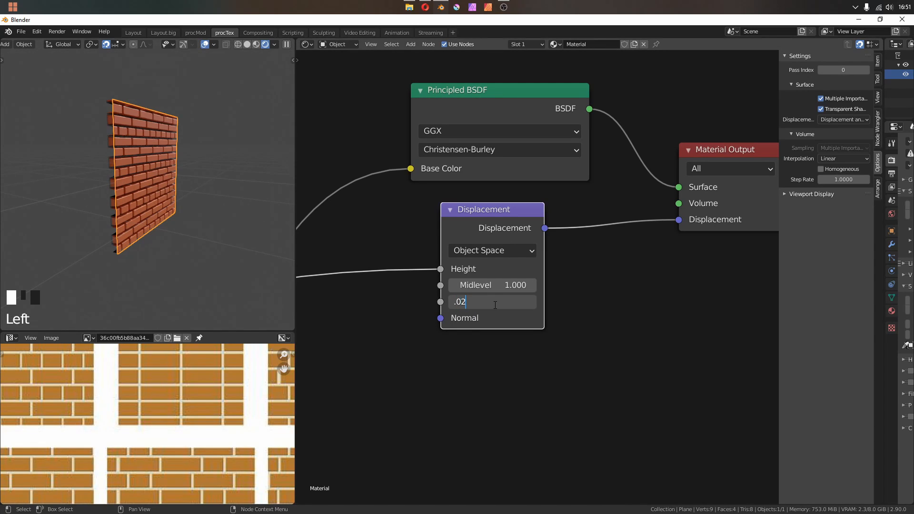
pyautogui.write('02')
pyautogui.press('Return')
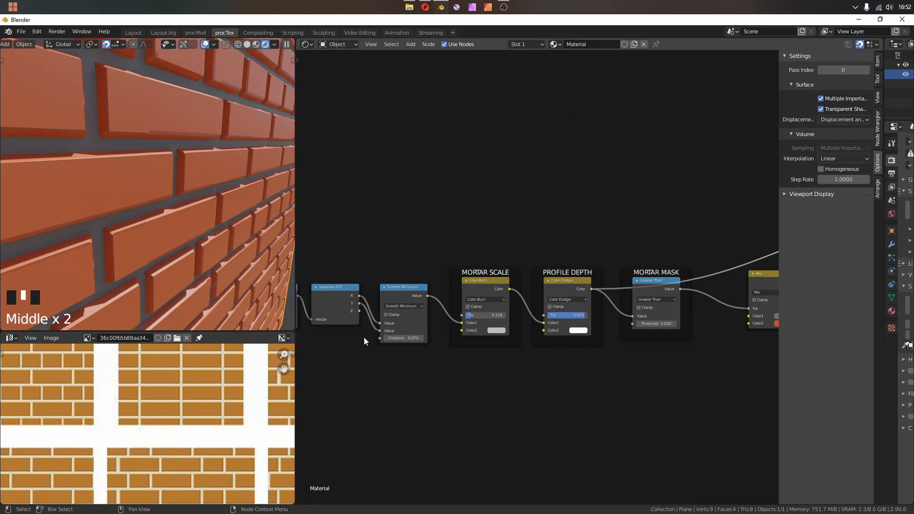
# Lower the MORTAR SCALE Color Burn factor to about 0.092 to narrow the mortar gaps
pyautogui.moveTo(181, 266); pyautogui.dragTo(124, 250, button='middle')
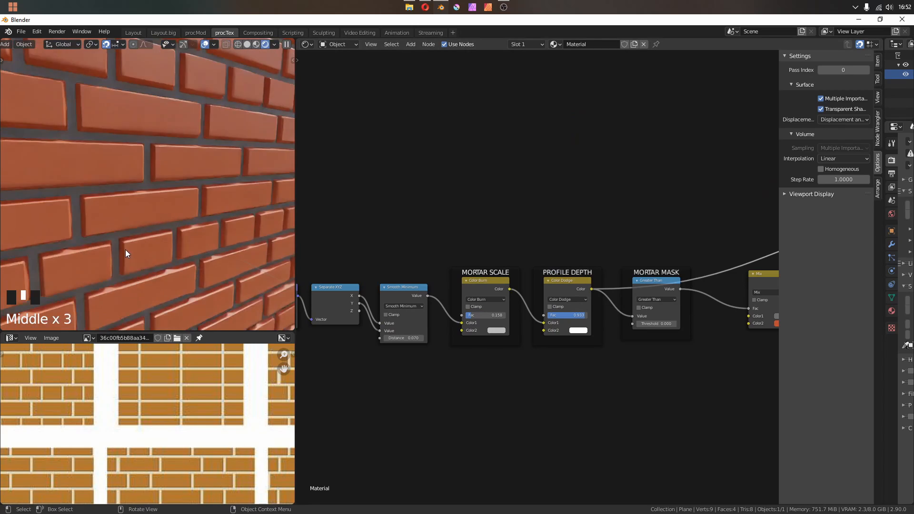
pyautogui.scroll(-3, 126, 248)
pyautogui.scroll(6, 414, 288)
pyautogui.moveTo(417, 289); pyautogui.dragTo(503, 288, button='middle')
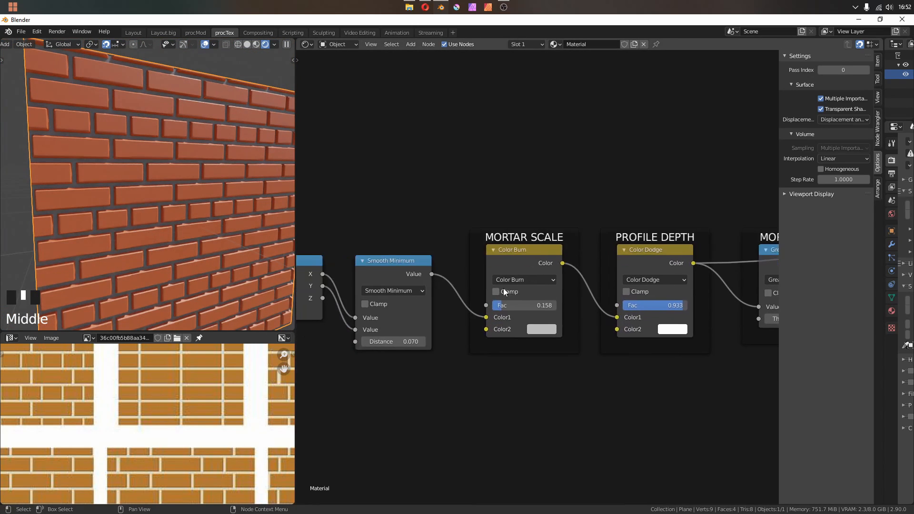
pyautogui.scroll(10, 538, 338)
pyautogui.keyDown('shift'); pyautogui.moveTo(537, 339); pyautogui.dragTo(428, 338); pyautogui.keyUp('shift')
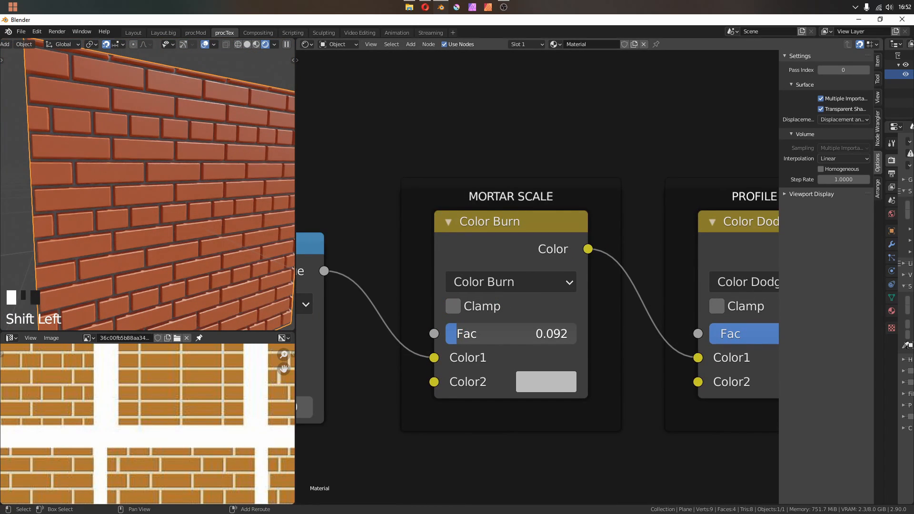
# Reduce the brick rotation variation by setting Map Range To Min to -0.100 and To Max to 0.100, with Mix Fac at 0.650
pyautogui.scroll(-8, 459, 335)
pyautogui.moveTo(405, 343); pyautogui.dragTo(595, 350, button='middle')
pyautogui.moveTo(381, 352)
pyautogui.mouseDown(button='middle')
pyautogui.moveTo(452, 353)
pyautogui.moveTo(590, 329)
pyautogui.mouseUp(button='middle')
pyautogui.moveTo(409, 369); pyautogui.dragTo(566, 343, button='middle')
pyautogui.moveTo(464, 309); pyautogui.dragTo(469, 308)
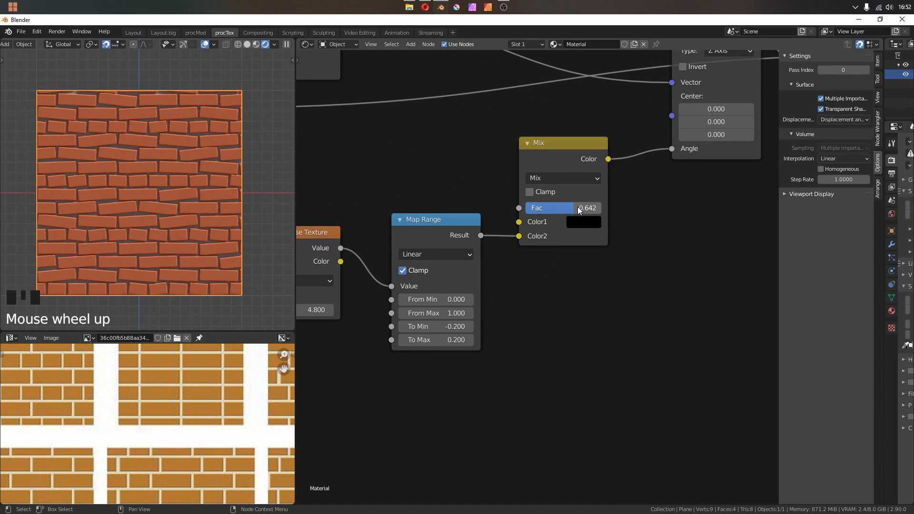
pyautogui.click(469, 327)
pyautogui.moveTo(577, 207)
pyautogui.mouseDown()
pyautogui.moveTo(607, 208)
pyautogui.moveTo(581, 208)
pyautogui.mouseUp()
pyautogui.click(405, 343)
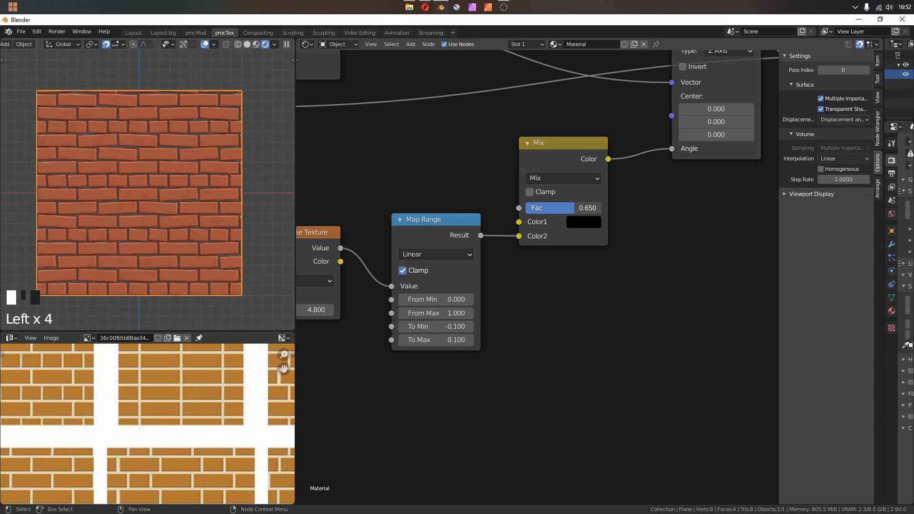
pyautogui.scroll(7, 128, 163)
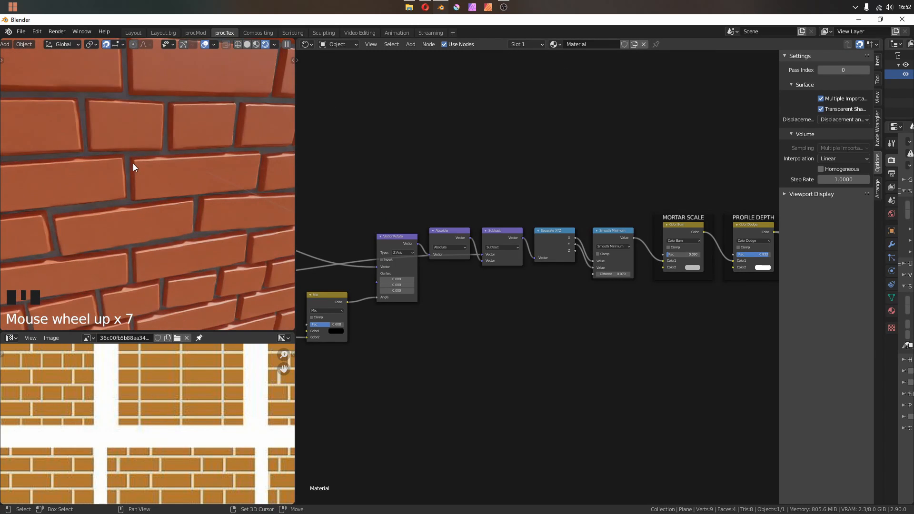
# Examine the displaced brick faces up close and at an oblique angle, with temporary annotation marks
pyautogui.moveTo(140, 177); pyautogui.dragTo(174, 158, button='middle')
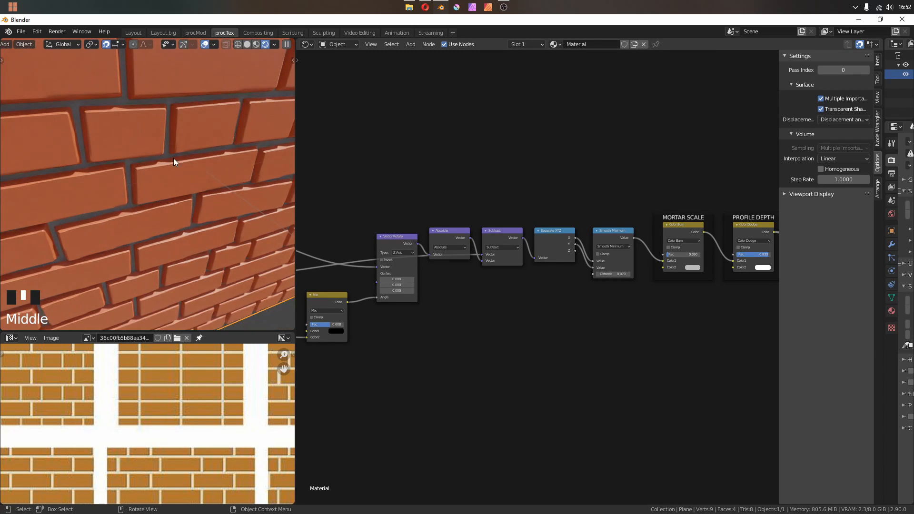
pyautogui.scroll(-3, 162, 169)
pyautogui.moveTo(200, 224); pyautogui.dragTo(176, 216, button='middle')
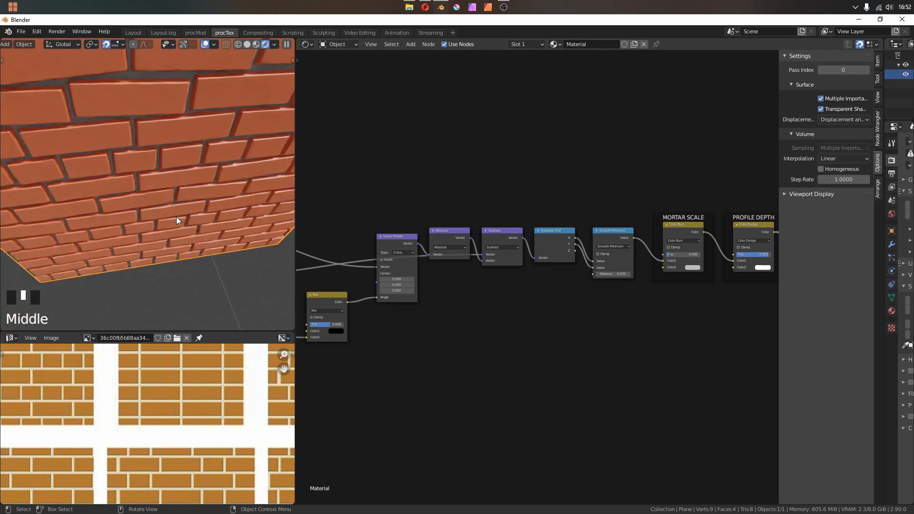
pyautogui.press('d')
pyautogui.moveTo(136, 176)
pyautogui.mouseDown()
pyautogui.moveTo(223, 237)
pyautogui.moveTo(196, 242)
pyautogui.mouseUp()
pyautogui.moveTo(143, 181); pyautogui.dragTo(194, 248, button='right')
pyautogui.moveTo(194, 248); pyautogui.dragTo(177, 223, button='middle')
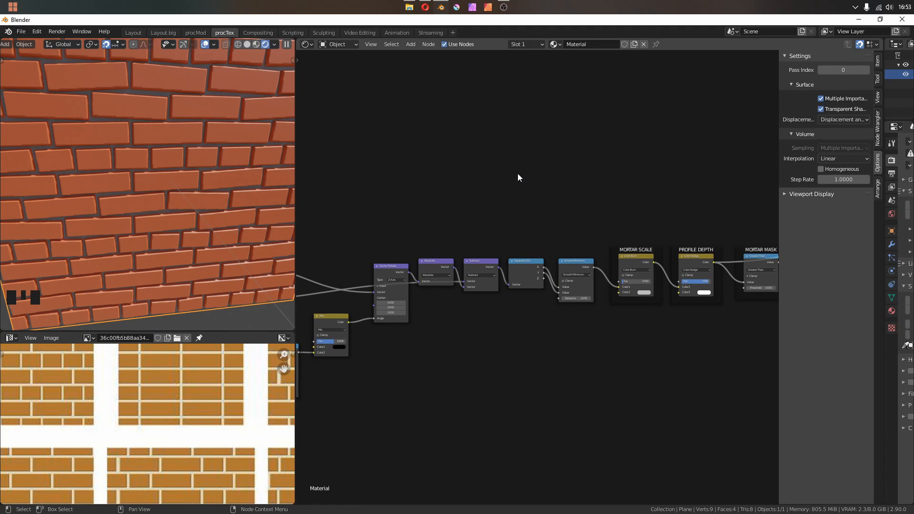
# Align the Vector Rotate node with its neighbours and preview its vector output on the plane
pyautogui.scroll(2, 517, 174)
pyautogui.click(417, 290)
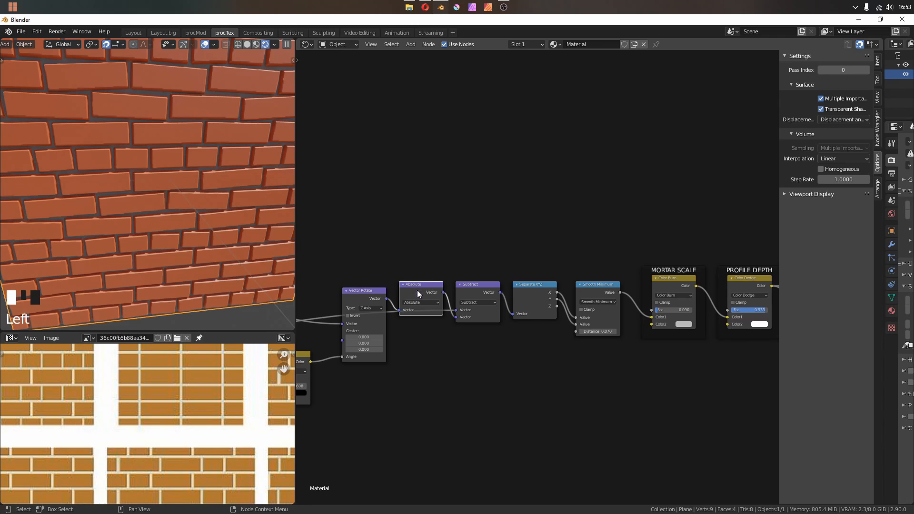
pyautogui.moveTo(369, 301); pyautogui.dragTo(369, 294)
pyautogui.keyDown('ctrl'); pyautogui.keyDown('shift'); pyautogui.click(366, 287); pyautogui.keyUp('shift'); pyautogui.keyUp('ctrl')
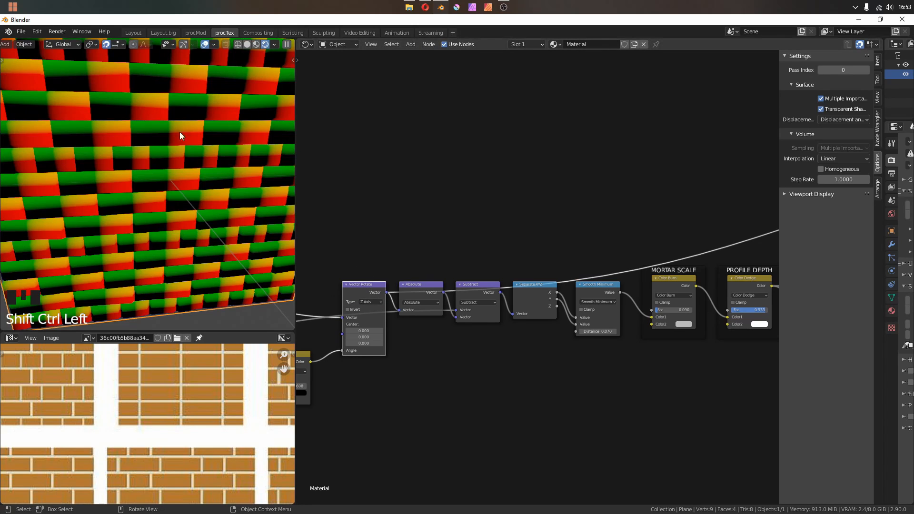
# Duplicate the Separate XYZ node above the node row, feed it the Vector Rotate output, and preview its X channel
pyautogui.moveTo(538, 292); pyautogui.dragTo(535, 363, button='middle')
pyautogui.click(536, 363)
pyautogui.hotkey('shift', 'd')
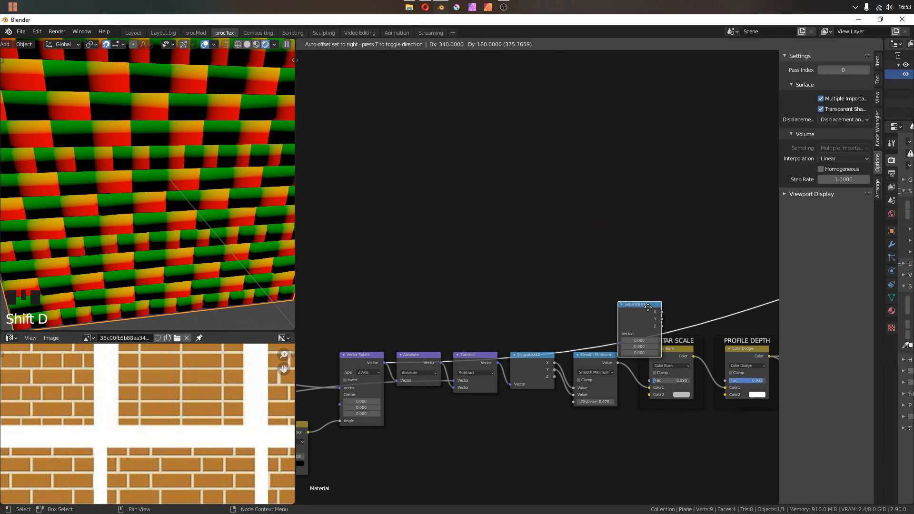
pyautogui.click(539, 196)
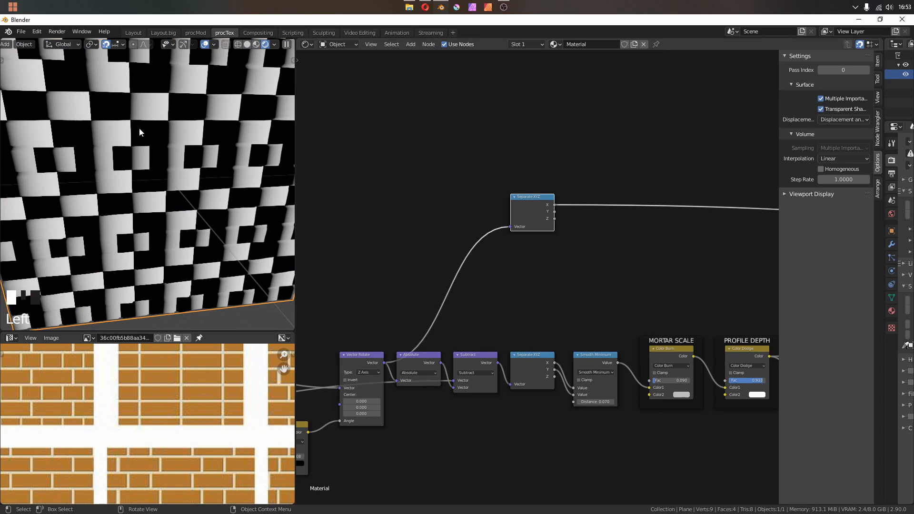
pyautogui.moveTo(528, 197); pyautogui.dragTo(471, 279)
pyautogui.scroll(-3, 464, 274)
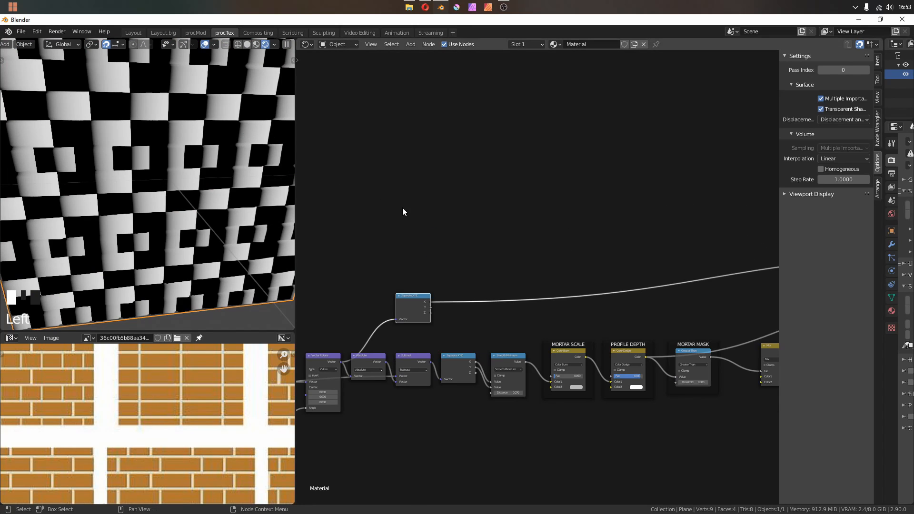
# Insert a MixRGB node set to Add on the link between PROFILE DEPTH and the Displacement node's Height
pyautogui.moveTo(492, 247); pyautogui.dragTo(390, 234, button='middle')
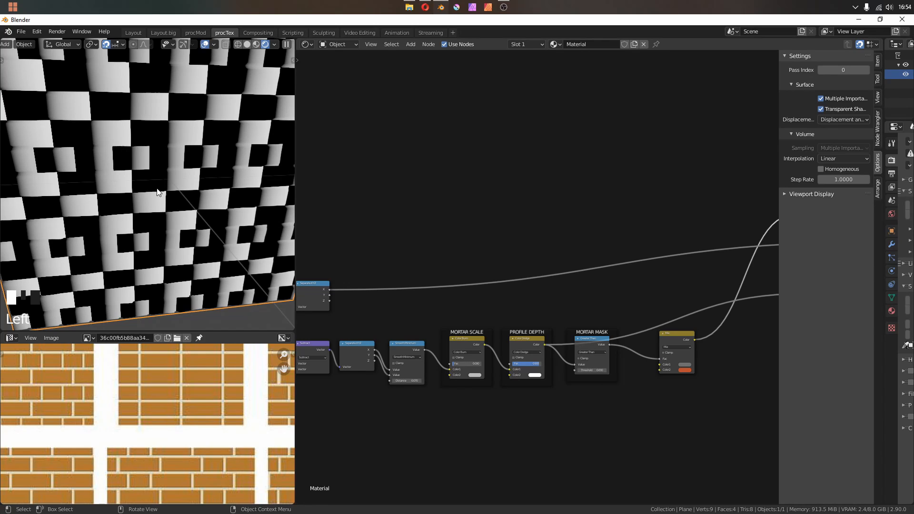
pyautogui.moveTo(615, 264); pyautogui.dragTo(577, 249, button='middle')
pyautogui.scroll(3, 476, 225)
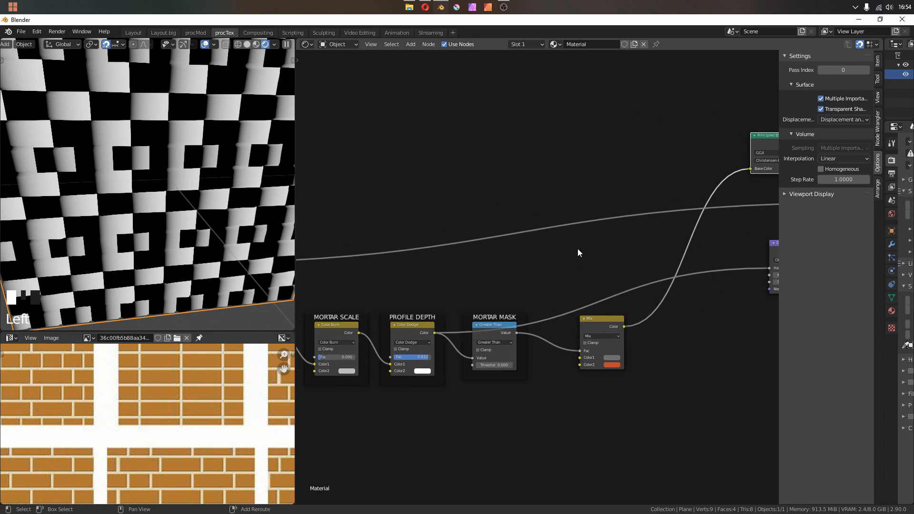
pyautogui.hotkey('shift', 'a')
pyautogui.click(619, 287)
pyautogui.click(625, 278)
pyautogui.click(625, 273)
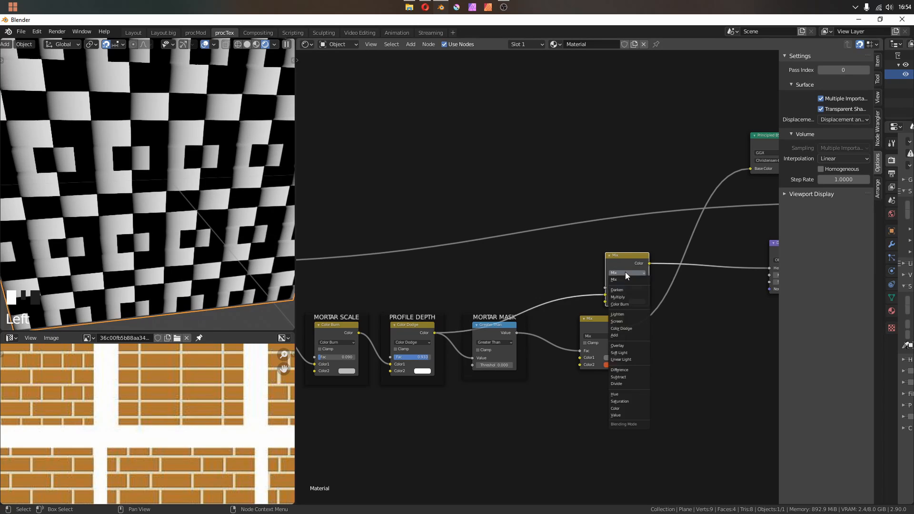
pyautogui.click(629, 334)
# Link the upper Separate XYZ's X output to the Add node's Color2 and raise the Add factor to 1.000
pyautogui.moveTo(323, 263); pyautogui.dragTo(675, 269)
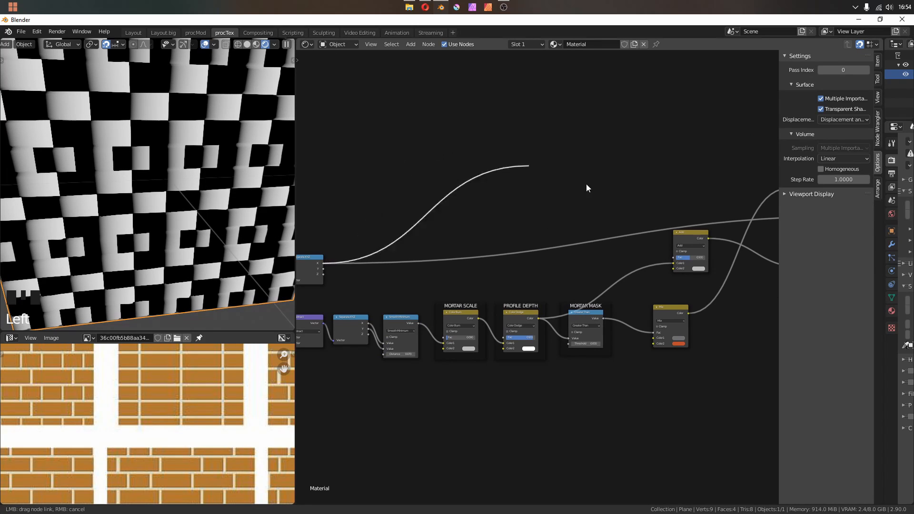
pyautogui.moveTo(675, 270); pyautogui.dragTo(491, 268, button='middle')
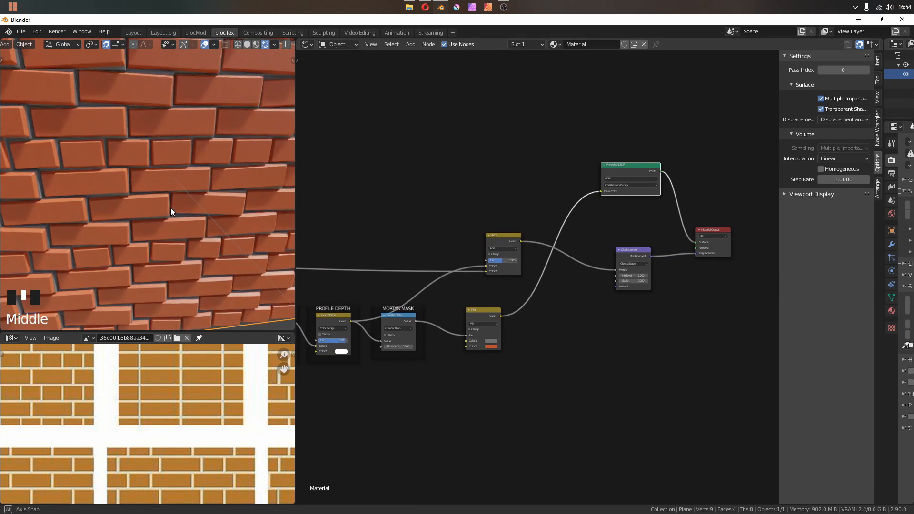
pyautogui.moveTo(171, 208); pyautogui.dragTo(290, 247, button='middle')
pyautogui.moveTo(504, 260); pyautogui.dragTo(521, 260)
pyautogui.moveTo(204, 161); pyautogui.dragTo(163, 208, button='middle')
pyautogui.scroll(4, 163, 208)
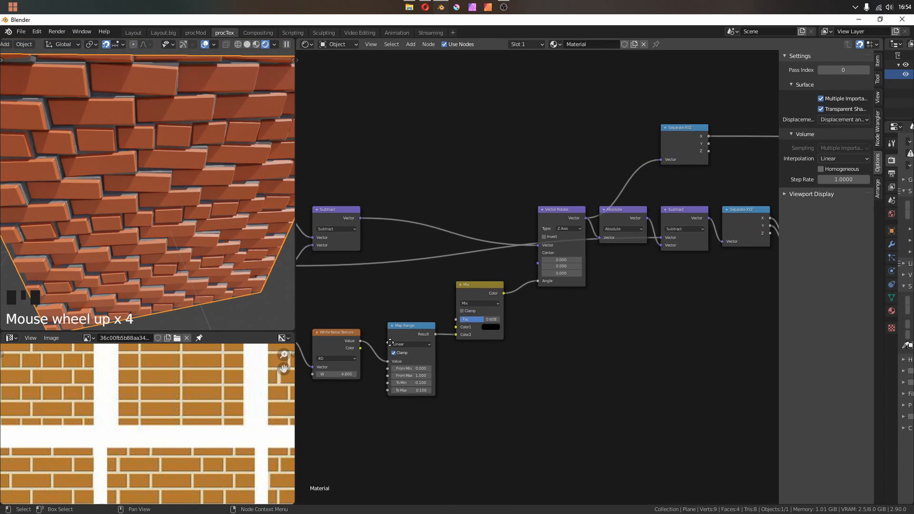
# Preview the White Noise Texture's Value and Color outputs on the plane
pyautogui.moveTo(390, 342); pyautogui.dragTo(418, 315, button='middle')
pyautogui.keyDown('ctrl'); pyautogui.keyDown('shift'); pyautogui.click(366, 307); pyautogui.keyUp('shift'); pyautogui.keyUp('ctrl')
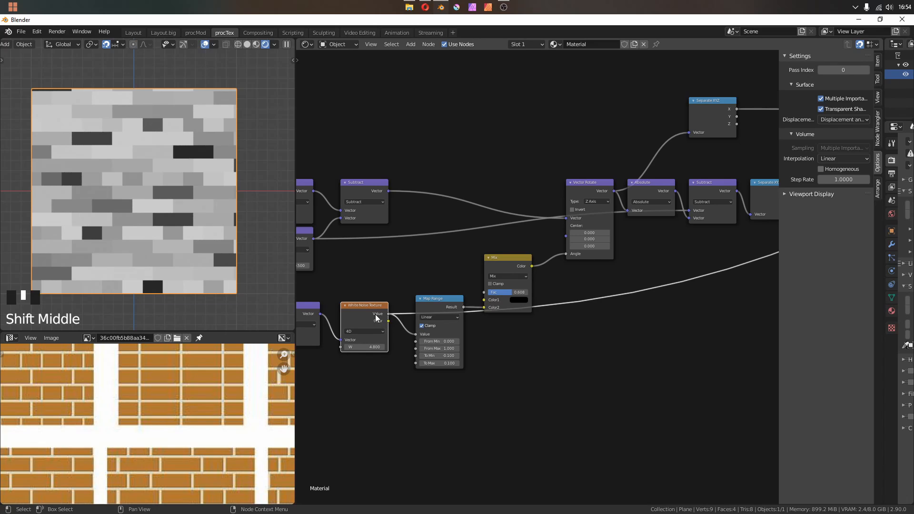
pyautogui.keyDown('ctrl'); pyautogui.keyDown('shift'); pyautogui.click(375, 314); pyautogui.keyUp('shift'); pyautogui.keyUp('ctrl')
# Add a Separate RGB node fed by the White Noise Texture's Color and place it above the upper Separate XYZ
pyautogui.hotkey('shift', 'a')
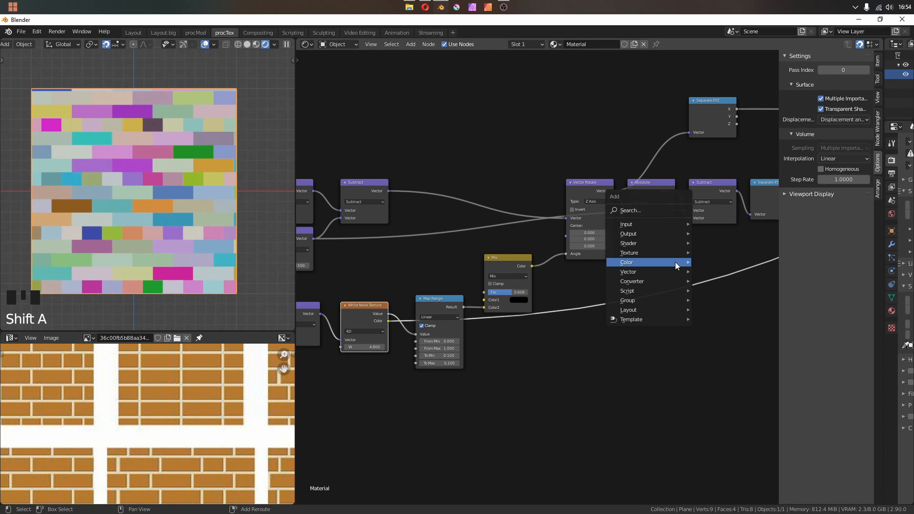
pyautogui.moveTo(671, 281)
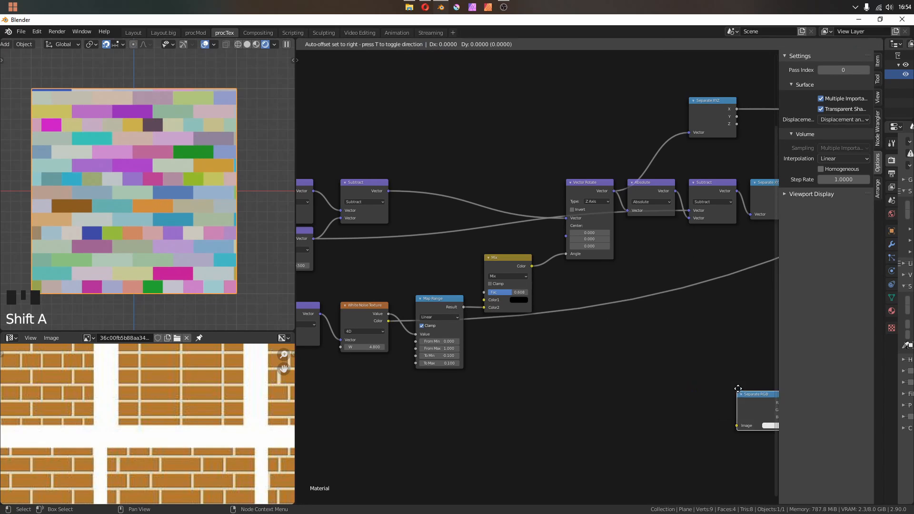
pyautogui.click(722, 386)
pyautogui.click(597, 304)
pyautogui.keyDown('ctrl'); pyautogui.keyDown('shift'); pyautogui.click(358, 307); pyautogui.keyUp('shift'); pyautogui.keyUp('ctrl')
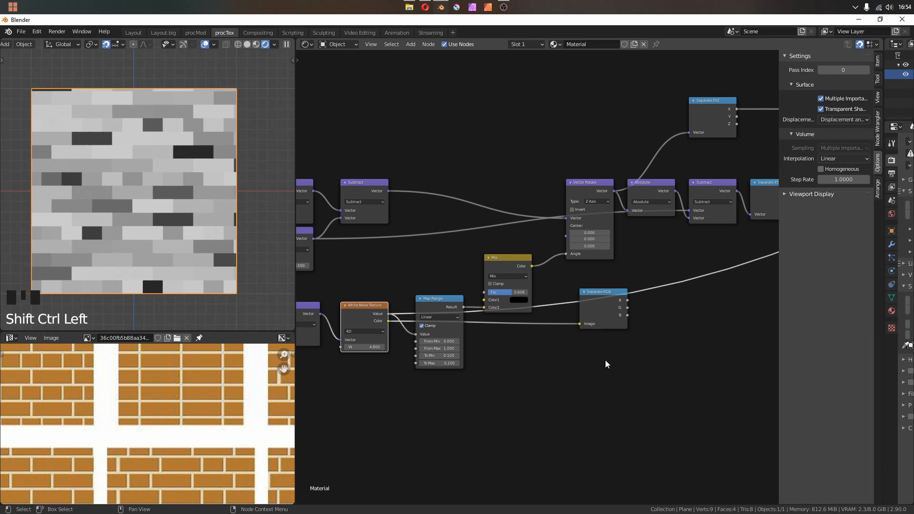
pyautogui.keyDown('ctrl'); pyautogui.keyDown('shift'); pyautogui.click(609, 312); pyautogui.keyUp('shift'); pyautogui.keyUp('ctrl')
pyautogui.moveTo(594, 313); pyautogui.dragTo(585, 100)
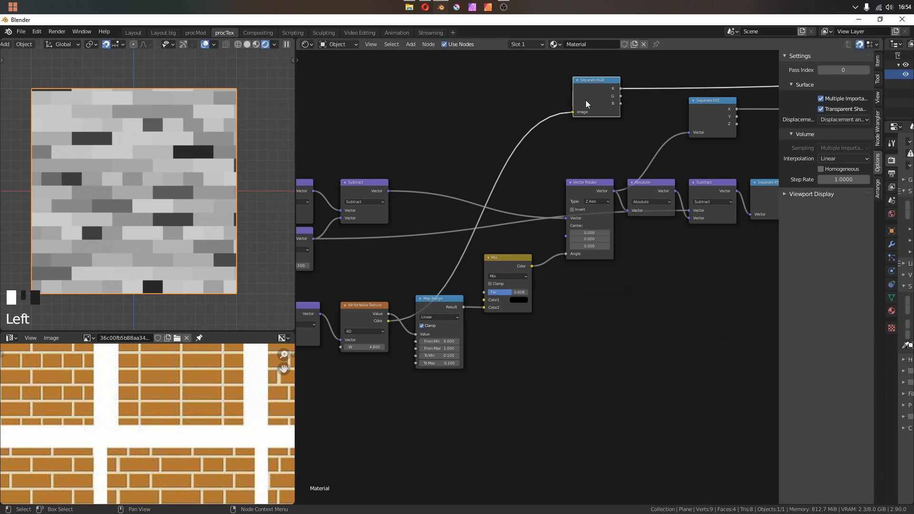
pyautogui.moveTo(585, 100); pyautogui.dragTo(418, 244, button='middle')
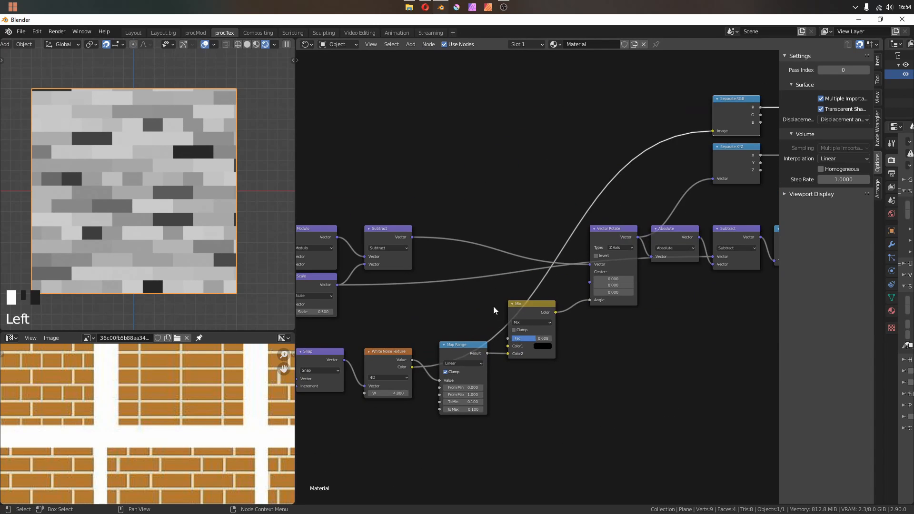
# Preview the Separate RGB node's channels one after another to compare their random values per brick
pyautogui.moveTo(684, 60); pyautogui.dragTo(458, 215, button='middle')
pyautogui.scroll(3, 458, 216)
pyautogui.keyDown('ctrl'); pyautogui.keyDown('shift'); pyautogui.click(465, 209); pyautogui.keyUp('shift'); pyautogui.keyUp('ctrl')
pyautogui.keyDown('ctrl'); pyautogui.keyDown('shift'); pyautogui.click(464, 209); pyautogui.keyUp('shift'); pyautogui.keyUp('ctrl')
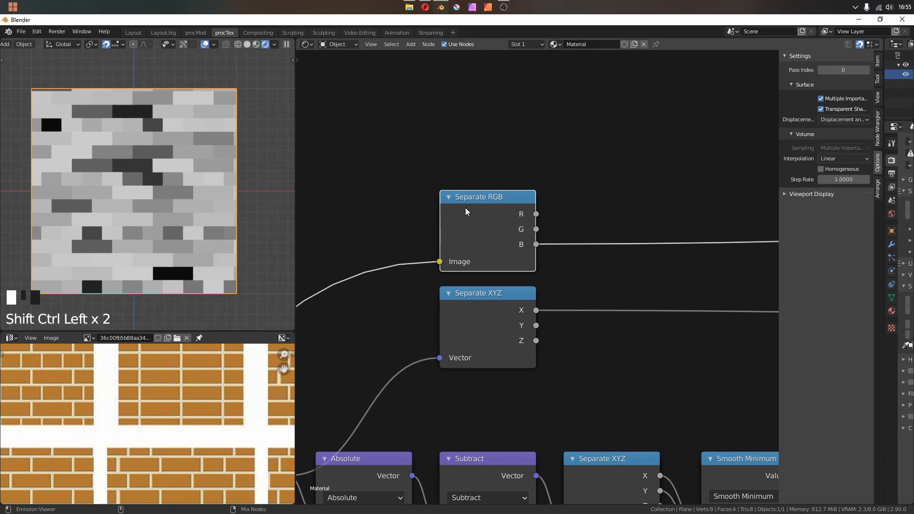
pyautogui.keyDown('ctrl'); pyautogui.keyDown('shift'); pyautogui.click(501, 222); pyautogui.keyUp('shift'); pyautogui.keyUp('ctrl')
pyautogui.keyDown('ctrl'); pyautogui.keyDown('shift'); pyautogui.click(501, 222); pyautogui.keyUp('shift'); pyautogui.keyUp('ctrl')
pyautogui.keyDown('ctrl'); pyautogui.keyDown('shift'); pyautogui.click(501, 222); pyautogui.keyUp('shift'); pyautogui.keyUp('ctrl')
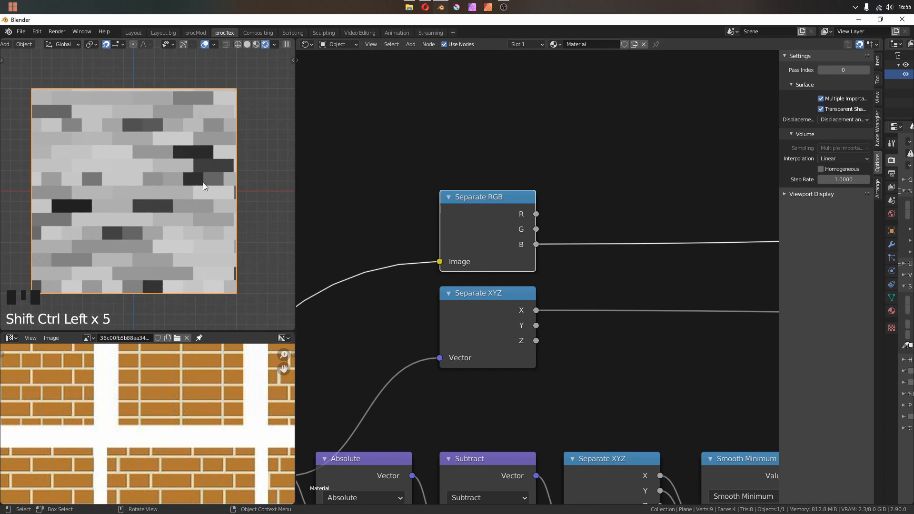
pyautogui.moveTo(594, 289); pyautogui.dragTo(486, 348, button='middle')
pyautogui.scroll(-3, 510, 384)
pyautogui.moveTo(510, 384); pyautogui.dragTo(508, 353, button='middle')
pyautogui.scroll(-3, 523, 295)
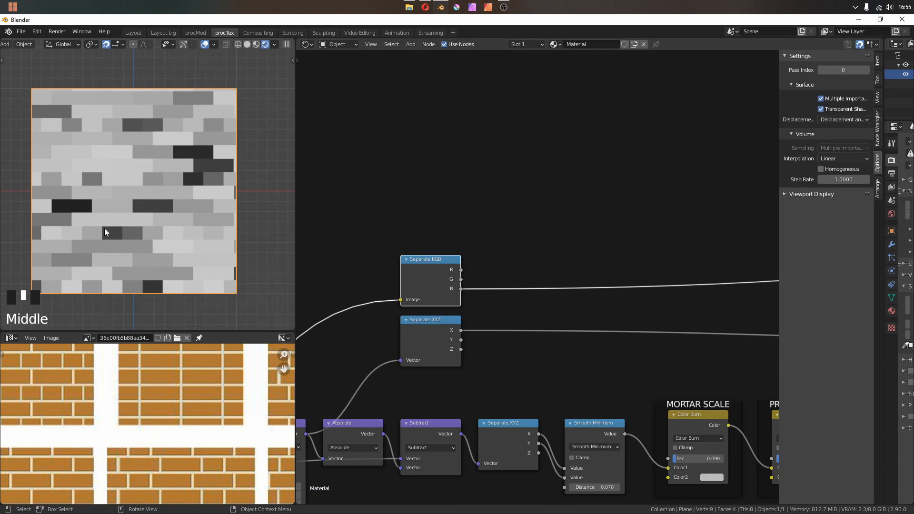
# Compare the upper Separate XYZ's X gradient with the Separate RGB node's B channel on the plane
pyautogui.moveTo(491, 245); pyautogui.dragTo(445, 276, button='middle')
pyautogui.keyDown('ctrl'); pyautogui.keyDown('shift'); pyautogui.click(385, 371); pyautogui.keyUp('shift'); pyautogui.keyUp('ctrl')
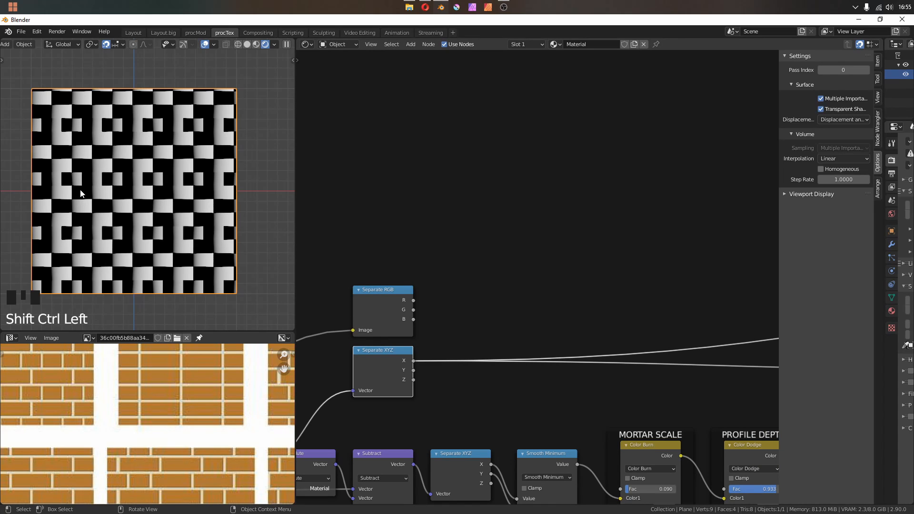
pyautogui.keyDown('ctrl'); pyautogui.moveTo(499, 334); pyautogui.dragTo(495, 360, button='right'); pyautogui.keyUp('ctrl')
pyautogui.keyDown('ctrl'); pyautogui.keyDown('shift'); pyautogui.click(398, 304); pyautogui.keyUp('shift'); pyautogui.keyUp('ctrl')
pyautogui.keyDown('ctrl'); pyautogui.keyDown('shift'); pyautogui.click(398, 305); pyautogui.keyUp('shift'); pyautogui.keyUp('ctrl')
pyautogui.keyDown('ctrl'); pyautogui.keyDown('shift'); pyautogui.click(399, 305); pyautogui.keyUp('shift'); pyautogui.keyUp('ctrl')
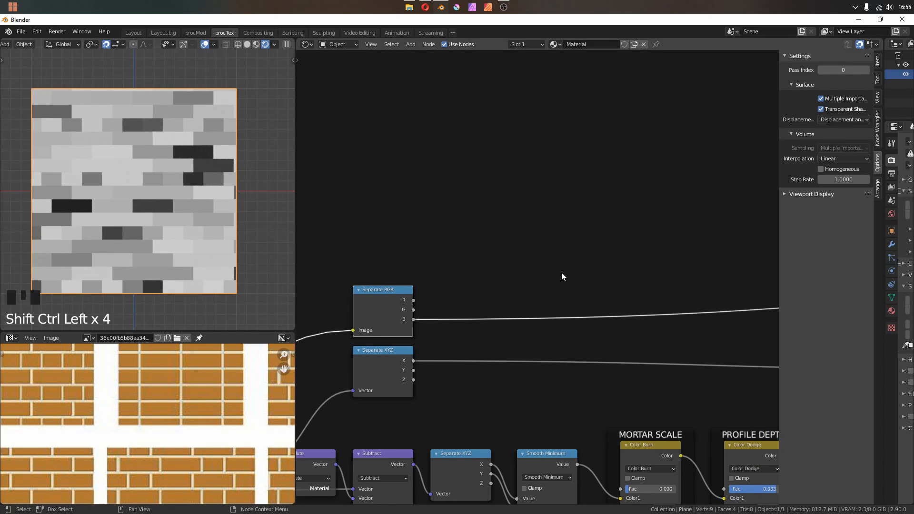
# Add a Math node after the Separate RGB's B output, set to Subtract with a value of 0.500
pyautogui.moveTo(491, 277); pyautogui.dragTo(446, 299, button='middle')
pyautogui.hotkey('shift', 'a')
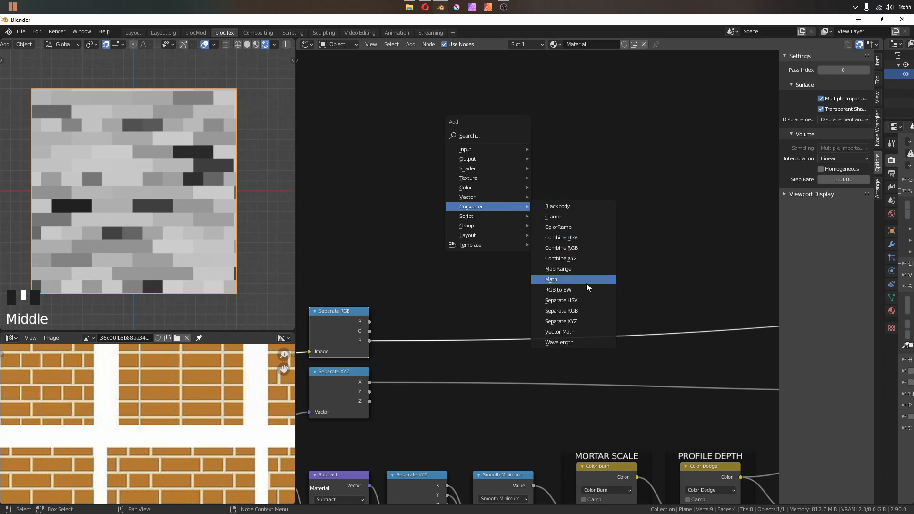
pyautogui.click(584, 281)
pyautogui.click(560, 301)
pyautogui.click(494, 308)
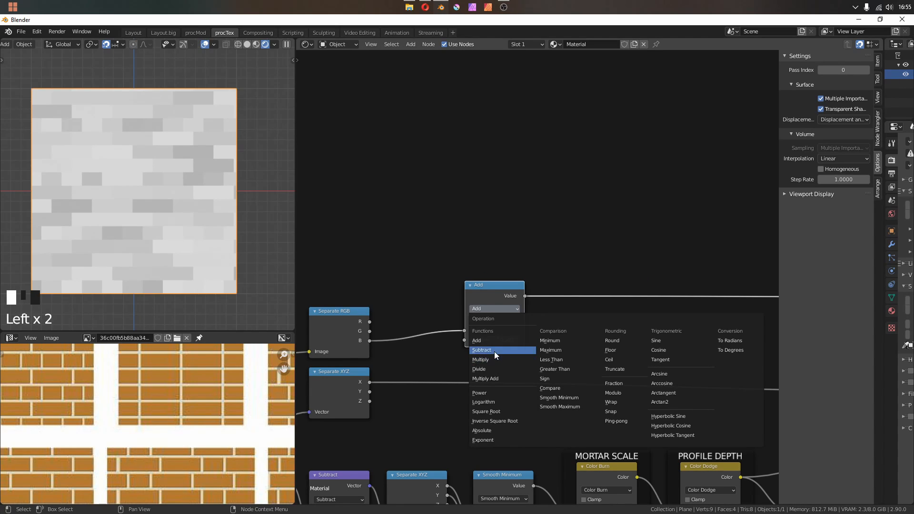
pyautogui.click(494, 350)
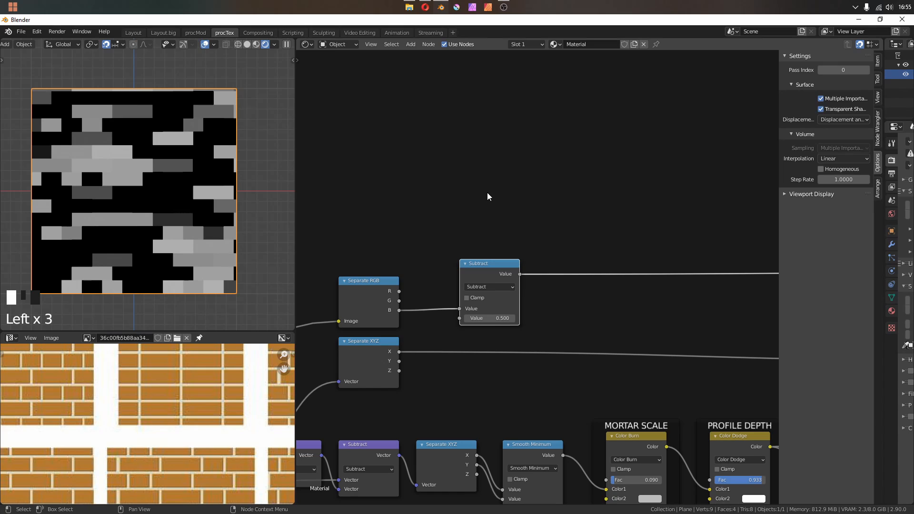
# Duplicate the Subtract node after itself, link the Separate XYZ's X to its second value, and change it to Multiply
pyautogui.hotkey('shift', 'd')
pyautogui.click(570, 268)
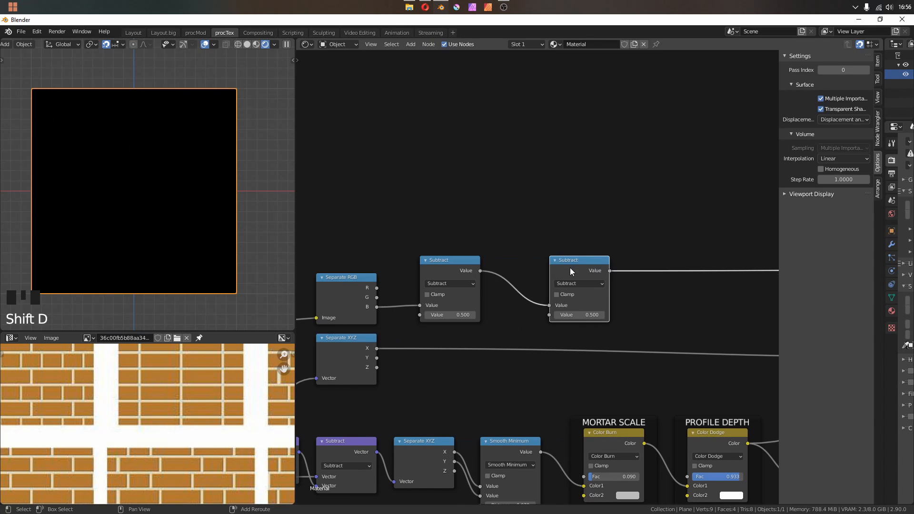
pyautogui.moveTo(376, 348); pyautogui.dragTo(549, 315)
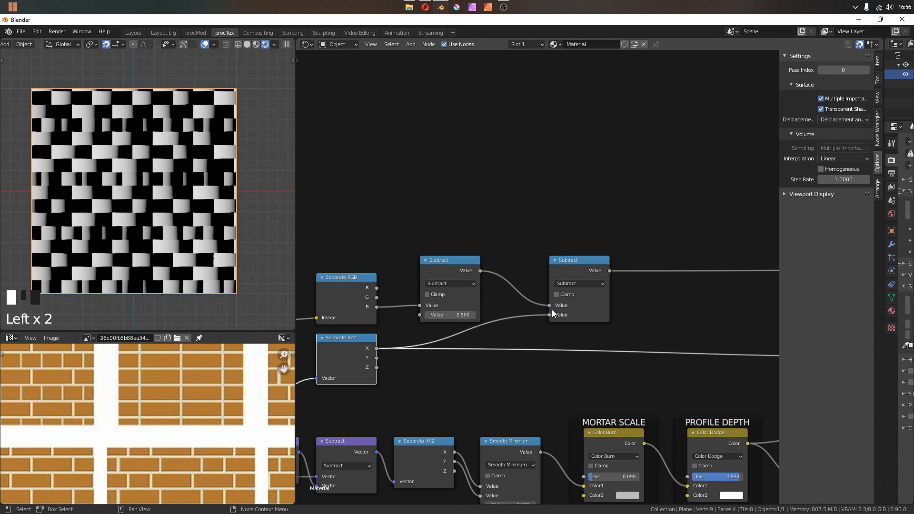
pyautogui.click(564, 282)
pyautogui.click(565, 335)
# Link the Multiply value to the Add node's Color2 and restore the Principled BSDF as the output surface
pyautogui.moveTo(706, 300); pyautogui.dragTo(465, 267, button='middle')
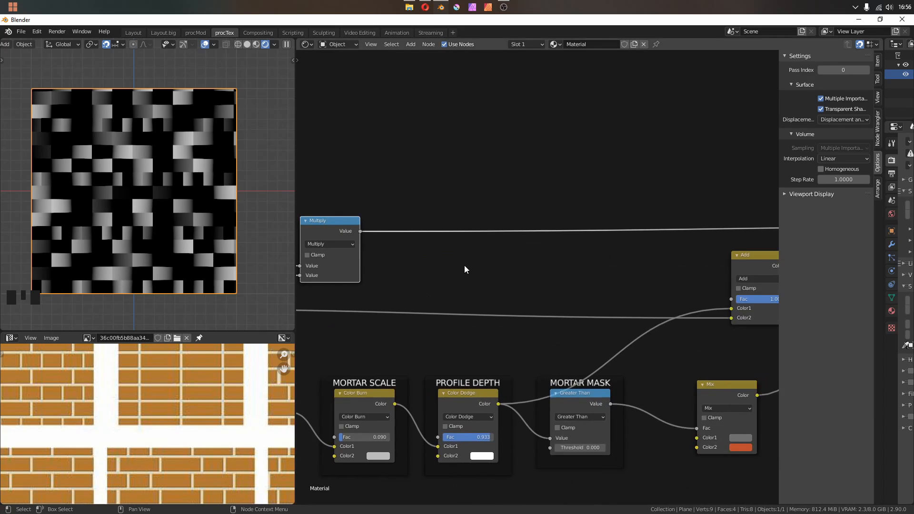
pyautogui.scroll(-1, 442, 252)
pyautogui.click(699, 312)
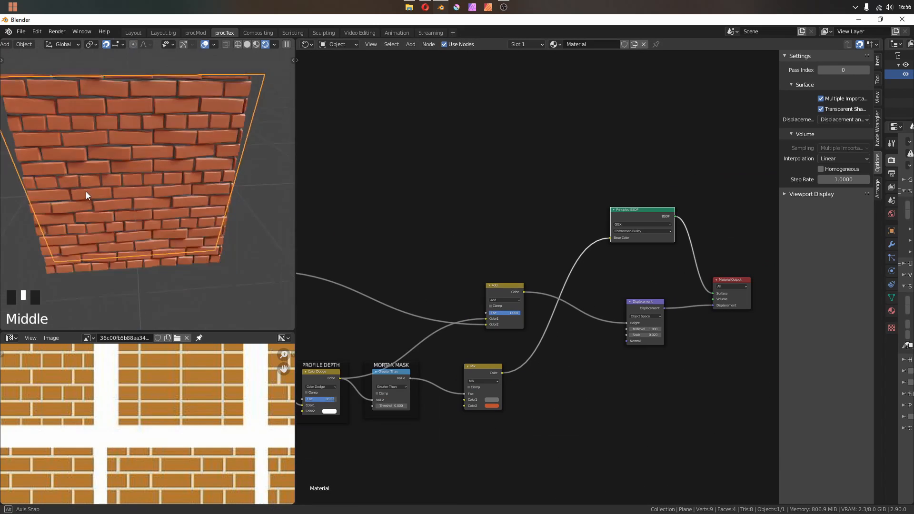
# Examine the tilt of individual bricks from several angles and the mortar gaps between them up close
pyautogui.moveTo(86, 191); pyautogui.dragTo(82, 226, button='middle')
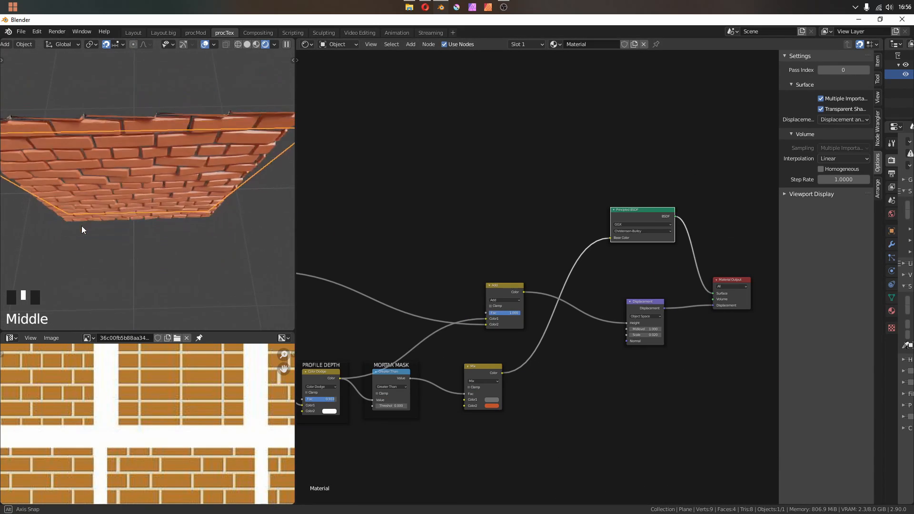
pyautogui.scroll(2, 194, 202)
pyautogui.scroll(2, 115, 181)
pyautogui.moveTo(191, 196)
pyautogui.mouseDown(button='middle')
pyautogui.moveTo(114, 181)
pyautogui.moveTo(177, 196)
pyautogui.mouseUp(button='middle')
pyautogui.press('d')
pyautogui.moveTo(170, 194)
pyautogui.mouseDown()
pyautogui.moveTo(130, 239)
pyautogui.moveTo(89, 254)
pyautogui.mouseUp()
pyautogui.moveTo(200, 190)
pyautogui.mouseDown()
pyautogui.moveTo(244, 285)
pyautogui.moveTo(244, 274)
pyautogui.mouseUp()
pyautogui.moveTo(97, 232); pyautogui.dragTo(98, 234)
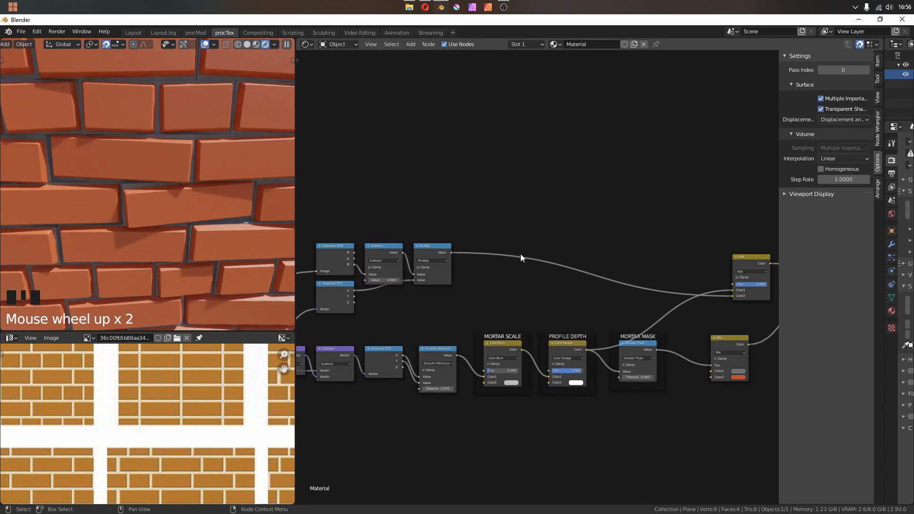
pyautogui.keyDown('shift'); pyautogui.moveTo(442, 233); pyautogui.dragTo(170, 192, button='middle'); pyautogui.keyUp('shift')
pyautogui.scroll(4, 133, 190)
pyautogui.scroll(2, 191, 185)
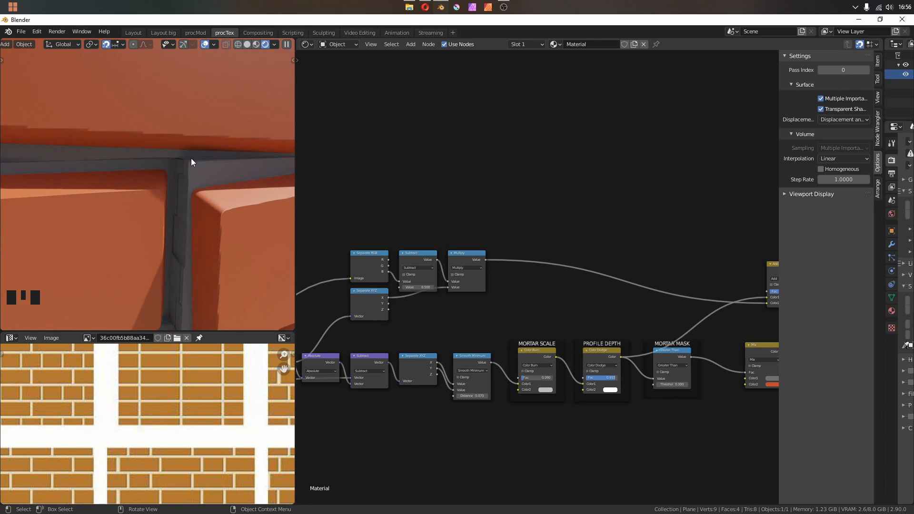
# Link the MORTAR MASK Greater Than value to the Fac of the Add node feeding the displacement and inspect the mortar gaps
pyautogui.moveTo(457, 225); pyautogui.dragTo(466, 153, button='middle')
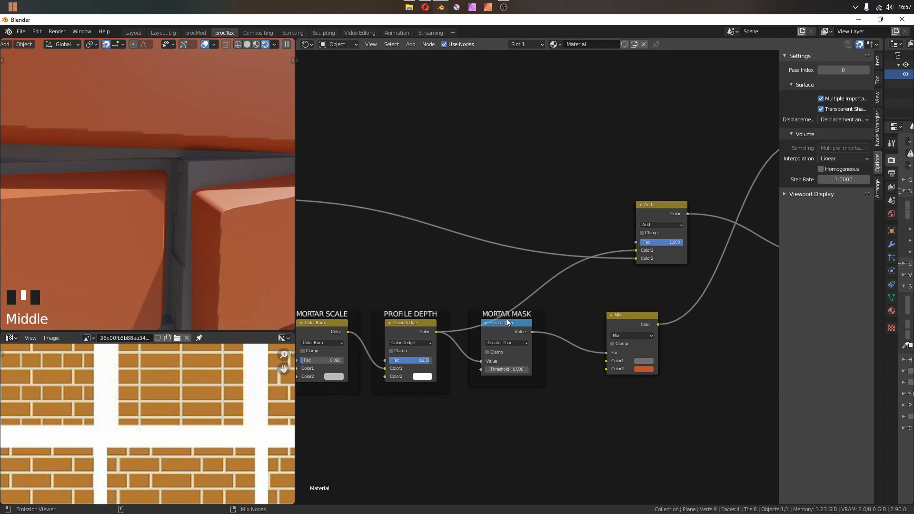
pyautogui.keyDown('ctrl'); pyautogui.keyDown('shift'); pyautogui.click(506, 317); pyautogui.keyUp('shift'); pyautogui.keyUp('ctrl')
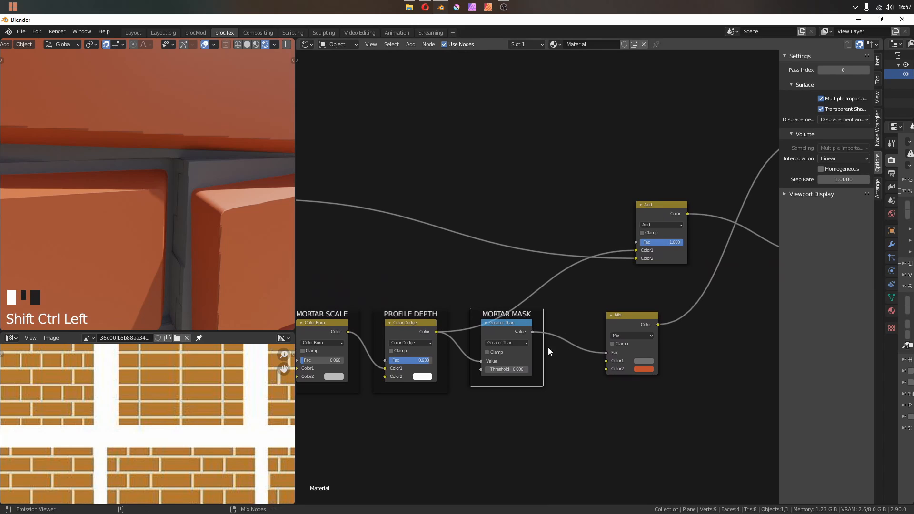
pyautogui.moveTo(548, 348); pyautogui.dragTo(463, 354, button='middle')
pyautogui.moveTo(475, 344); pyautogui.dragTo(579, 256)
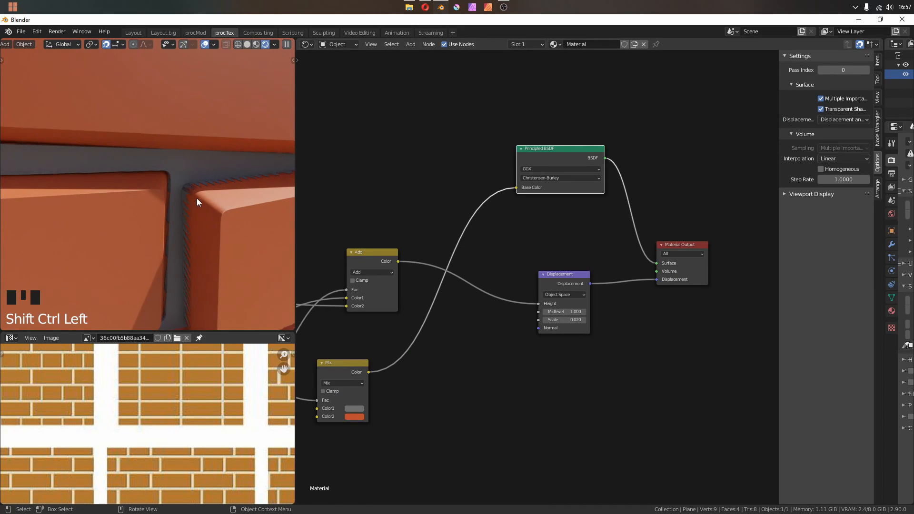
pyautogui.moveTo(196, 198); pyautogui.dragTo(195, 271, button='middle')
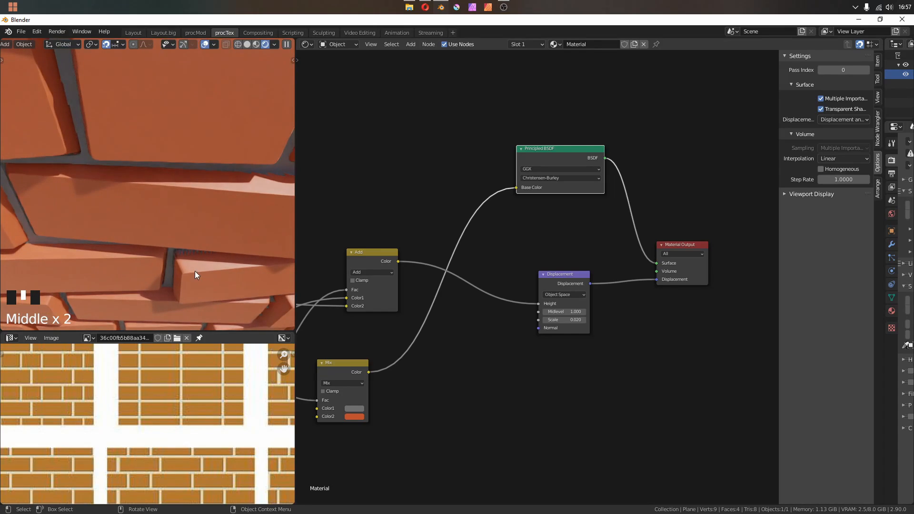
# Insert a duplicate of the Add node after Multiply, set to Mix with the Multiply value feeding Color2
pyautogui.moveTo(330, 207); pyautogui.dragTo(700, 235, button='middle')
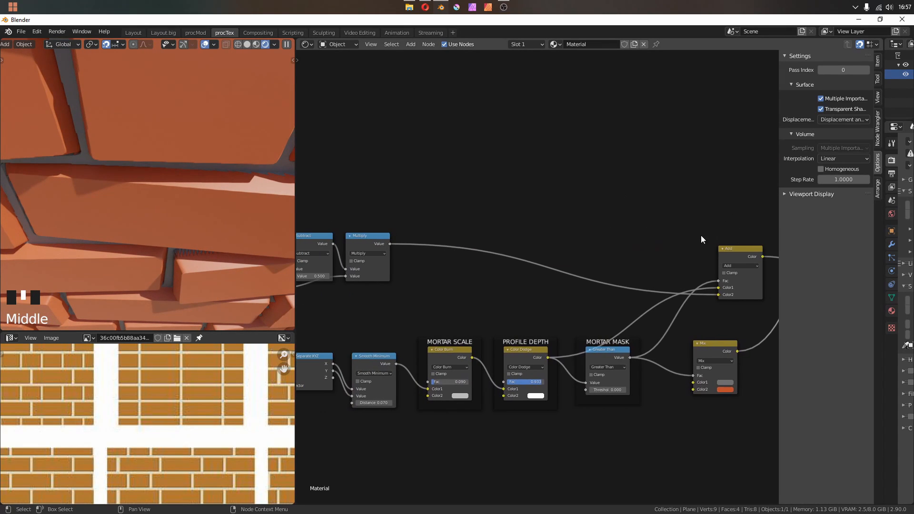
pyautogui.click(744, 251)
pyautogui.hotkey('shift', 'd')
pyautogui.click(414, 248)
pyautogui.scroll(3, 421, 250)
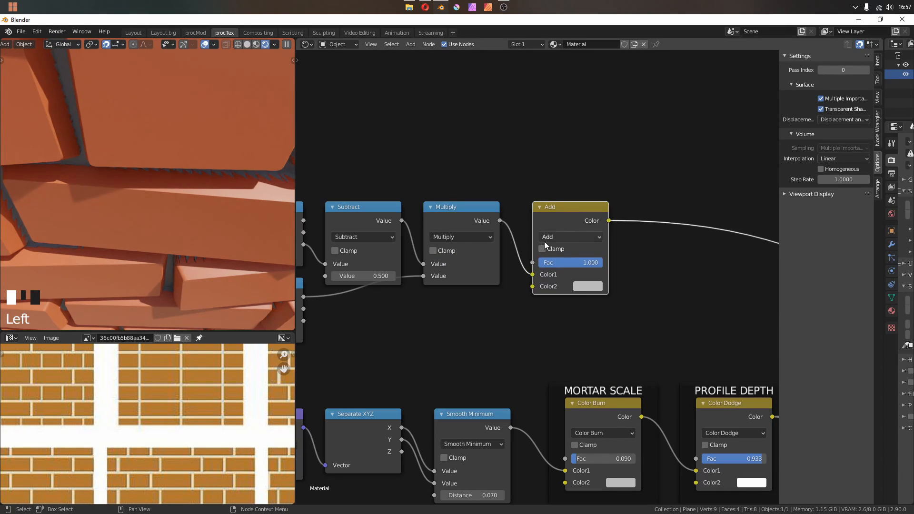
pyautogui.click(544, 237)
pyautogui.click(549, 241)
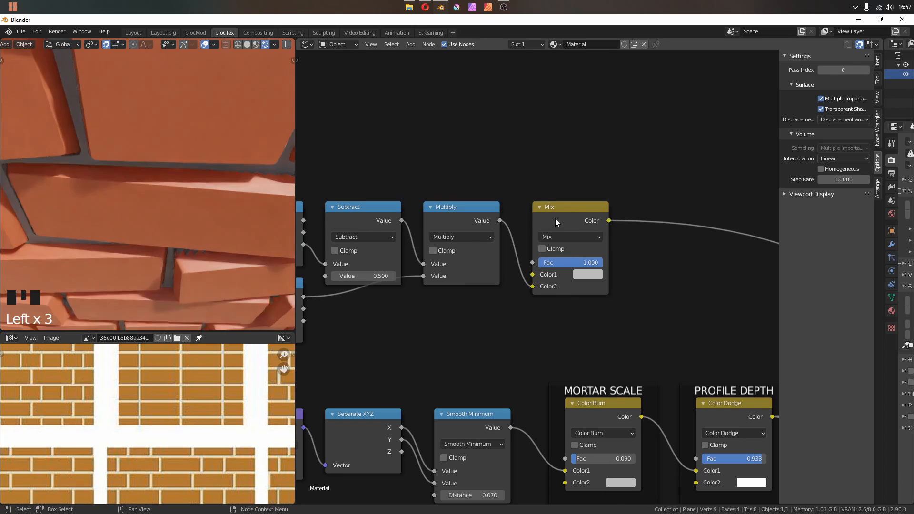
# Set the new Mix node's Color1 to black and adjust its Fac to control the brick tilt strength
pyautogui.moveTo(555, 218); pyautogui.dragTo(609, 186)
pyautogui.click(636, 239)
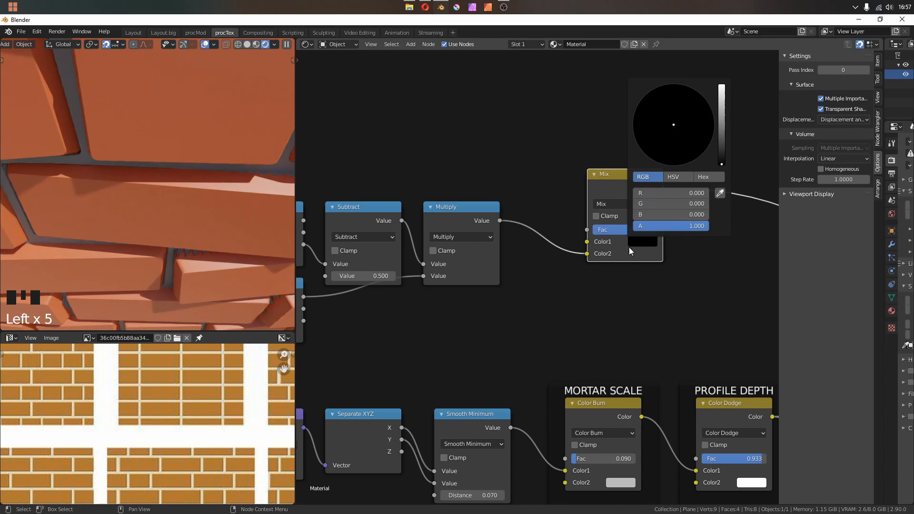
pyautogui.click(622, 270)
pyautogui.moveTo(640, 233); pyautogui.dragTo(658, 232)
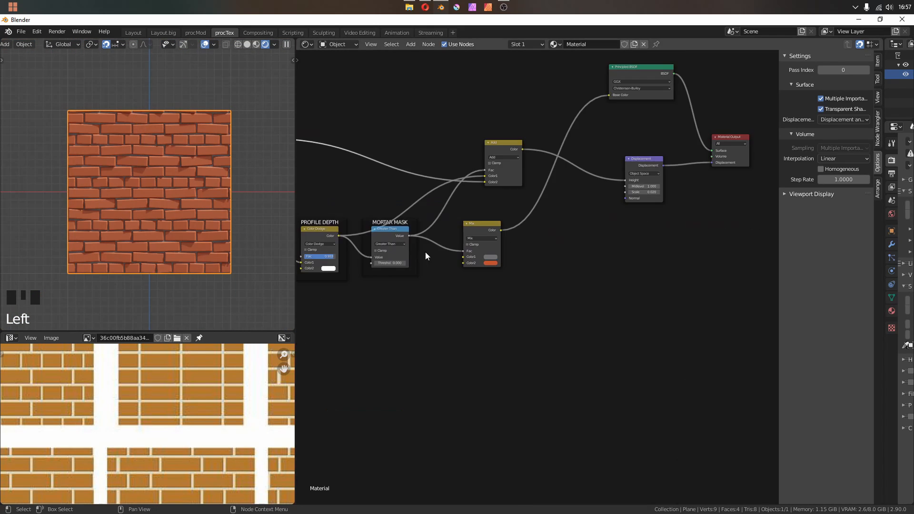
# Duplicate the brick colour Mix node below the MORTAR MASK, link it to the original's Color2, and set its Fac to 1.000
pyautogui.scroll(5, 425, 252)
pyautogui.moveTo(476, 286); pyautogui.dragTo(605, 272, button='middle')
pyautogui.click(576, 185)
pyautogui.hotkey('shift', 'd')
pyautogui.click(471, 281)
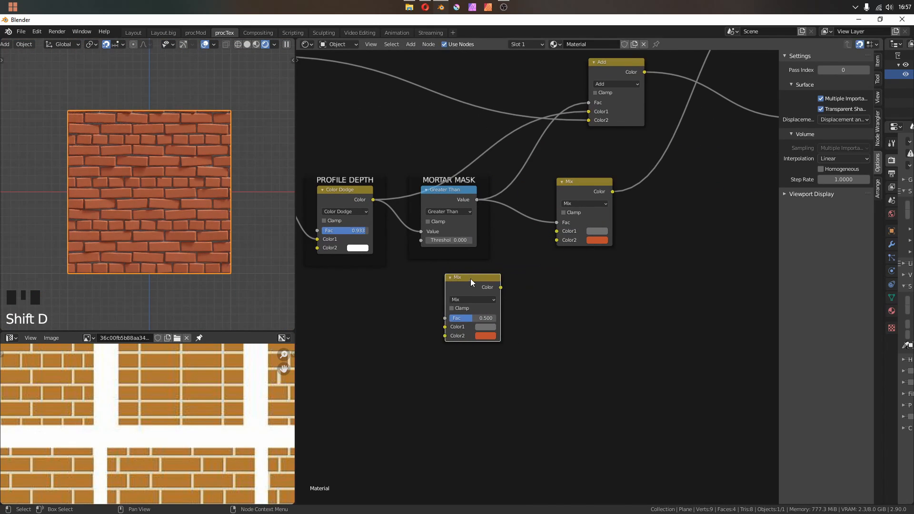
pyautogui.moveTo(502, 287); pyautogui.dragTo(556, 240)
pyautogui.scroll(4, 564, 261)
pyautogui.moveTo(563, 261); pyautogui.dragTo(580, 245, button='middle')
pyautogui.moveTo(467, 312); pyautogui.dragTo(502, 308)
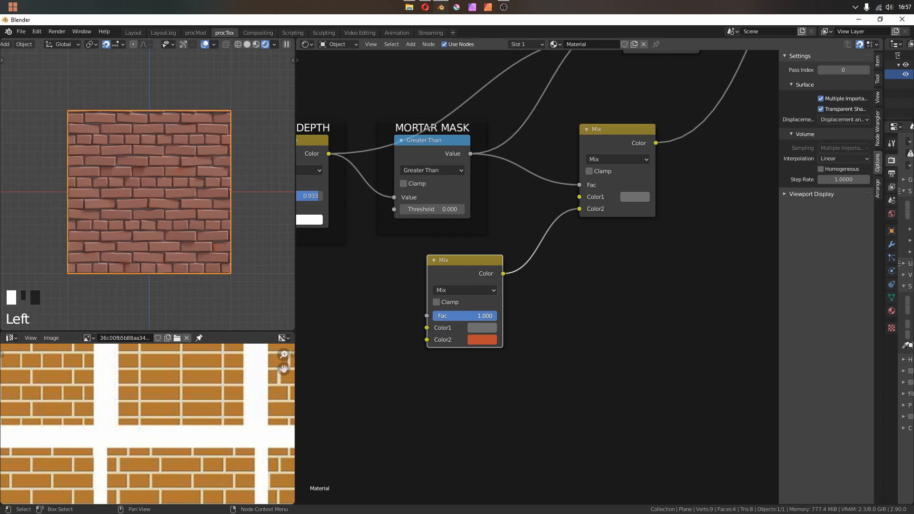
# Copy the duplicated Mix node's orange-red Color2 onto its Color1
pyautogui.moveTo(502, 308); pyautogui.dragTo(385, 346, button='middle')
pyautogui.scroll(4, 539, 288)
pyautogui.click(583, 187)
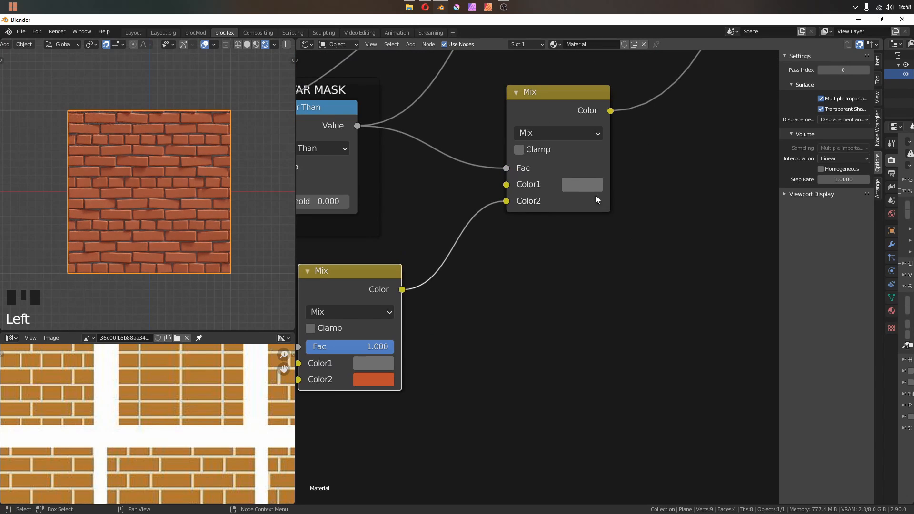
pyautogui.moveTo(572, 334); pyautogui.dragTo(570, 315)
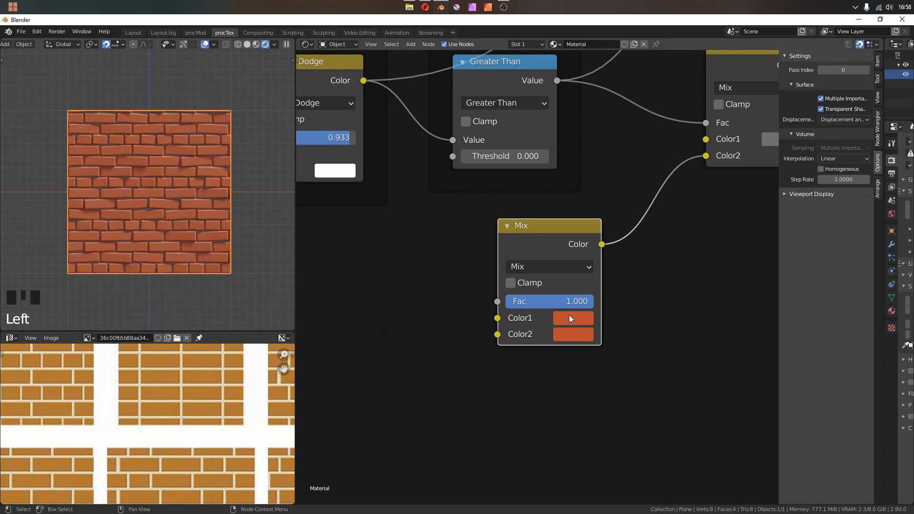
# Connect the White Noise Texture node to the brick colour Mix node below the MORTAR MASK
pyautogui.scroll(-8, 466, 320)
pyautogui.moveTo(466, 319); pyautogui.dragTo(653, 300, button='middle')
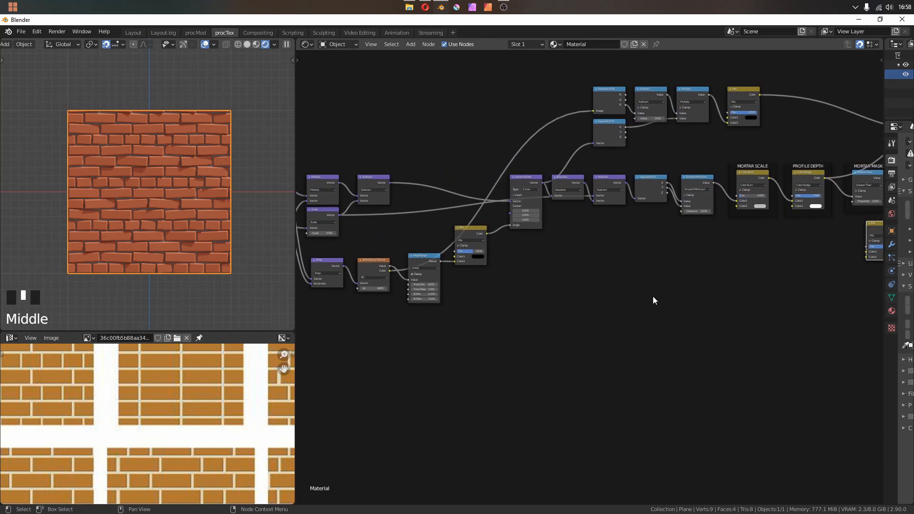
pyautogui.scroll(-1, 395, 298)
pyautogui.click(376, 277)
pyautogui.click(778, 255)
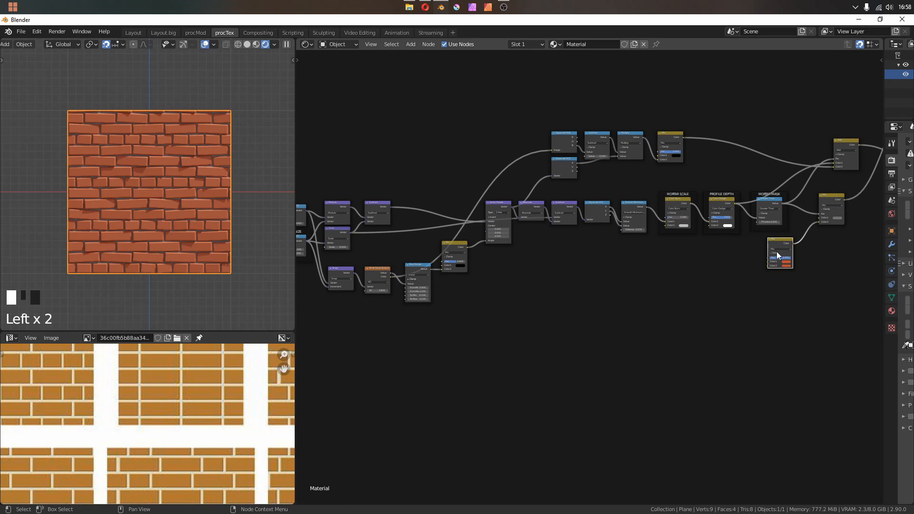
# Connect the White Noise Texture node's output to the Color2 input of the brick-colour mix node
pyautogui.scroll(-1, 443, 278)
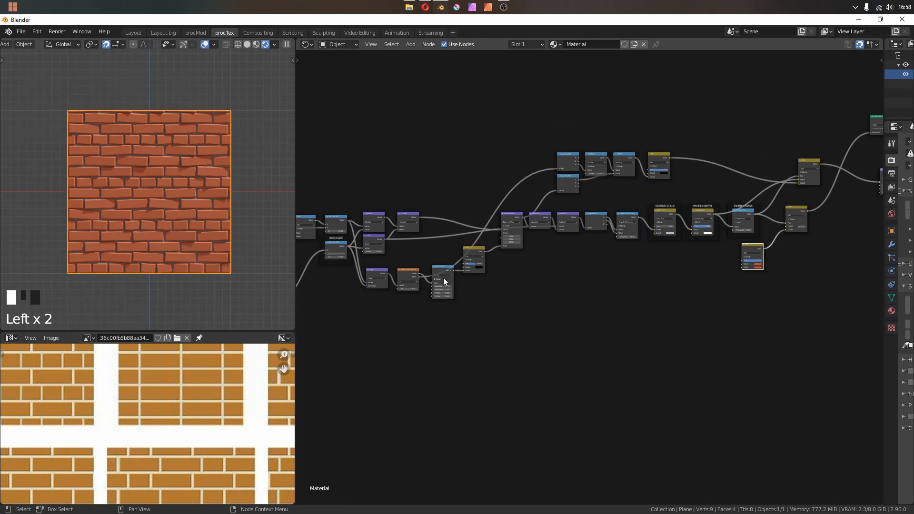
pyautogui.moveTo(648, 270); pyautogui.dragTo(655, 296, button='middle')
pyautogui.scroll(1, 636, 301)
pyautogui.keyDown('alt'); pyautogui.keyDown('shift'); pyautogui.moveTo(376, 300); pyautogui.dragTo(787, 269, button='right'); pyautogui.keyUp('shift'); pyautogui.keyUp('alt')
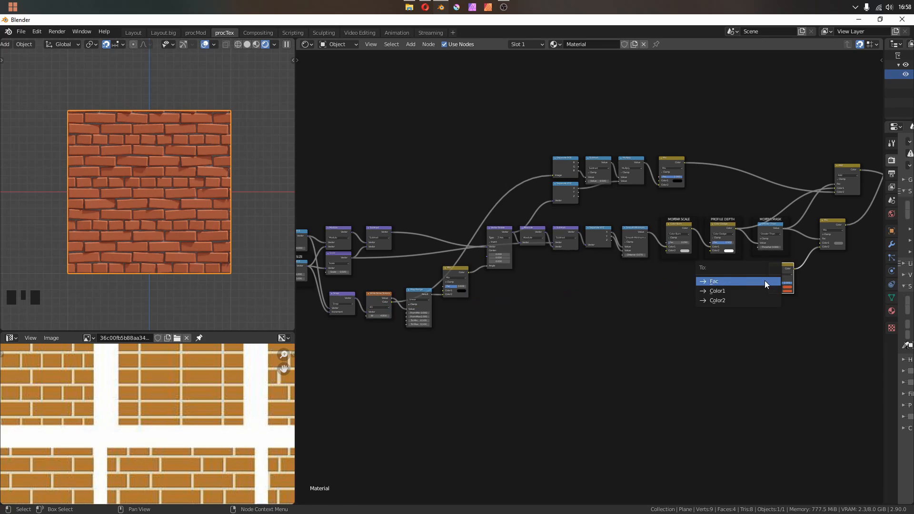
pyautogui.click(741, 299)
# Set the brick-colour mix node to Multiply blending with a factor of 0.300
pyautogui.scroll(8, 838, 286)
pyautogui.click(493, 220)
pyautogui.click(490, 301)
pyautogui.moveTo(495, 277); pyautogui.dragTo(518, 272)
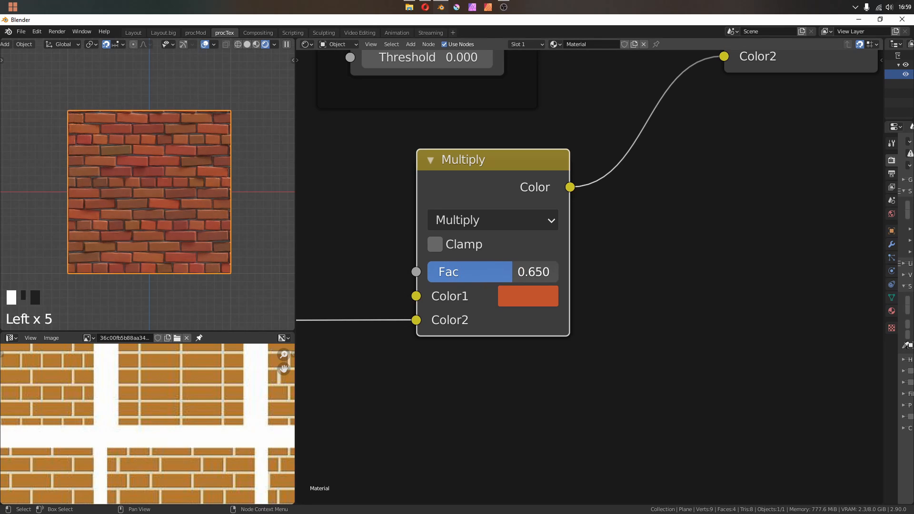
pyautogui.moveTo(109, 191); pyautogui.dragTo(157, 190, button='middle')
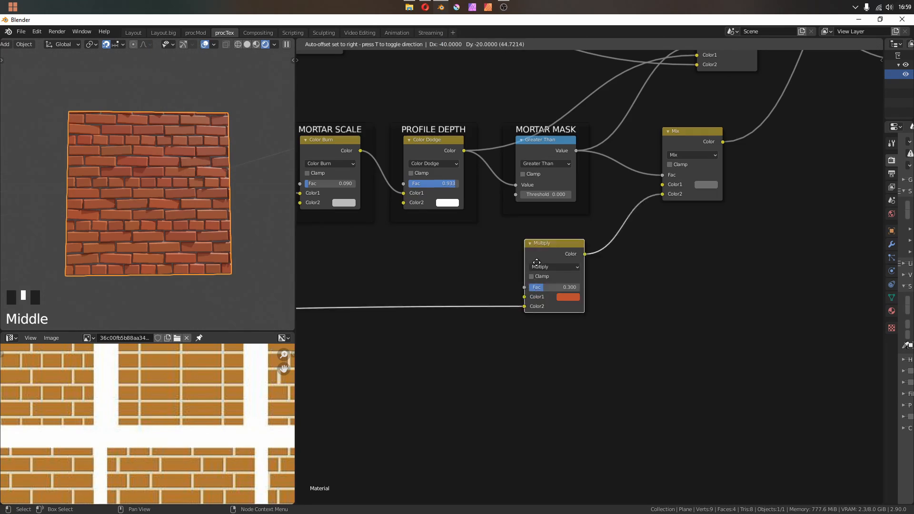
# Move the Multiply node back in the graph, place a duplicate after it and switch the duplicate to Mix blending
pyautogui.moveTo(555, 251); pyautogui.dragTo(431, 301)
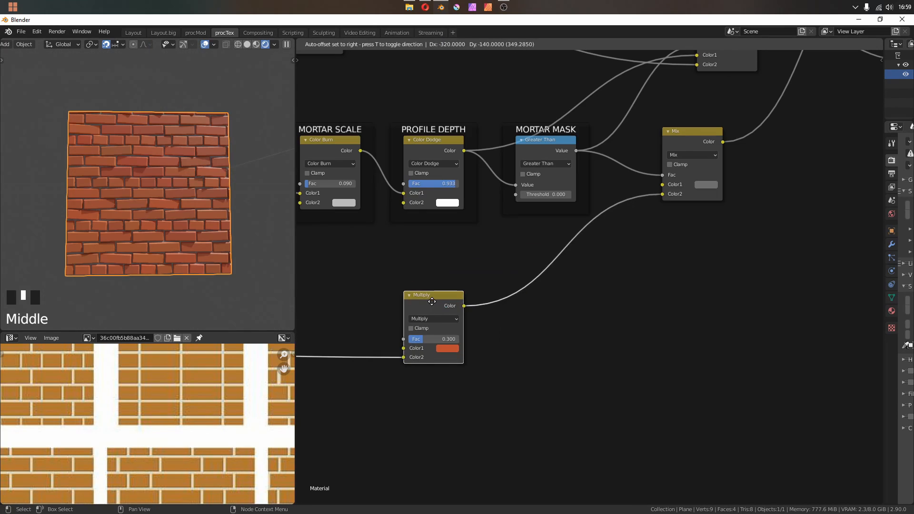
pyautogui.hotkey('shift', 'd')
pyautogui.click(545, 260)
pyautogui.click(549, 276)
pyautogui.click(551, 285)
# Set the duplicated Mix node's factor to 1.000 and its Color2 to a light orange
pyautogui.click(562, 315)
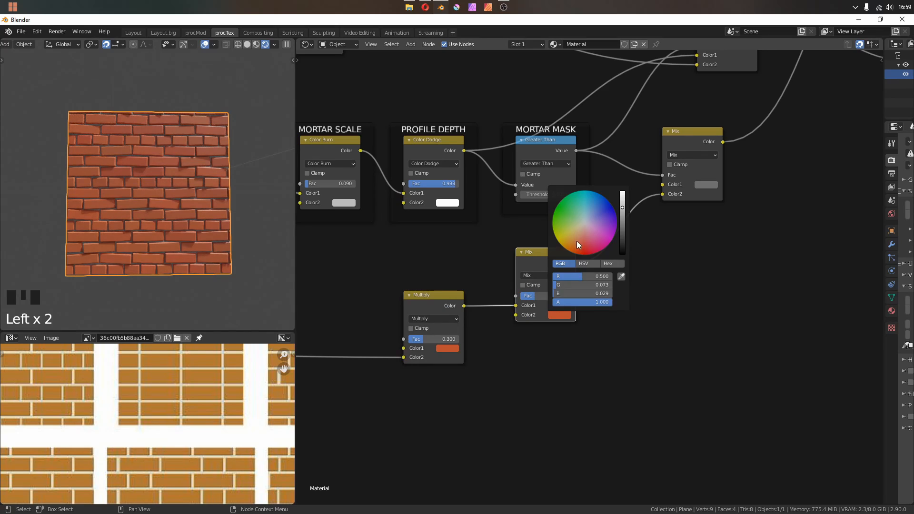
pyautogui.click(559, 315)
pyautogui.moveTo(578, 237); pyautogui.dragTo(573, 243)
pyautogui.click(556, 320)
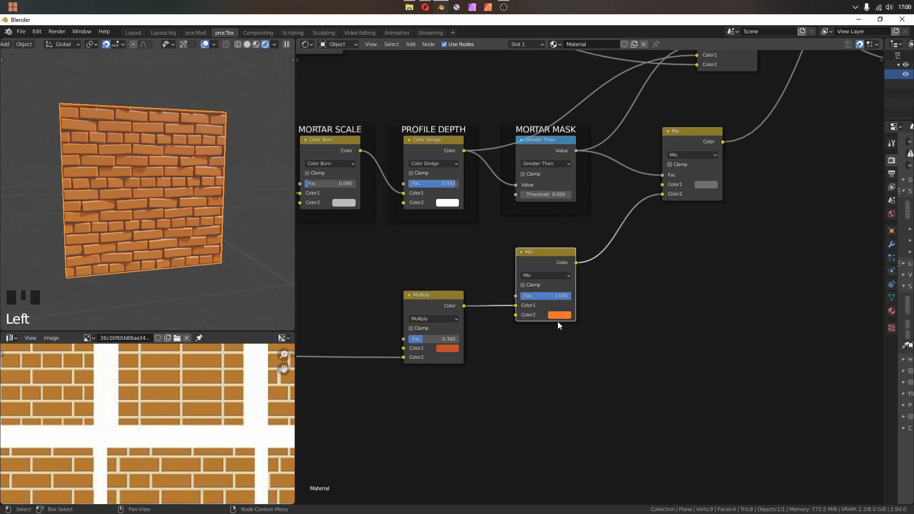
pyautogui.click(556, 315)
pyautogui.moveTo(573, 245); pyautogui.dragTo(579, 245)
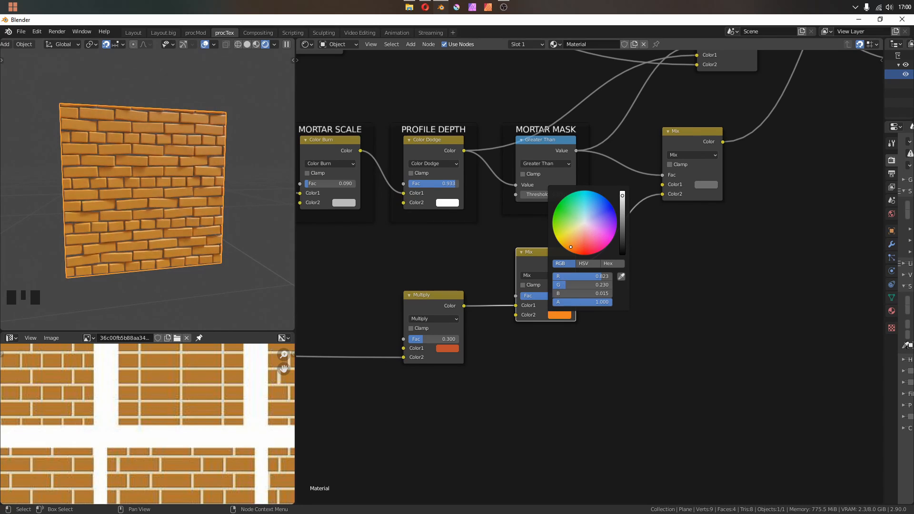
pyautogui.moveTo(91, 150); pyautogui.dragTo(108, 153, button='middle')
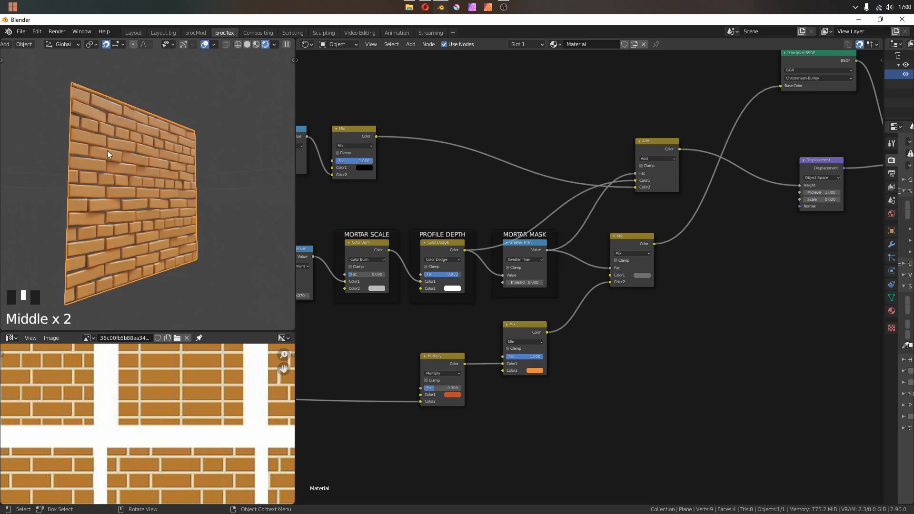
# Reposition the Principled BSDF node and toggle the display of its unused sockets
pyautogui.moveTo(607, 165); pyautogui.dragTo(401, 308, button='middle')
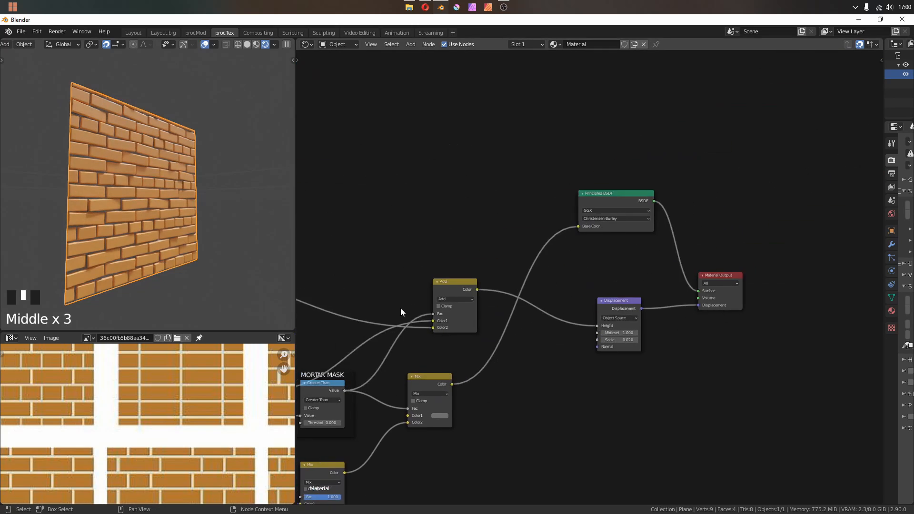
pyautogui.click(603, 190)
pyautogui.moveTo(613, 197); pyautogui.dragTo(606, 133)
pyautogui.hotkey('ctrl', 'h')
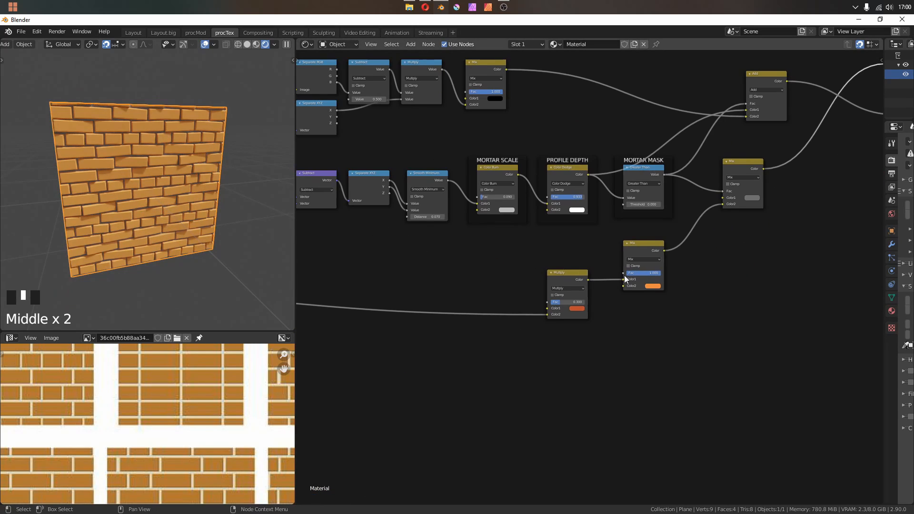
# Lower the orange Mix node's factor to 0.467 and move the Multiply node out of the way
pyautogui.moveTo(629, 274); pyautogui.dragTo(621, 275)
pyautogui.scroll(8, 629, 276)
pyautogui.scroll(3, 627, 277)
pyautogui.moveTo(710, 267); pyautogui.dragTo(709, 268)
pyautogui.moveTo(709, 267); pyautogui.dragTo(658, 268)
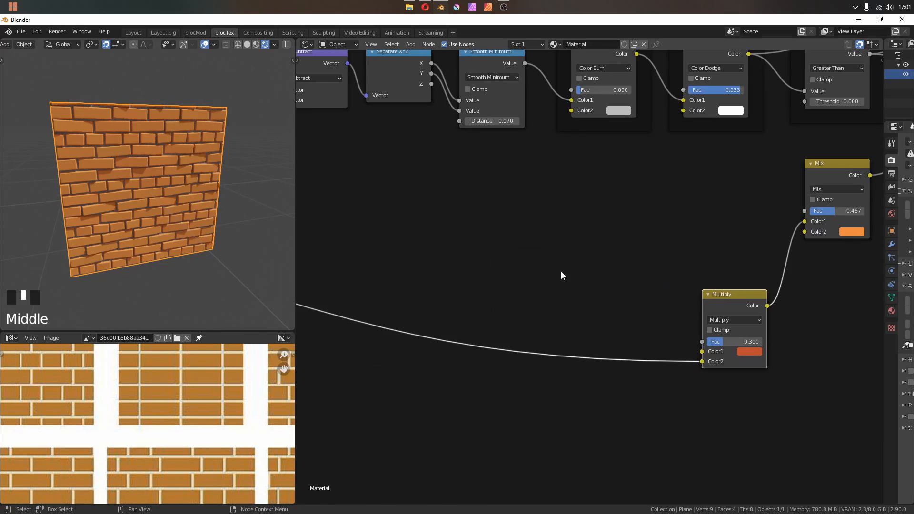
# Add a Noise Texture and a Texture Coordinate node below the mortar nodes, with UV feeding the noise's vector input
pyautogui.moveTo(494, 250); pyautogui.dragTo(545, 282, button='middle')
pyautogui.hotkey('shift', 'a')
pyautogui.moveTo(465, 199)
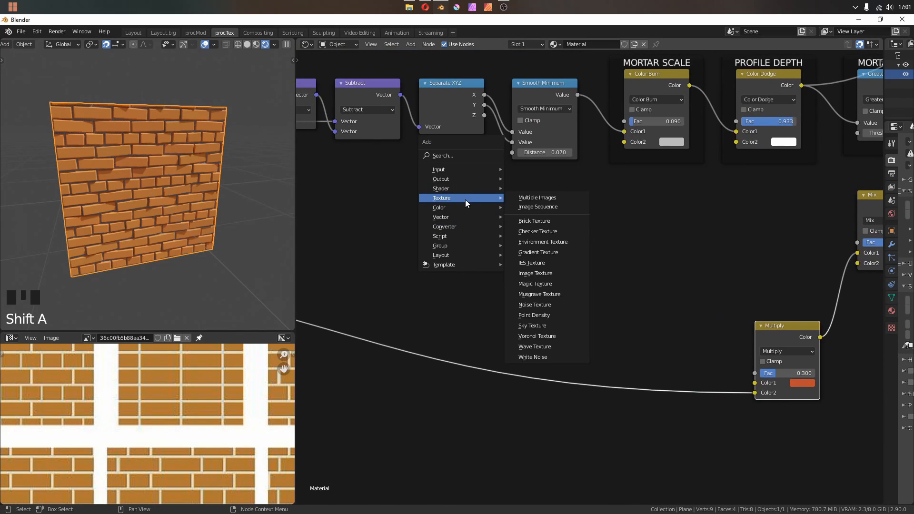
pyautogui.hotkey('shift', 'a')
pyautogui.moveTo(452, 213)
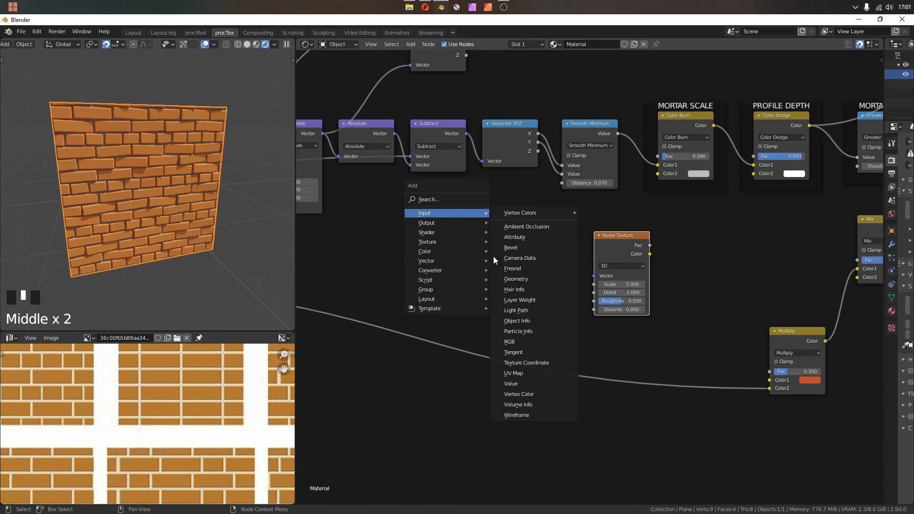
pyautogui.click(529, 361)
pyautogui.click(466, 216)
pyautogui.moveTo(523, 247); pyautogui.dragTo(595, 275)
# Add a Math node after the noise, set it to Greater Than and connect it to the orange Mix node's factor
pyautogui.hotkey('shift', 'a')
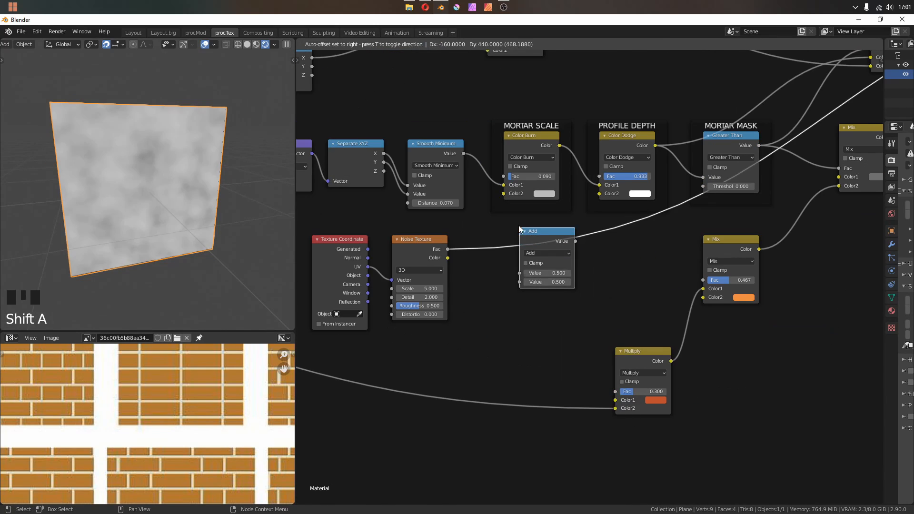
pyautogui.click(533, 265)
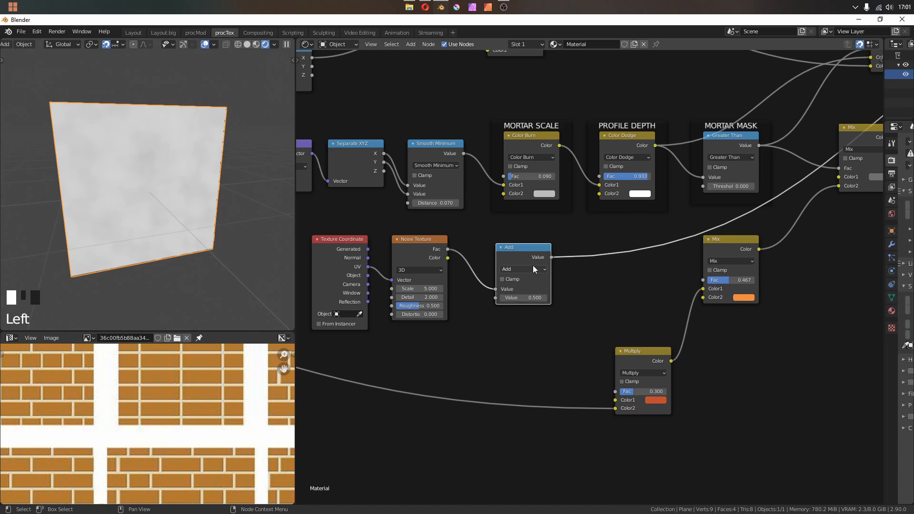
pyautogui.click(532, 265)
pyautogui.click(595, 327)
pyautogui.scroll(-3, 756, 253)
pyautogui.moveTo(756, 252); pyautogui.dragTo(667, 260, button='middle')
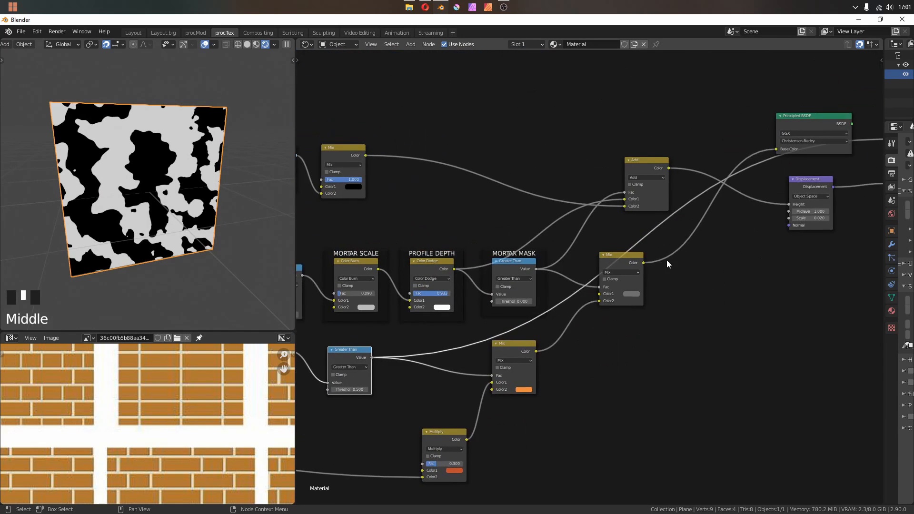
# Connect the Snap node's vector output to the Noise Texture's vector input and delete the Texture Coordinate node
pyautogui.moveTo(312, 376); pyautogui.dragTo(432, 368, button='middle')
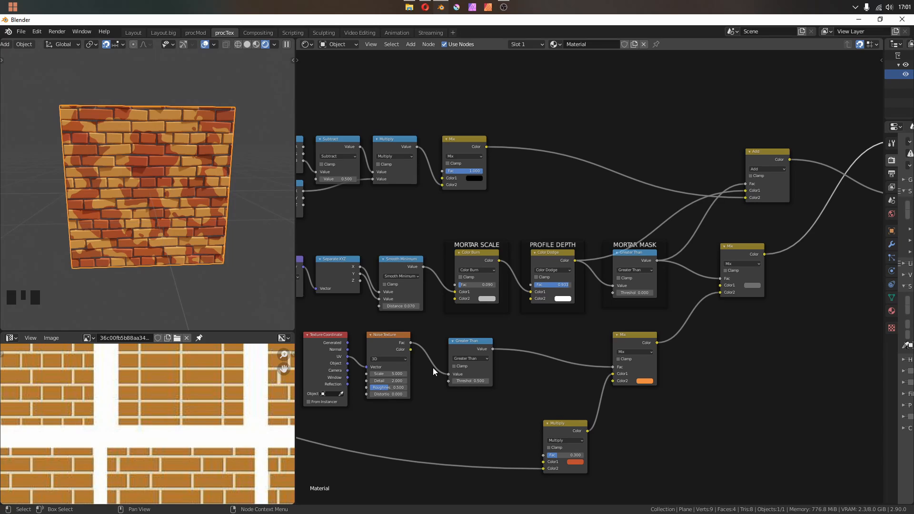
pyautogui.scroll(-3, 432, 367)
pyautogui.moveTo(434, 376); pyautogui.dragTo(567, 362, button='middle')
pyautogui.scroll(-3, 569, 367)
pyautogui.moveTo(497, 366); pyautogui.dragTo(653, 356, button='middle')
pyautogui.scroll(5, 592, 356)
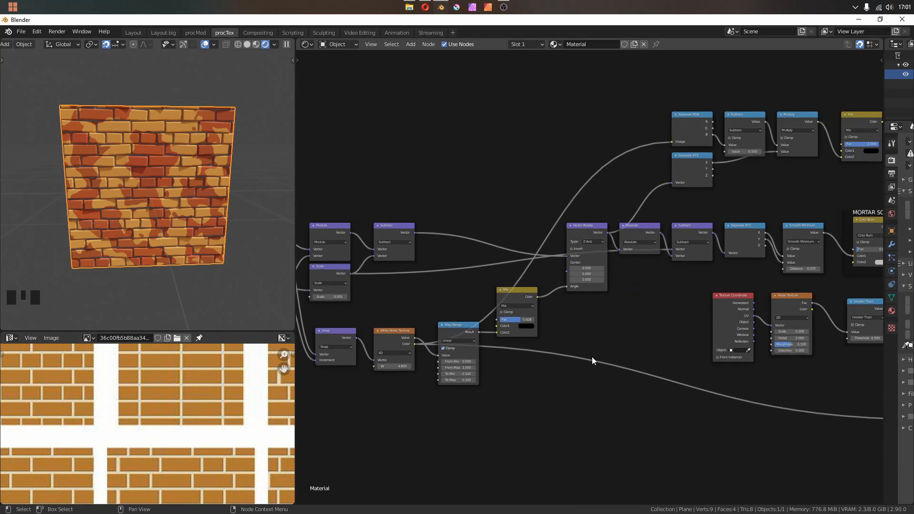
pyautogui.moveTo(438, 347); pyautogui.dragTo(444, 346, button='middle')
pyautogui.keyDown('ctrl'); pyautogui.keyDown('shift'); pyautogui.click(339, 347); pyautogui.keyUp('shift'); pyautogui.keyUp('ctrl')
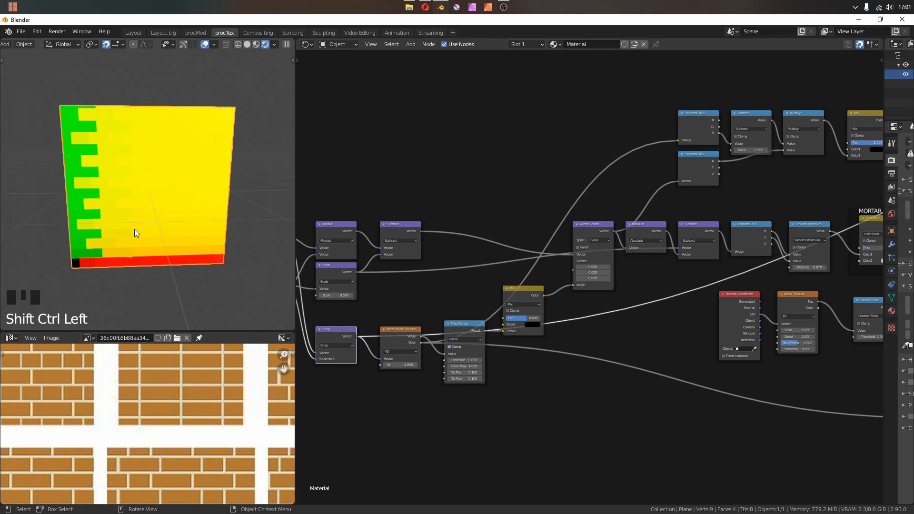
pyautogui.moveTo(357, 337); pyautogui.dragTo(773, 323)
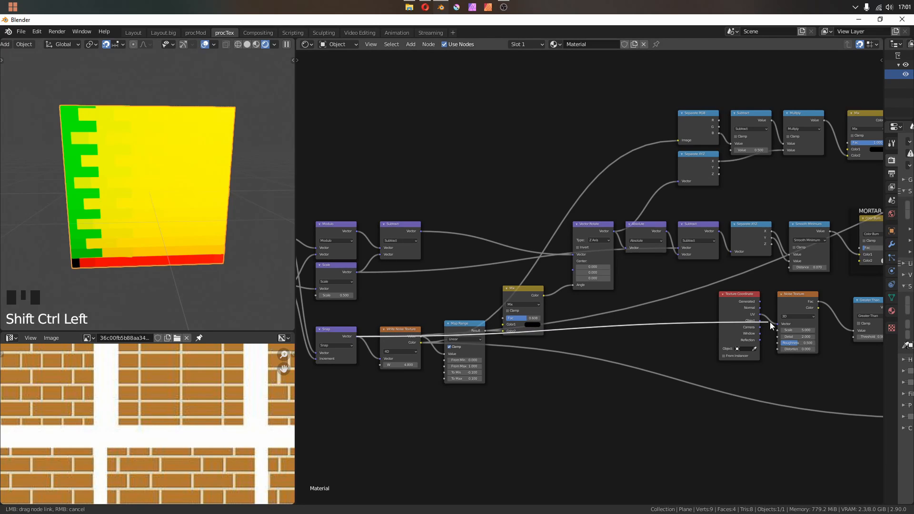
pyautogui.click(743, 307)
pyautogui.press('x')
# Preview the Noise Texture on the plane and set its scale to 0.200
pyautogui.moveTo(726, 312); pyautogui.dragTo(510, 322, button='middle')
pyautogui.scroll(6, 618, 314)
pyautogui.moveTo(618, 314); pyautogui.dragTo(501, 269, button='middle')
pyautogui.keyDown('ctrl'); pyautogui.keyDown('shift'); pyautogui.click(454, 276); pyautogui.keyUp('shift'); pyautogui.keyUp('ctrl')
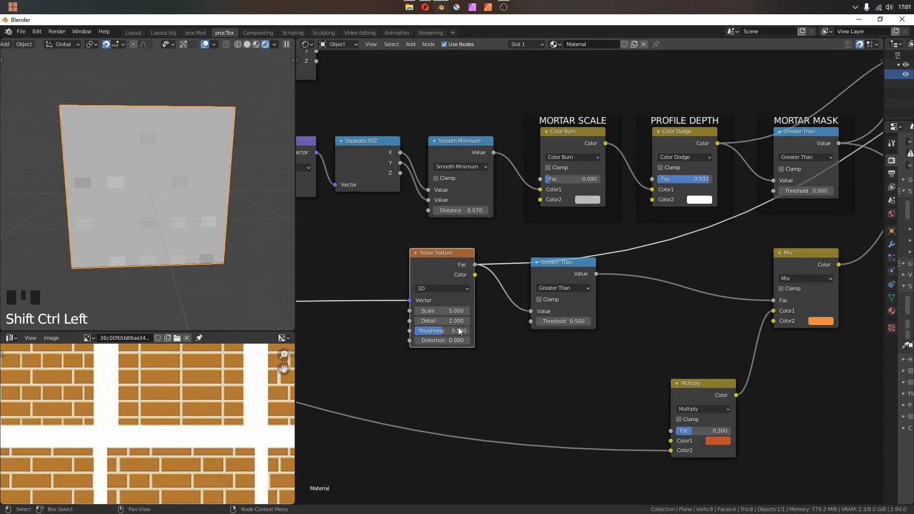
pyautogui.moveTo(443, 310); pyautogui.dragTo(434, 310)
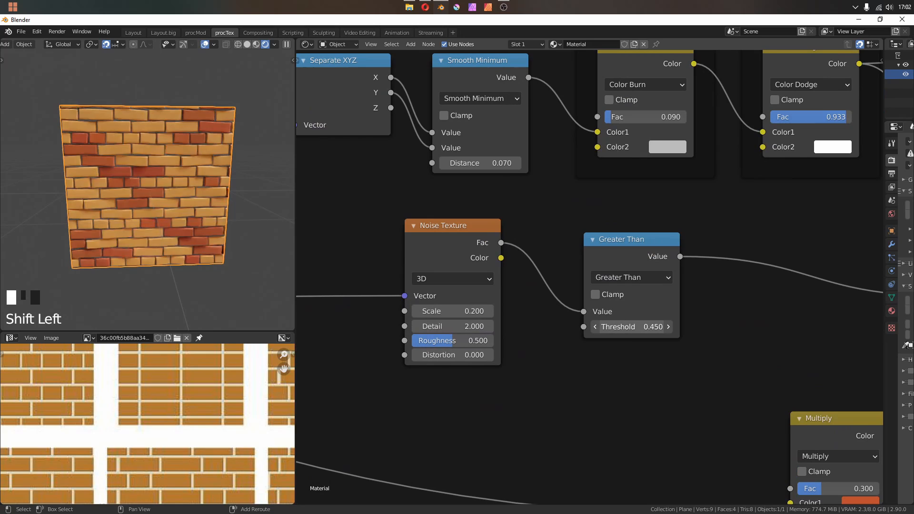
# Switch the noise to 4D with W 0.550, scale 0.080 and detail 0, and set the Greater Than threshold to 0.690
pyautogui.keyDown('shift'); pyautogui.moveTo(630, 327); pyautogui.dragTo(638, 326); pyautogui.keyUp('shift')
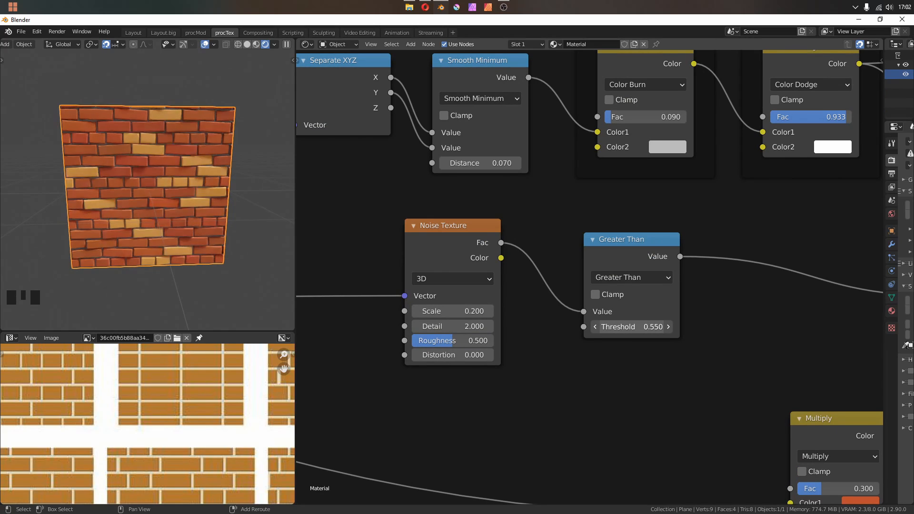
pyautogui.keyDown('shift'); pyautogui.moveTo(454, 311); pyautogui.dragTo(440, 311); pyautogui.keyUp('shift')
pyautogui.click(452, 279)
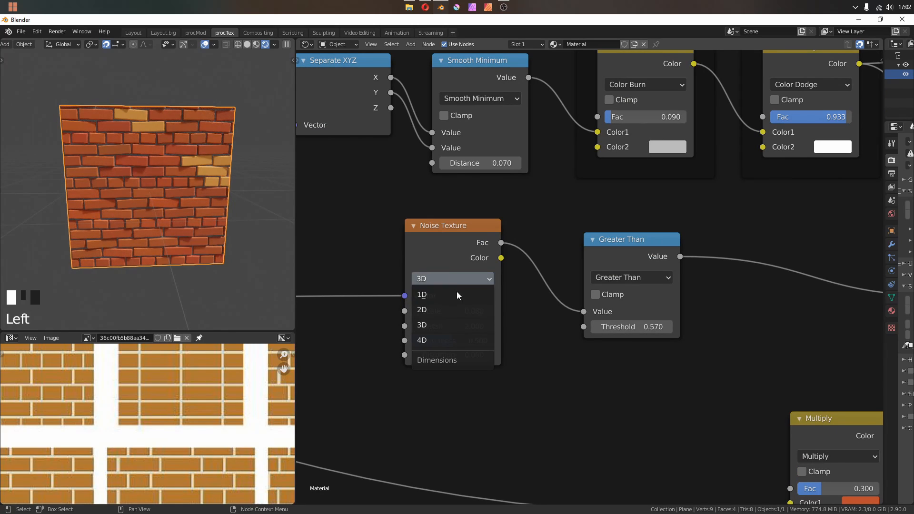
pyautogui.click(455, 336)
pyautogui.scroll(-3, 673, 322)
pyautogui.moveTo(171, 229); pyautogui.dragTo(161, 262, button='middle')
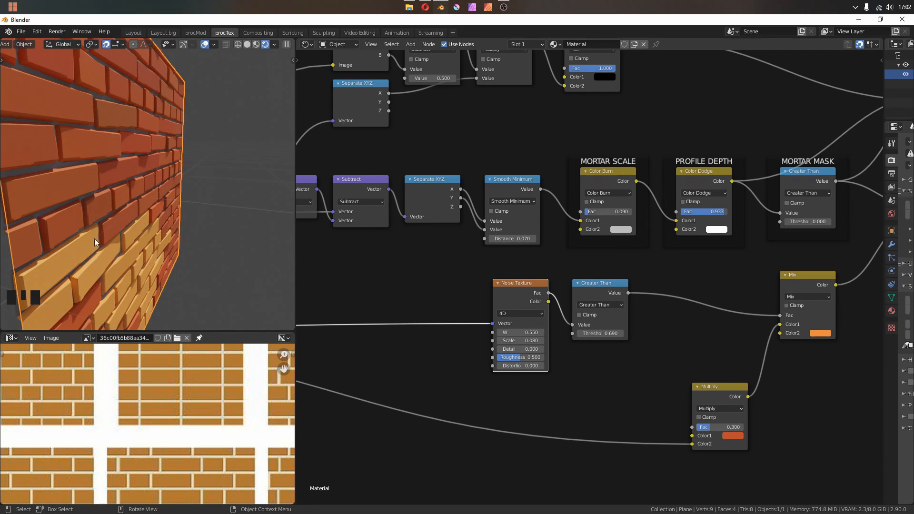
pyautogui.moveTo(95, 239)
pyautogui.mouseDown(button='middle')
pyautogui.moveTo(133, 247)
pyautogui.moveTo(87, 238)
pyautogui.mouseUp(button='middle')
pyautogui.scroll(-3, 138, 284)
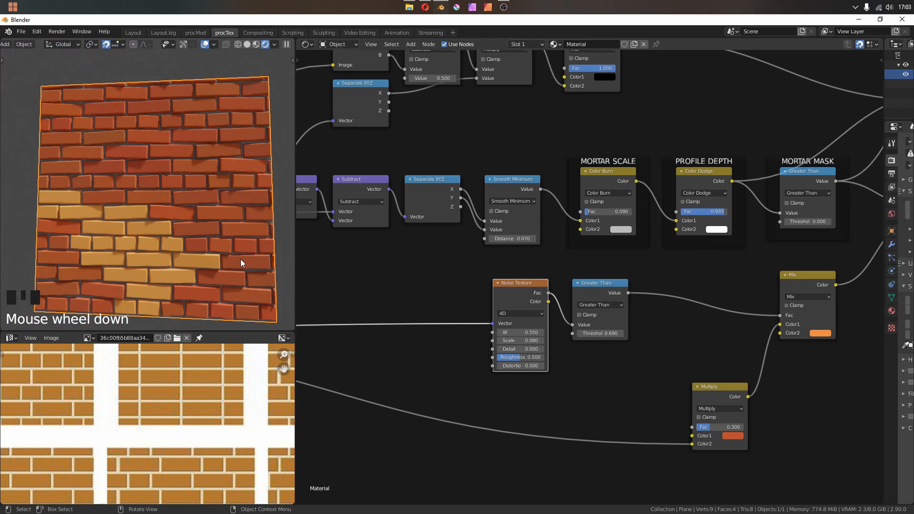
# Set the factor of the Mix node driving the brick rotation to 0.675 and move the noise mask nodes lower in the graph
pyautogui.scroll(-3, 488, 374)
pyautogui.moveTo(488, 374); pyautogui.dragTo(612, 301, button='middle')
pyautogui.moveTo(322, 255); pyautogui.dragTo(415, 249, button='middle')
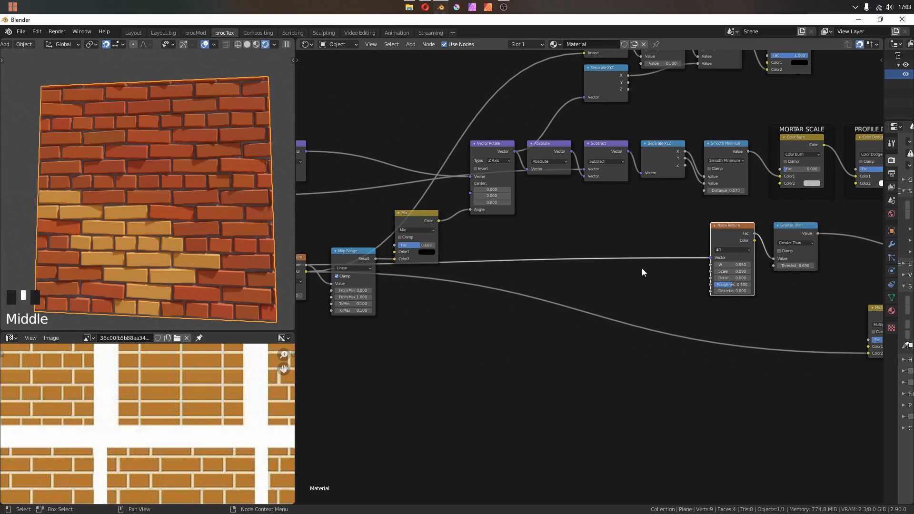
pyautogui.moveTo(352, 178); pyautogui.dragTo(353, 178)
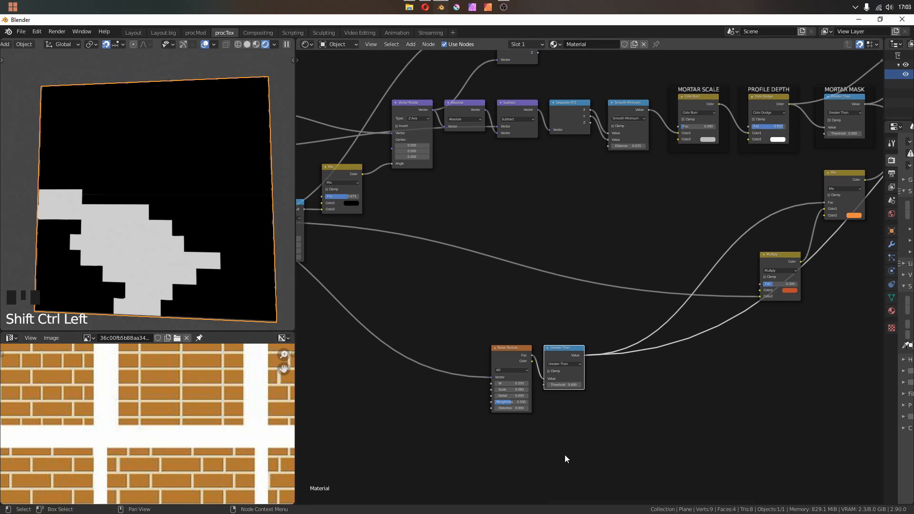
# Duplicate the Greater Than node as a Subtract node that subtracts the mask from 1.000, and preview the inverted mask
pyautogui.scroll(4, 565, 452)
pyautogui.click(559, 376)
pyautogui.hotkey('shift', 'd')
pyautogui.click(550, 304)
pyautogui.click(550, 324)
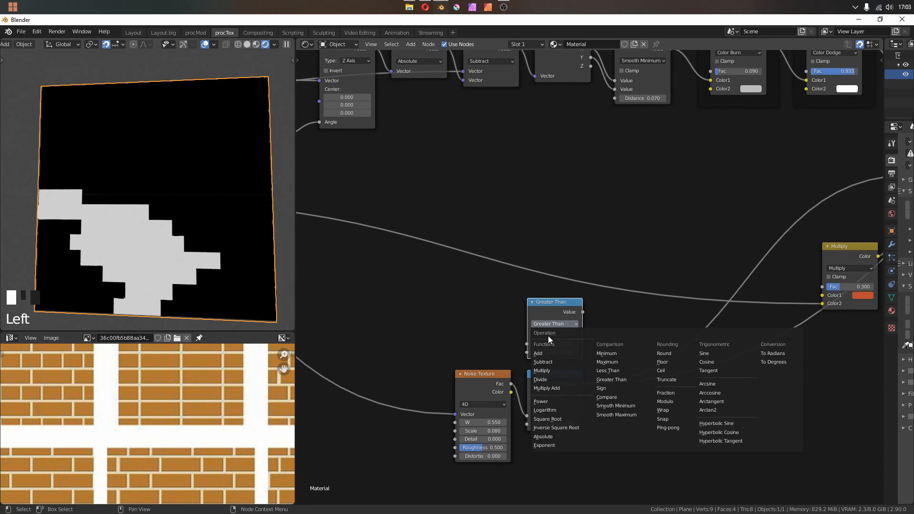
pyautogui.click(555, 363)
pyautogui.moveTo(544, 315)
pyautogui.mouseDown()
pyautogui.moveTo(674, 239)
pyautogui.moveTo(627, 225)
pyautogui.moveTo(549, 304)
pyautogui.mouseUp()
pyautogui.press('Return')
pyautogui.keyDown('ctrl'); pyautogui.keyDown('shift'); pyautogui.click(665, 215); pyautogui.keyUp('shift'); pyautogui.keyUp('ctrl')
pyautogui.scroll(-1, 579, 305)
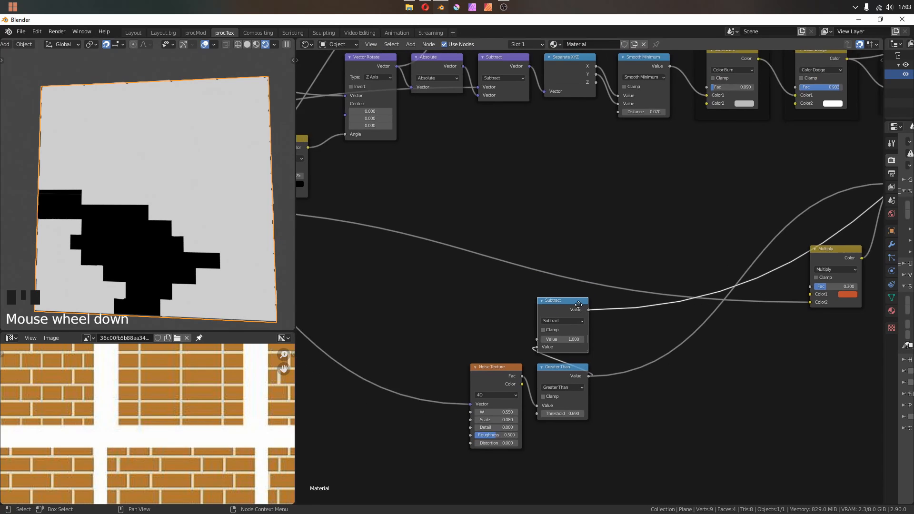
# Connect the Subtract node's output to the factors of the Vector Rotate angle's Mix node and the upper height Mix node
pyautogui.moveTo(579, 305); pyautogui.dragTo(722, 306, button='middle')
pyautogui.moveTo(732, 311); pyautogui.dragTo(406, 184)
pyautogui.scroll(2, 410, 171)
pyautogui.moveTo(742, 143); pyautogui.dragTo(520, 388, button='middle')
pyautogui.scroll(-2, 521, 388)
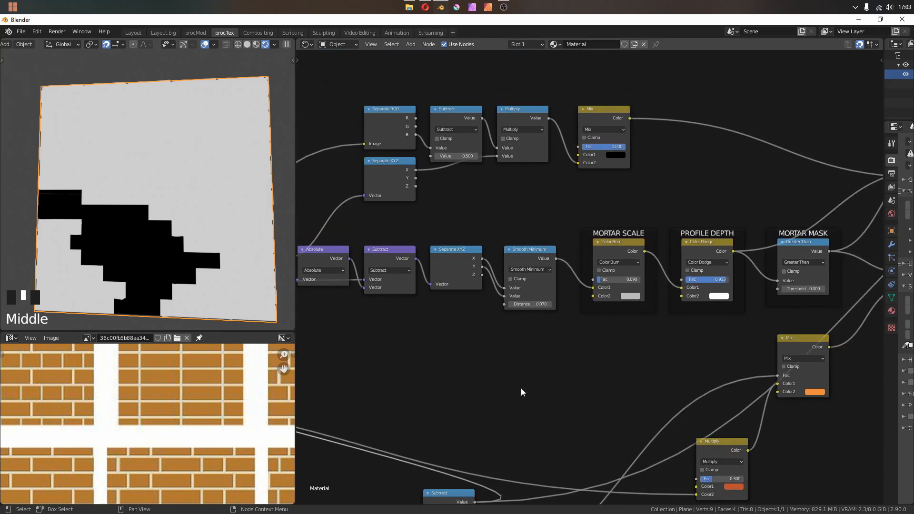
pyautogui.scroll(-1, 519, 395)
pyautogui.moveTo(491, 470); pyautogui.dragTo(578, 165)
# Reconnect the Principled BSDF to the material output to show the full brick material
pyautogui.scroll(-1, 585, 166)
pyautogui.moveTo(667, 164); pyautogui.dragTo(457, 210, button='middle')
pyautogui.keyDown('ctrl'); pyautogui.keyDown('shift'); pyautogui.click(795, 157); pyautogui.keyUp('shift'); pyautogui.keyUp('ctrl')
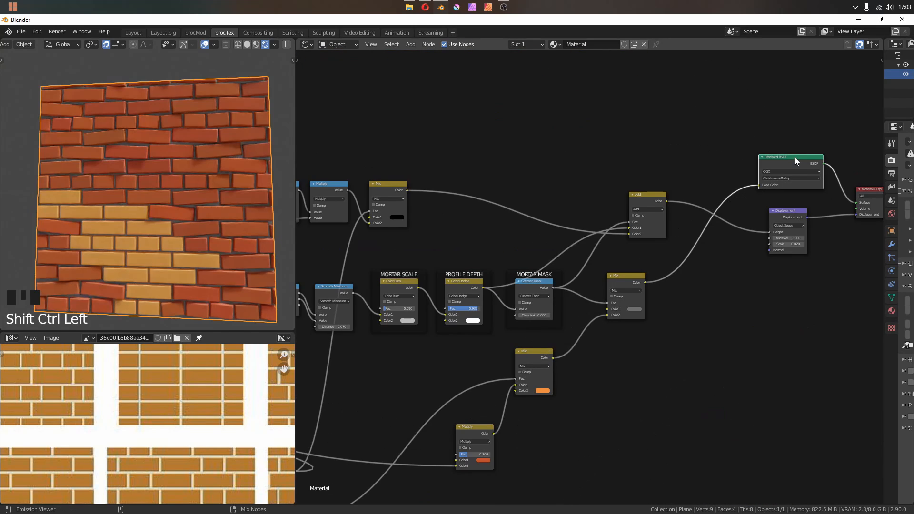
# Set the first value of the mask's Subtract node to 0.600
pyautogui.moveTo(83, 218); pyautogui.dragTo(142, 217, button='middle')
pyautogui.press('KP_1')
pyautogui.moveTo(362, 184); pyautogui.dragTo(474, 151, button='middle')
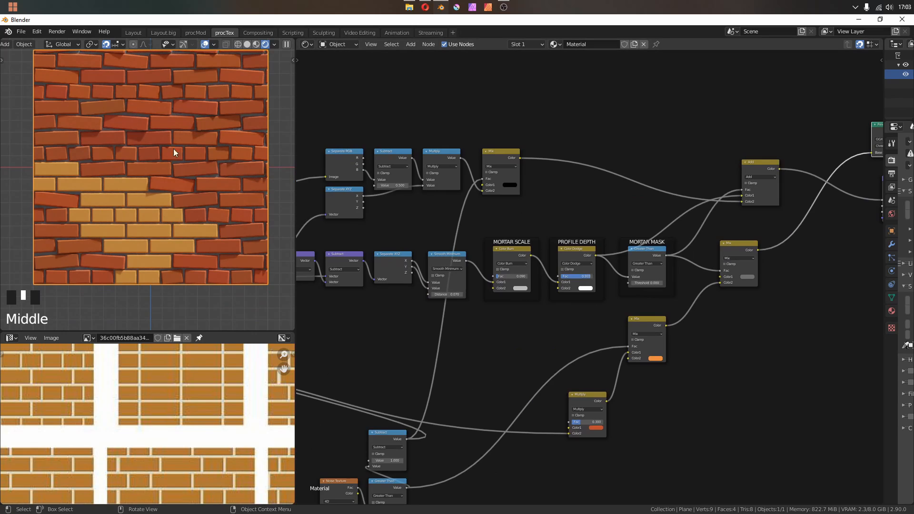
pyautogui.moveTo(463, 363); pyautogui.dragTo(487, 345, button='middle')
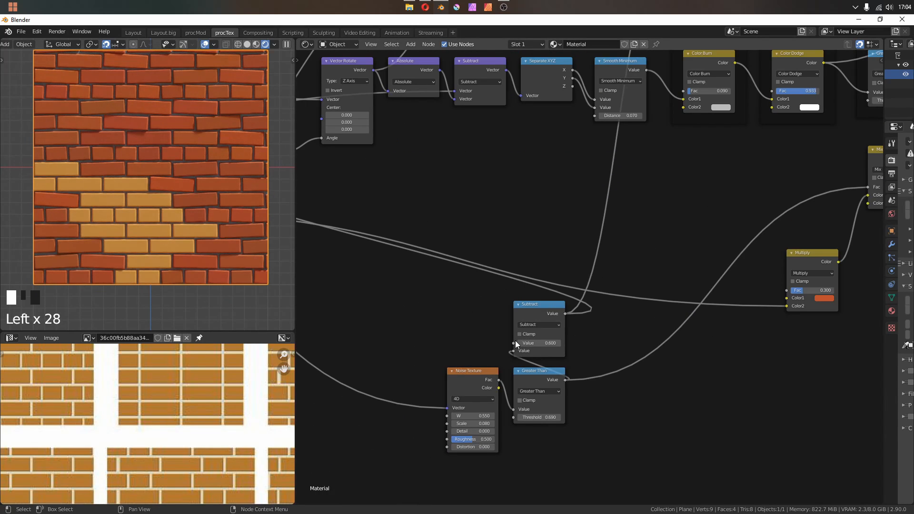
# Set the first value of the mask's Subtract node back to 1.000
pyautogui.click(519, 345)
pyautogui.click(519, 345)
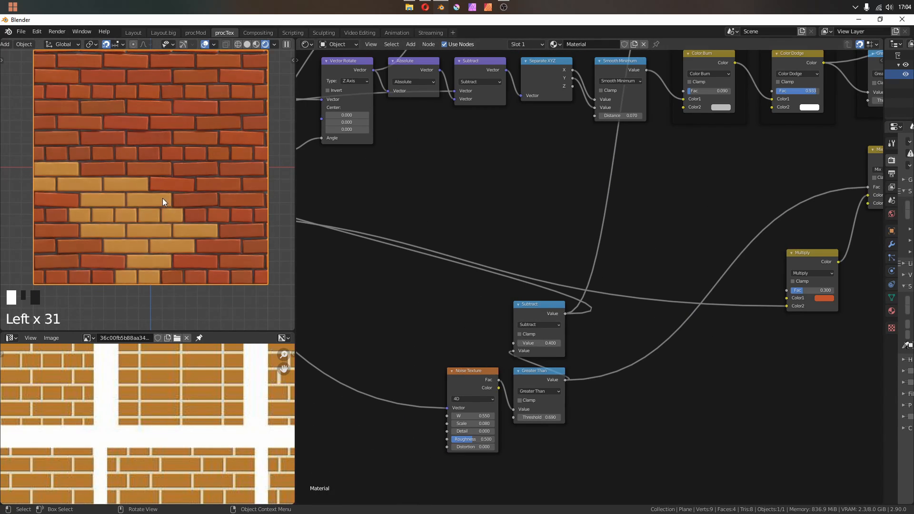
pyautogui.moveTo(162, 198); pyautogui.dragTo(212, 179, button='middle')
pyautogui.click(557, 342)
pyautogui.click(559, 342)
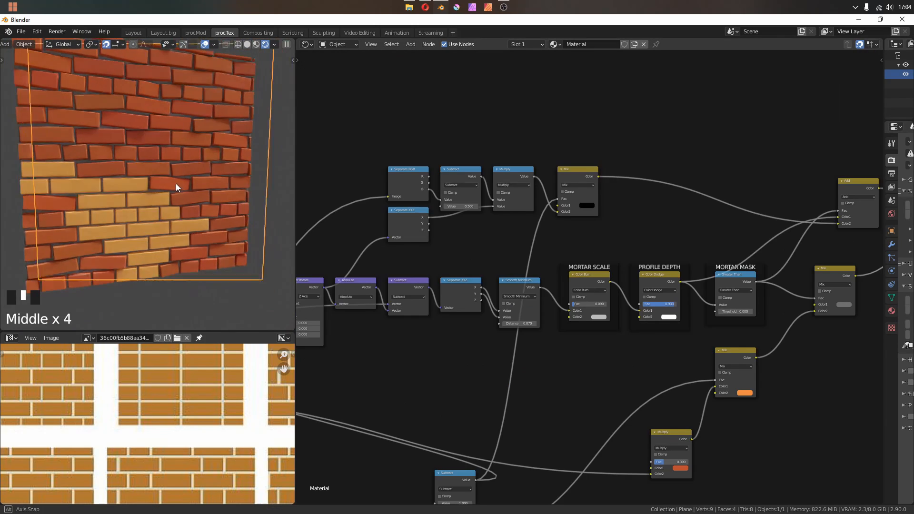
# Examine the brick sides where they meet the mortar up close, marking a brick's edge with annotation strokes
pyautogui.keyDown('shift'); pyautogui.moveTo(175, 184); pyautogui.dragTo(179, 179, button='middle'); pyautogui.keyUp('shift')
pyautogui.scroll(4, 180, 183)
pyautogui.keyDown('shift'); pyautogui.moveTo(157, 224); pyautogui.dragTo(118, 177, button='middle'); pyautogui.keyUp('shift')
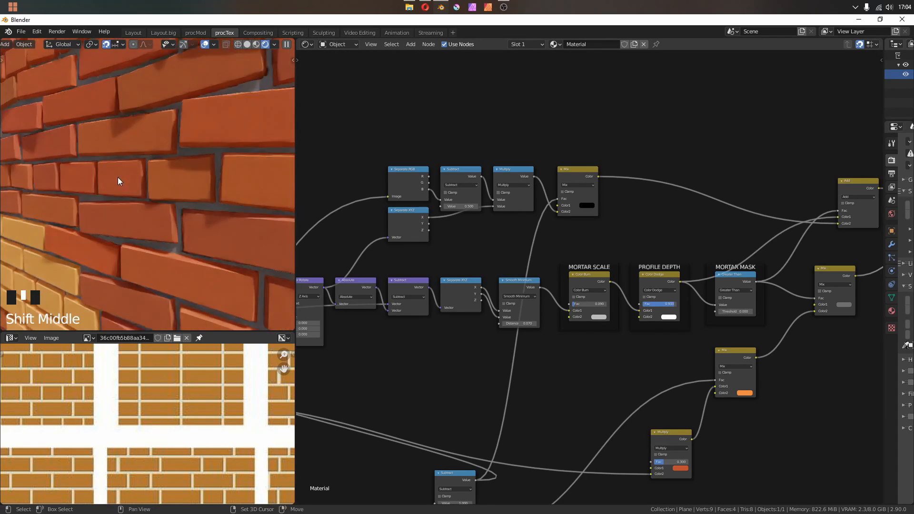
pyautogui.scroll(5, 118, 177)
pyautogui.moveTo(153, 240)
pyautogui.keyDown('ctrl'); pyautogui.mouseDown(button='middle')
pyautogui.moveTo(303, 236)
pyautogui.moveTo(284, 85)
pyautogui.mouseUp(button='middle'); pyautogui.keyUp('ctrl')
pyautogui.press('d')
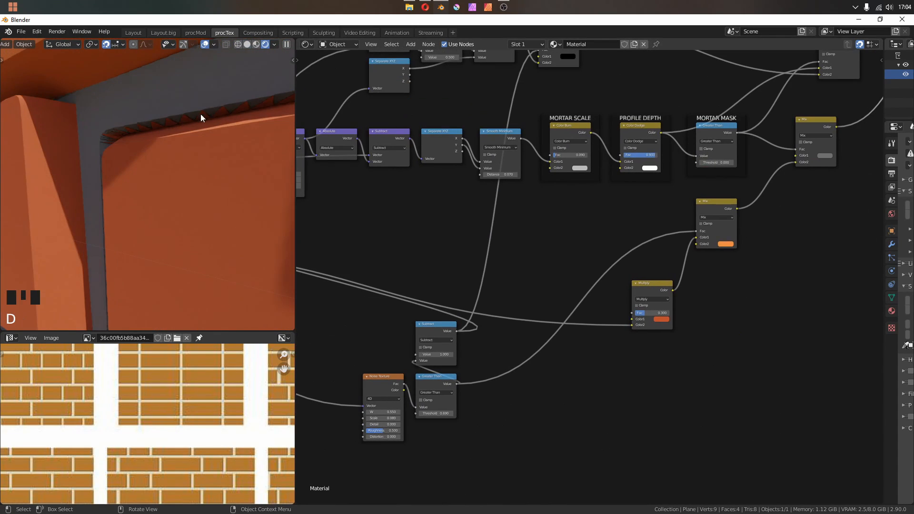
pyautogui.moveTo(262, 99); pyautogui.dragTo(222, 106)
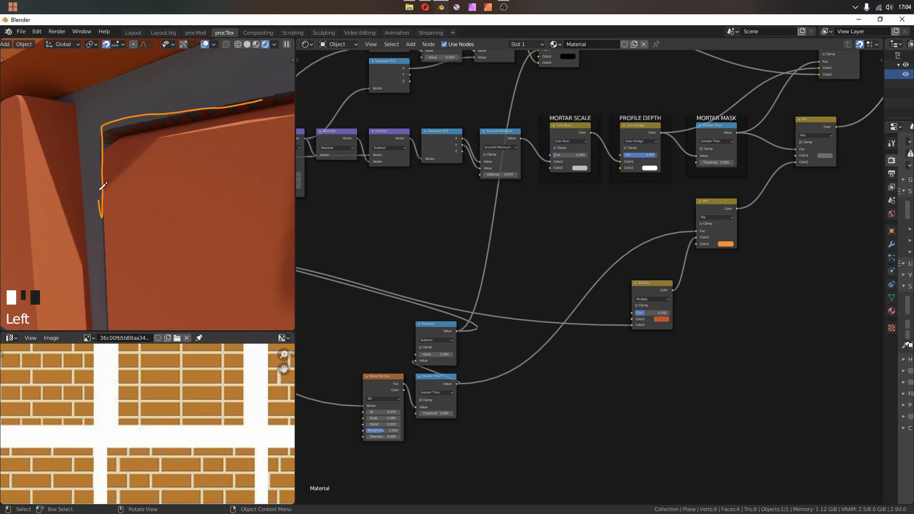
pyautogui.moveTo(224, 134); pyautogui.dragTo(263, 117)
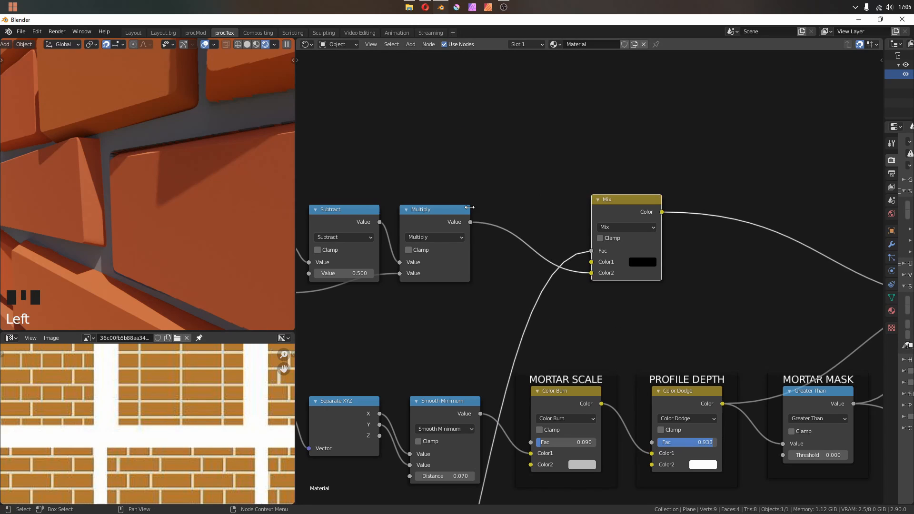
# Insert a duplicated Math node set to Add with a value of 0.600 between the Multiply node and the upper height Mix node
pyautogui.hotkey('shift', 'd')
pyautogui.click(545, 214)
pyautogui.click(545, 237)
pyautogui.click(238, 257)
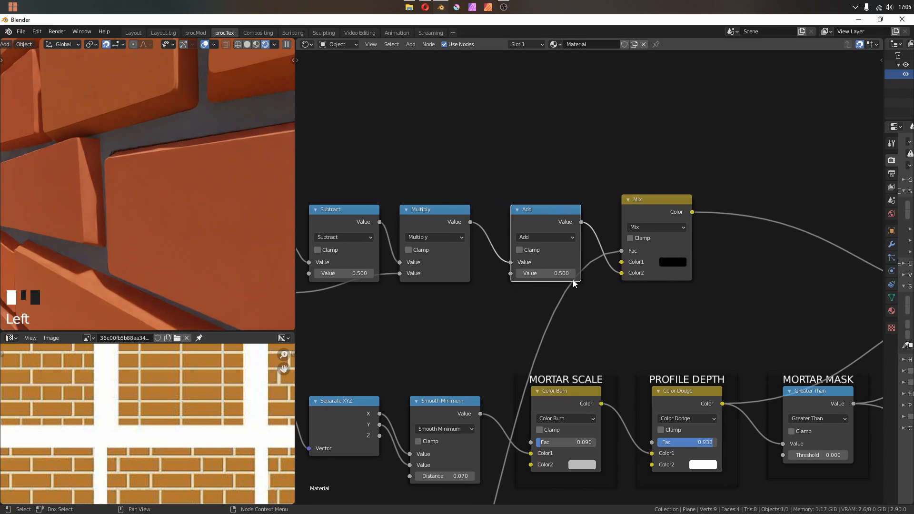
pyautogui.click(573, 274)
pyautogui.moveTo(95, 149); pyautogui.dragTo(146, 166, button='middle')
pyautogui.keyDown('shift'); pyautogui.moveTo(161, 284); pyautogui.dragTo(146, 181, button='middle'); pyautogui.keyUp('shift')
pyautogui.scroll(4, 153, 247)
pyautogui.moveTo(126, 169); pyautogui.dragTo(126, 169)
# Duplicate the Color Dodge node in the Profile Depth frame and set the copy to Soft Light with factor 1.000
pyautogui.moveTo(636, 419); pyautogui.dragTo(467, 275, button='middle')
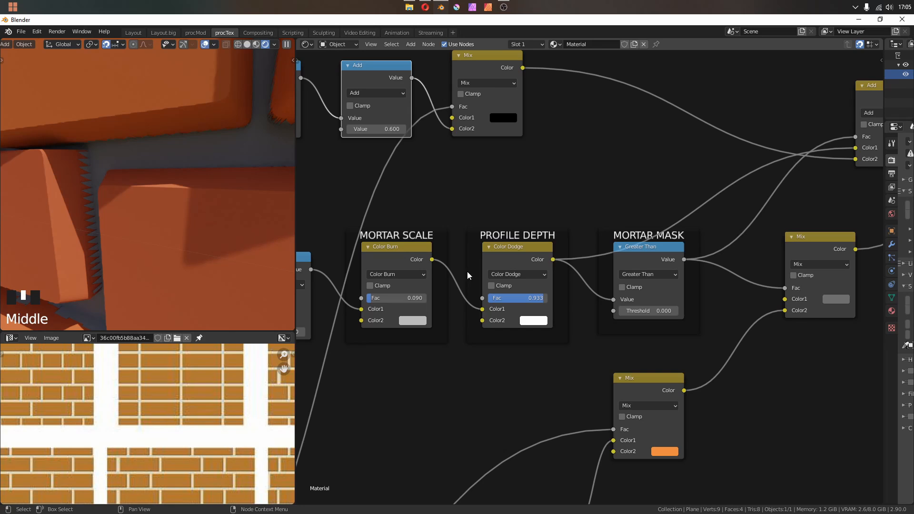
pyautogui.scroll(-6, 804, 331)
pyautogui.moveTo(805, 330); pyautogui.dragTo(664, 243, button='middle')
pyautogui.moveTo(553, 273); pyautogui.dragTo(547, 355)
pyautogui.moveTo(546, 355)
pyautogui.mouseDown(button='middle')
pyautogui.moveTo(496, 374)
pyautogui.moveTo(475, 365)
pyautogui.mouseUp(button='middle')
pyautogui.scroll(-3, 475, 365)
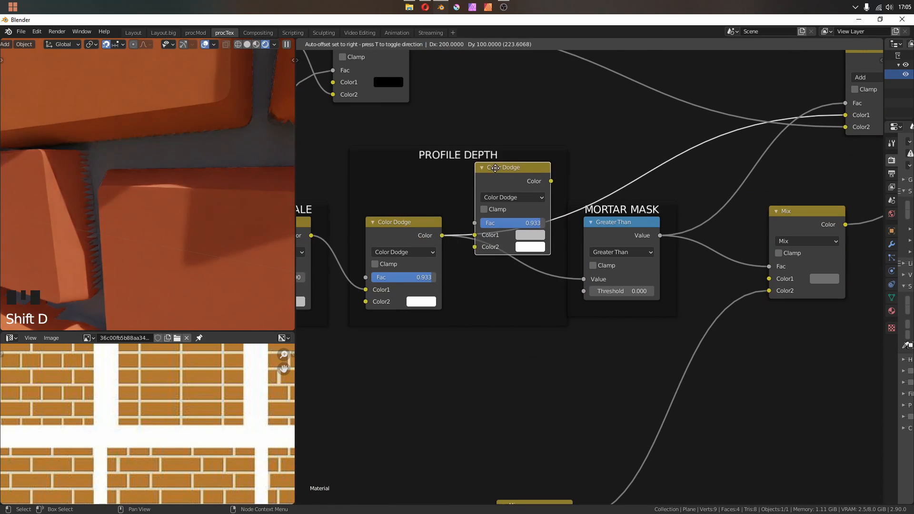
pyautogui.click(485, 222)
pyautogui.click(500, 253)
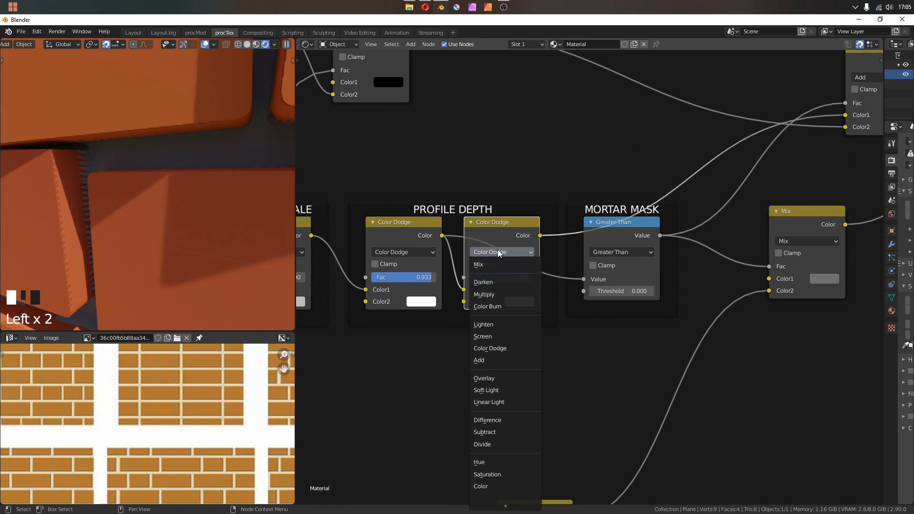
pyautogui.click(512, 394)
pyautogui.click(530, 385)
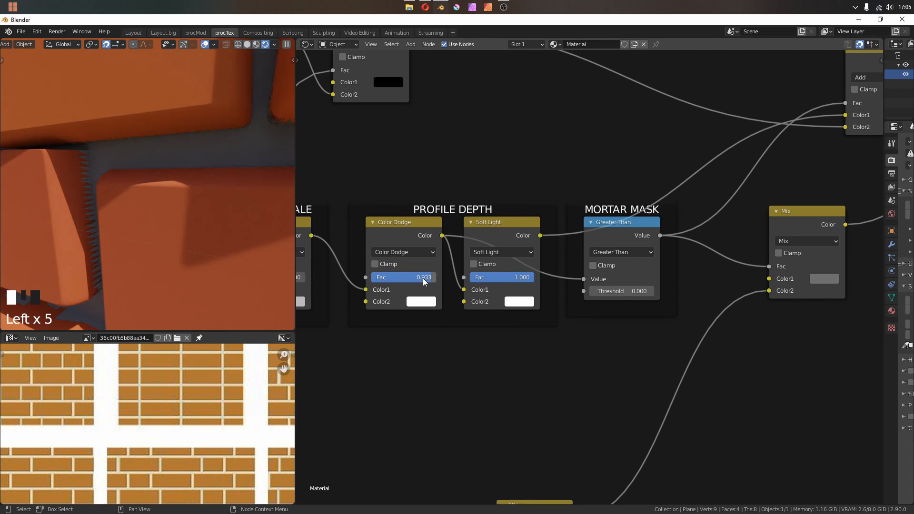
# Set the factor of the Profile Depth frame's Color Dodge node to 0.930 and check the whole wall from an angle
pyautogui.moveTo(411, 277); pyautogui.dragTo(422, 278)
pyautogui.moveTo(167, 240); pyautogui.dragTo(173, 198)
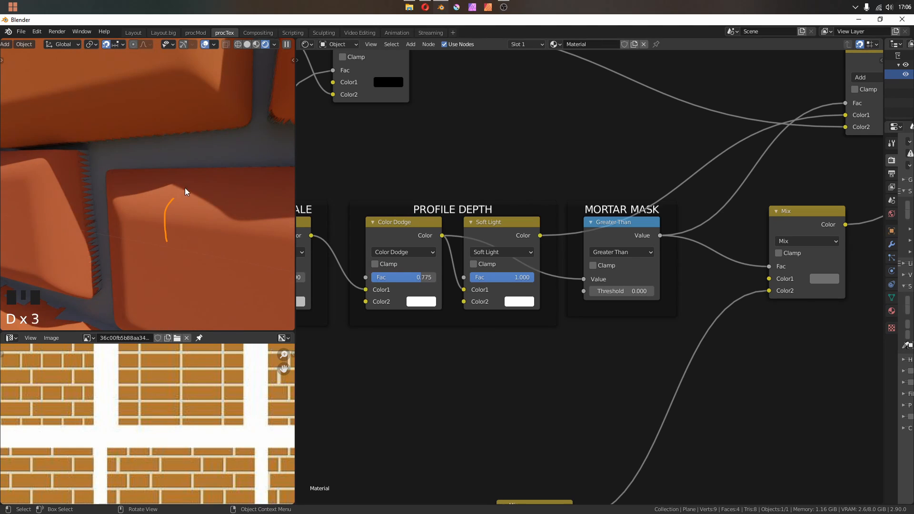
pyautogui.moveTo(389, 280); pyautogui.dragTo(398, 280)
pyautogui.moveTo(398, 280); pyautogui.dragTo(399, 279)
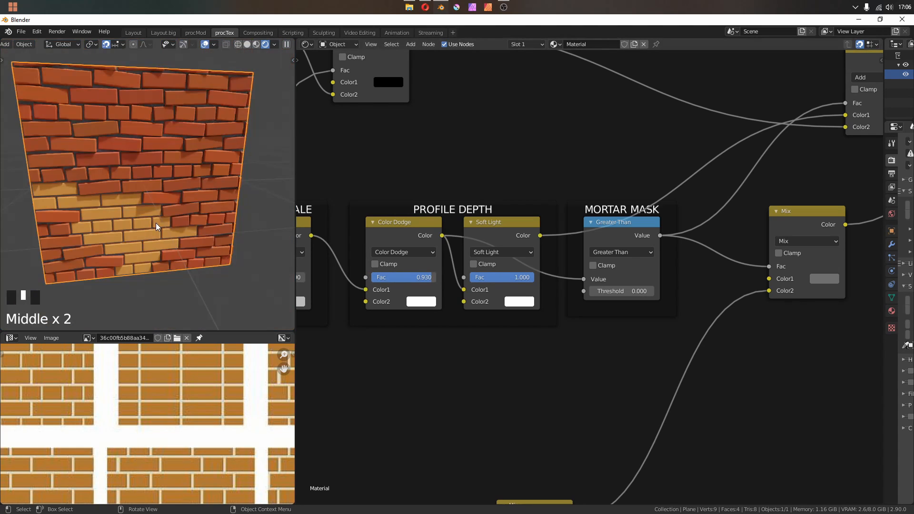
pyautogui.moveTo(151, 184); pyautogui.dragTo(175, 166, button='middle')
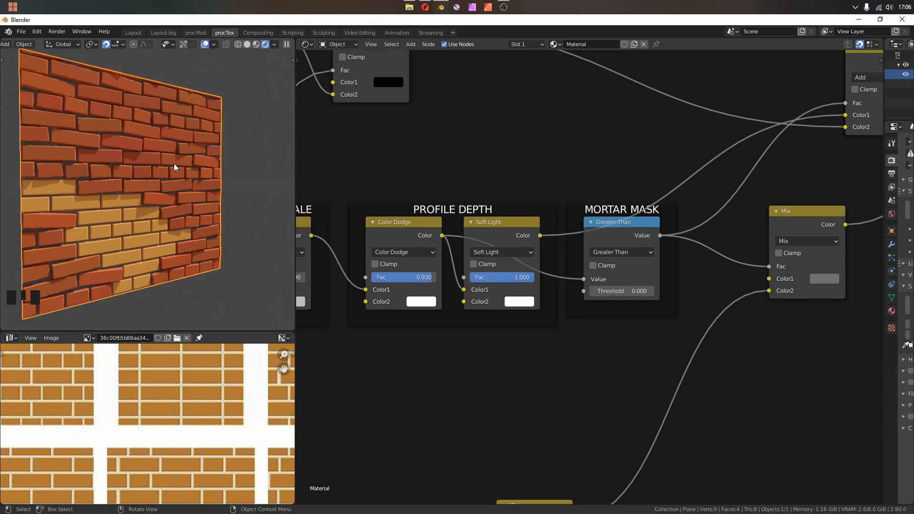
# Move the Principled BSDF node above the Displacement node and show all its hidden sockets
pyautogui.scroll(-7, 664, 198)
pyautogui.moveTo(664, 198); pyautogui.dragTo(471, 313, button='middle')
pyautogui.moveTo(620, 319); pyautogui.dragTo(448, 366, button='middle')
pyautogui.moveTo(579, 300); pyautogui.dragTo(566, 343)
pyautogui.moveTo(574, 307); pyautogui.dragTo(525, 390, button='middle')
pyautogui.moveTo(528, 320); pyautogui.dragTo(540, 275)
pyautogui.hotkey('ctrl', 'h')
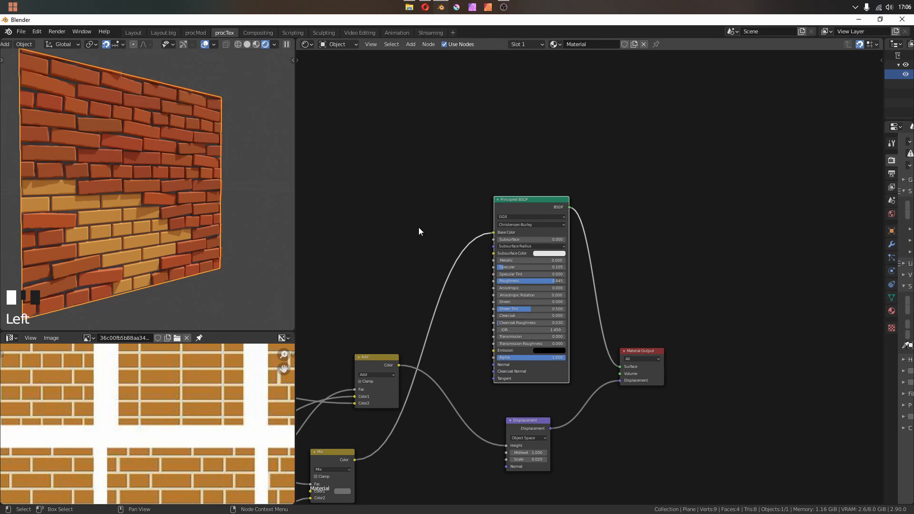
# Preview the Vector Rotate node's output on the wall
pyautogui.moveTo(419, 227); pyautogui.dragTo(559, 221, button='middle')
pyautogui.moveTo(445, 243); pyautogui.dragTo(530, 241, button='middle')
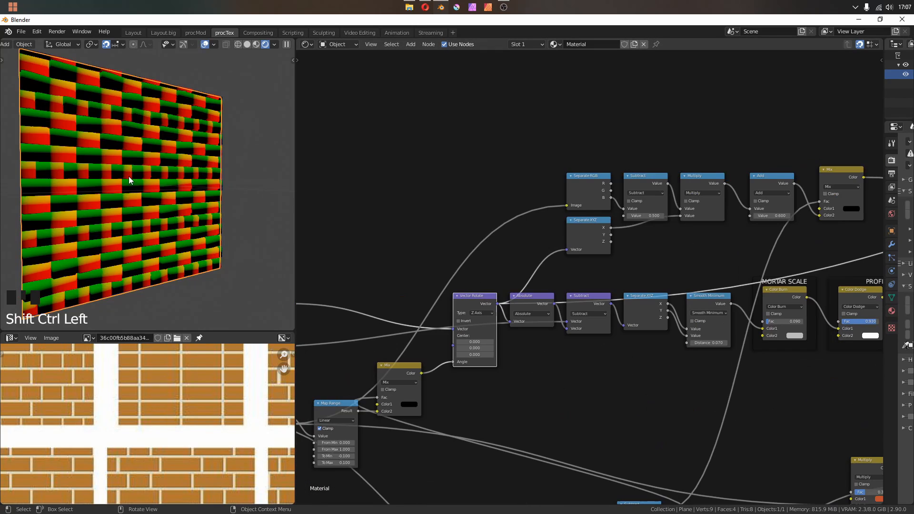
pyautogui.moveTo(143, 180); pyautogui.dragTo(130, 184, button='middle')
pyautogui.moveTo(425, 196); pyautogui.dragTo(414, 213, button='middle')
pyautogui.moveTo(539, 217); pyautogui.dragTo(495, 232, button='middle')
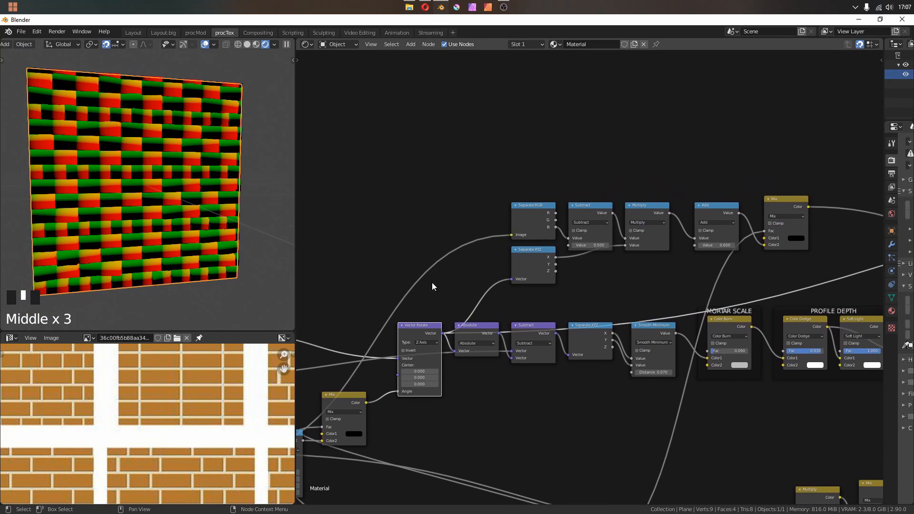
# Add a Wave Texture driven by the Vector Rotate output, preview it, and set its bands direction to Y
pyautogui.hotkey('shift', 'a')
pyautogui.moveTo(428, 102)
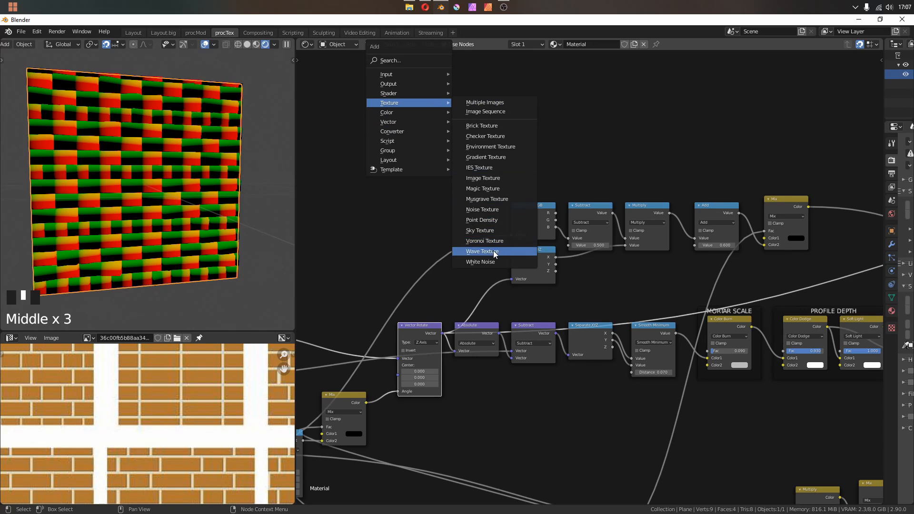
pyautogui.click(493, 250)
pyautogui.click(500, 129)
pyautogui.scroll(16, 500, 129)
pyautogui.click(428, 292)
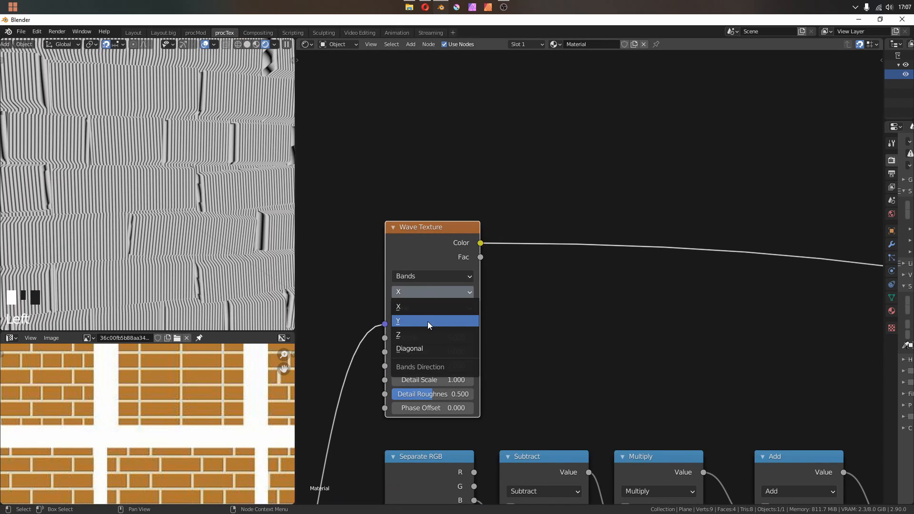
pyautogui.click(428, 321)
pyautogui.moveTo(523, 331); pyautogui.dragTo(549, 291, button='middle')
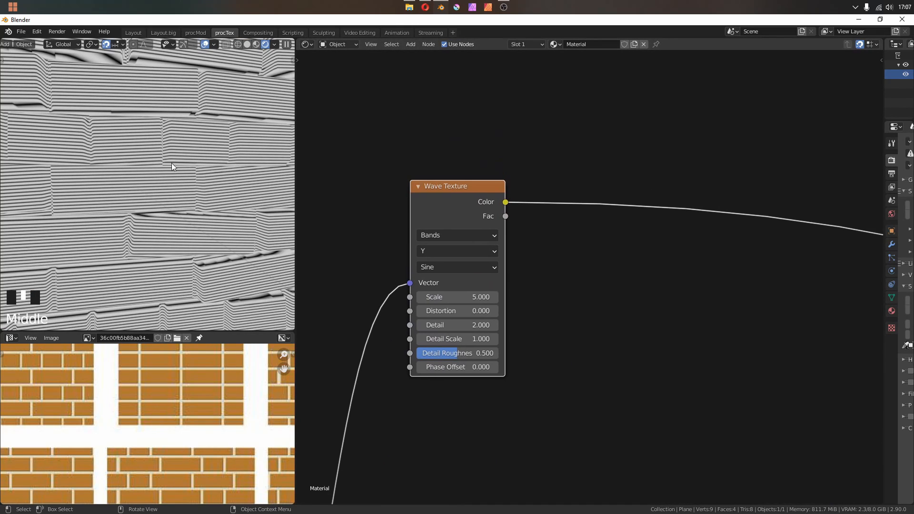
# Sketch a sine wave annotation above the Wave Texture node and erase it
pyautogui.scroll(4, 96, 204)
pyautogui.moveTo(523, 101); pyautogui.dragTo(520, 173, button='middle')
pyautogui.moveTo(500, 174)
pyautogui.mouseDown()
pyautogui.moveTo(519, 127)
pyautogui.moveTo(640, 146)
pyautogui.mouseUp()
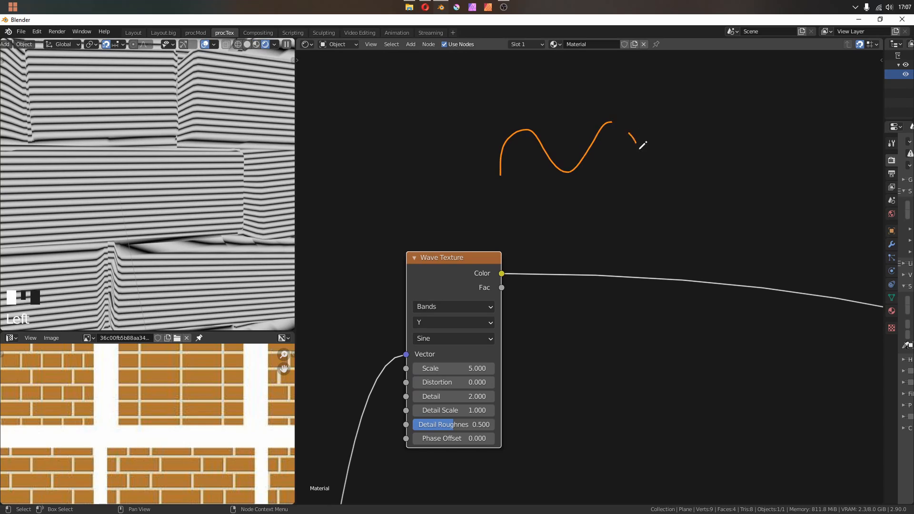
pyautogui.moveTo(639, 148)
pyautogui.mouseDown(button='right')
pyautogui.moveTo(492, 128)
pyautogui.moveTo(475, 173)
pyautogui.mouseUp(button='right')
# Add a Color Dodge node after the Wave Texture with a white second colour and a factor of 0.608
pyautogui.moveTo(577, 286); pyautogui.dragTo(475, 236, button='middle')
pyautogui.hotkey('shift', 'a')
pyautogui.moveTo(496, 264)
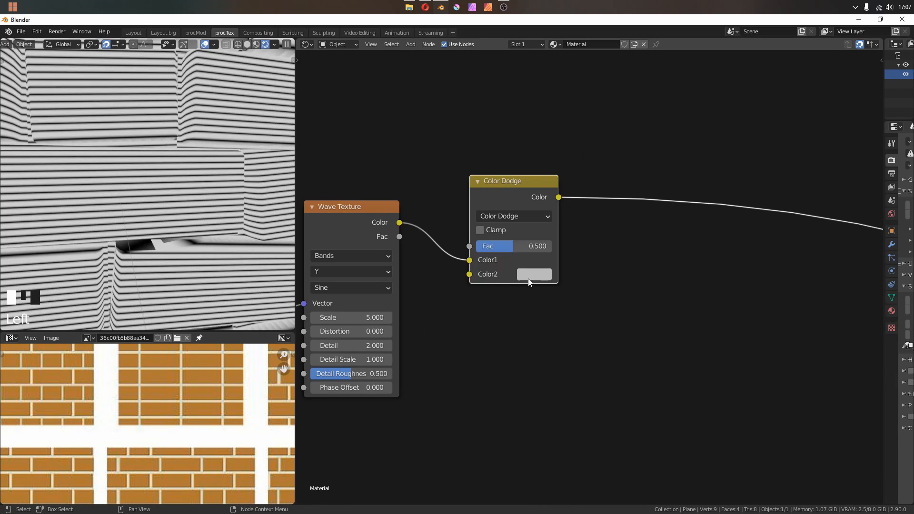
pyautogui.click(533, 274)
pyautogui.moveTo(505, 246); pyautogui.dragTo(519, 250)
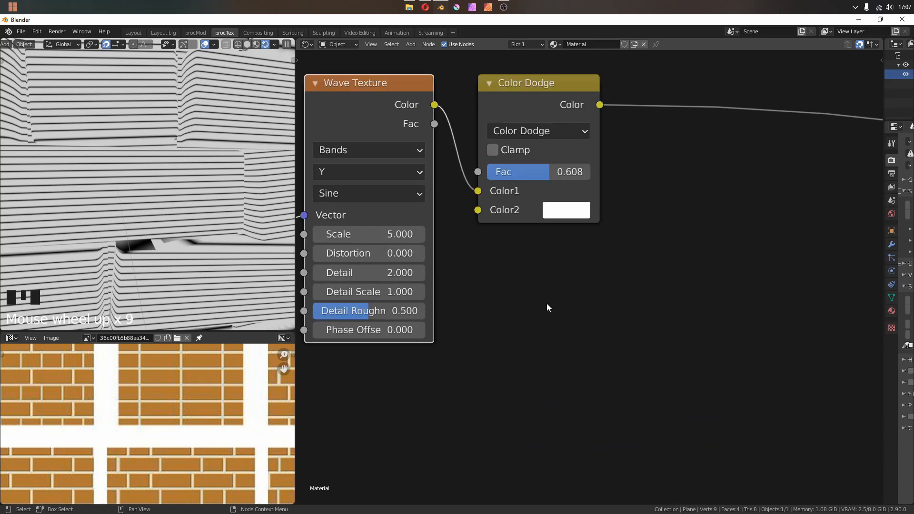
# Set the Wave Texture's distortion to 3.000, detail to 2.000 and detail scale to 1.720
pyautogui.scroll(12, 138, 206)
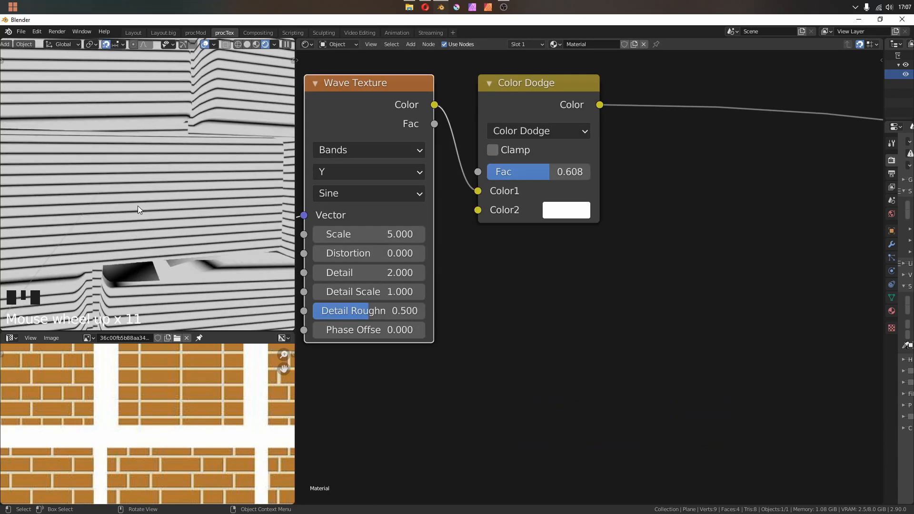
pyautogui.moveTo(361, 253); pyautogui.dragTo(362, 253)
pyautogui.click(360, 253)
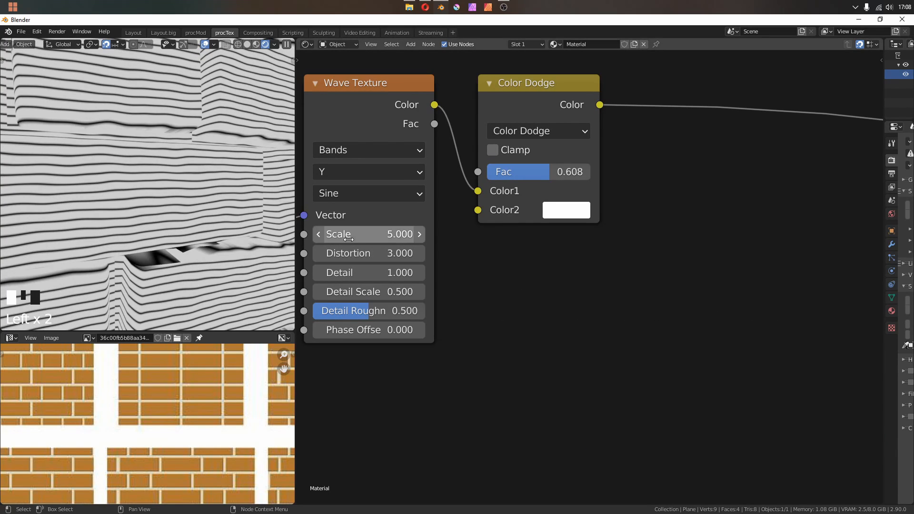
pyautogui.click(360, 268)
pyautogui.press('Return')
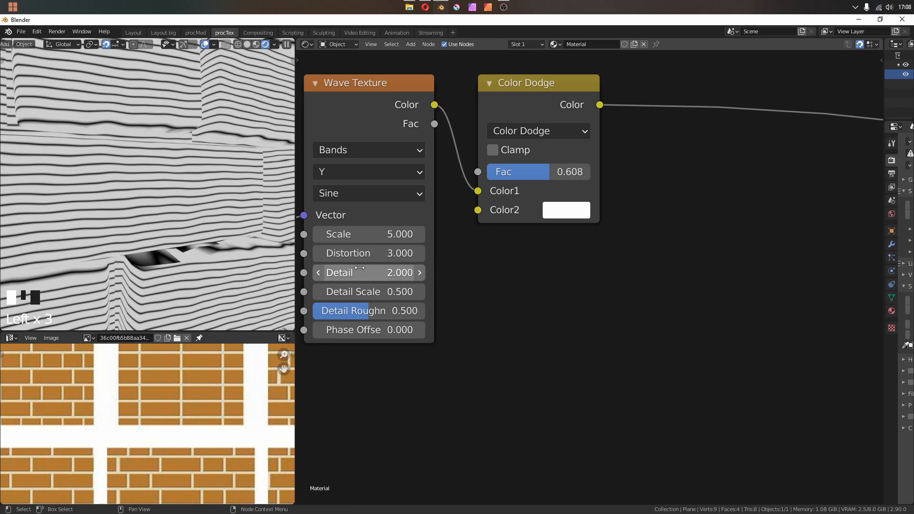
pyautogui.moveTo(365, 290)
pyautogui.mouseDown()
pyautogui.moveTo(405, 291)
pyautogui.moveTo(378, 291)
pyautogui.mouseUp()
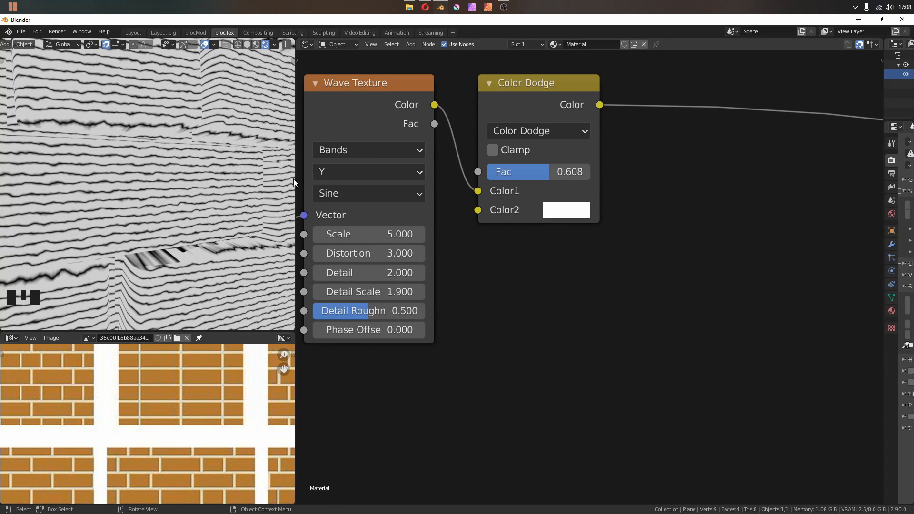
pyautogui.scroll(-5, 619, 314)
pyautogui.moveTo(548, 310); pyautogui.dragTo(474, 245, button='middle')
pyautogui.scroll(-5, 143, 204)
pyautogui.scroll(2, 91, 202)
pyautogui.keyDown('shift'); pyautogui.moveTo(87, 198); pyautogui.dragTo(110, 199, button='middle'); pyautogui.keyUp('shift')
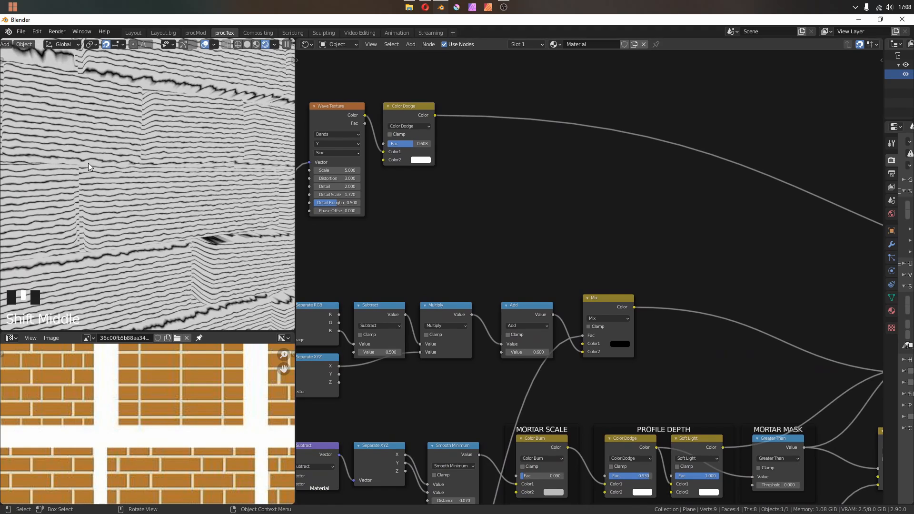
# Move the Wave Texture and its Color Dodge node together to above the Add and upper height Mix nodes
pyautogui.scroll(-3, 486, 224)
pyautogui.moveTo(486, 225); pyautogui.dragTo(547, 255, button='middle')
pyautogui.moveTo(546, 255); pyautogui.dragTo(424, 180)
pyautogui.press('g')
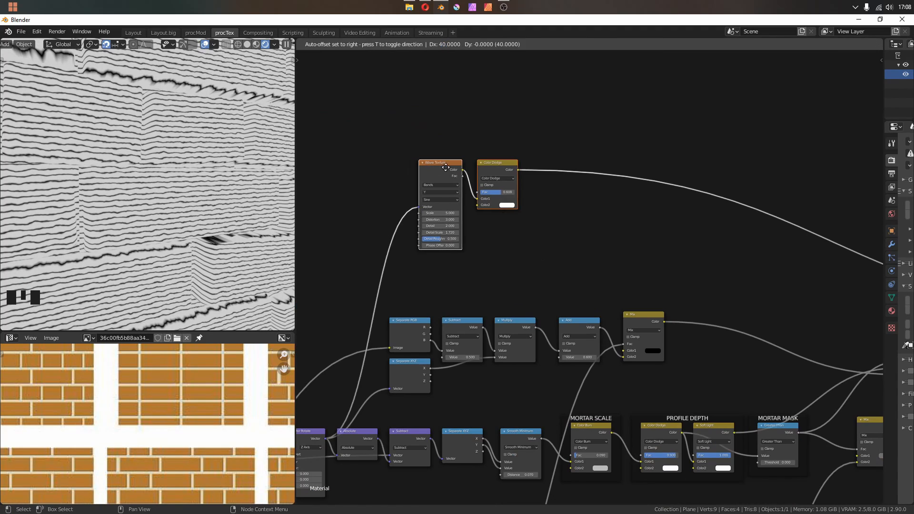
pyautogui.click(565, 204)
# Preview the outputs of the Profile Depth frame's Color Dodge and Soft Light nodes in turn
pyautogui.scroll(3, 691, 229)
pyautogui.moveTo(691, 229)
pyautogui.mouseDown(button='middle')
pyautogui.moveTo(521, 224)
pyautogui.moveTo(524, 163)
pyautogui.mouseUp(button='middle')
pyautogui.keyDown('ctrl'); pyautogui.keyDown('shift'); pyautogui.click(492, 411); pyautogui.keyUp('shift'); pyautogui.keyUp('ctrl')
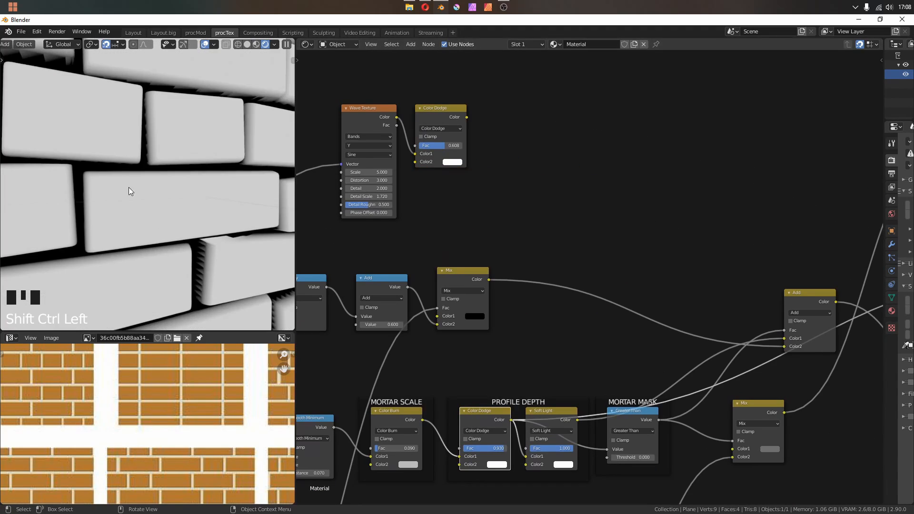
pyautogui.keyDown('ctrl'); pyautogui.keyDown('shift'); pyautogui.click(536, 413); pyautogui.keyUp('shift'); pyautogui.keyUp('ctrl')
# Duplicate the wave's Color Dodge as a Mix node and connect the Soft Light output to its factor
pyautogui.click(439, 113)
pyautogui.hotkey('shift', 'd')
pyautogui.click(528, 113)
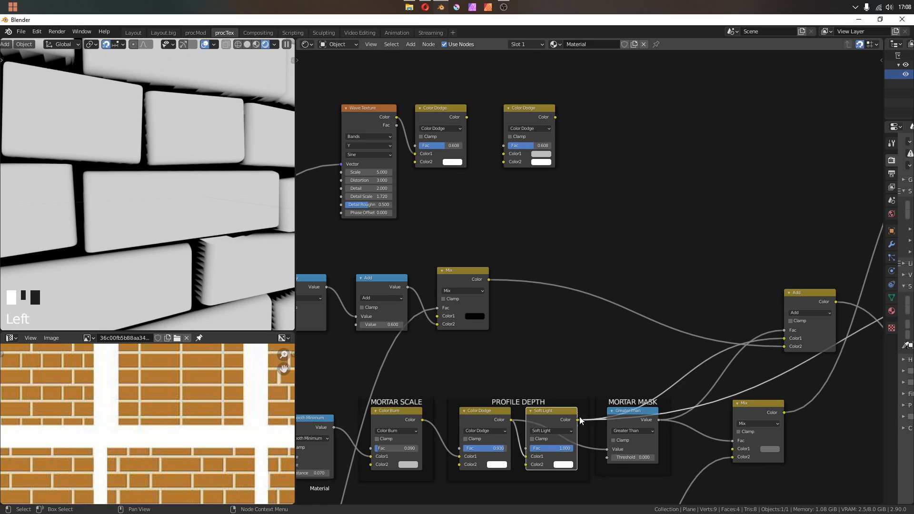
pyautogui.moveTo(576, 419)
pyautogui.mouseDown()
pyautogui.moveTo(483, 132)
pyautogui.moveTo(503, 145)
pyautogui.mouseUp()
pyautogui.click(529, 128)
pyautogui.click(520, 138)
# Connect the wave's Color Dodge to the new Mix node's second colour, preview it, and set its first colour to white
pyautogui.moveTo(467, 117); pyautogui.dragTo(504, 162)
pyautogui.keyDown('ctrl'); pyautogui.keyDown('shift'); pyautogui.click(526, 117); pyautogui.keyUp('shift'); pyautogui.keyUp('ctrl')
pyautogui.click(541, 154)
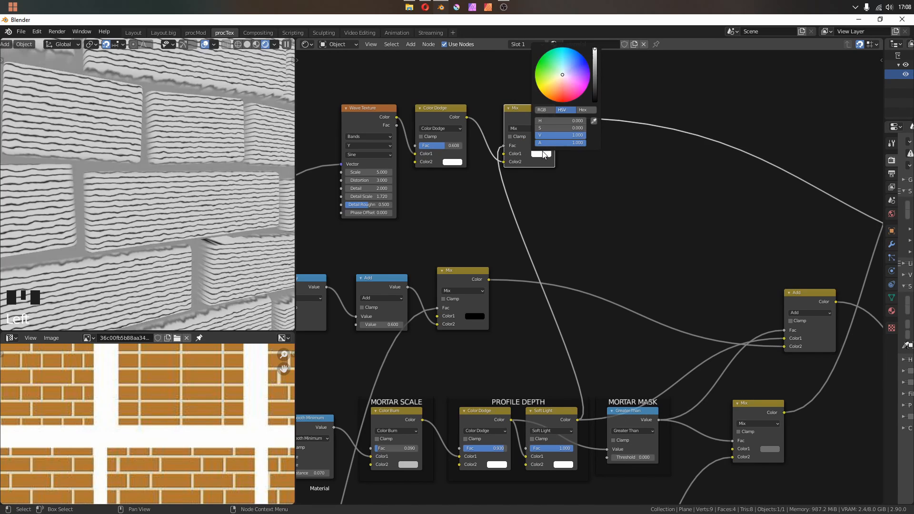
pyautogui.moveTo(595, 62); pyautogui.dragTo(596, 46)
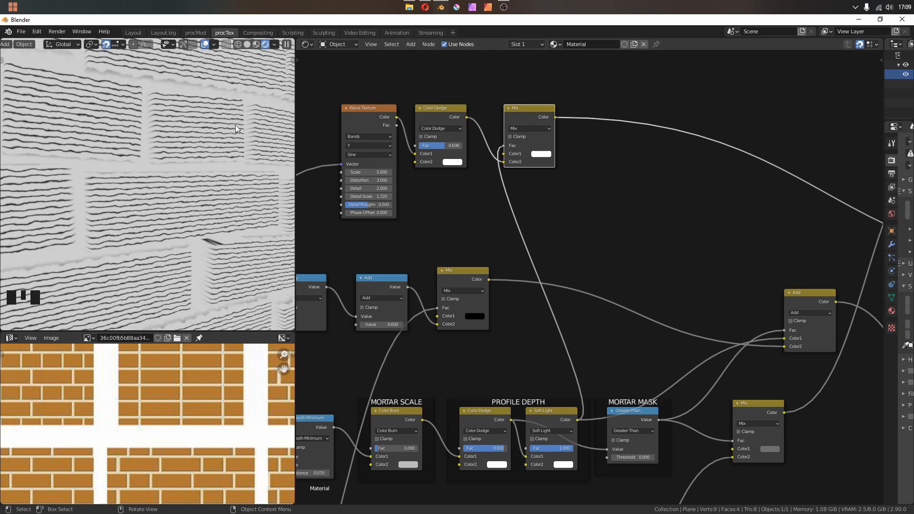
pyautogui.moveTo(171, 144)
pyautogui.keyDown('shift'); pyautogui.mouseDown(button='middle')
pyautogui.moveTo(164, 207)
pyautogui.moveTo(127, 146)
pyautogui.moveTo(179, 159)
pyautogui.moveTo(150, 176)
pyautogui.mouseUp(button='middle'); pyautogui.keyUp('shift')
# Frame the Wave Texture, Color Dodge and Mix nodes together and label the frame RAKE LINES
pyautogui.scroll(-4, 684, 214)
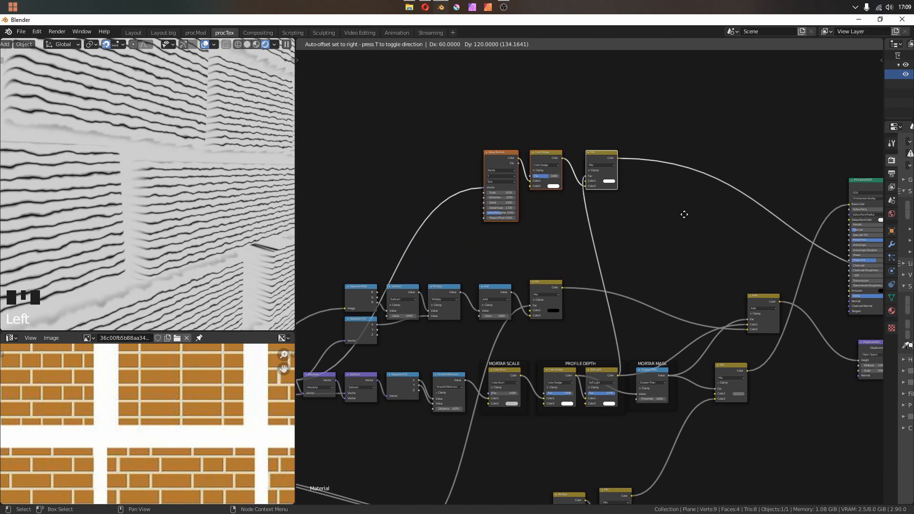
pyautogui.hotkey('ctrl', 'j')
pyautogui.press('F2')
pyautogui.click(619, 212)
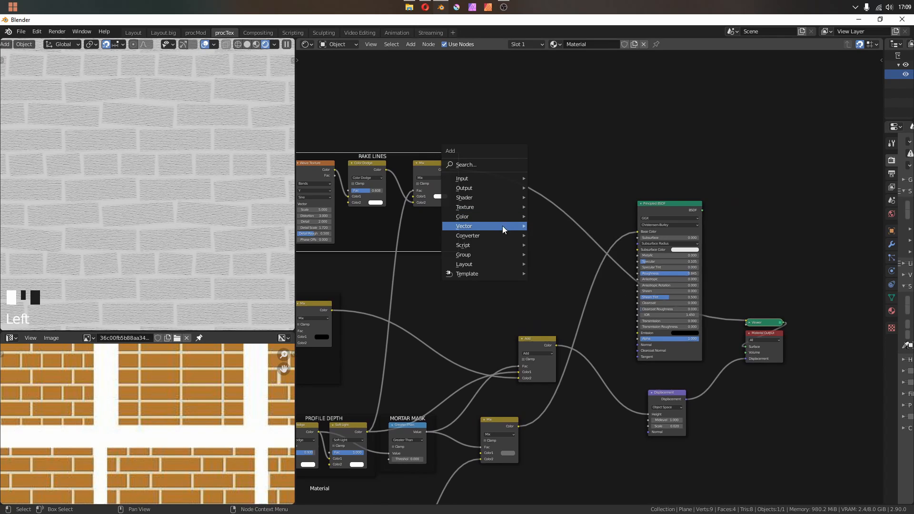
# Add a Bump node between the RAKE LINES Mix output and the Principled BSDF's Normal, and preview the Principled BSDF
pyautogui.moveTo(499, 227)
pyautogui.click(569, 225)
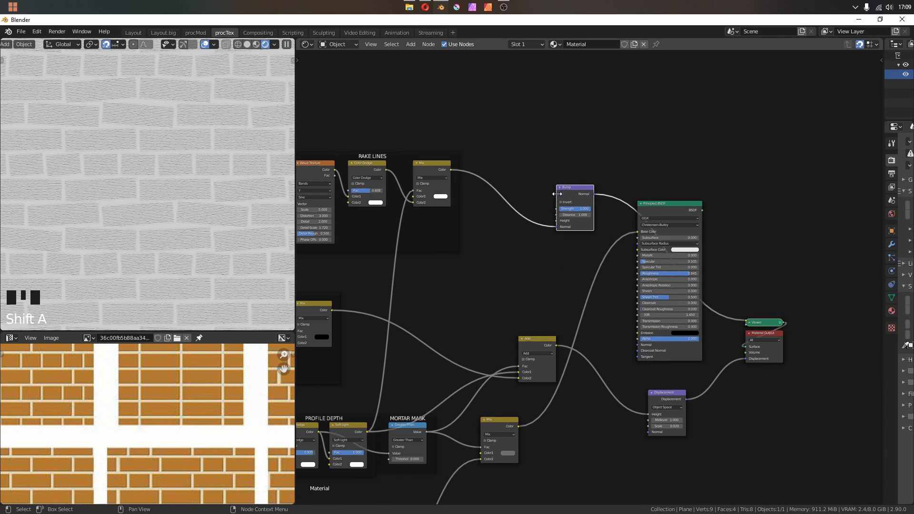
pyautogui.scroll(10, 556, 194)
pyautogui.moveTo(599, 96); pyautogui.dragTo(695, 424)
pyautogui.keyDown('ctrl'); pyautogui.keyDown('shift'); pyautogui.click(743, 116); pyautogui.keyUp('shift'); pyautogui.keyUp('ctrl')
pyautogui.scroll(-2, 280, 143)
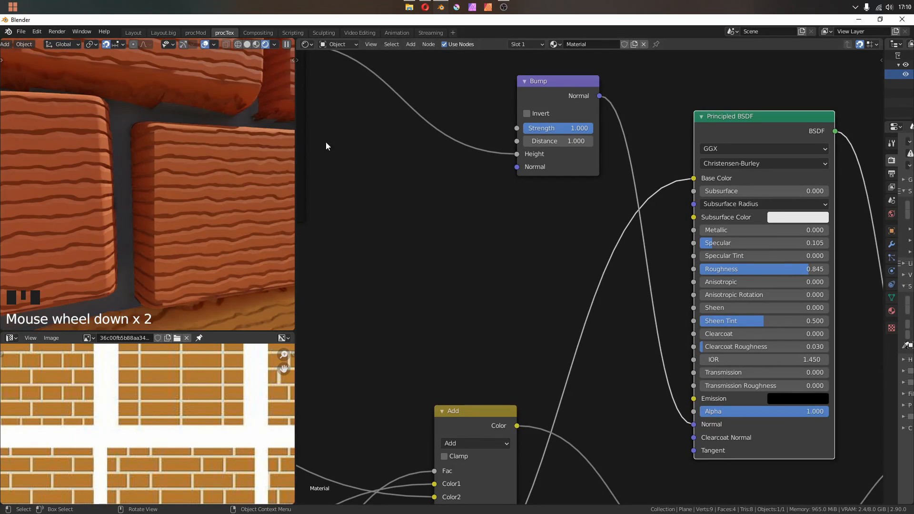
# Set the Bump node's distance and strength to 0.1
pyautogui.moveTo(502, 204); pyautogui.dragTo(544, 309, button='middle')
pyautogui.scroll(5, 589, 269)
pyautogui.click(592, 229)
pyautogui.write('.1')
pyautogui.press('Tab')
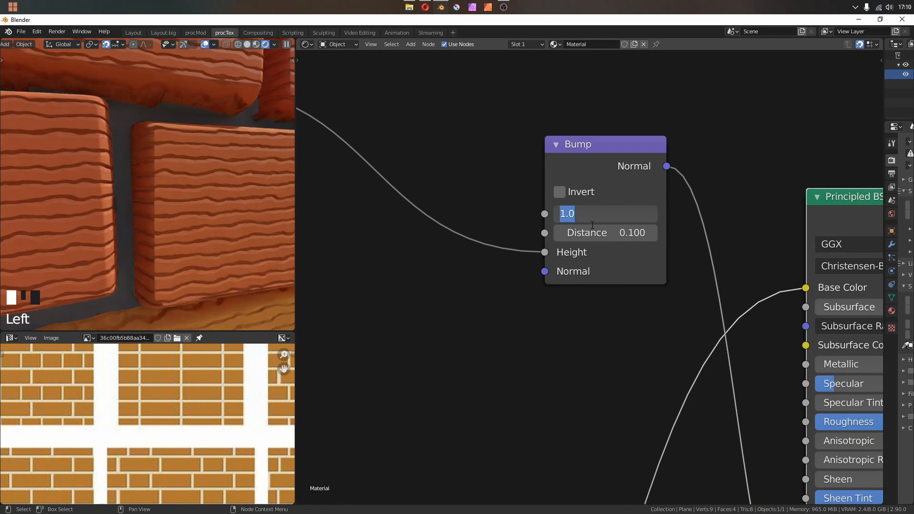
pyautogui.write('.1')
pyautogui.press('Return')
# Set the RAKE LINES Wave Texture's scale to 8.4
pyautogui.moveTo(592, 225); pyautogui.dragTo(657, 338, button='middle')
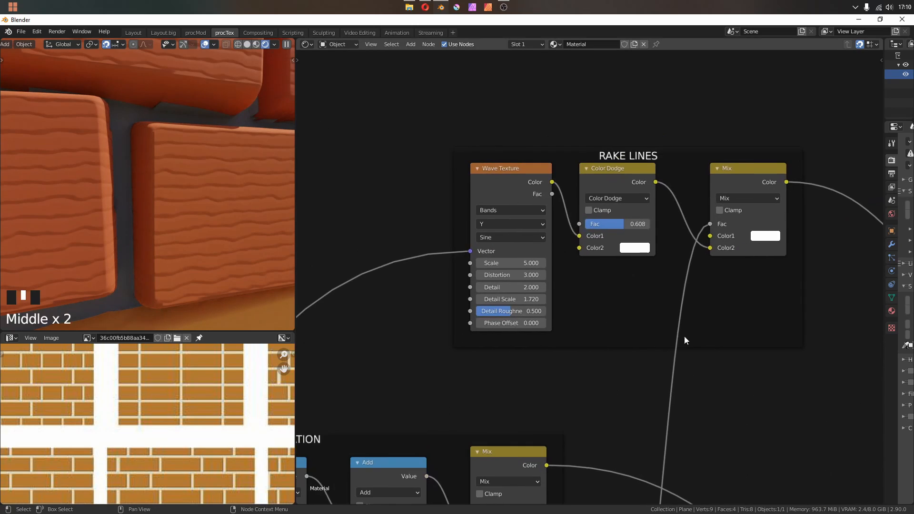
pyautogui.moveTo(512, 265); pyautogui.dragTo(511, 264)
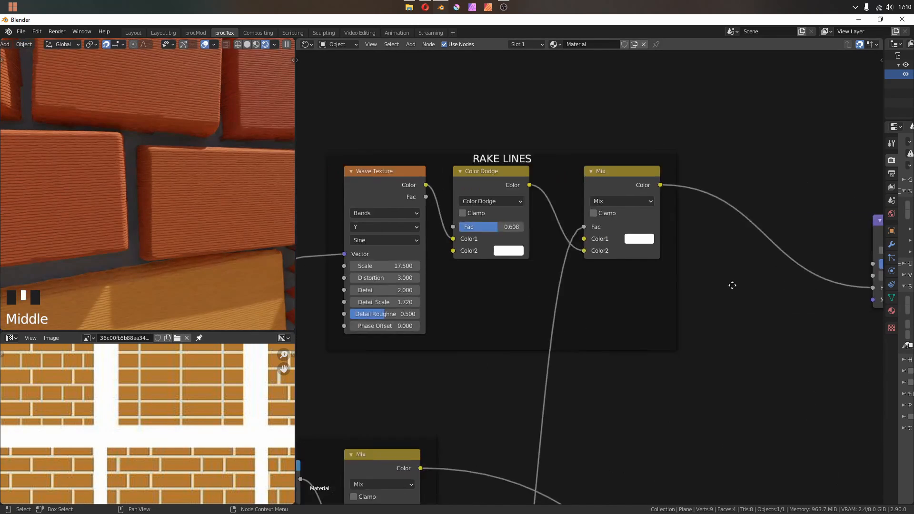
pyautogui.moveTo(375, 279); pyautogui.dragTo(544, 269, button='middle')
pyautogui.moveTo(547, 256)
pyautogui.mouseDown()
pyautogui.moveTo(555, 255)
pyautogui.moveTo(542, 255)
pyautogui.mouseUp()
pyautogui.scroll(-3, 208, 196)
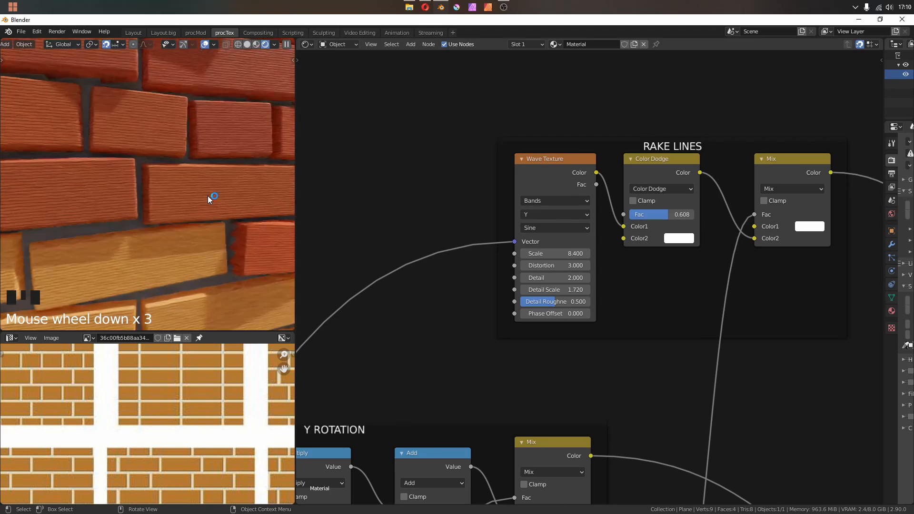
pyautogui.scroll(-2, 455, 281)
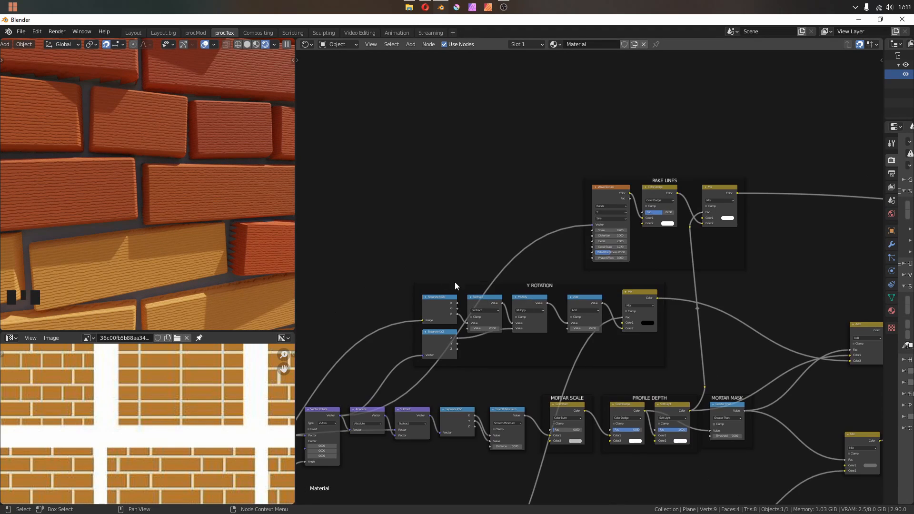
# Preview the Vector Rotate node's output on the whole plane in front view
pyautogui.keyDown('ctrl'); pyautogui.keyDown('shift'); pyautogui.click(384, 371); pyautogui.keyUp('shift'); pyautogui.keyUp('ctrl')
pyautogui.press('KP_1')
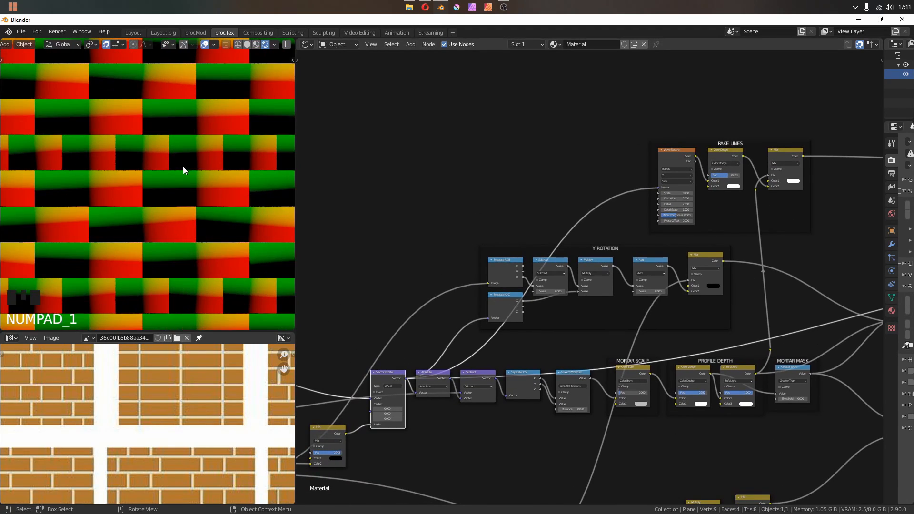
pyautogui.scroll(-4, 184, 171)
pyautogui.moveTo(451, 195); pyautogui.dragTo(386, 216, button='middle')
# Add a Voronoi Texture above the RAKE LINES frame, feed it the Vector Rotate output and preview it
pyautogui.hotkey('shift', 'a')
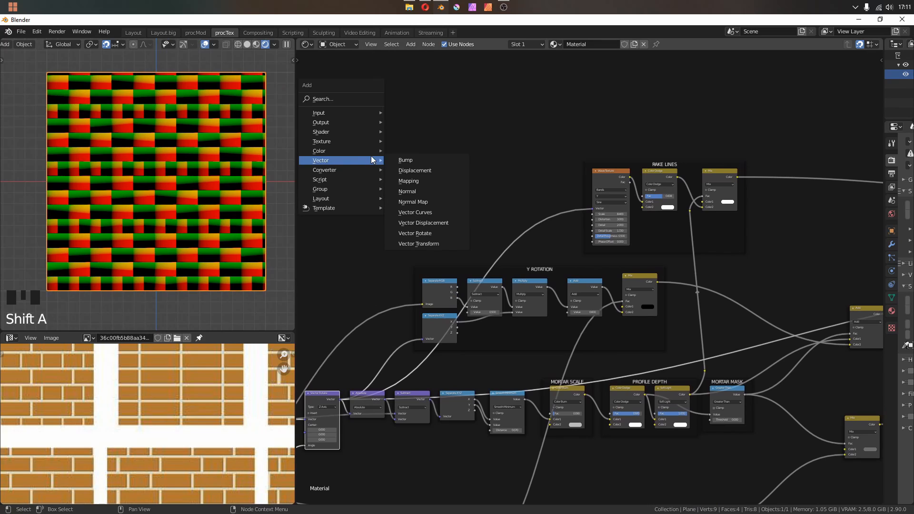
pyautogui.moveTo(333, 142)
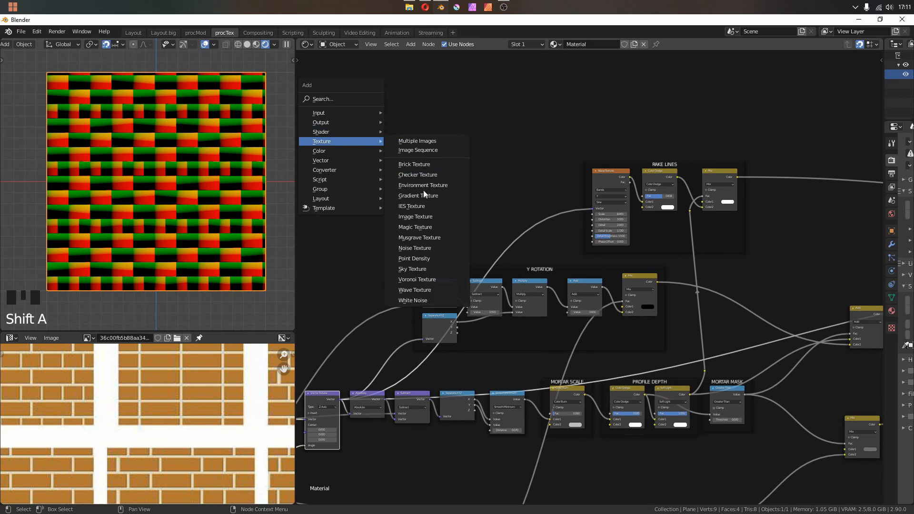
pyautogui.click(412, 284)
pyautogui.click(483, 119)
pyautogui.keyDown('alt'); pyautogui.moveTo(327, 403); pyautogui.dragTo(384, 180, button='right'); pyautogui.keyUp('alt')
pyautogui.scroll(7, 495, 147)
pyautogui.keyDown('ctrl'); pyautogui.keyDown('shift'); pyautogui.click(391, 201); pyautogui.keyUp('shift'); pyautogui.keyUp('ctrl')
pyautogui.scroll(3, 450, 240)
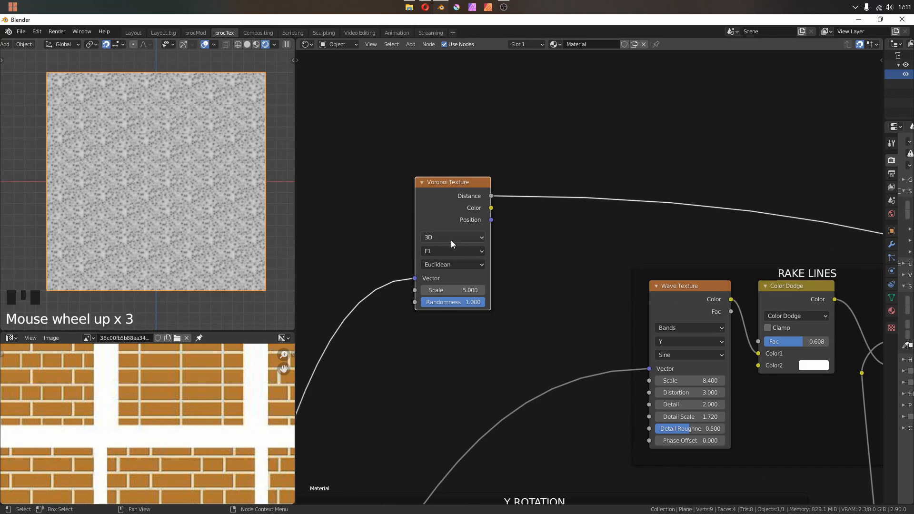
# Set the Voronoi Texture to Distance To Edge with a scale of 1.4 and move it clear of the RAKE LINES frame
pyautogui.click(458, 250)
pyautogui.click(462, 299)
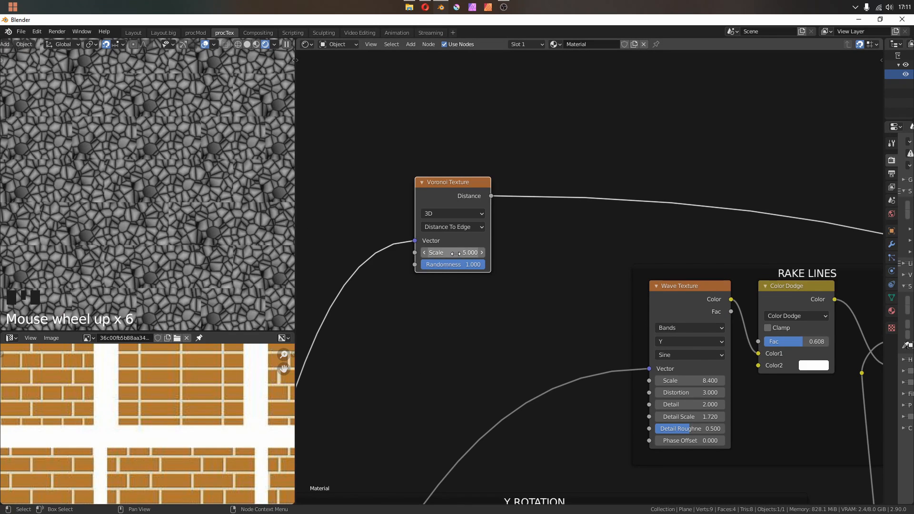
pyautogui.moveTo(457, 255); pyautogui.dragTo(412, 253)
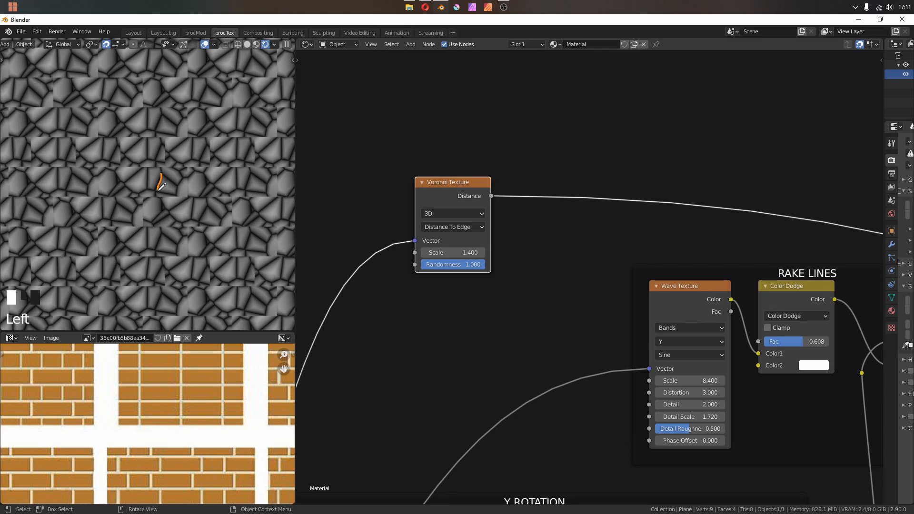
pyautogui.rightClick(166, 187)
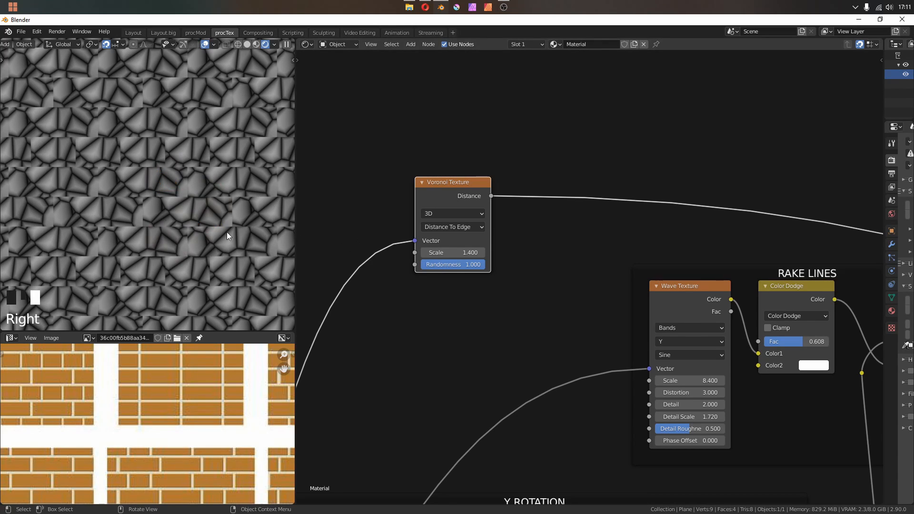
pyautogui.moveTo(436, 200); pyautogui.dragTo(447, 136)
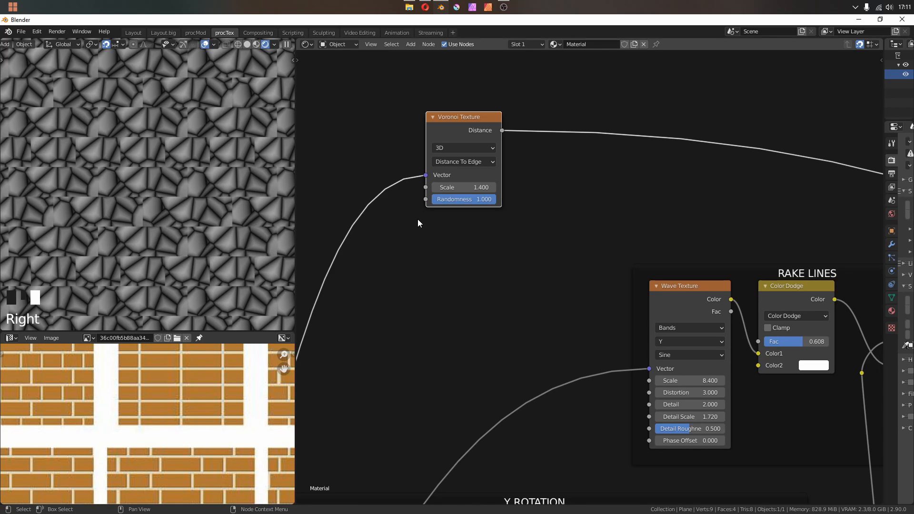
pyautogui.press('g')
pyautogui.click(459, 216)
# Preview the green channel of the Y ROTATION frame's Separate RGB node
pyautogui.moveTo(458, 216); pyautogui.dragTo(543, 169, button='middle')
pyautogui.scroll(-1, 543, 170)
pyautogui.scroll(1, 500, 219)
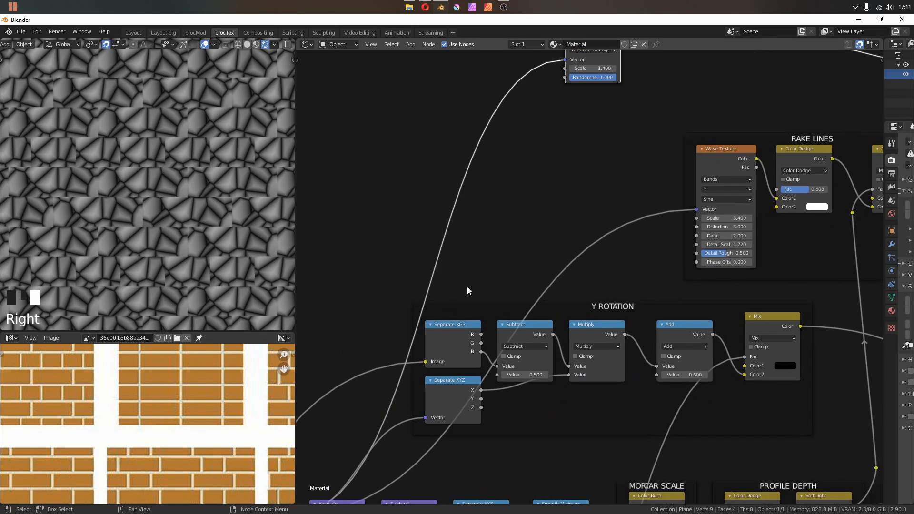
pyautogui.keyDown('ctrl'); pyautogui.keyDown('shift'); pyautogui.click(450, 331); pyautogui.keyUp('shift'); pyautogui.keyUp('ctrl')
pyautogui.keyDown('ctrl'); pyautogui.keyDown('shift'); pyautogui.click(450, 332); pyautogui.keyUp('shift'); pyautogui.keyUp('ctrl')
pyautogui.keyDown('shift'); pyautogui.scroll(3, 484, 231); pyautogui.keyUp('shift')
# Insert a Vector Math Add node before the Voronoi Texture and connect the Separate RGB green output to its second vector
pyautogui.hotkey('shift', 'a')
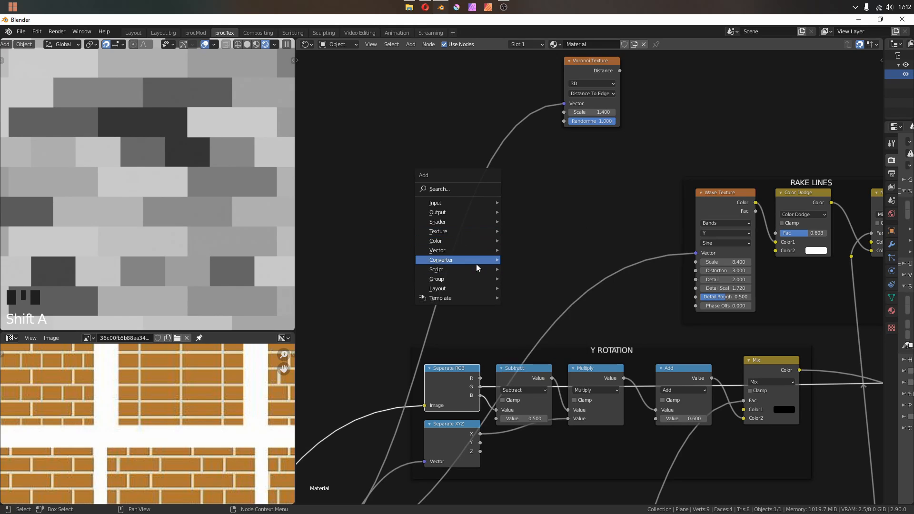
pyautogui.moveTo(475, 264)
pyautogui.click(523, 376)
pyautogui.click(519, 138)
pyautogui.moveTo(518, 138); pyautogui.dragTo(502, 130)
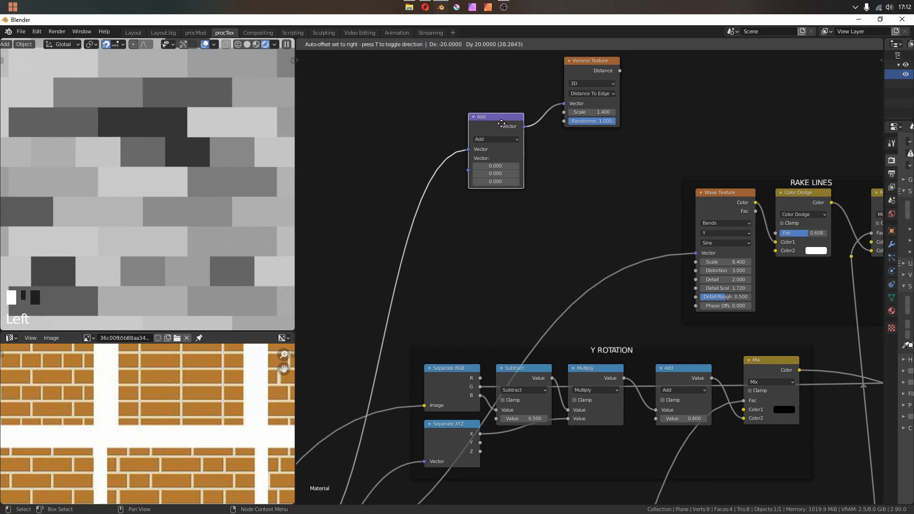
pyautogui.moveTo(480, 387); pyautogui.dragTo(462, 171)
# Preview the Voronoi Texture, set its scale to 1.36 and dimensions to 2D, and move the Add node beside it
pyautogui.keyDown('shift'); pyautogui.moveTo(484, 229); pyautogui.dragTo(487, 287, button='middle'); pyautogui.keyUp('shift')
pyautogui.keyDown('shift'); pyautogui.moveTo(487, 287); pyautogui.dragTo(486, 296, button='middle'); pyautogui.keyUp('shift')
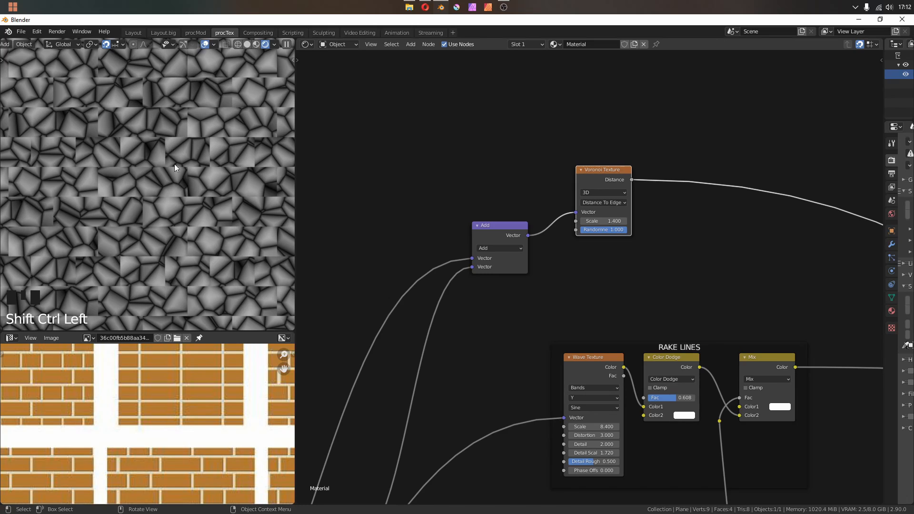
pyautogui.moveTo(609, 221)
pyautogui.keyDown('shift'); pyautogui.mouseDown()
pyautogui.moveTo(594, 221)
pyautogui.moveTo(607, 220)
pyautogui.mouseUp(); pyautogui.keyUp('shift')
pyautogui.moveTo(560, 306); pyautogui.dragTo(558, 269, button='middle')
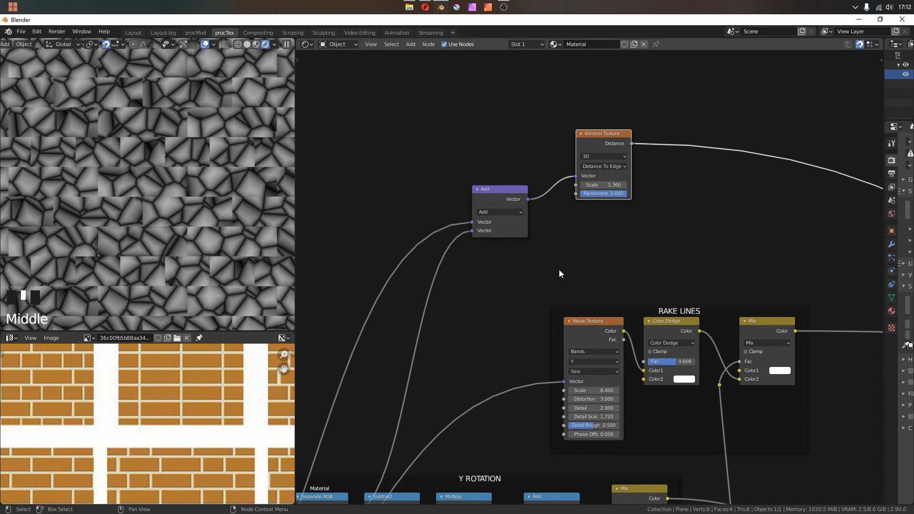
pyautogui.click(603, 156)
pyautogui.click(606, 170)
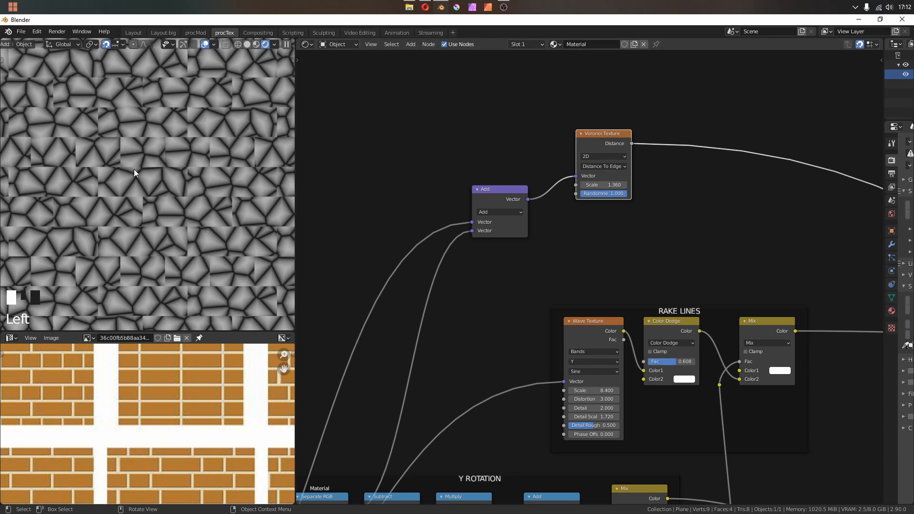
pyautogui.moveTo(499, 191); pyautogui.dragTo(524, 159)
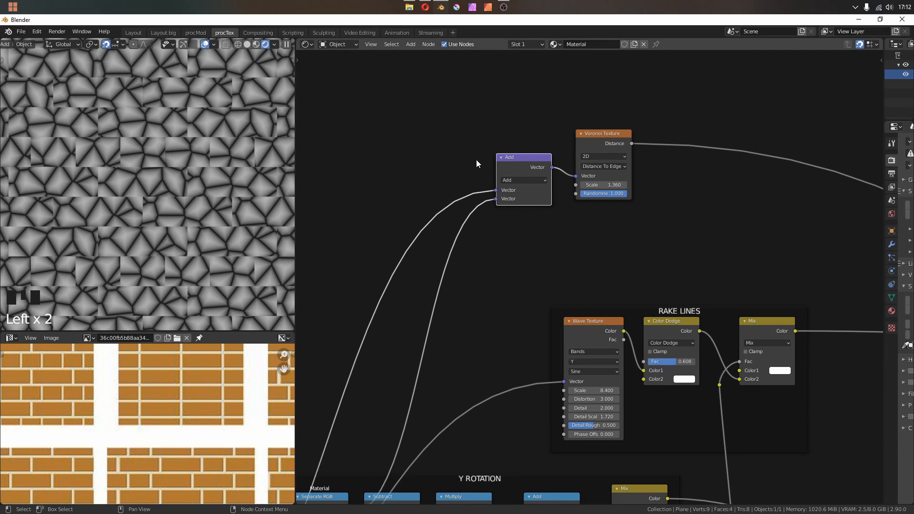
# Insert a Math node set to Multiply on the link between the green channel and the vector Add node
pyautogui.moveTo(518, 220); pyautogui.dragTo(530, 197, button='middle')
pyautogui.hotkey('shift', 'a')
pyautogui.click(542, 276)
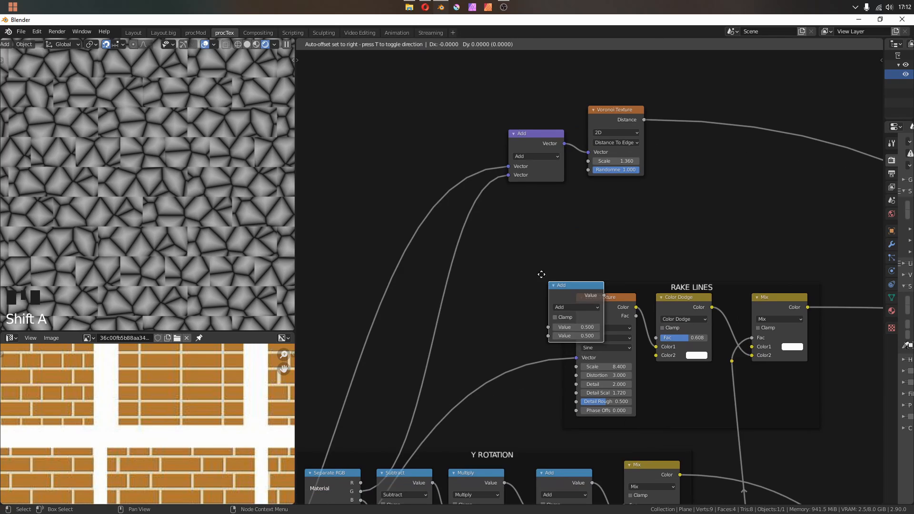
pyautogui.click(425, 241)
pyautogui.moveTo(425, 241); pyautogui.dragTo(448, 286, button='middle')
pyautogui.click(447, 287)
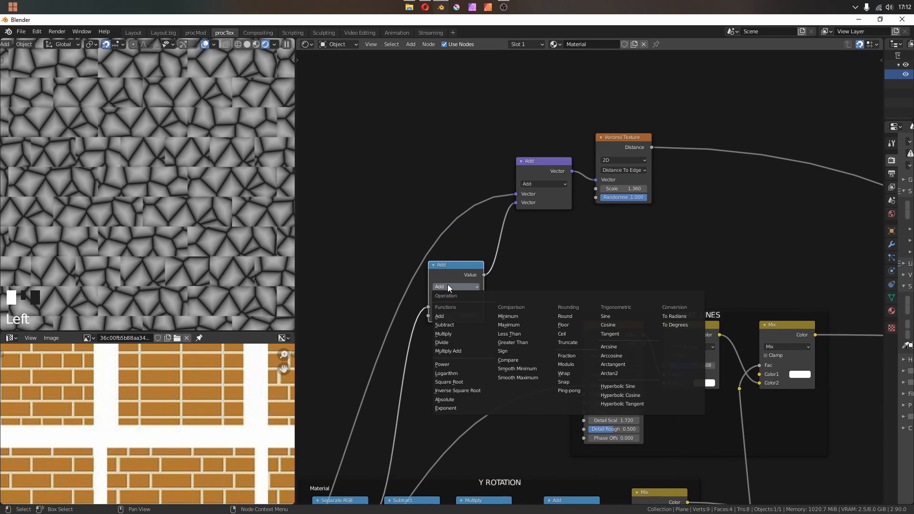
pyautogui.click(443, 333)
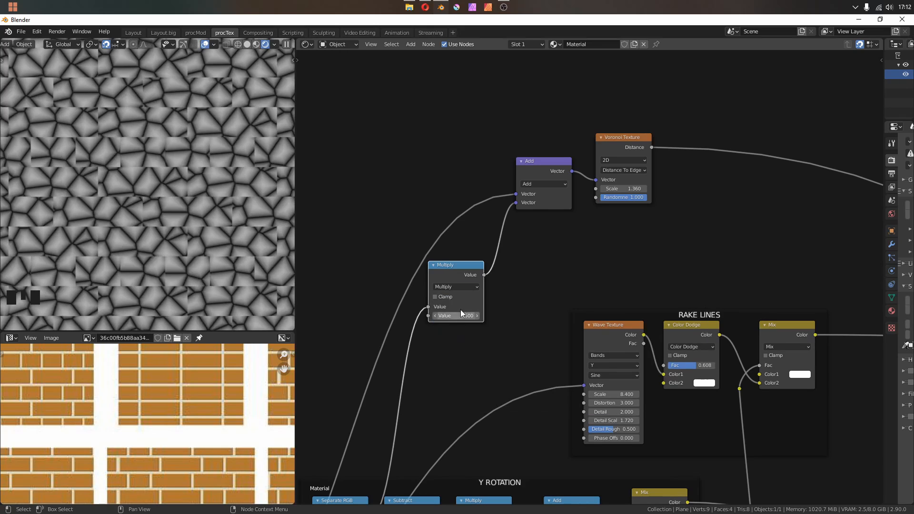
# Set the Multiply value to 200 and the Voronoi Texture's scale to 1.06
pyautogui.moveTo(452, 316); pyautogui.dragTo(476, 315)
pyautogui.doubleClick(476, 315)
pyautogui.write('173')
pyautogui.press('Return')
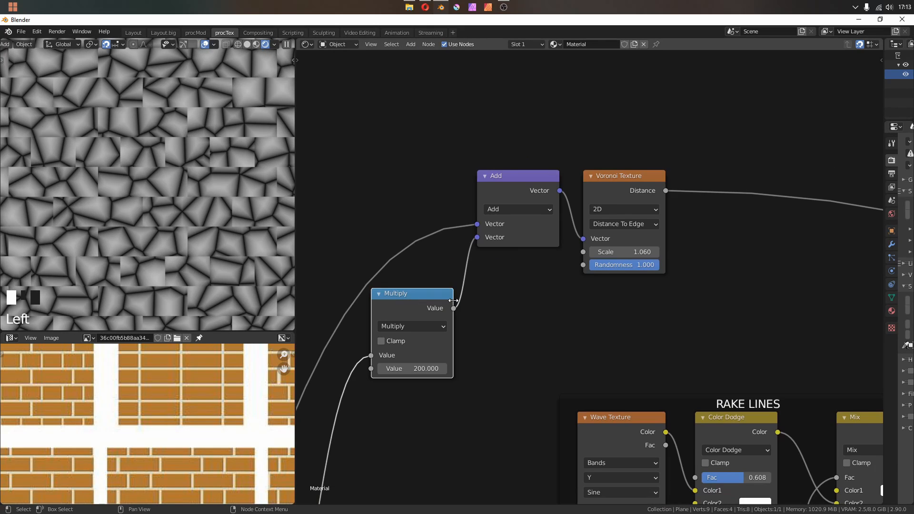
pyautogui.moveTo(568, 234); pyautogui.dragTo(526, 290, button='middle')
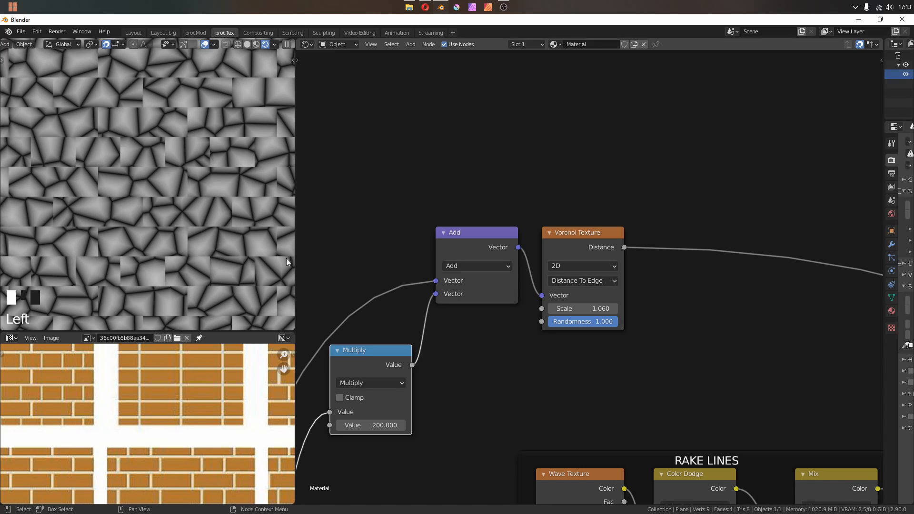
# Add a reroute point on the link feeding the Multiply node
pyautogui.scroll(-4, 216, 199)
pyautogui.keyDown('shift'); pyautogui.moveTo(299, 447); pyautogui.dragTo(378, 292, button='middle'); pyautogui.keyUp('shift')
pyautogui.keyDown('shift'); pyautogui.moveTo(378, 292); pyautogui.dragTo(391, 310, button='right'); pyautogui.keyUp('shift')
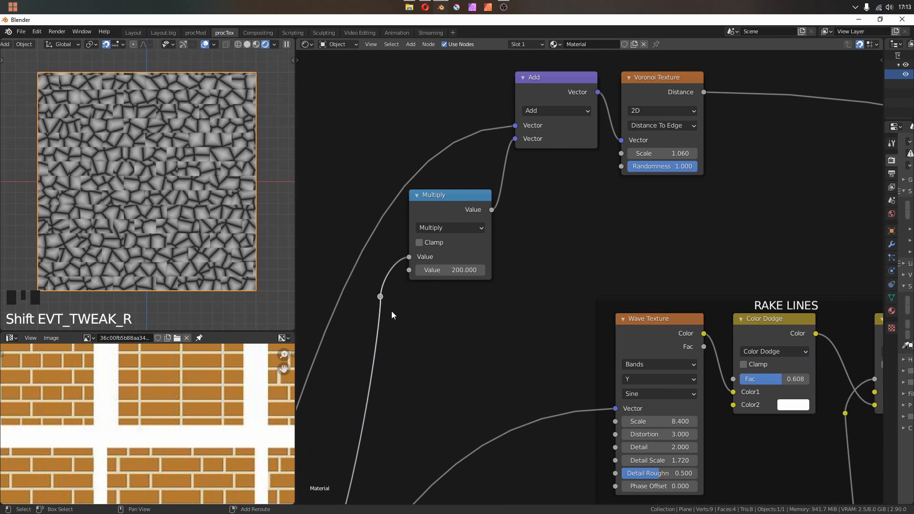
# Duplicate the Multiply node with its input link below the Voronoi Texture and make it Greater Than with threshold 0.5
pyautogui.click(464, 189)
pyautogui.click(459, 203)
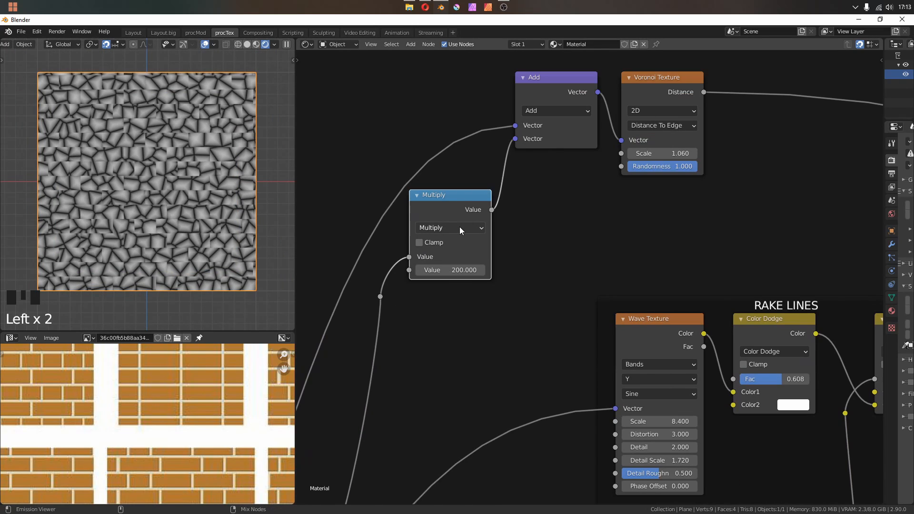
pyautogui.hotkey('ctrl', 'shift', 'd')
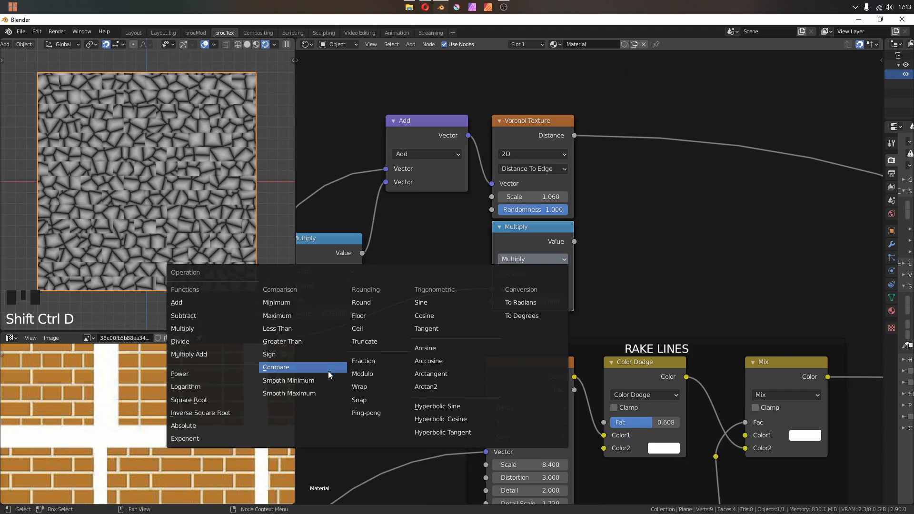
pyautogui.click(296, 341)
pyautogui.click(536, 300)
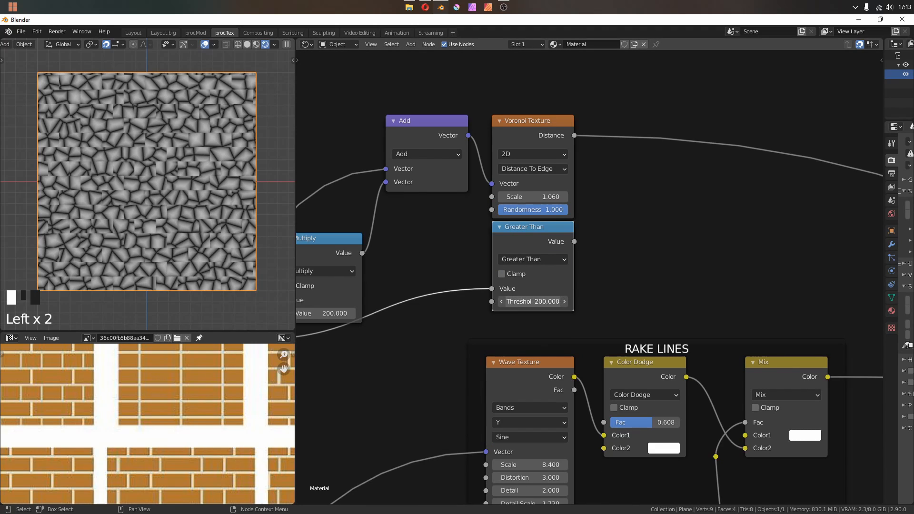
pyautogui.keyDown('ctrl'); pyautogui.keyDown('shift'); pyautogui.click(537, 298); pyautogui.keyUp('shift'); pyautogui.keyUp('ctrl')
# Add a Mix node after the Voronoi Texture, connect Greater Than to its factor and set its second colour to white
pyautogui.moveTo(530, 189); pyautogui.dragTo(431, 275, button='middle')
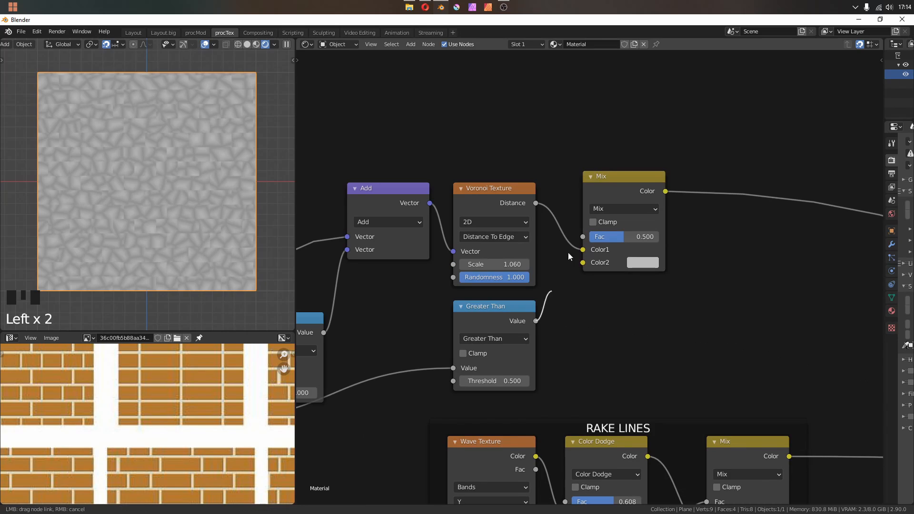
pyautogui.moveTo(567, 252); pyautogui.dragTo(584, 236)
pyautogui.click(646, 261)
pyautogui.scroll(6, 646, 261)
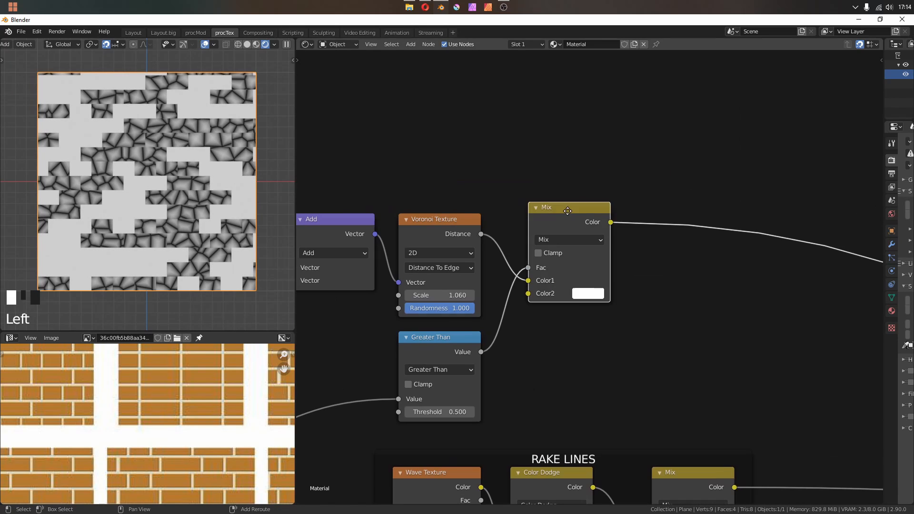
# Duplicate the Mix node onto the Voronoi mix output and set its blend mode to Color Dodge
pyautogui.hotkey('shift', 'd')
pyautogui.click(685, 219)
pyautogui.click(694, 238)
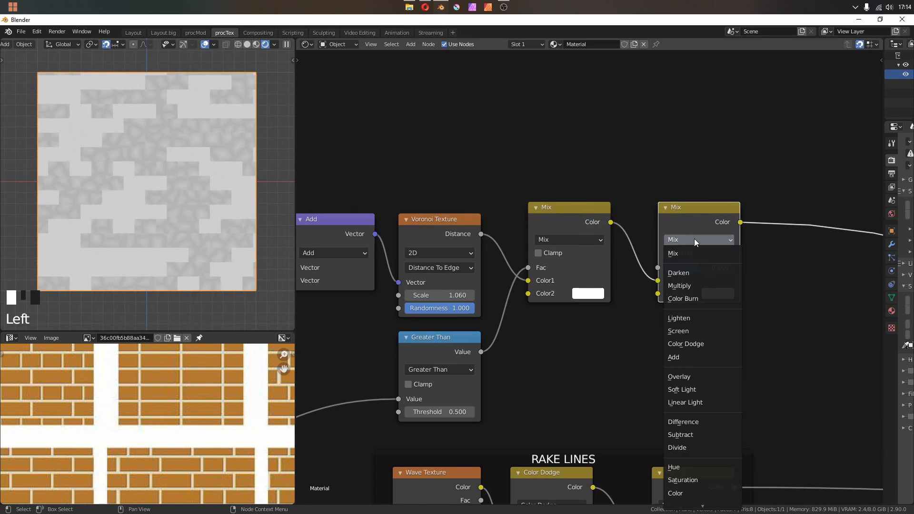
pyautogui.click(708, 345)
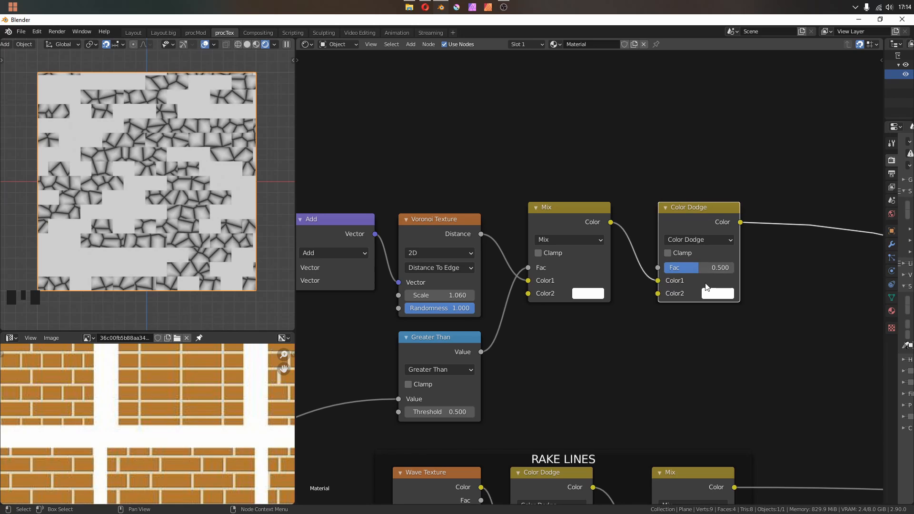
# Raise the Color Dodge factor to 0.925 and check the sharpened crack lines in the 3D preview
pyautogui.moveTo(688, 276); pyautogui.dragTo(717, 276)
pyautogui.scroll(9, 132, 107)
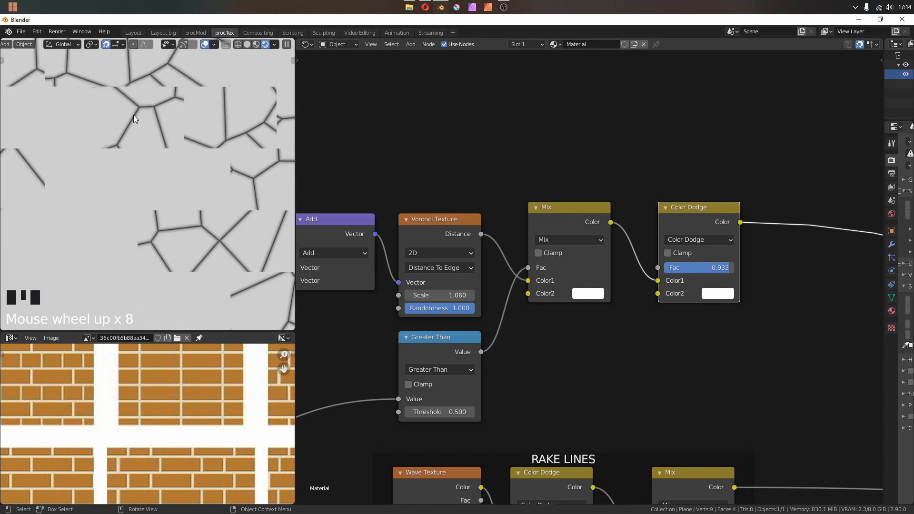
pyautogui.scroll(2, 176, 223)
pyautogui.moveTo(694, 268)
pyautogui.mouseDown()
pyautogui.moveTo(666, 267)
pyautogui.moveTo(692, 268)
pyautogui.mouseUp()
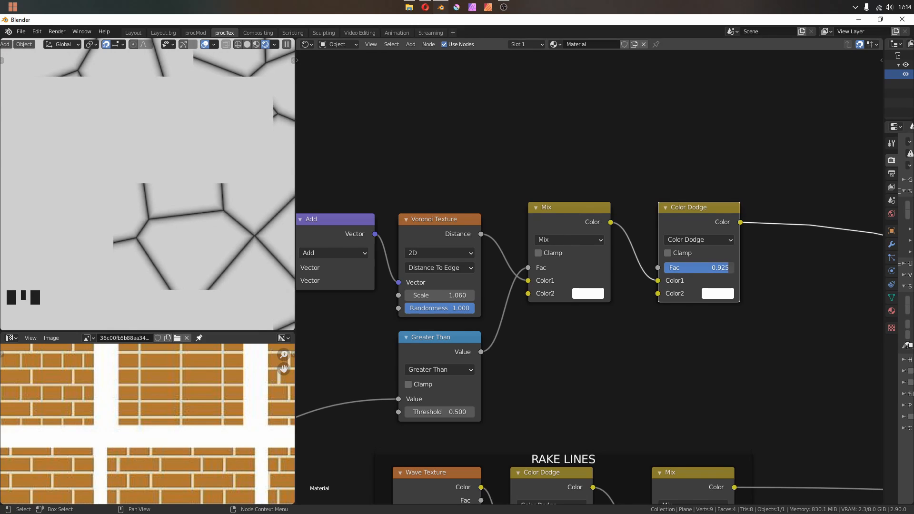
pyautogui.scroll(3, 153, 196)
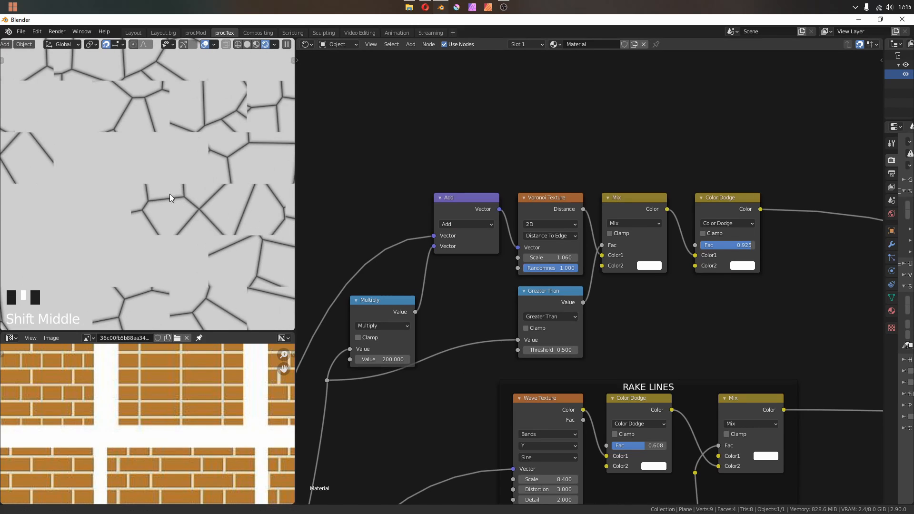
pyautogui.keyDown('shift'); pyautogui.moveTo(170, 193); pyautogui.dragTo(194, 209, button='middle'); pyautogui.keyUp('shift')
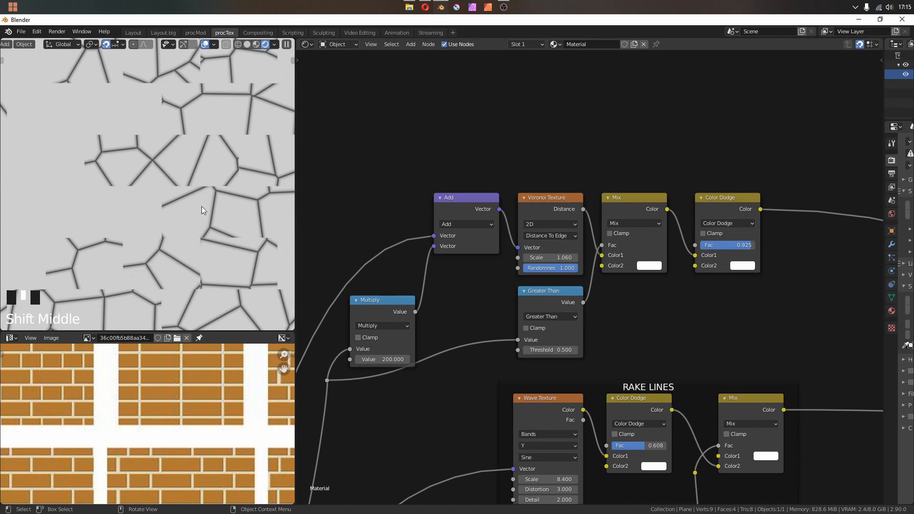
# Move the Voronoi Texture, Greater Than, Mix and Color Dodge nodes away from the vector Add node to make room
pyautogui.moveTo(513, 163); pyautogui.dragTo(683, 283)
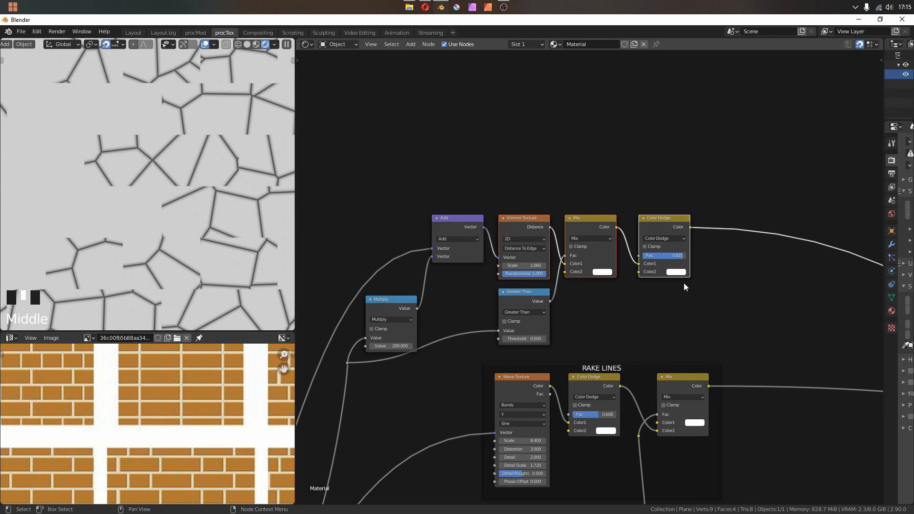
pyautogui.press('g')
pyautogui.click(743, 280)
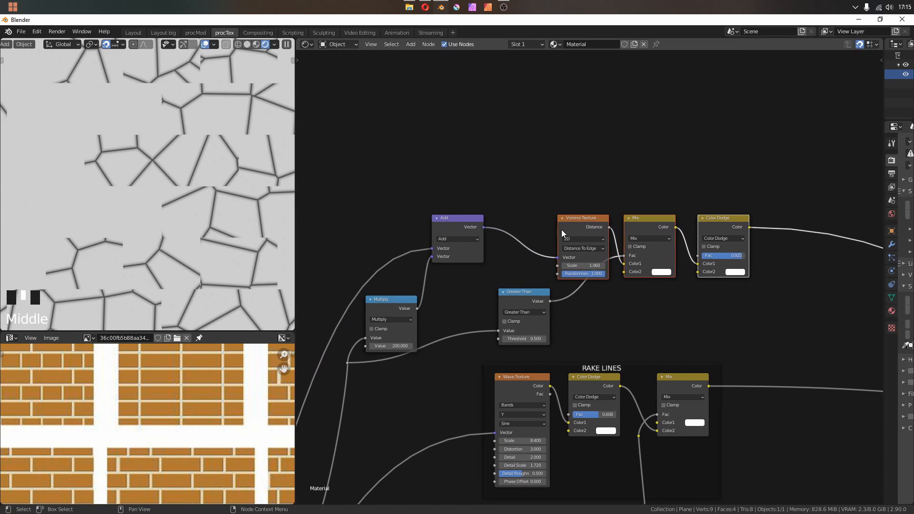
pyautogui.moveTo(460, 213); pyautogui.dragTo(488, 233, button='middle')
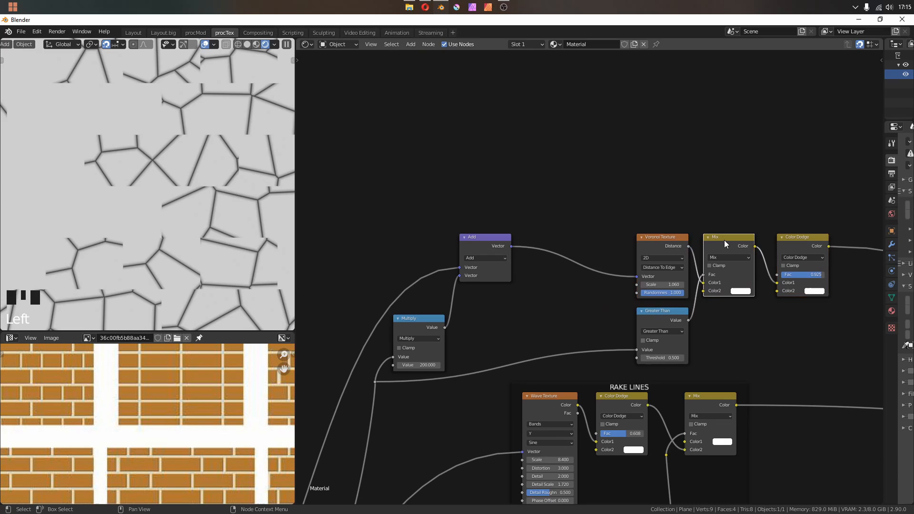
# Duplicate the Mix node onto the link between the vector Add and Voronoi Texture nodes and set its blend mode to Linear Light
pyautogui.hotkey('shift', 'd')
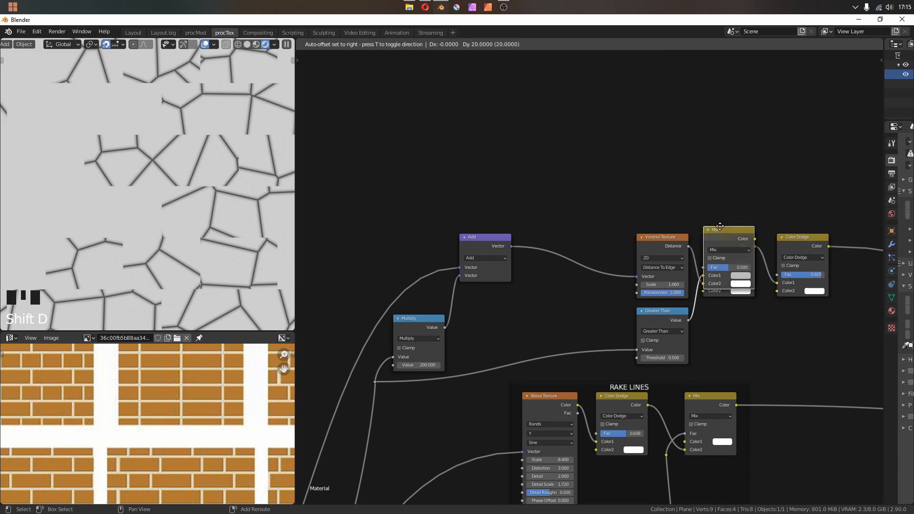
pyautogui.click(547, 232)
pyautogui.scroll(1, 590, 282)
pyautogui.scroll(1, 590, 284)
pyautogui.click(549, 237)
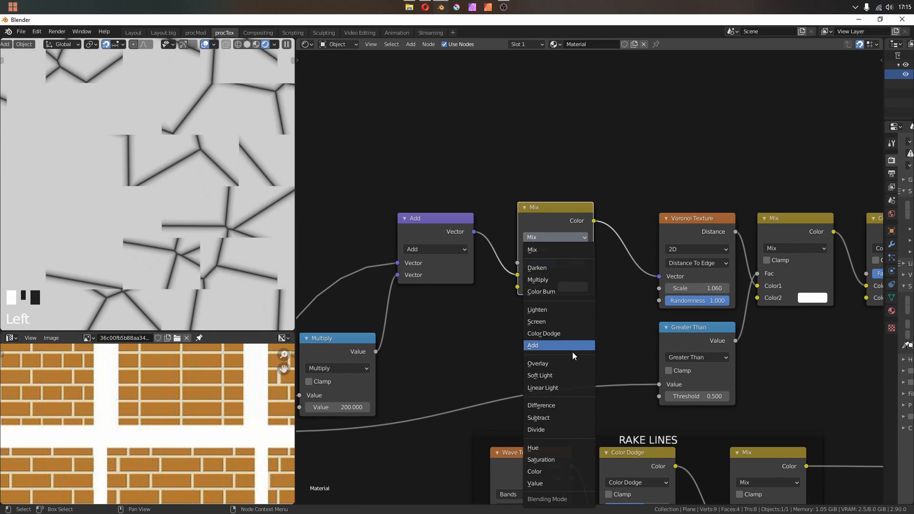
pyautogui.click(567, 390)
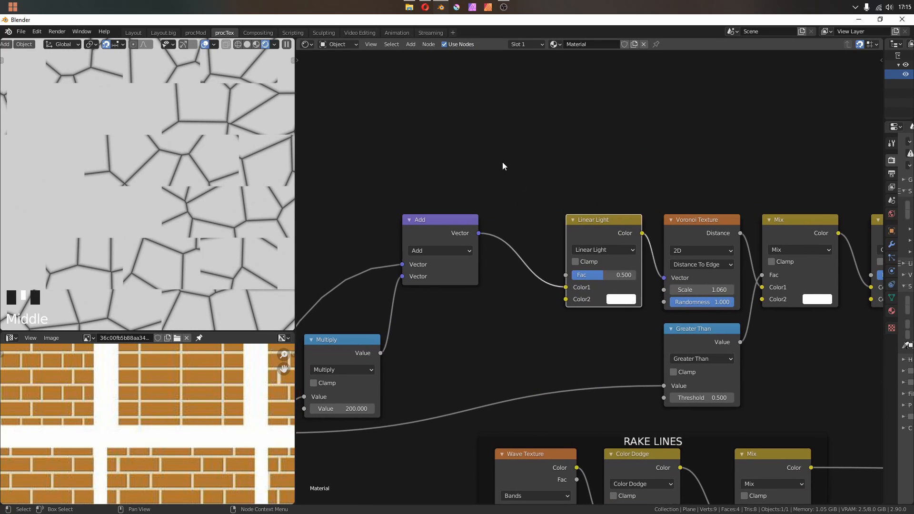
# Add a Noise Texture fed by the vector Add node, connect its Color to Linear Light's second colour and place it between them
pyautogui.hotkey('shift', 'a')
pyautogui.moveTo(484, 131)
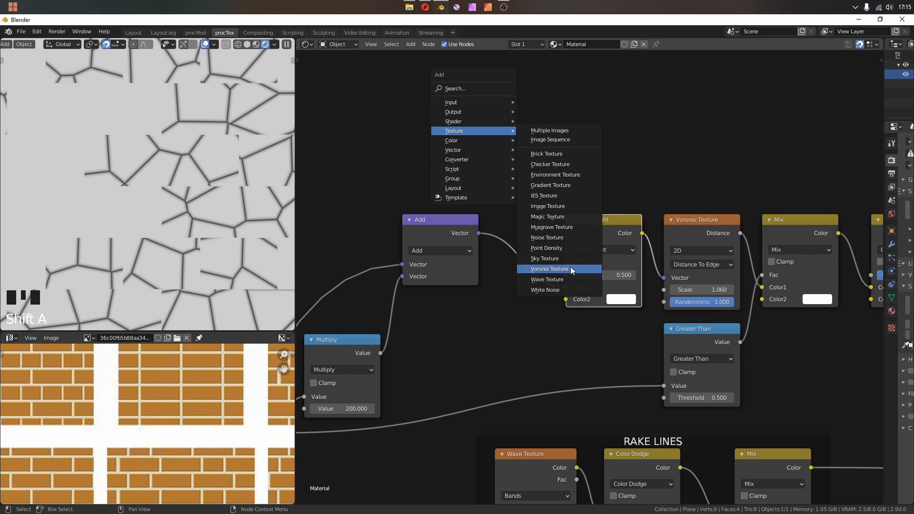
pyautogui.click(571, 238)
pyautogui.moveTo(479, 233); pyautogui.dragTo(565, 144)
pyautogui.moveTo(642, 115); pyautogui.dragTo(565, 299)
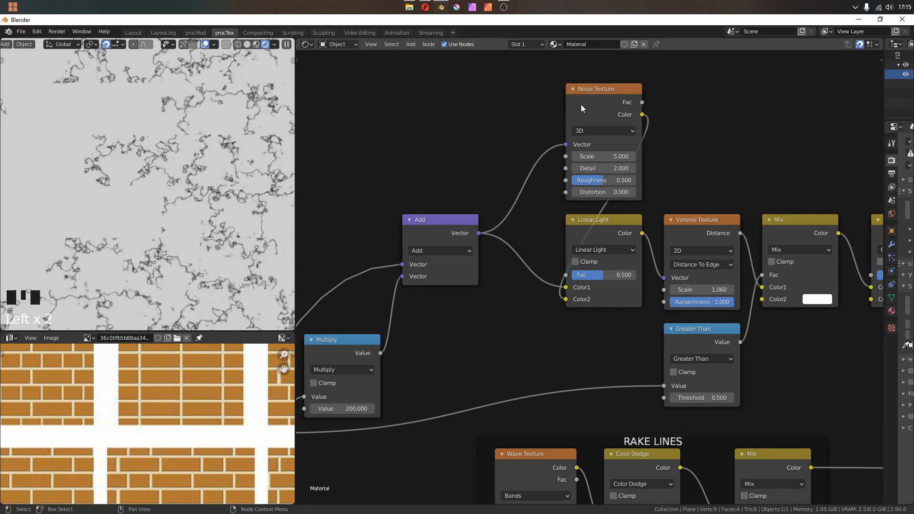
pyautogui.moveTo(598, 97); pyautogui.dragTo(528, 268)
pyautogui.moveTo(528, 268); pyautogui.dragTo(499, 307)
# Set the scale of both the Noise Texture and the Voronoi Texture to 1
pyautogui.click(456, 351)
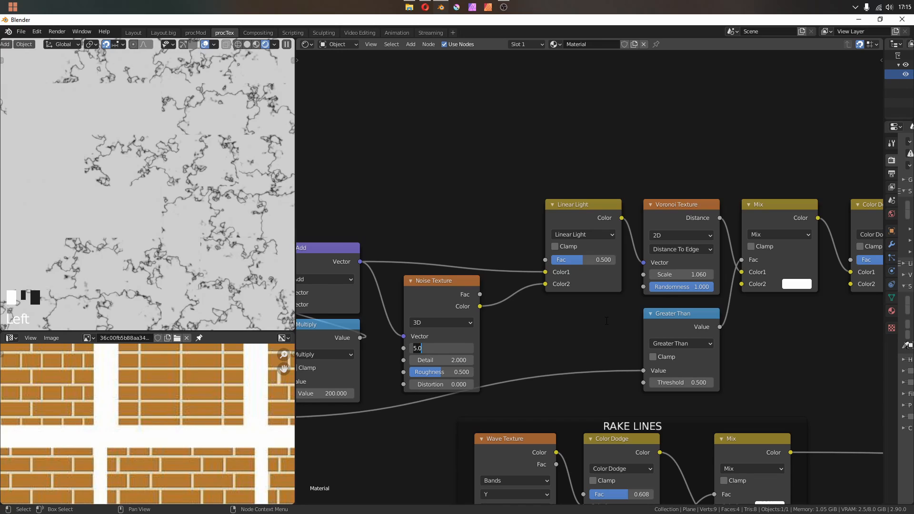
pyautogui.write('1')
pyautogui.press('Return')
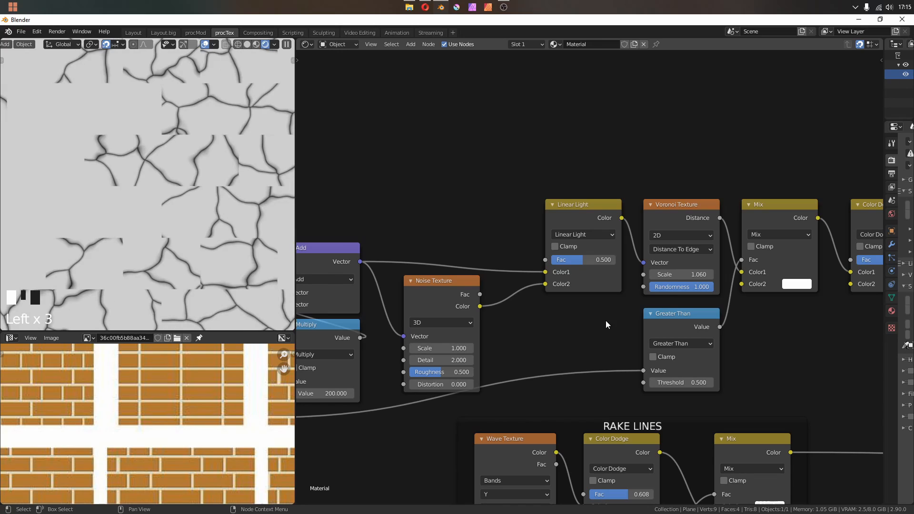
pyautogui.click(698, 274)
pyautogui.write('1')
pyautogui.press('Return')
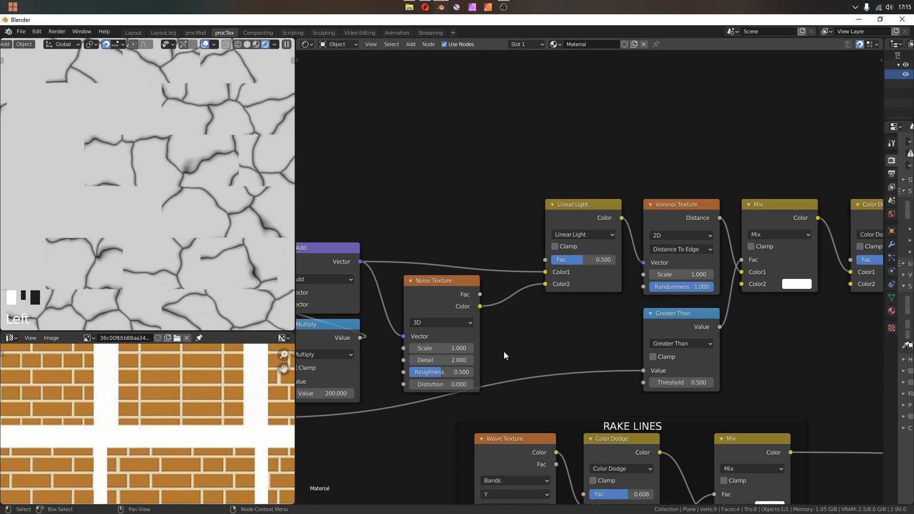
# Try different detail amounts on the Noise Texture and settle on a detail of 3
pyautogui.moveTo(443, 360); pyautogui.dragTo(451, 363)
pyautogui.doubleClick(437, 362)
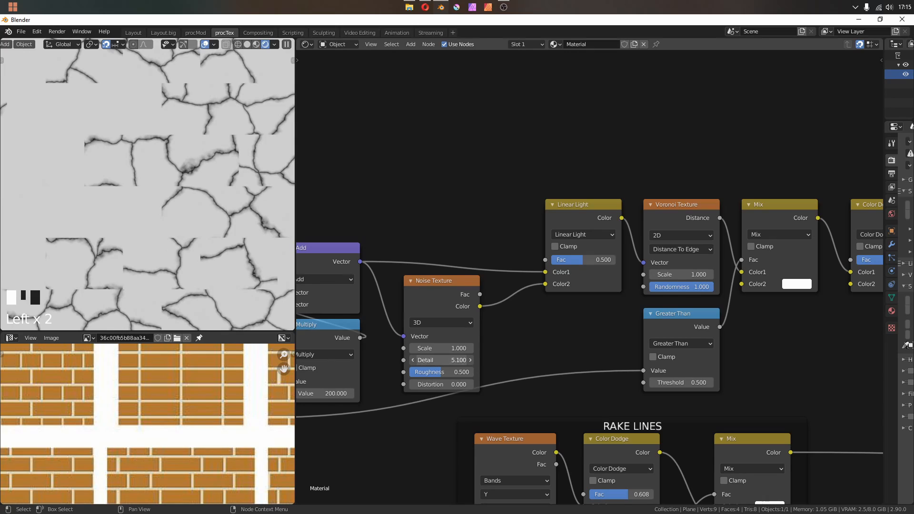
pyautogui.write('5')
pyautogui.press('Return')
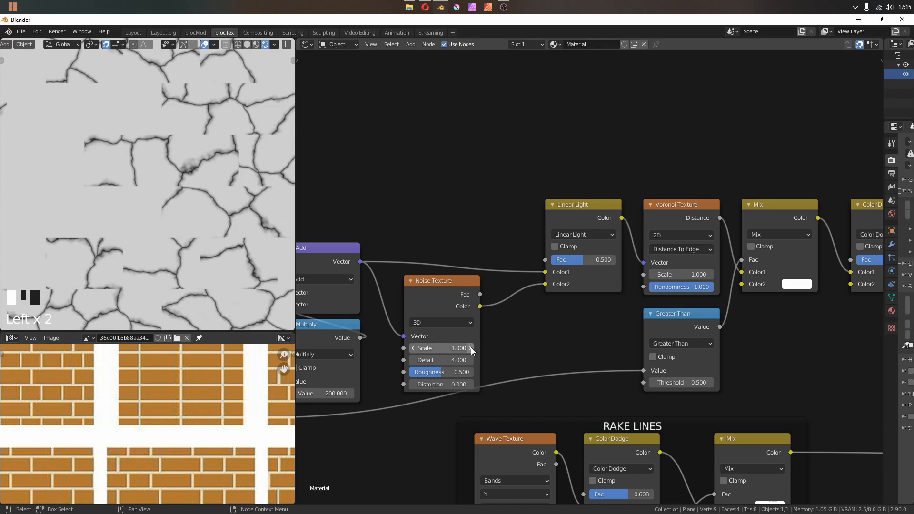
pyautogui.click(449, 360)
pyautogui.write('2')
pyautogui.press('Return')
# Set the Linear Light factor to 0.358 and the Voronoi Texture scale to 0.6
pyautogui.moveTo(584, 259); pyautogui.dragTo(575, 259)
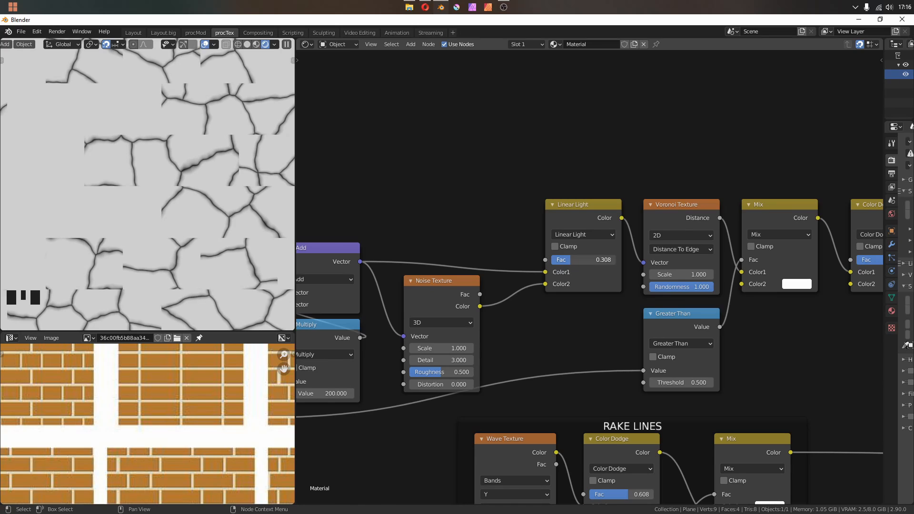
pyautogui.scroll(-3, 213, 168)
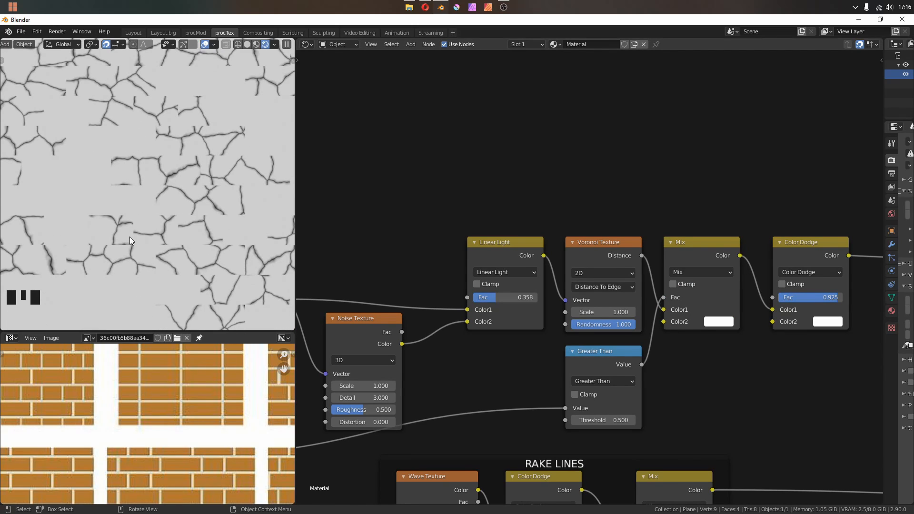
pyautogui.moveTo(591, 312); pyautogui.dragTo(710, 295, button='middle')
pyautogui.moveTo(716, 295); pyautogui.dragTo(710, 295)
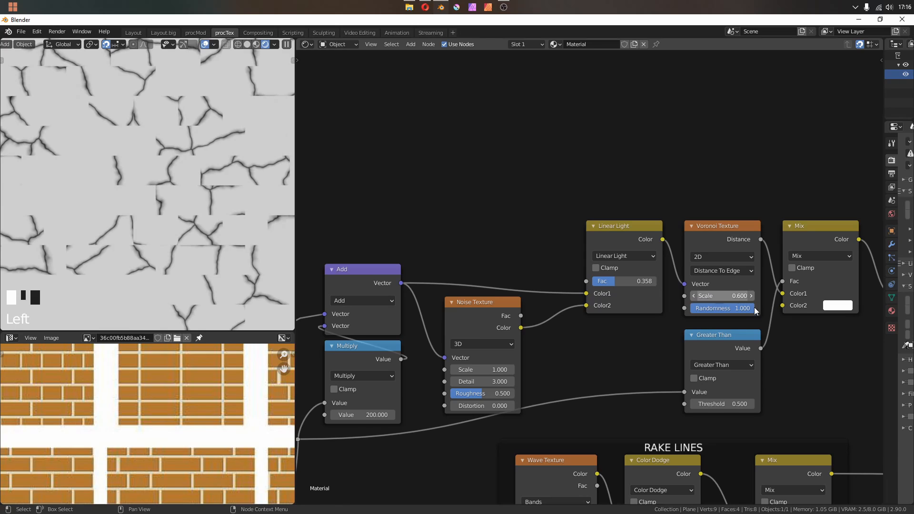
pyautogui.moveTo(501, 298); pyautogui.dragTo(495, 314, button='middle')
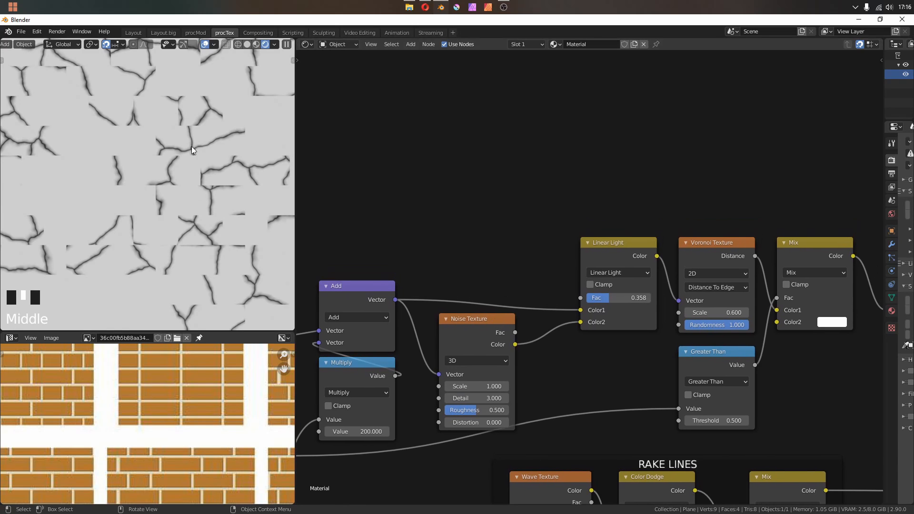
pyautogui.scroll(-2, 161, 205)
# Add a ColorRamp above the Linear Light node and connect the Noise Texture's Fac output to it
pyautogui.hotkey('shift', 'a')
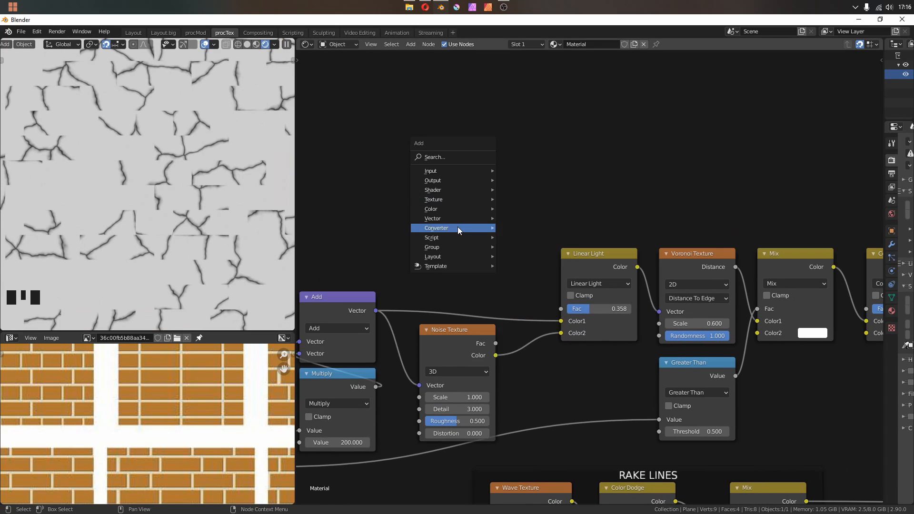
pyautogui.moveTo(458, 226)
pyautogui.click(540, 246)
pyautogui.click(541, 129)
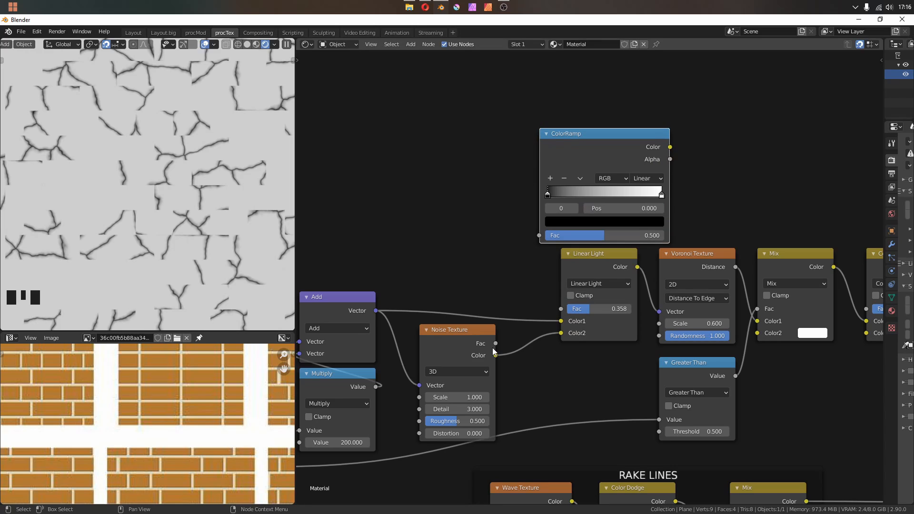
pyautogui.moveTo(496, 355); pyautogui.dragTo(539, 246)
# Bring the ColorRamp's black and white stops close together near the middle, with the white stop at about 0.56
pyautogui.moveTo(652, 214); pyautogui.dragTo(478, 240, button='middle')
pyautogui.moveTo(487, 232); pyautogui.dragTo(440, 232)
pyautogui.moveTo(373, 232); pyautogui.dragTo(424, 236)
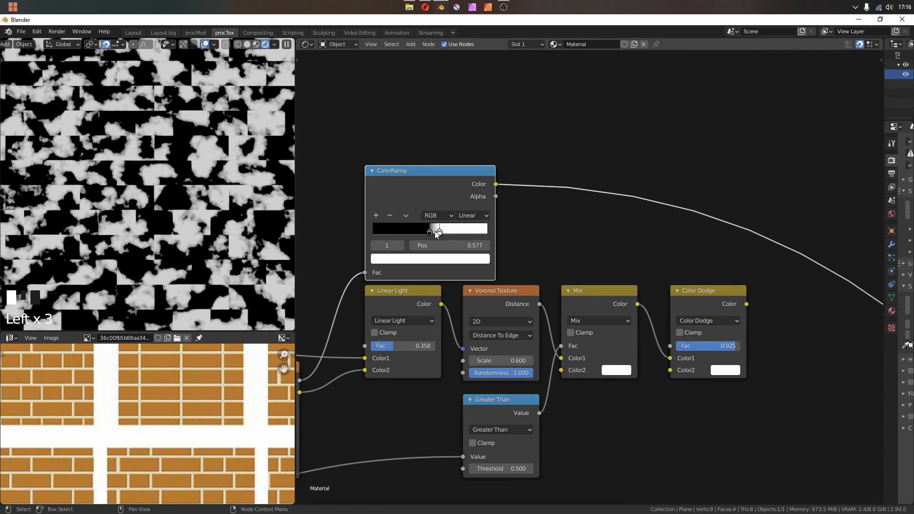
# Duplicate the Color Dodge node onto its output, make the copy Screen and connect the ColorRamp's Color to its second colour
pyautogui.moveTo(747, 306); pyautogui.dragTo(562, 258, button='middle')
pyautogui.keyDown('ctrl'); pyautogui.keyDown('shift'); pyautogui.click(563, 258); pyautogui.keyUp('shift'); pyautogui.keyUp('ctrl')
pyautogui.moveTo(525, 251); pyautogui.dragTo(515, 253)
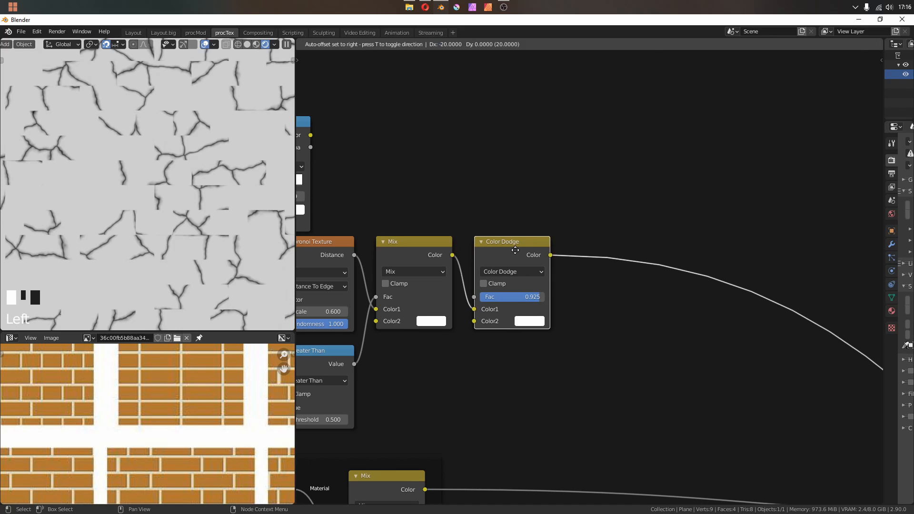
pyautogui.hotkey('shift', 'd')
pyautogui.click(635, 241)
pyautogui.click(636, 260)
pyautogui.click(633, 345)
pyautogui.moveTo(486, 230); pyautogui.dragTo(541, 247, button='middle')
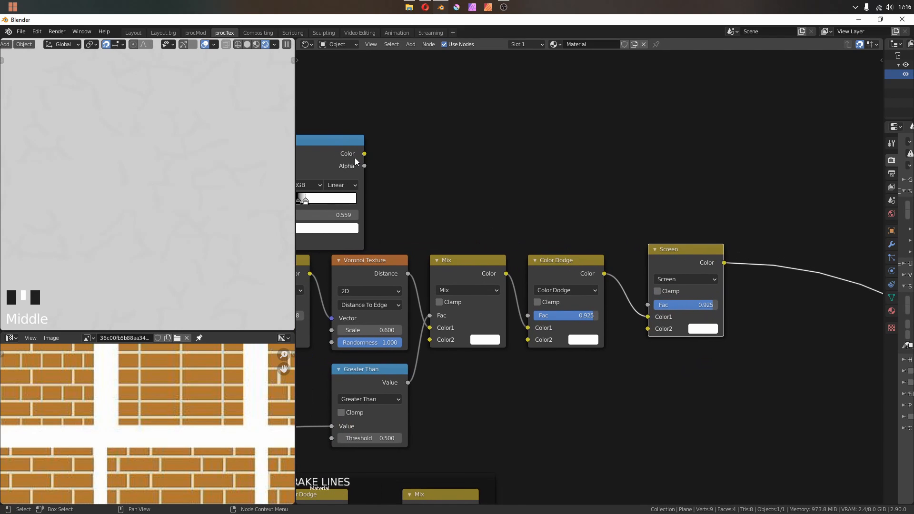
pyautogui.moveTo(365, 153); pyautogui.dragTo(647, 328)
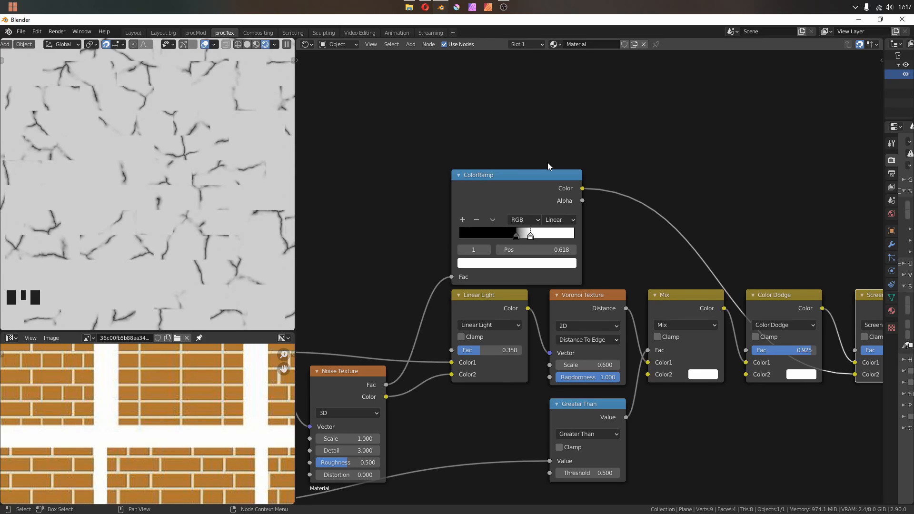
# Tighten the ColorRamp stops with the white one at 0.605, and set the Screen factor to 1
pyautogui.moveTo(504, 238); pyautogui.dragTo(508, 289, button='middle')
pyautogui.click(519, 288)
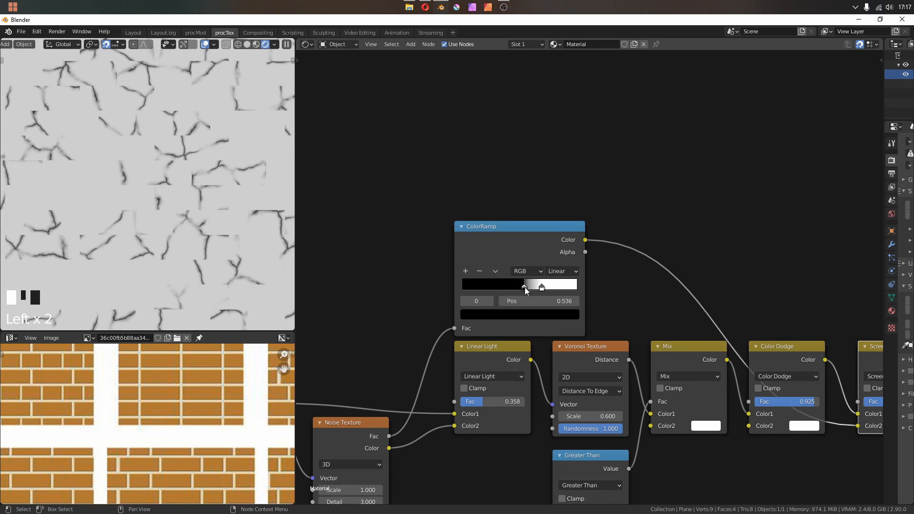
pyautogui.moveTo(518, 288); pyautogui.dragTo(531, 287)
pyautogui.moveTo(619, 266); pyautogui.dragTo(391, 195, button='middle')
pyautogui.scroll(-4, 202, 148)
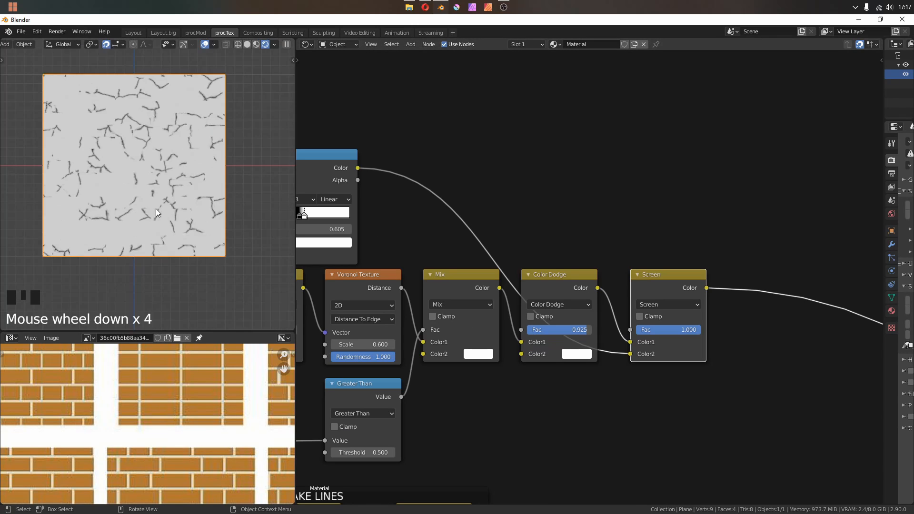
pyautogui.scroll(1, 179, 182)
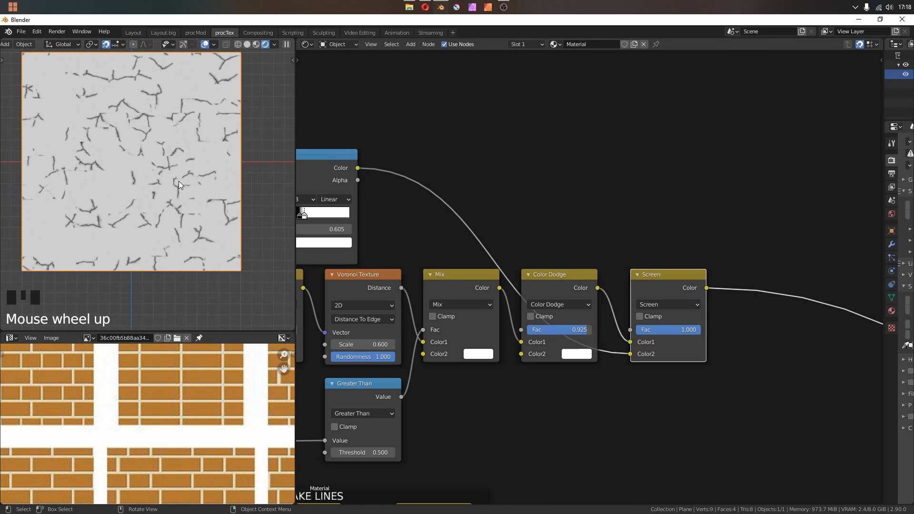
# Group all the crack nodes in a frame, move it above the RAKE LINES frame and label it CRACKS
pyautogui.scroll(-4, 552, 218)
pyautogui.moveTo(361, 134); pyautogui.dragTo(826, 318)
pyautogui.hotkey('ctrl', 'j')
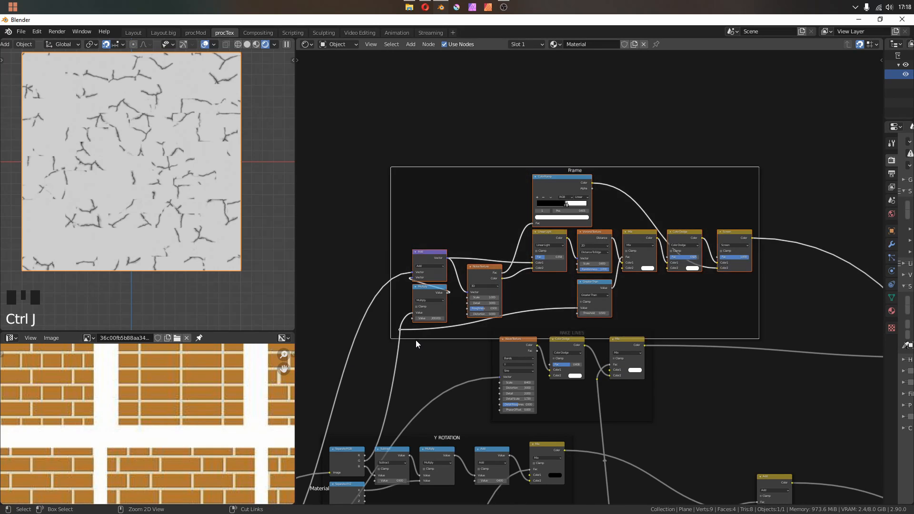
pyautogui.click(680, 314)
pyautogui.moveTo(681, 314); pyautogui.dragTo(679, 287)
pyautogui.press('F2')
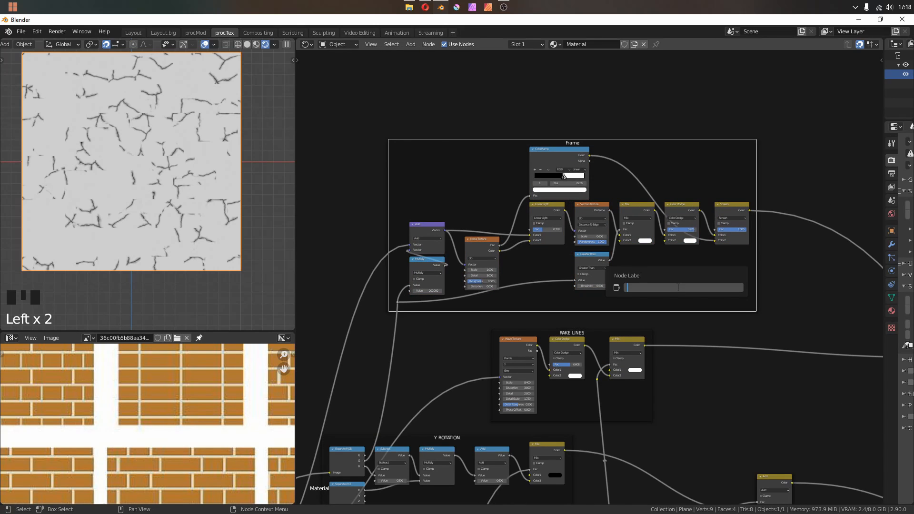
pyautogui.write('CRAC')
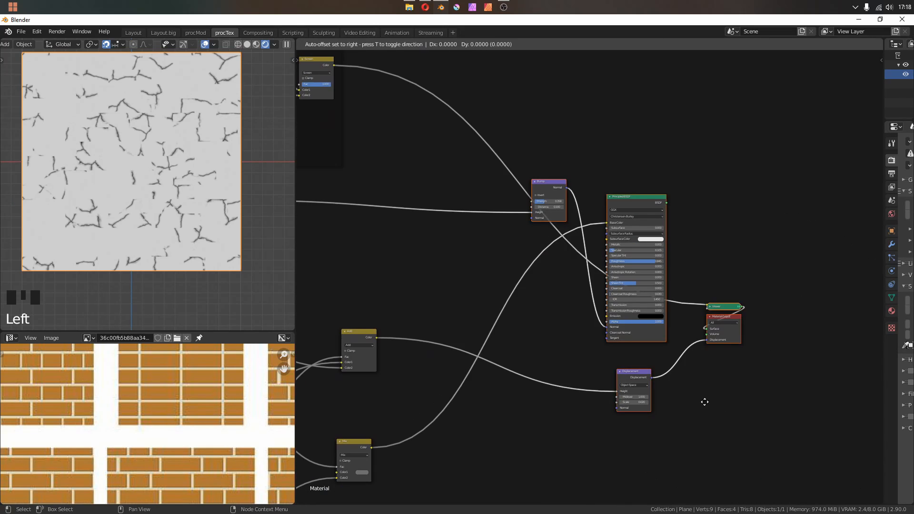
# Move the Bump, Displacement, shader and output nodes farther from the frames and preview the Screen node of the CRACKS frame
pyautogui.click(787, 344)
pyautogui.moveTo(709, 343); pyautogui.dragTo(874, 332, button='middle')
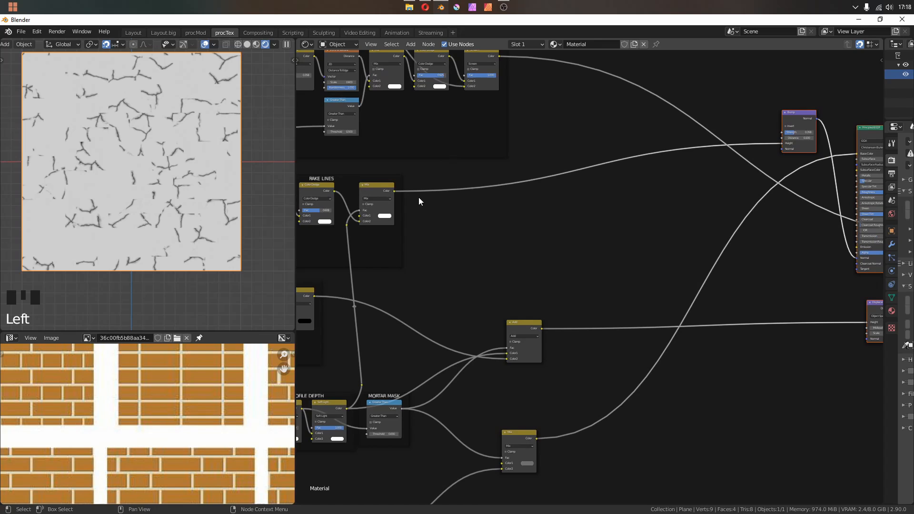
pyautogui.keyDown('ctrl'); pyautogui.keyDown('shift'); pyautogui.click(533, 321); pyautogui.keyUp('shift'); pyautogui.keyUp('ctrl')
pyautogui.moveTo(476, 190); pyautogui.dragTo(545, 312, button='middle')
pyautogui.scroll(2, 538, 190)
pyautogui.keyDown('ctrl'); pyautogui.keyDown('shift'); pyautogui.click(539, 157); pyautogui.keyUp('shift'); pyautogui.keyUp('ctrl')
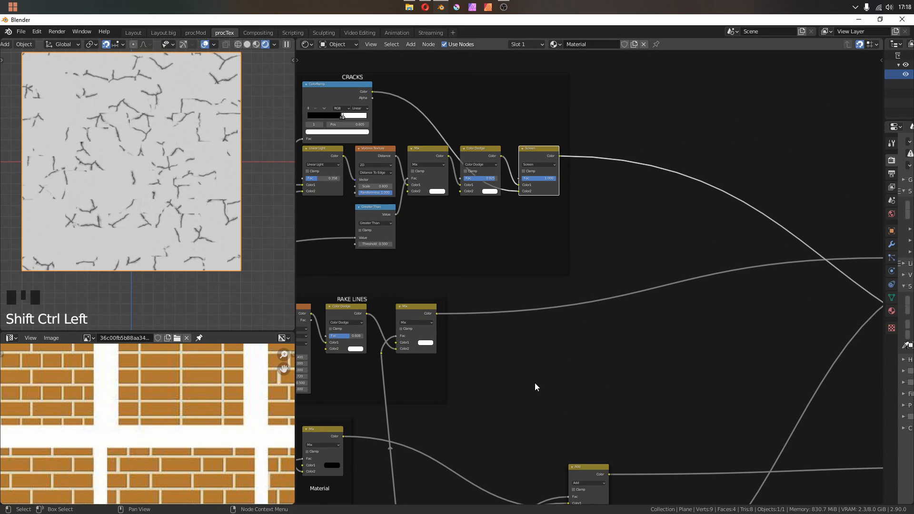
# Duplicate the Add node onto its link to Displacement, make the copy Multiply and connect the CRACKS Screen's Color to its second colour
pyautogui.moveTo(535, 384); pyautogui.dragTo(527, 295, button='middle')
pyautogui.scroll(2, 527, 296)
pyautogui.click(619, 346)
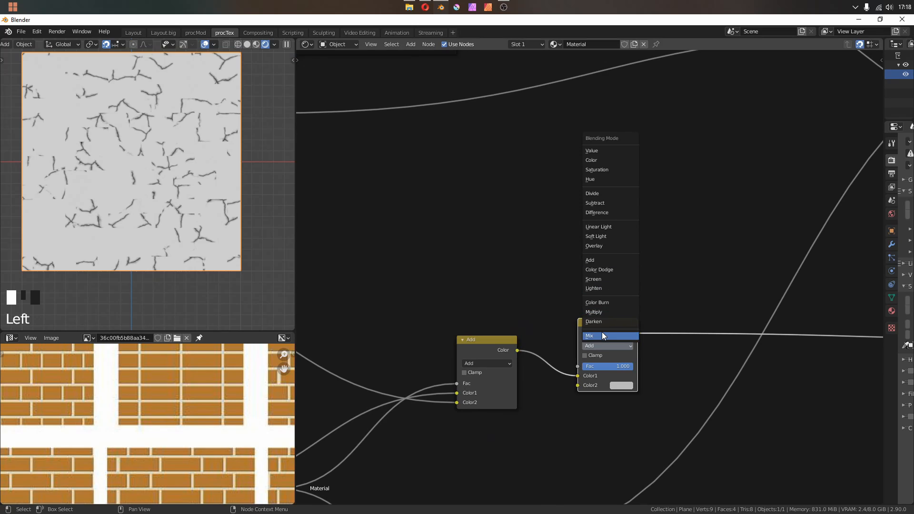
pyautogui.click(595, 312)
pyautogui.scroll(-5, 601, 304)
pyautogui.moveTo(596, 267); pyautogui.dragTo(608, 343, button='middle')
pyautogui.scroll(-1, 595, 276)
pyautogui.moveTo(528, 149); pyautogui.dragTo(615, 431)
pyautogui.moveTo(614, 431); pyautogui.dragTo(443, 388, button='middle')
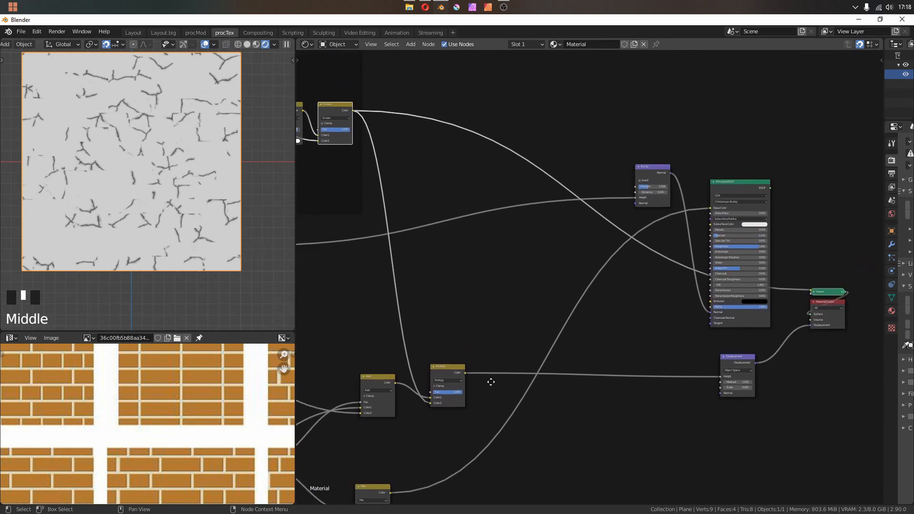
# With the full material shown, set the factor of the Multiply node feeding the displacement to 0.528
pyautogui.moveTo(85, 191); pyautogui.dragTo(144, 236, button='middle')
pyautogui.moveTo(461, 281)
pyautogui.mouseDown(button='middle')
pyautogui.moveTo(490, 347)
pyautogui.moveTo(575, 424)
pyautogui.mouseUp(button='middle')
pyautogui.scroll(12, 487, 294)
pyautogui.keyDown('shift'); pyautogui.moveTo(469, 282); pyautogui.dragTo(477, 281); pyautogui.keyUp('shift')
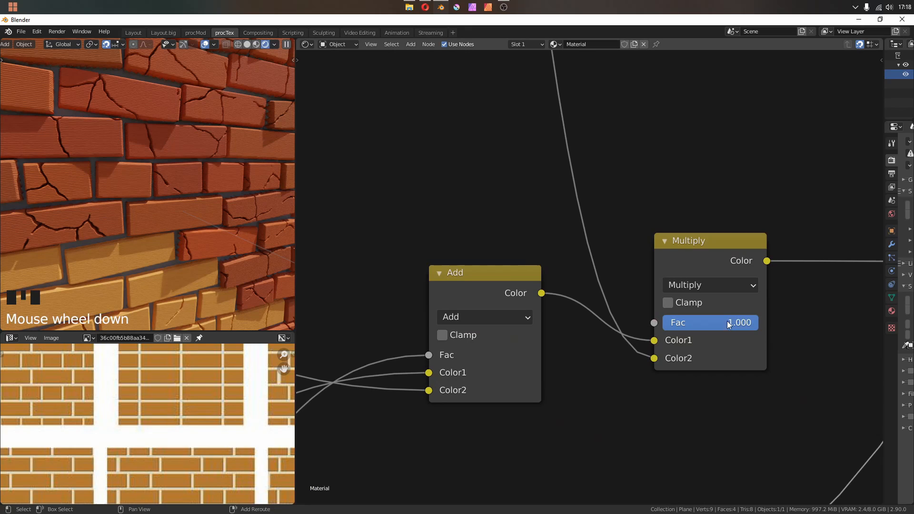
pyautogui.keyDown('shift'); pyautogui.moveTo(714, 323); pyautogui.dragTo(707, 322); pyautogui.keyUp('shift')
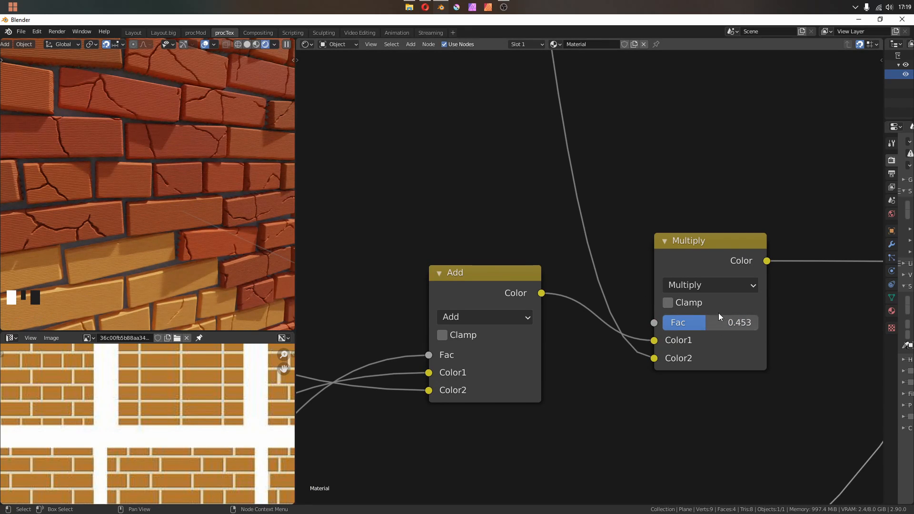
pyautogui.scroll(-7, 512, 157)
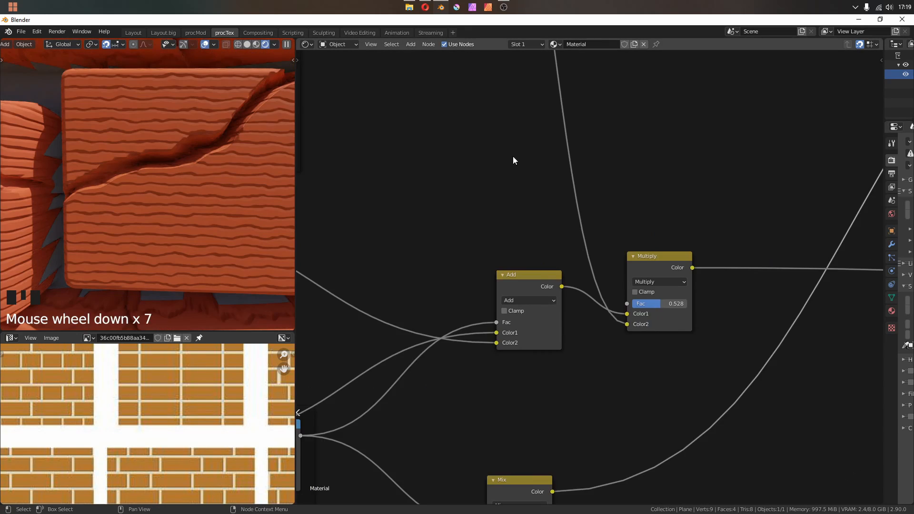
# Lower the factor of the Color Dodge node in the CRACKS frame to 0.935 to widen the cracks
pyautogui.moveTo(409, 63); pyautogui.dragTo(501, 256, button='middle')
pyautogui.scroll(-1, 431, 202)
pyautogui.moveTo(431, 203); pyautogui.dragTo(566, 395, button='middle')
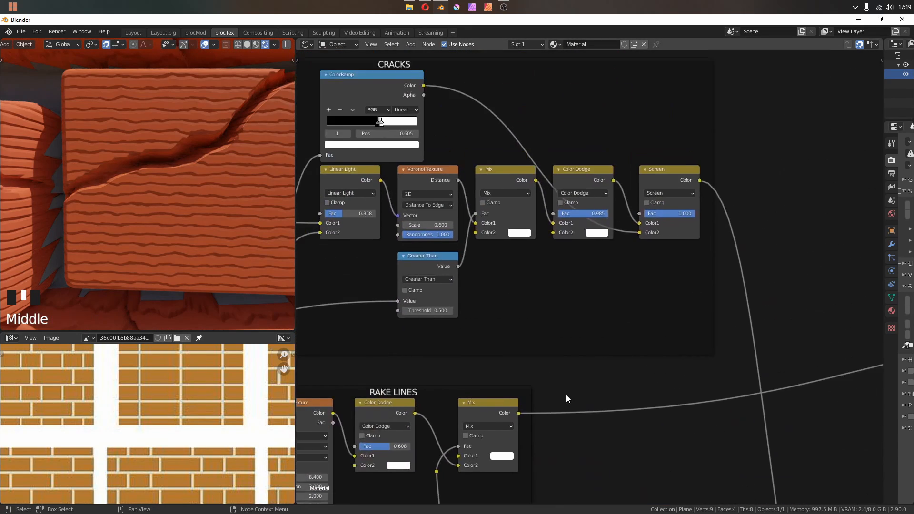
pyautogui.scroll(-1, 567, 278)
pyautogui.moveTo(567, 279); pyautogui.dragTo(424, 327, button='middle')
pyautogui.scroll(4, 424, 324)
pyautogui.moveTo(452, 246); pyautogui.dragTo(471, 247)
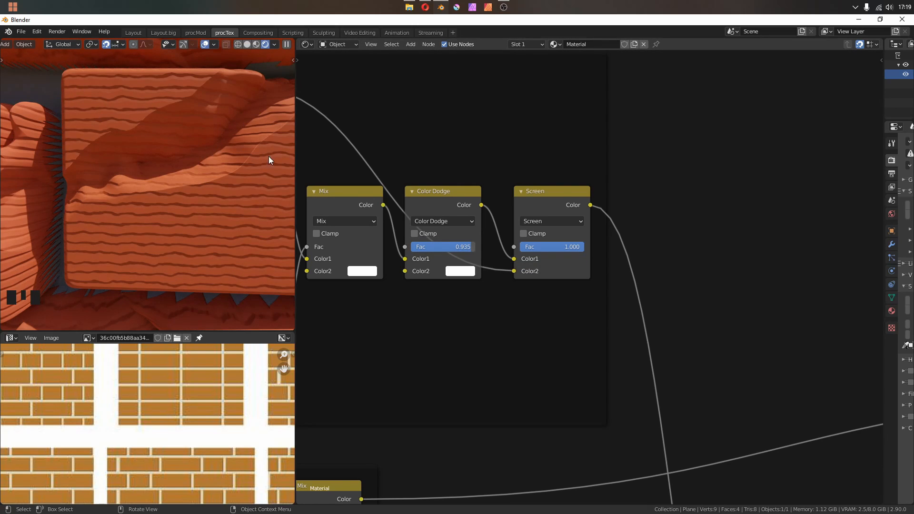
# Preview the RAKE LINES Mix, then add a Math node beside the CRACKS frame and connect the crack Screen's Color to its first value
pyautogui.keyDown('ctrl'); pyautogui.keyDown('shift'); pyautogui.click(505, 143); pyautogui.keyUp('shift'); pyautogui.keyUp('ctrl')
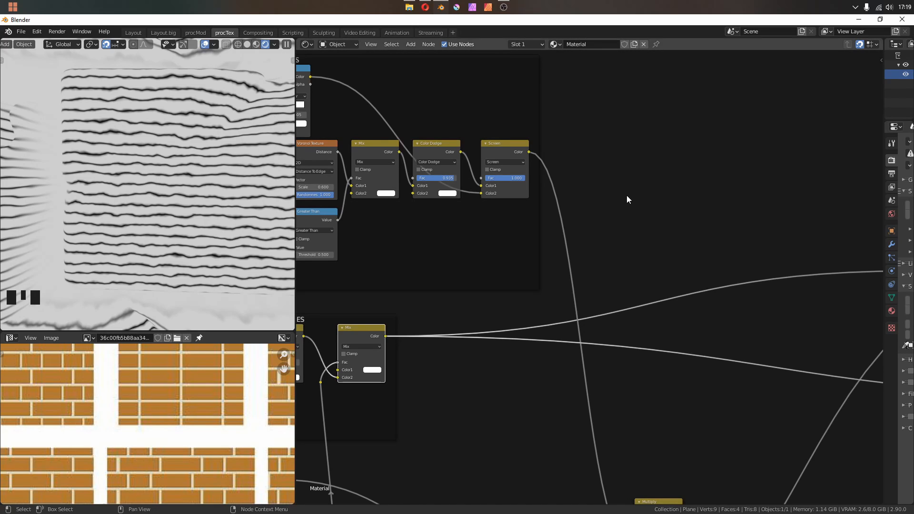
pyautogui.moveTo(626, 195); pyautogui.dragTo(589, 204, button='middle')
pyautogui.hotkey('shift', 'a')
pyautogui.moveTo(542, 214)
pyautogui.click(589, 283)
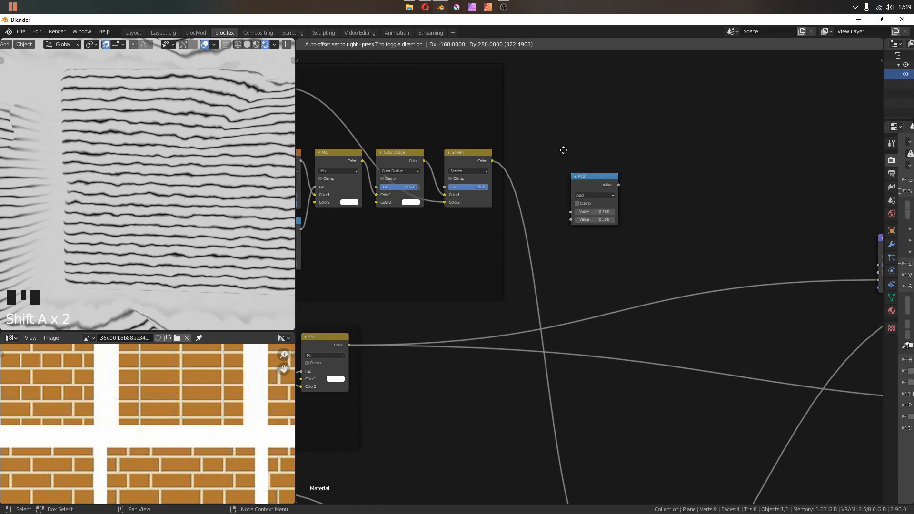
pyautogui.click(539, 152)
pyautogui.moveTo(566, 120); pyautogui.dragTo(569, 146)
# Change the new Math node to Less Than with a threshold of 1 and move it slightly down
pyautogui.click(560, 161)
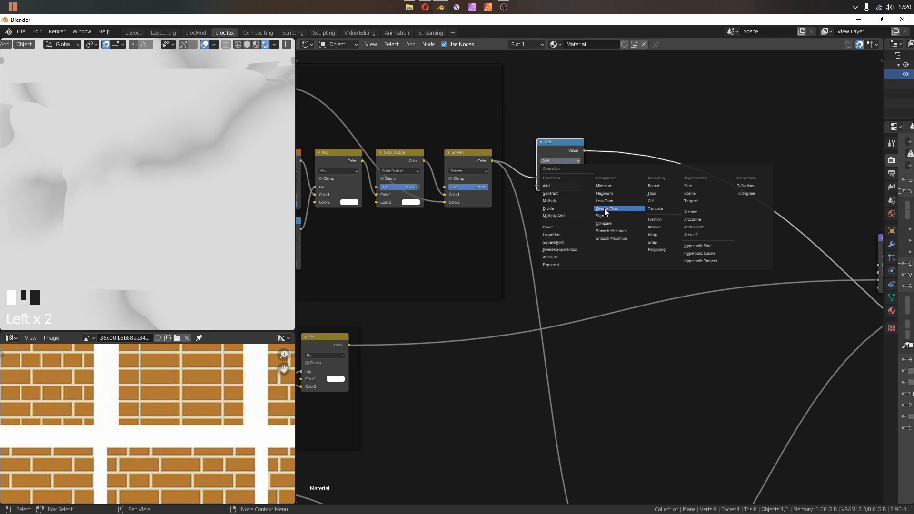
pyautogui.click(612, 202)
pyautogui.click(565, 186)
pyautogui.write('1')
pyautogui.press('Return')
pyautogui.scroll(-4, 133, 194)
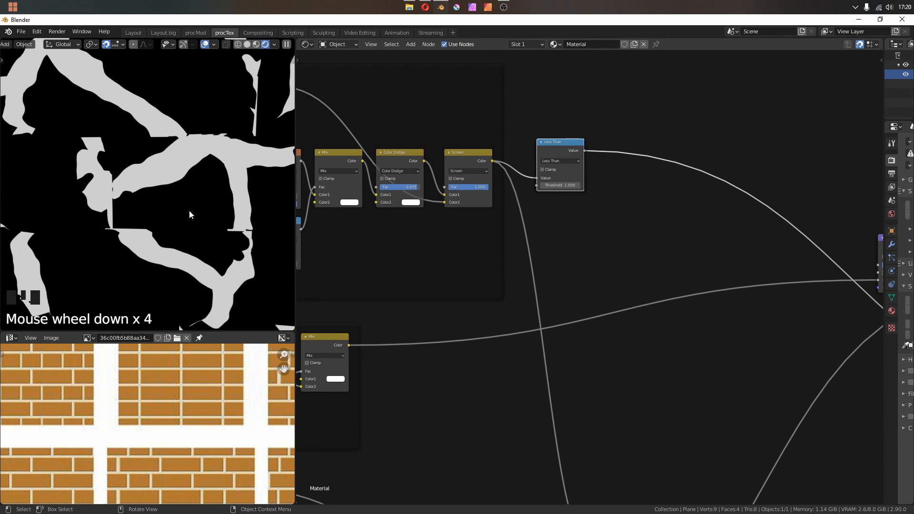
pyautogui.moveTo(556, 143); pyautogui.dragTo(556, 150)
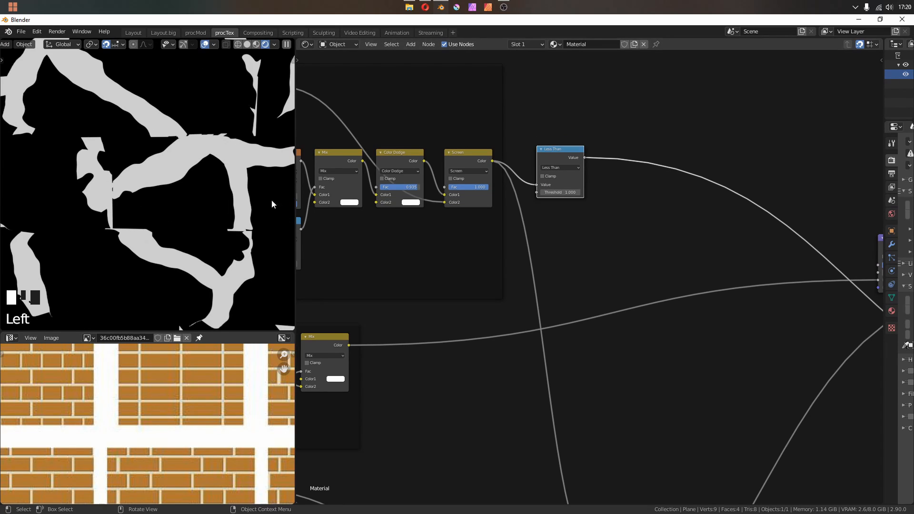
# Insert a MixRGB node between the RAKE LINES Mix and Bump, set to Screen at factor 1, with Less Than's Value as second colour
pyautogui.keyDown('ctrl'); pyautogui.keyDown('shift'); pyautogui.click(334, 344); pyautogui.keyUp('shift'); pyautogui.keyUp('ctrl')
pyautogui.moveTo(456, 155); pyautogui.dragTo(422, 151, button='middle')
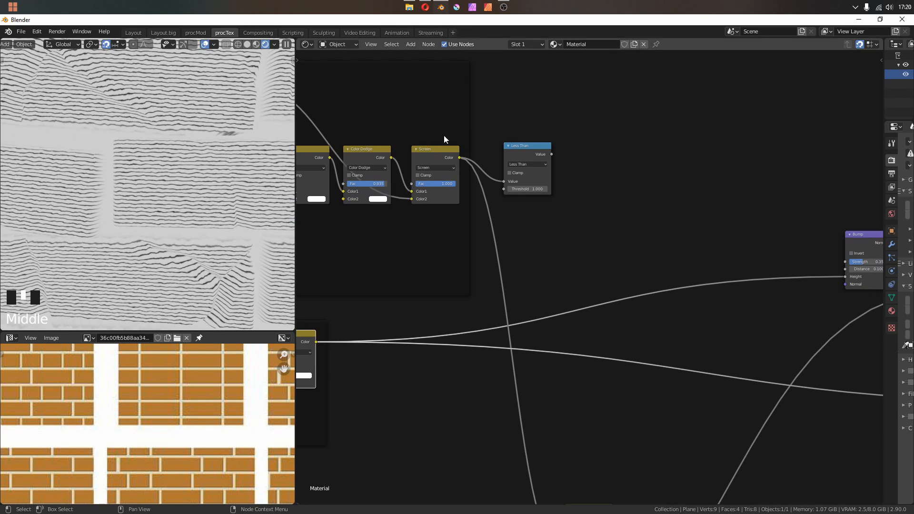
pyautogui.hotkey('shift', 'a')
pyautogui.moveTo(606, 224)
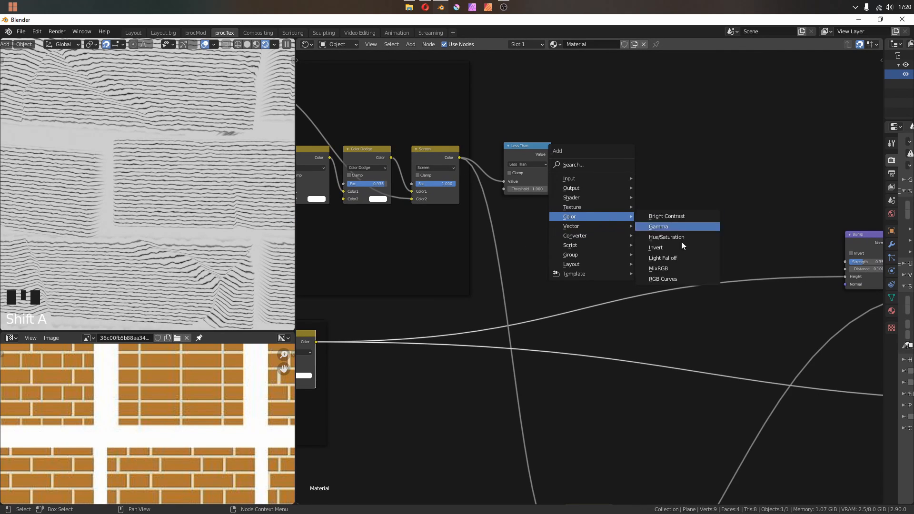
pyautogui.click(681, 241)
pyautogui.click(681, 244)
pyautogui.click(705, 266)
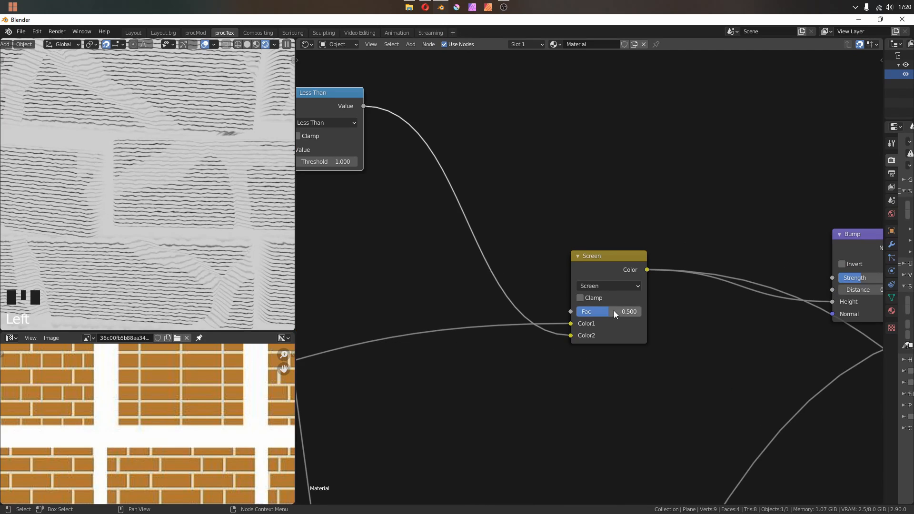
pyautogui.moveTo(613, 310); pyautogui.dragTo(695, 324)
# Show the full material again and set the threshold of the Less Than node to 0.9
pyautogui.moveTo(718, 324); pyautogui.dragTo(480, 303, button='middle')
pyautogui.scroll(4, 193, 179)
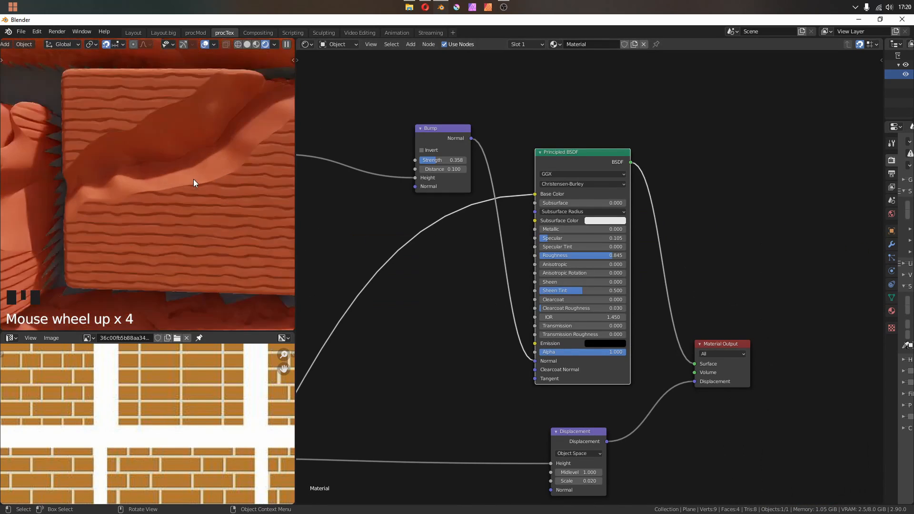
pyautogui.moveTo(403, 220); pyautogui.dragTo(671, 316, button='middle')
pyautogui.click(487, 247)
pyautogui.moveTo(327, 193); pyautogui.dragTo(536, 292, button='middle')
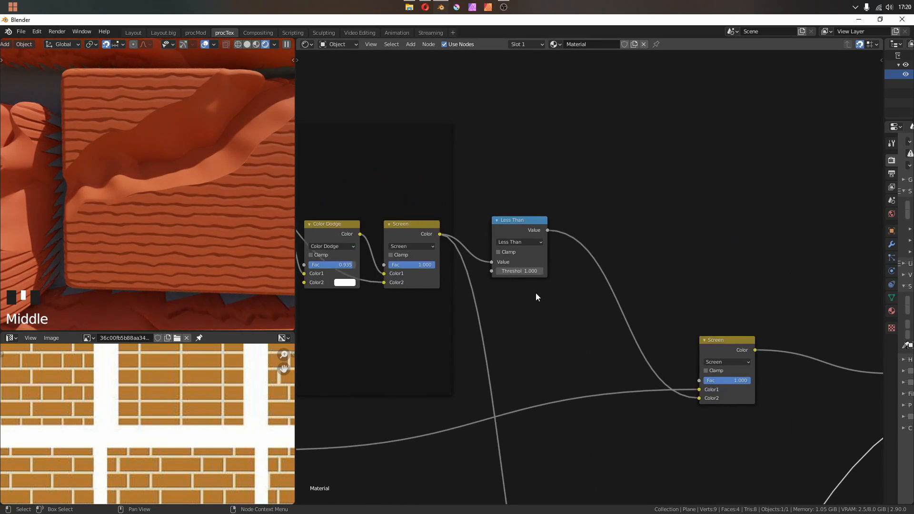
pyautogui.scroll(3, 536, 293)
pyautogui.click(238, 146)
pyautogui.click(504, 264)
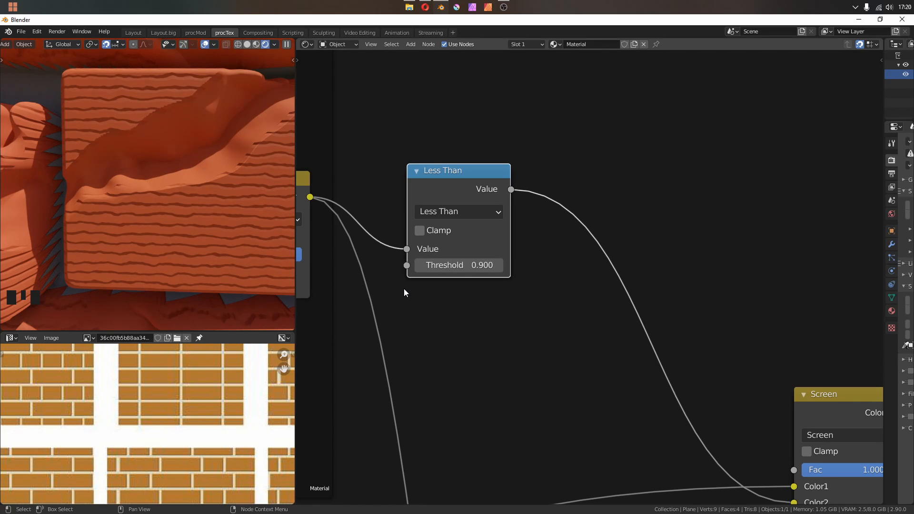
# Raise the factor of the Color Dodge node in the CRACKS frame to 0.990 and check the whole wall
pyautogui.scroll(-4, 404, 289)
pyautogui.moveTo(404, 288); pyautogui.dragTo(740, 403, button='middle')
pyautogui.scroll(9, 566, 309)
pyautogui.moveTo(513, 304); pyautogui.dragTo(520, 305)
pyautogui.scroll(-2, 199, 145)
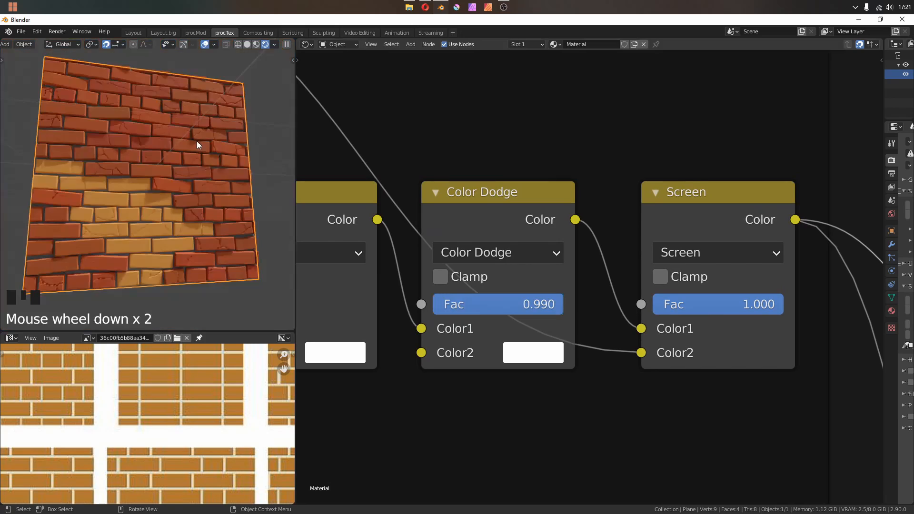
pyautogui.scroll(1, 147, 224)
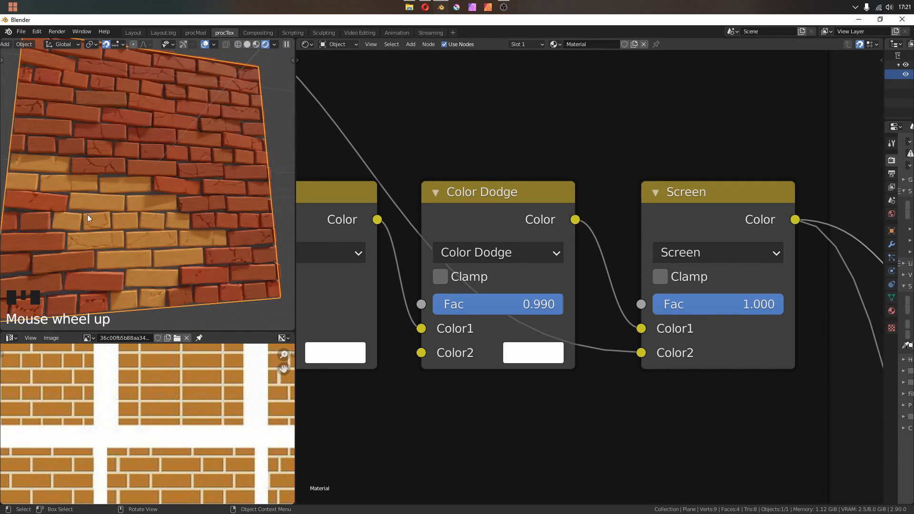
# Compare previews of the crack mask's Greater Than, the CRACKS Screen node and the brick-colour mask
pyautogui.click(475, 273)
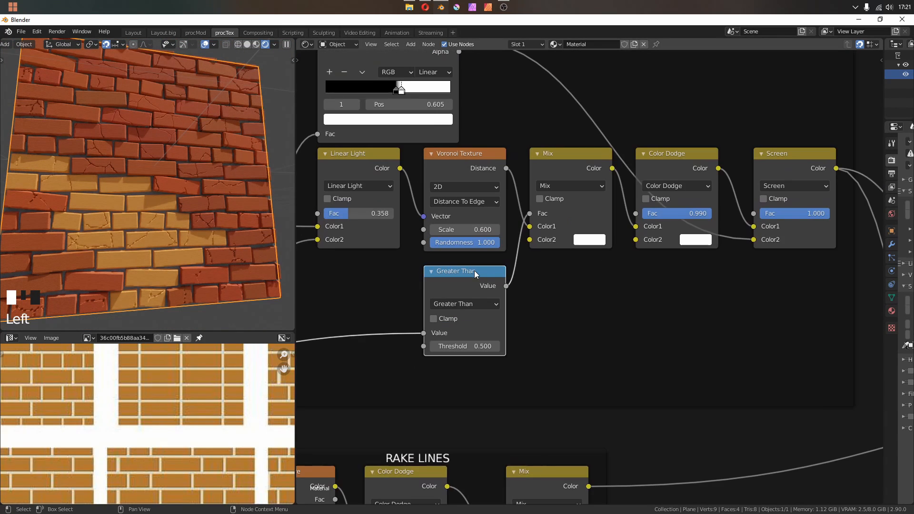
pyautogui.keyDown('ctrl'); pyautogui.keyDown('shift'); pyautogui.click(475, 273); pyautogui.keyUp('shift'); pyautogui.keyUp('ctrl')
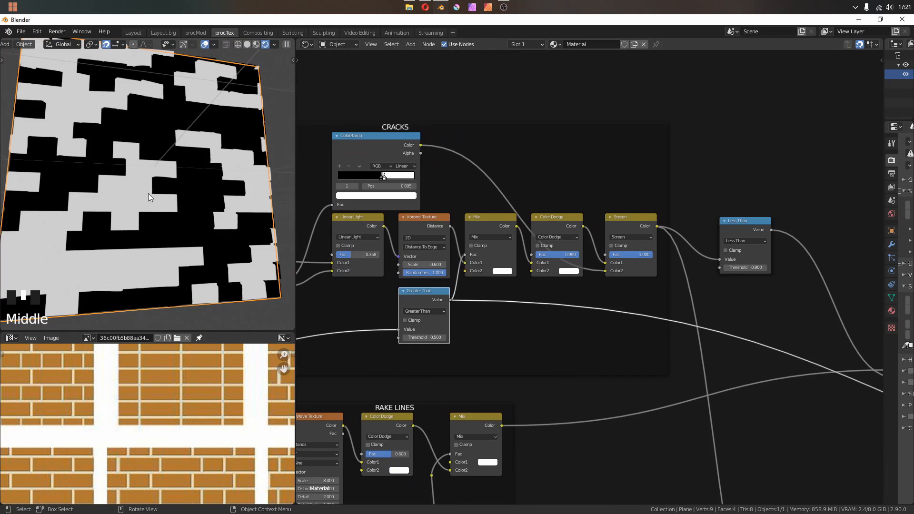
pyautogui.moveTo(784, 266); pyautogui.dragTo(664, 276, button='middle')
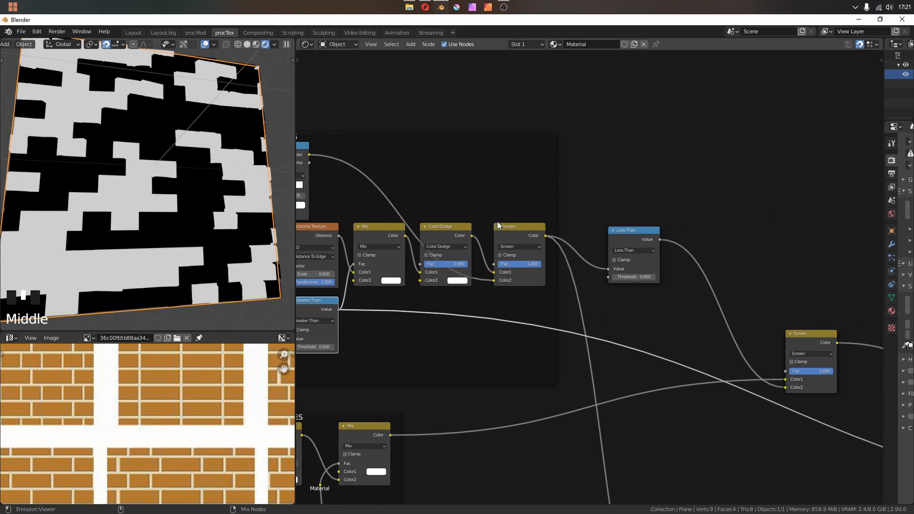
pyautogui.keyDown('ctrl'); pyautogui.keyDown('shift'); pyautogui.click(521, 248); pyautogui.keyUp('shift'); pyautogui.keyUp('ctrl')
pyautogui.moveTo(334, 257); pyautogui.dragTo(374, 244, button='middle')
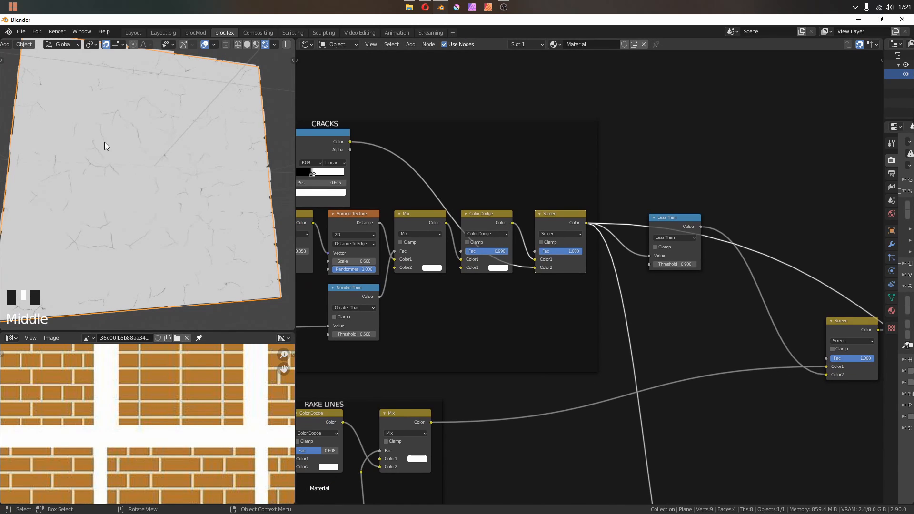
pyautogui.scroll(-8, 582, 314)
pyautogui.moveTo(579, 366); pyautogui.dragTo(581, 119, button='middle')
pyautogui.moveTo(555, 351); pyautogui.dragTo(710, 289, button='middle')
pyautogui.keyDown('ctrl'); pyautogui.keyDown('shift'); pyautogui.click(434, 356); pyautogui.keyUp('shift'); pyautogui.keyUp('ctrl')
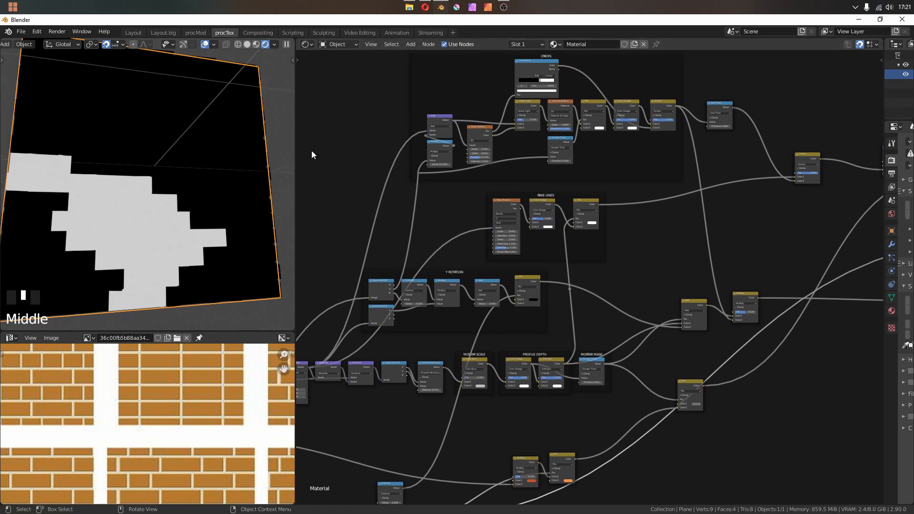
pyautogui.keyDown('ctrl'); pyautogui.keyDown('shift'); pyautogui.click(563, 141); pyautogui.keyUp('shift'); pyautogui.keyUp('ctrl')
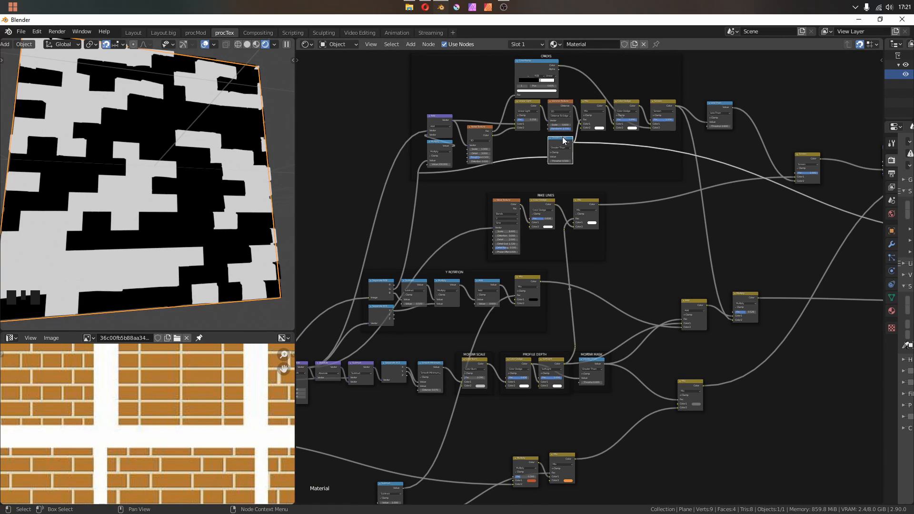
# Move the CRACKS Greater Than node aside, duplicate it onto its link to the Mix factor and change the copy to Add
pyautogui.moveTo(562, 141); pyautogui.dragTo(528, 143)
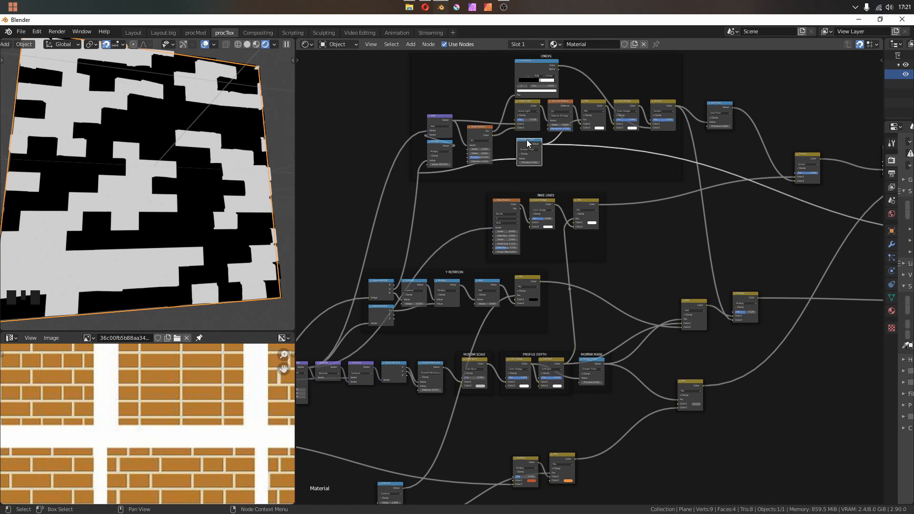
pyautogui.scroll(6, 566, 109)
pyautogui.hotkey('shift', 'd')
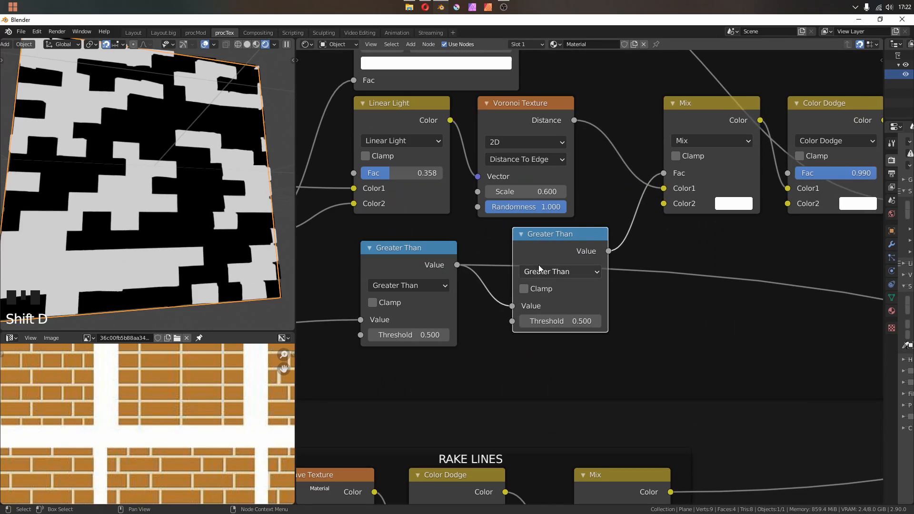
pyautogui.click(538, 265)
pyautogui.click(544, 275)
pyautogui.click(176, 322)
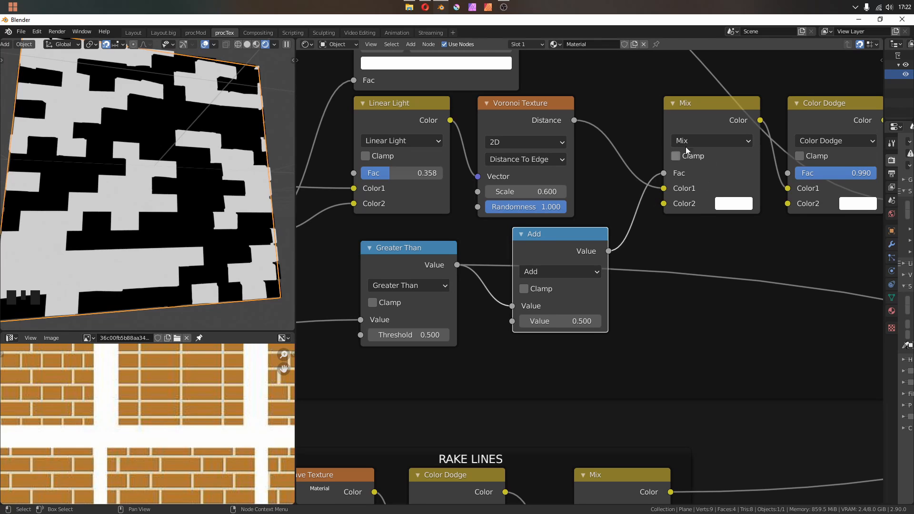
# Connect the brick-colour mask's Greater Than output to the Add node's second value and preview the CRACKS Mix node
pyautogui.scroll(-5, 575, 273)
pyautogui.moveTo(616, 367); pyautogui.dragTo(571, 170, button='middle')
pyautogui.scroll(-5, 571, 170)
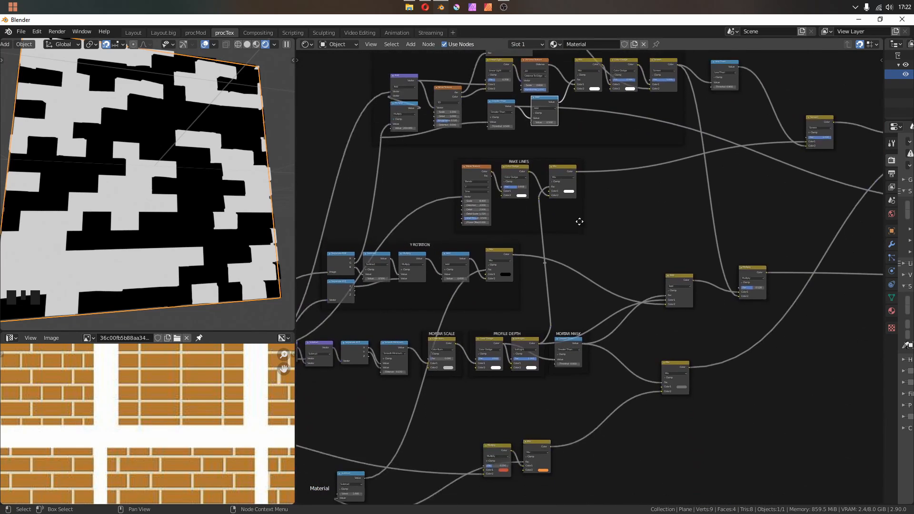
pyautogui.moveTo(585, 378); pyautogui.dragTo(618, 347, button='middle')
pyautogui.scroll(-1, 443, 428)
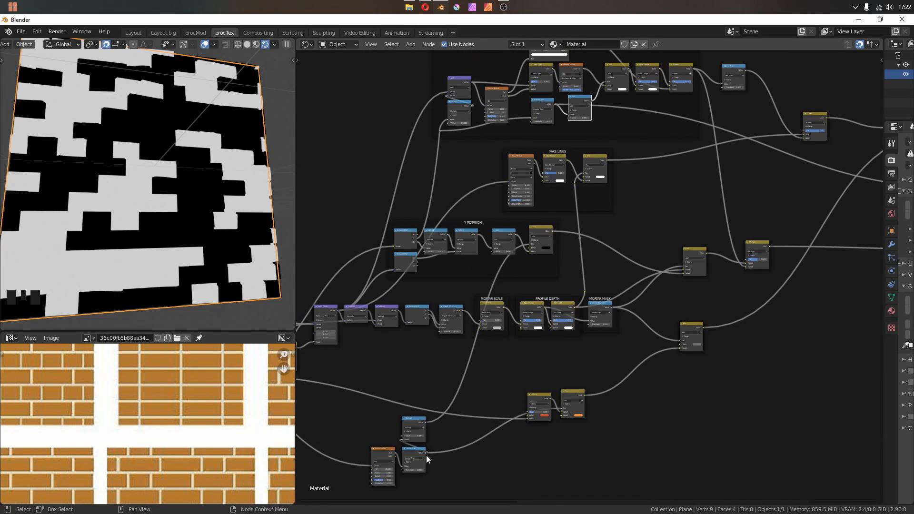
pyautogui.moveTo(427, 455); pyautogui.dragTo(411, 469)
pyautogui.moveTo(426, 454); pyautogui.dragTo(571, 118)
pyautogui.moveTo(684, 170); pyautogui.dragTo(650, 245, button='middle')
pyautogui.scroll(6, 593, 148)
pyautogui.keyDown('ctrl'); pyautogui.keyDown('shift'); pyautogui.click(585, 149); pyautogui.keyUp('shift'); pyautogui.keyUp('ctrl')
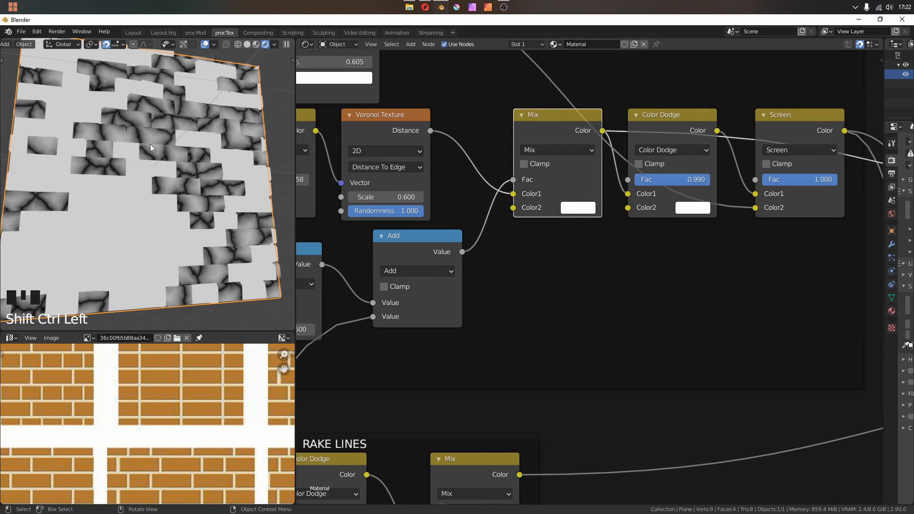
# Preview the brick-colour mask's Greater Than node, followed by the complete brick material
pyautogui.scroll(-6, 600, 163)
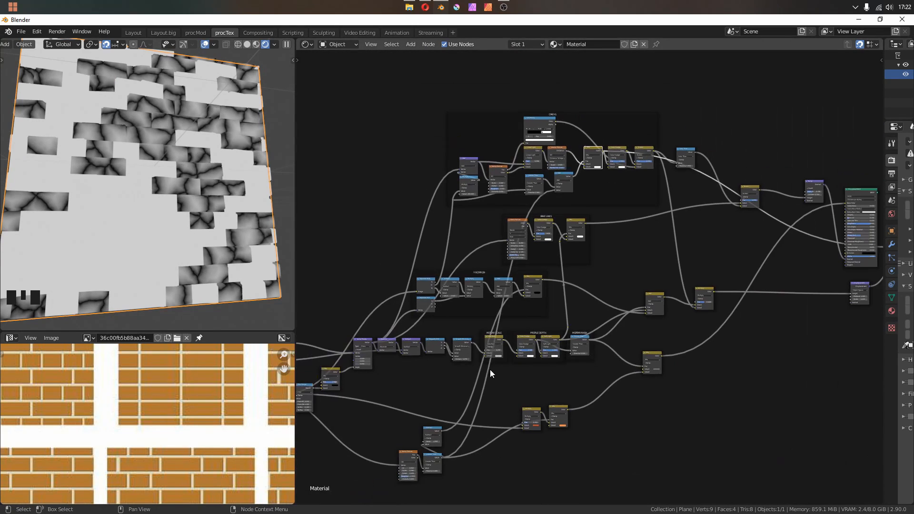
pyautogui.keyDown('ctrl'); pyautogui.keyDown('shift'); pyautogui.click(432, 461); pyautogui.keyUp('shift'); pyautogui.keyUp('ctrl')
pyautogui.moveTo(649, 273); pyautogui.dragTo(531, 295, button='middle')
pyautogui.keyDown('ctrl'); pyautogui.keyDown('shift'); pyautogui.click(735, 219); pyautogui.keyUp('shift'); pyautogui.keyUp('ctrl')
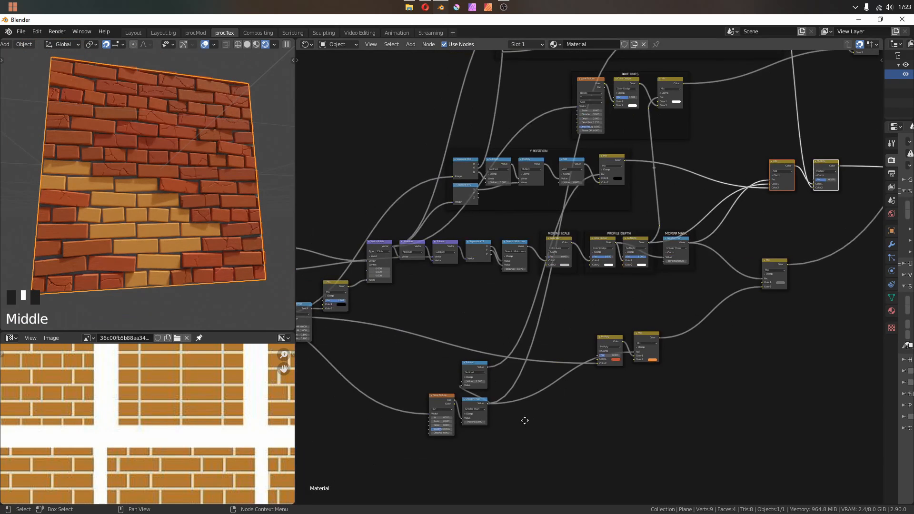
pyautogui.moveTo(525, 420); pyautogui.dragTo(553, 417, button='middle')
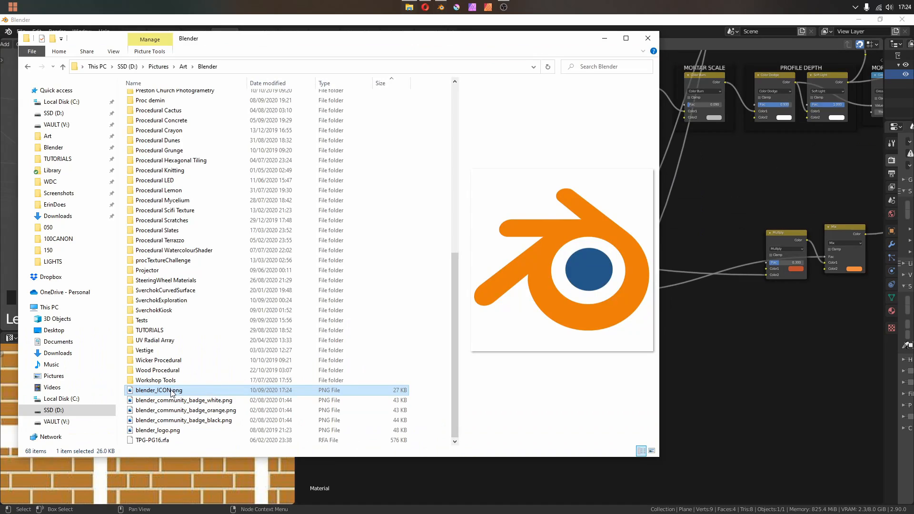
# Bring blender_ICON.png into the node tree as an image texture below the Noise Texture and preview its colour
pyautogui.moveTo(200, 391); pyautogui.dragTo(714, 348)
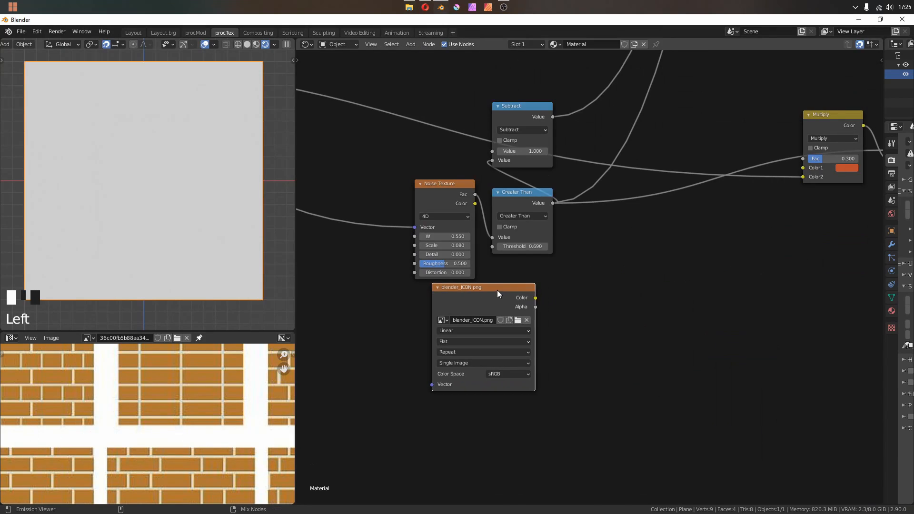
pyautogui.keyDown('ctrl'); pyautogui.keyDown('shift'); pyautogui.click(497, 290); pyautogui.keyUp('shift'); pyautogui.keyUp('ctrl')
pyautogui.moveTo(469, 305); pyautogui.dragTo(451, 330)
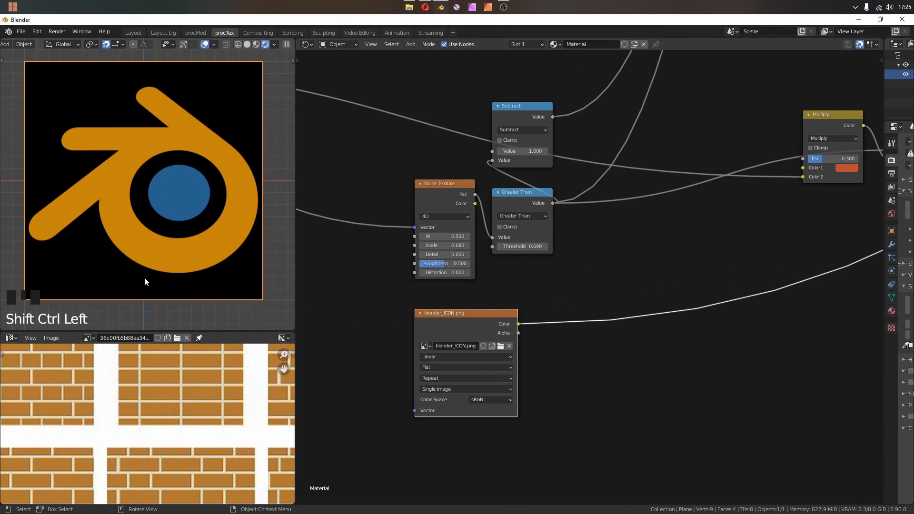
# Duplicate the noise mask's Greater Than node onto the blender_ICON.png colour output and set its threshold to 0
pyautogui.click(526, 198)
pyautogui.hotkey('shift', 'd')
pyautogui.click(583, 327)
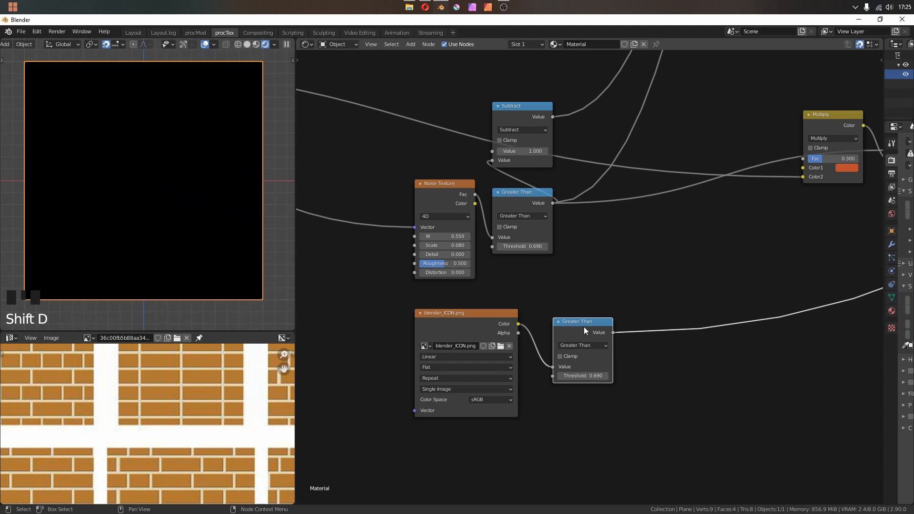
pyautogui.click(584, 376)
pyautogui.write('00')
pyautogui.press('Return')
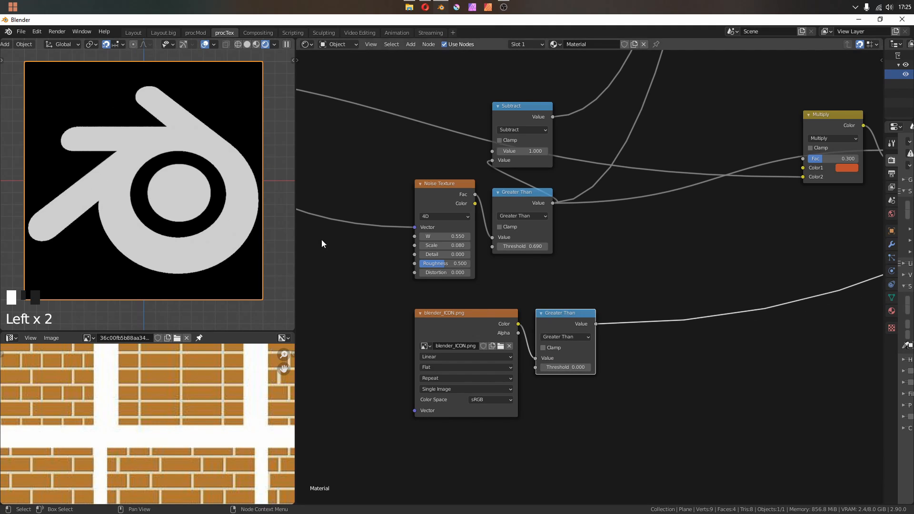
pyautogui.keyDown('ctrl'); pyautogui.moveTo(120, 187); pyautogui.dragTo(218, 162, button='middle'); pyautogui.keyUp('ctrl')
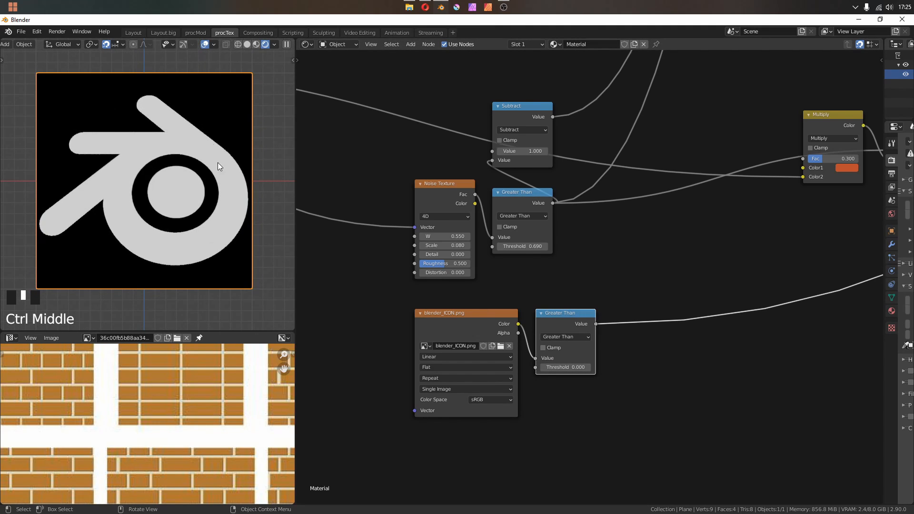
# Duplicate the Subtract node above the icon's Greater Than, connect that node's output to its second value and preview the inverted mask
pyautogui.scroll(-5, 567, 278)
pyautogui.click(492, 173)
pyautogui.hotkey('shift', 'd')
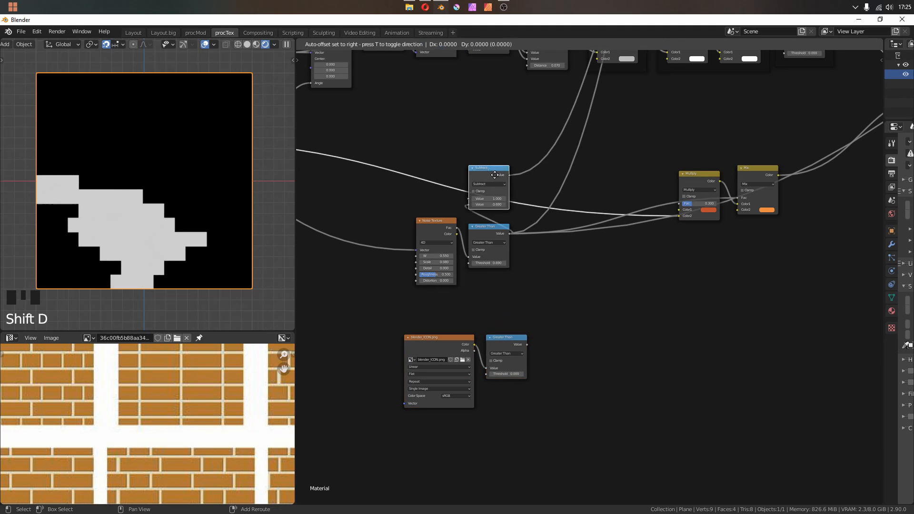
pyautogui.click(512, 290)
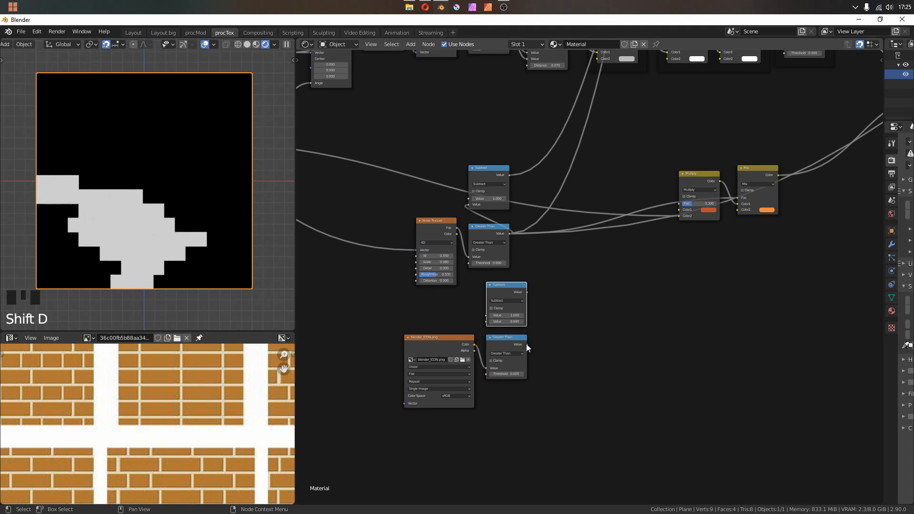
pyautogui.moveTo(527, 344); pyautogui.dragTo(490, 333)
pyautogui.moveTo(491, 333); pyautogui.dragTo(486, 322)
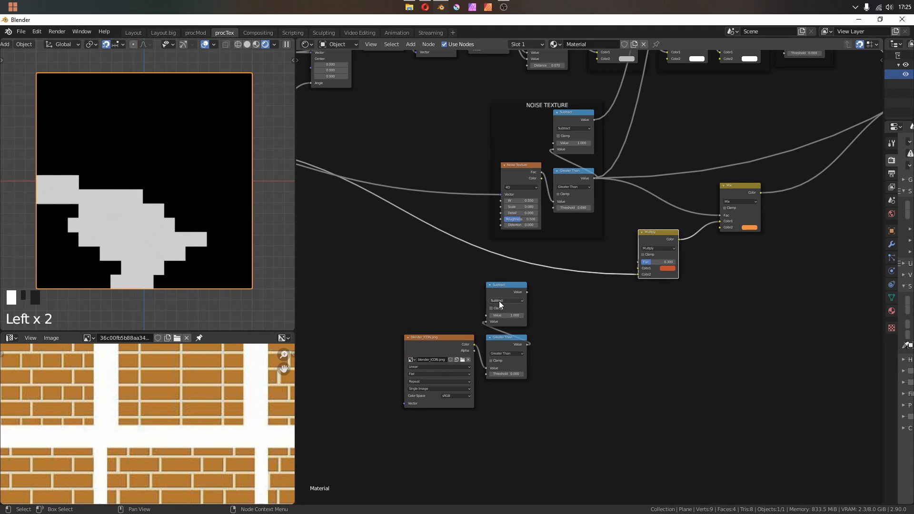
pyautogui.keyDown('ctrl'); pyautogui.keyDown('shift'); pyautogui.click(501, 285); pyautogui.keyUp('shift'); pyautogui.keyUp('ctrl')
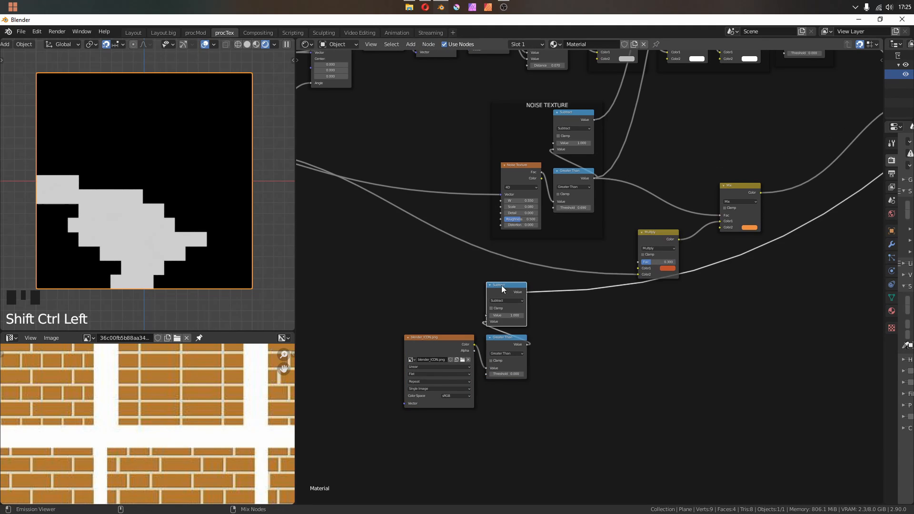
pyautogui.keyDown('ctrl'); pyautogui.keyDown('shift'); pyautogui.click(501, 286); pyautogui.keyUp('shift'); pyautogui.keyUp('ctrl')
pyautogui.keyDown('ctrl'); pyautogui.keyDown('shift'); pyautogui.click(501, 285); pyautogui.keyUp('shift'); pyautogui.keyUp('ctrl')
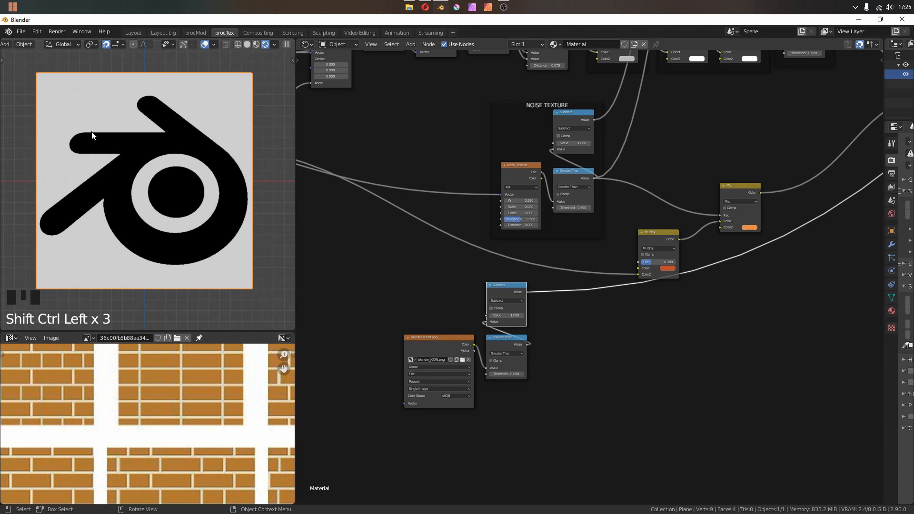
# Add a Value node labelled SCALE to drive the Scale node after the UV Map, and enter its value
pyautogui.press('Home')
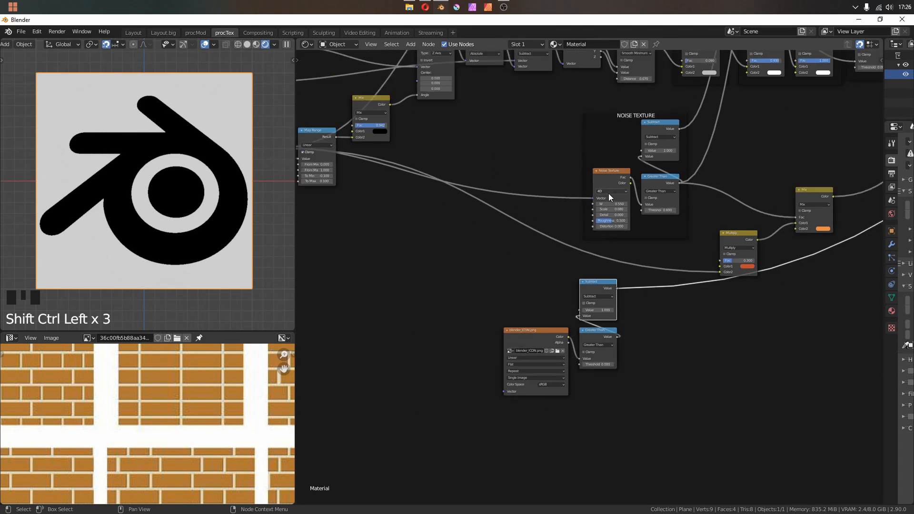
pyautogui.scroll(-5, 496, 332)
pyautogui.moveTo(496, 333); pyautogui.dragTo(849, 320, button='middle')
pyautogui.moveTo(357, 291); pyautogui.dragTo(580, 293, button='middle')
pyautogui.scroll(14, 580, 293)
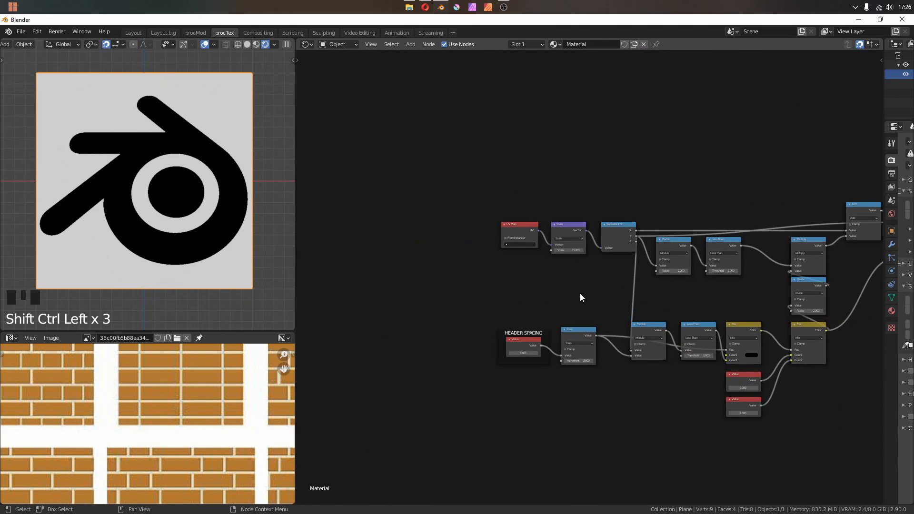
pyautogui.hotkey('shift', 'a')
pyautogui.moveTo(422, 261)
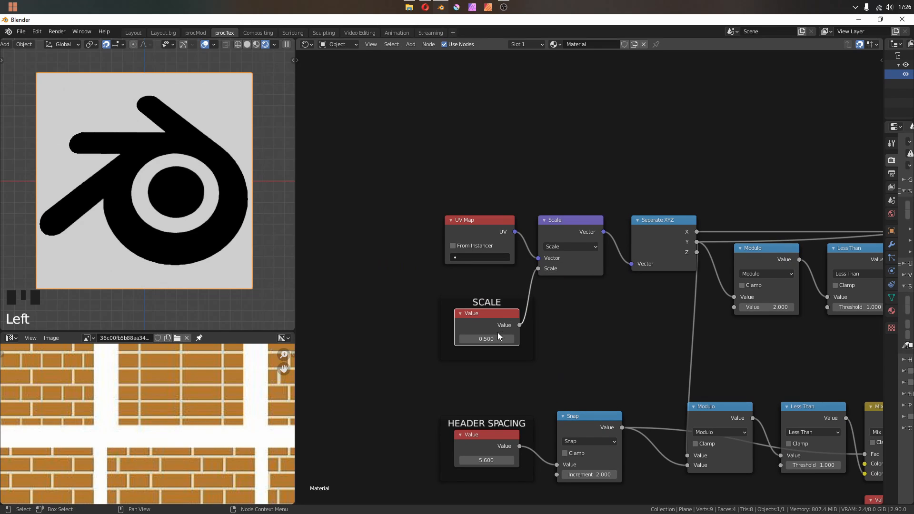
pyautogui.click(495, 338)
pyautogui.press('Return')
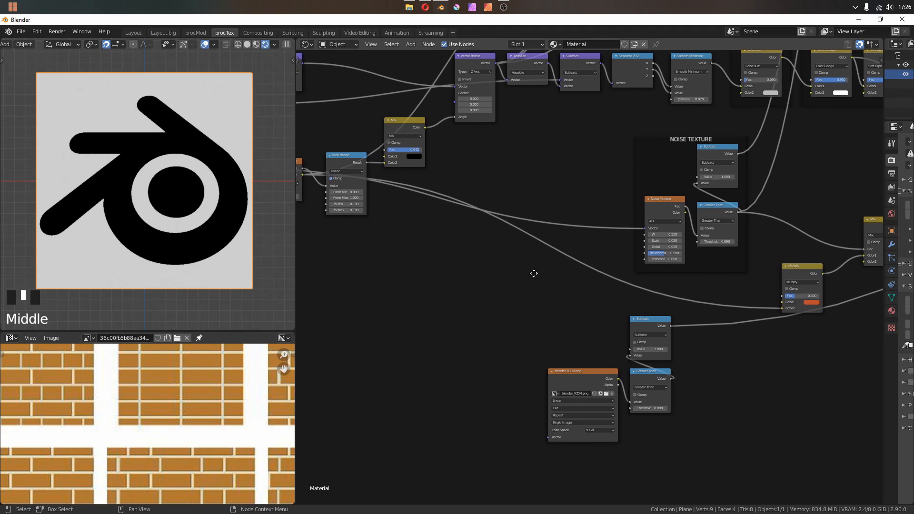
# Connect the brick Snap node's output to the icon texture's Vector and preview the Snap coordinates while adjusting the SCALE value
pyautogui.moveTo(523, 278); pyautogui.dragTo(576, 258, button='middle')
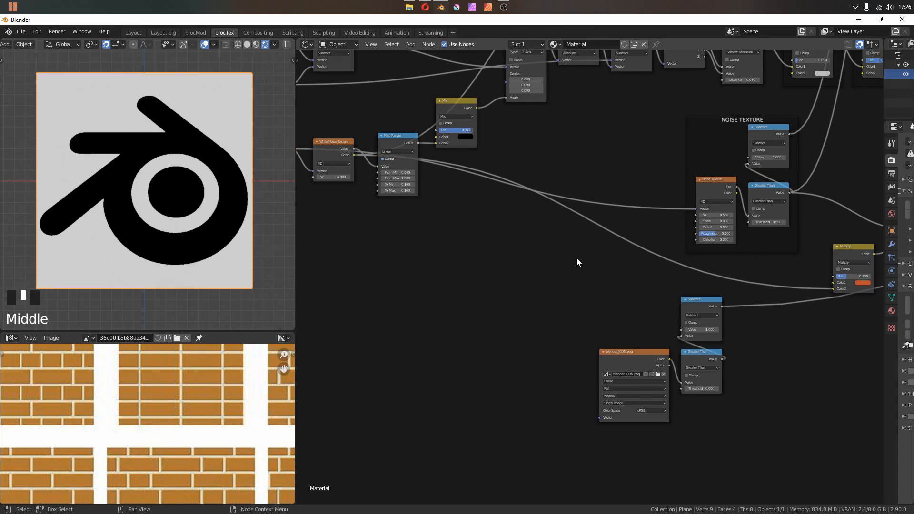
pyautogui.keyDown('ctrl'); pyautogui.keyDown('shift'); pyautogui.click(491, 238); pyautogui.keyUp('shift'); pyautogui.keyUp('ctrl')
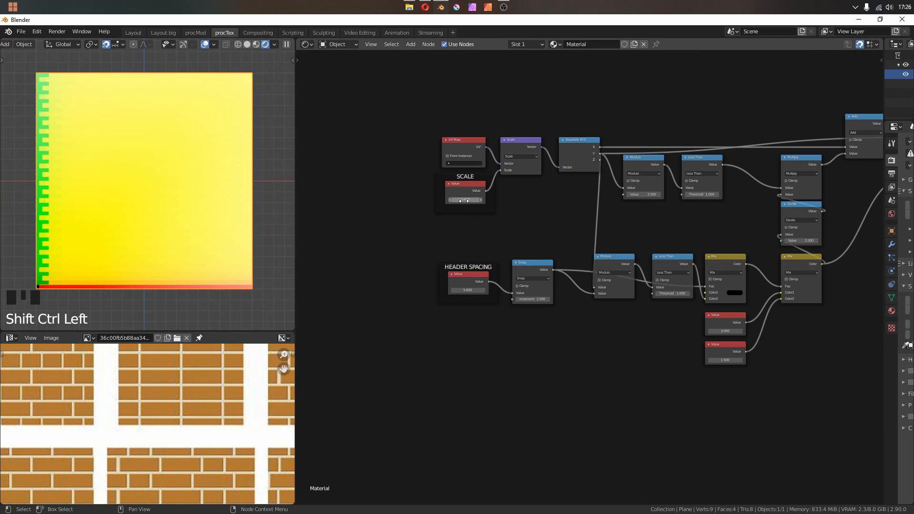
pyautogui.moveTo(464, 200); pyautogui.dragTo(487, 204)
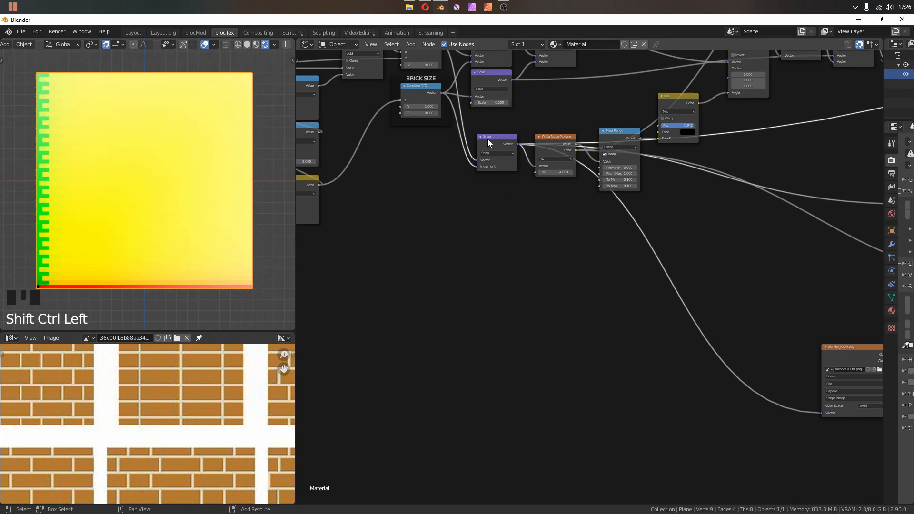
# Insert a copy of the Snap node before the icon texture, change it to Divide and place it beside the texture
pyautogui.hotkey('shift', 'd')
pyautogui.click(590, 244)
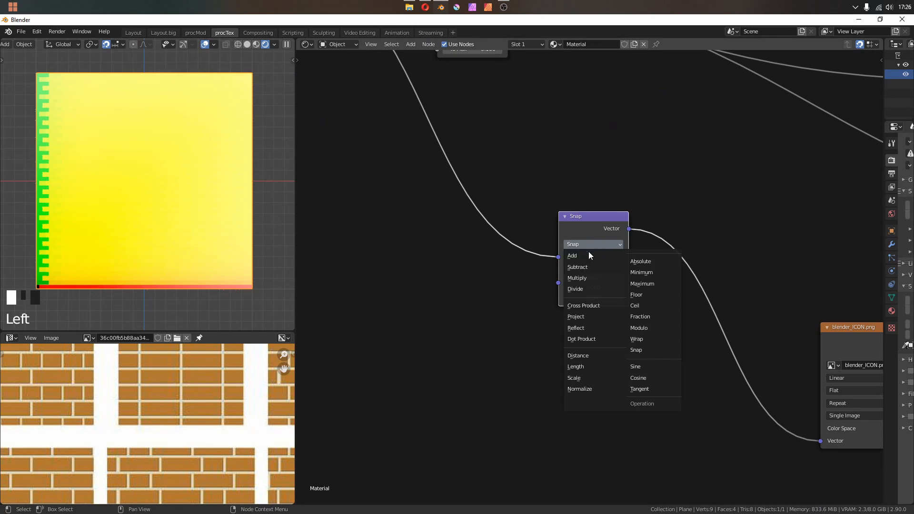
pyautogui.click(590, 287)
pyautogui.moveTo(596, 222); pyautogui.dragTo(665, 292)
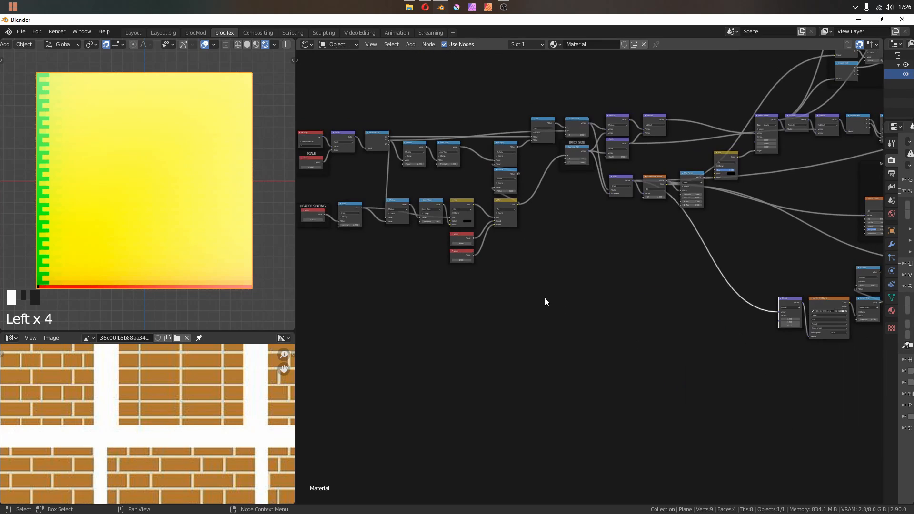
# Connect the SCALE value to the Divide node's second vector, then preview the Divide node and the blender_ICON.png texture
pyautogui.moveTo(546, 302); pyautogui.dragTo(562, 304, button='middle')
pyautogui.keyDown('alt'); pyautogui.keyDown('shift'); pyautogui.moveTo(331, 168); pyautogui.dragTo(811, 322, button='right'); pyautogui.keyUp('shift'); pyautogui.keyUp('alt')
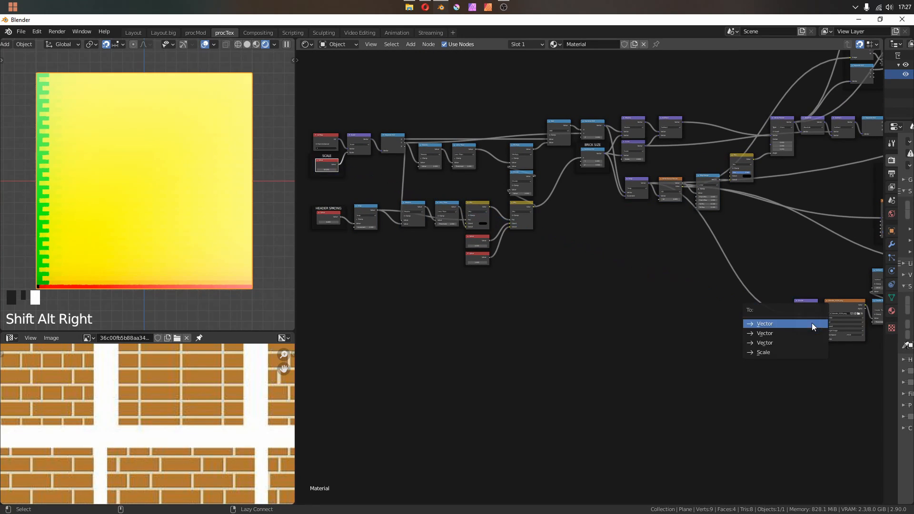
pyautogui.click(781, 335)
pyautogui.scroll(4, 681, 273)
pyautogui.keyDown('ctrl'); pyautogui.keyDown('shift'); pyautogui.click(681, 273); pyautogui.keyUp('shift'); pyautogui.keyUp('ctrl')
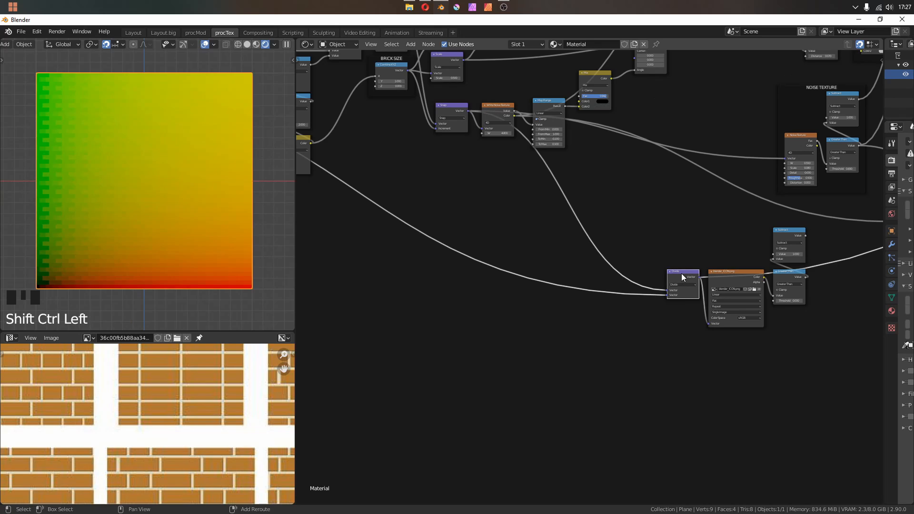
pyautogui.moveTo(473, 251); pyautogui.dragTo(382, 267, button='middle')
pyautogui.moveTo(629, 289); pyautogui.dragTo(523, 336, button='middle')
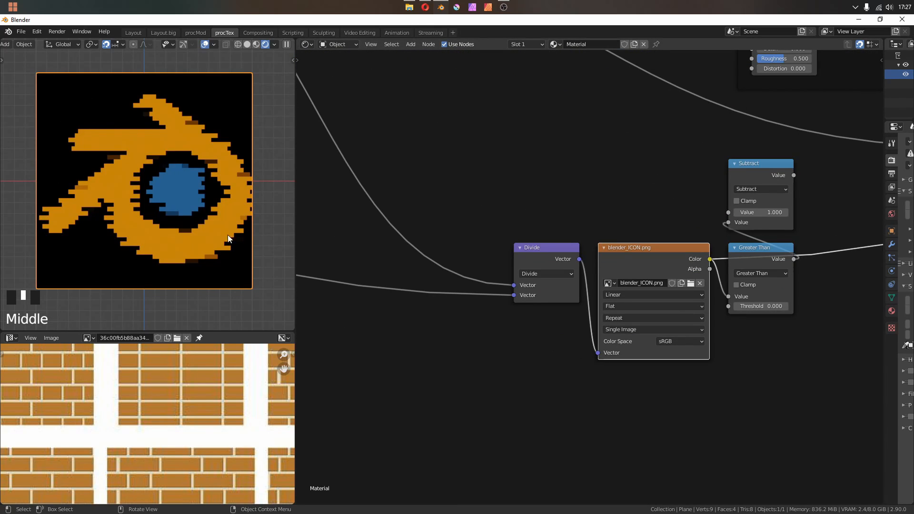
pyautogui.click(581, 286)
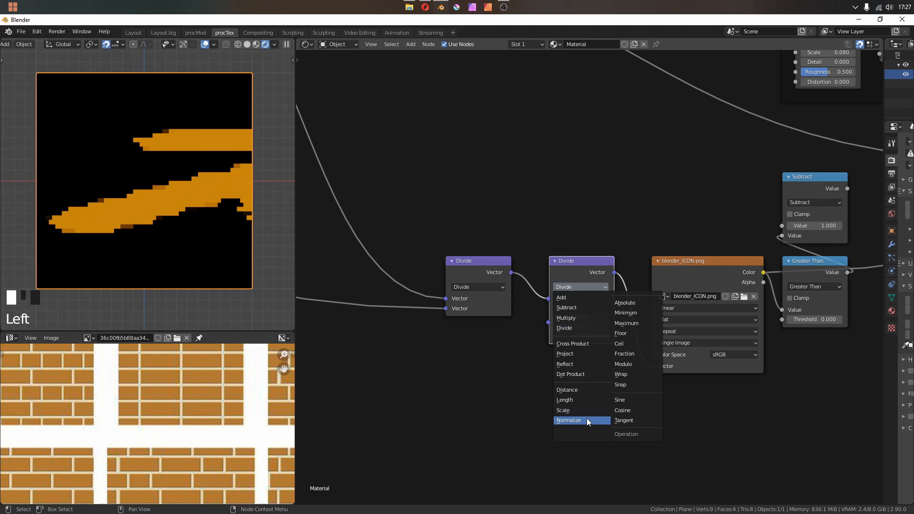
pyautogui.keyDown('alt'); pyautogui.click(588, 260); pyautogui.keyUp('alt')
pyautogui.hotkey('ctrl', 'x')
# Insert a Mapping node between the Divide node and the blender_ICON.png texture
pyautogui.hotkey('shift', 'a')
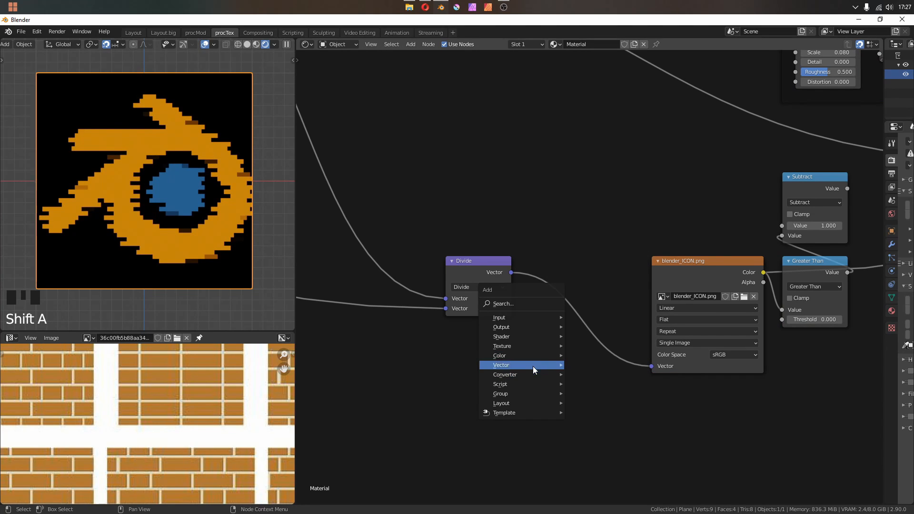
pyautogui.moveTo(533, 367)
pyautogui.click(604, 384)
pyautogui.click(561, 250)
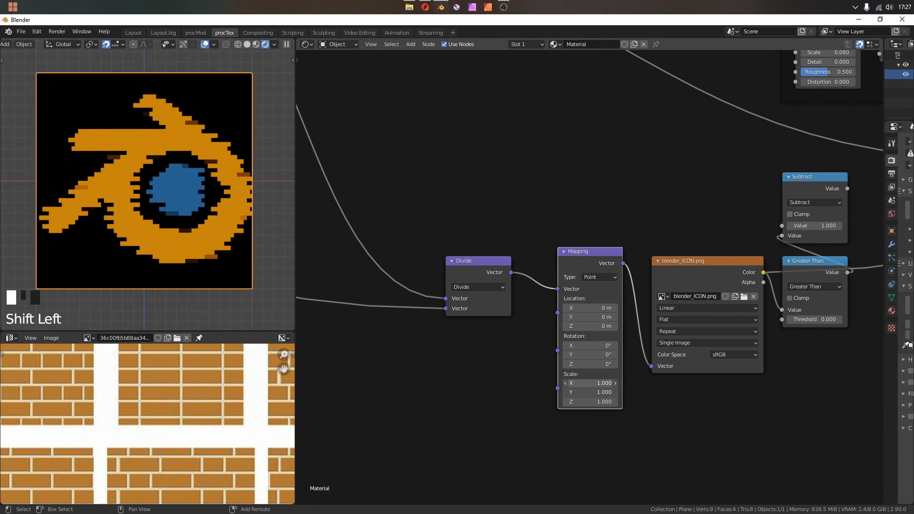
# Set the Mapping scale to 1.150 in X and Y and its location to X -0.04 m and Y -0.06 m
pyautogui.keyDown('shift'); pyautogui.moveTo(590, 383); pyautogui.dragTo(595, 392); pyautogui.keyUp('shift')
pyautogui.keyDown('shift'); pyautogui.moveTo(590, 317); pyautogui.dragTo(581, 317); pyautogui.keyUp('shift')
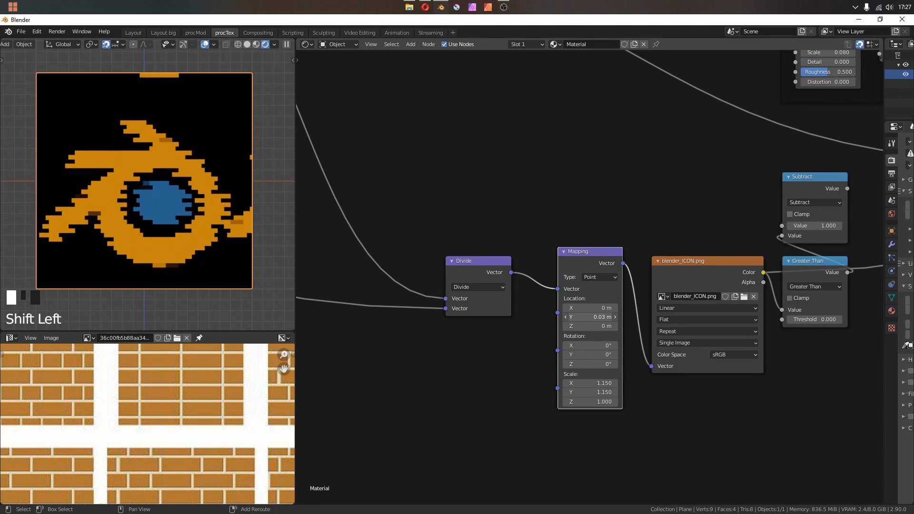
pyautogui.keyDown('shift'); pyautogui.moveTo(590, 308); pyautogui.dragTo(582, 308); pyautogui.keyUp('shift')
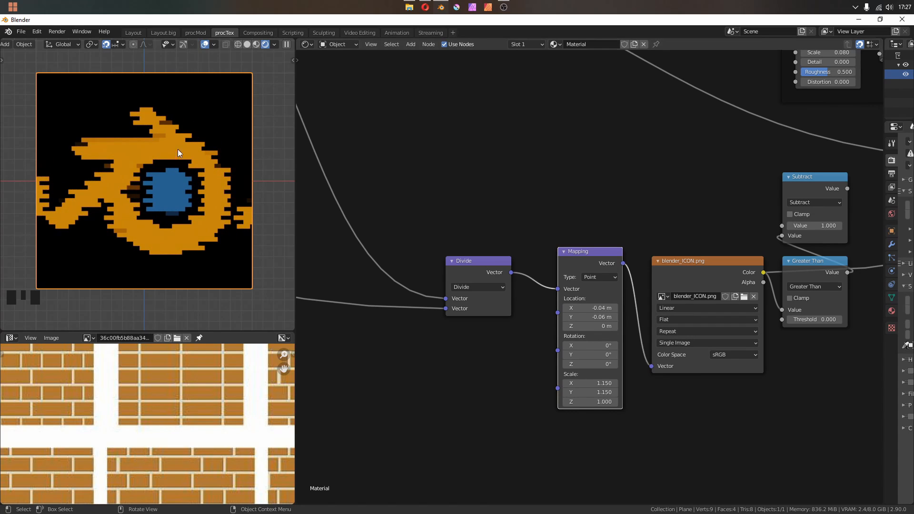
# Set the blender_ICON.png texture's extension to Extend
pyautogui.click(696, 332)
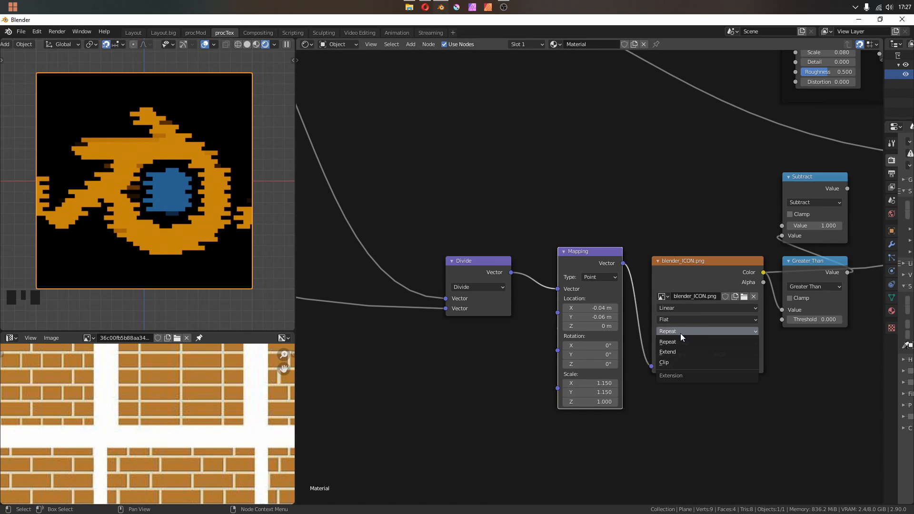
pyautogui.click(698, 352)
pyautogui.scroll(2, 200, 187)
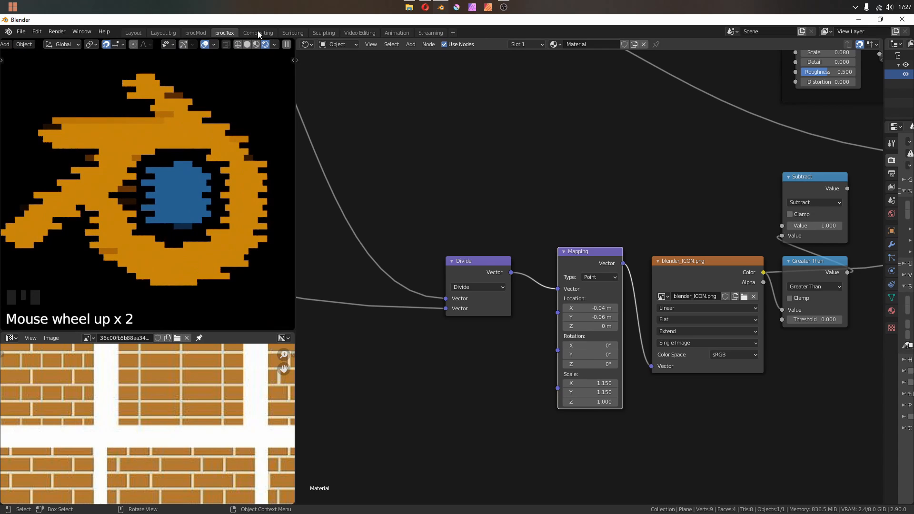
# Examine the brick edges and colour boundaries of the icon preview up close
pyautogui.scroll(-10, 590, 216)
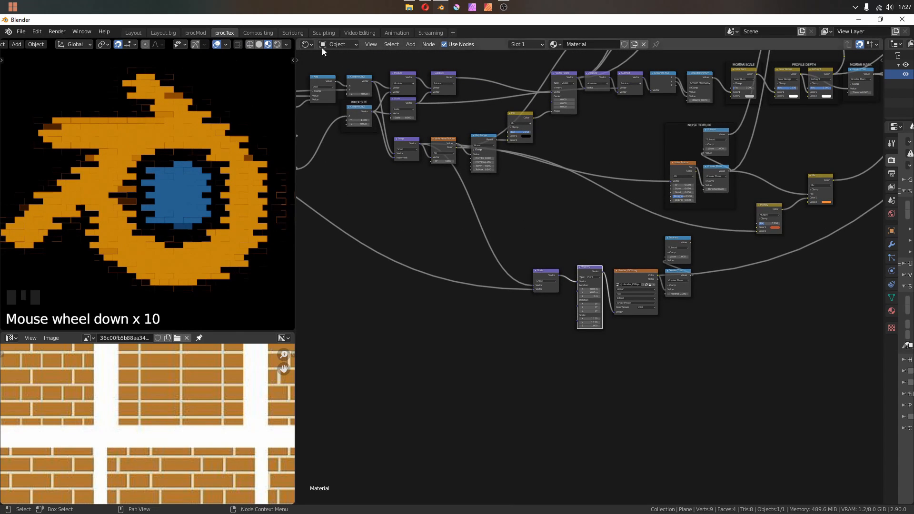
pyautogui.scroll(6, 227, 132)
pyautogui.keyDown('shift'); pyautogui.moveTo(128, 170); pyautogui.dragTo(143, 201, button='middle'); pyautogui.keyUp('shift')
pyautogui.scroll(5, 138, 188)
pyautogui.scroll(4, 201, 178)
pyautogui.keyDown('shift'); pyautogui.moveTo(196, 124); pyautogui.dragTo(168, 141, button='middle'); pyautogui.keyUp('shift')
pyautogui.scroll(6, 173, 214)
pyautogui.scroll(-10, 202, 196)
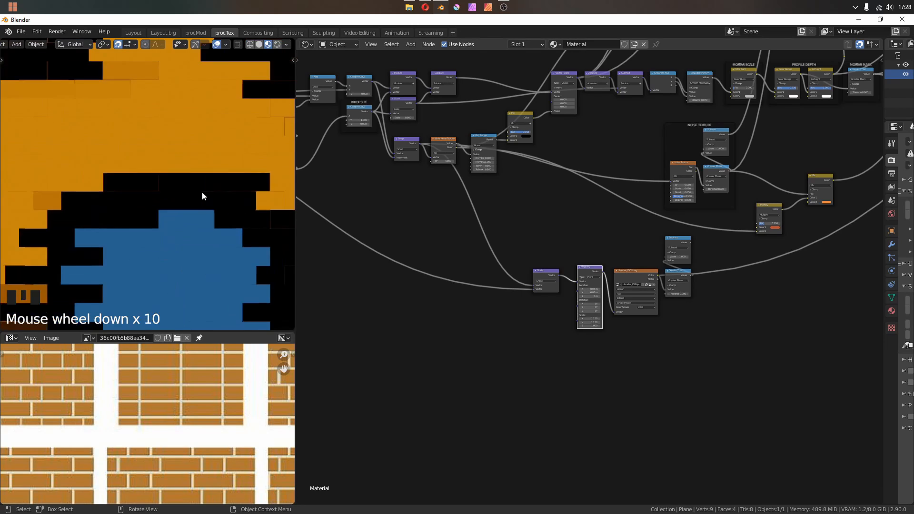
# Set the blender_ICON.png texture's interpolation to Cubic
pyautogui.scroll(6, 69, 139)
pyautogui.keyDown('shift'); pyautogui.moveTo(156, 123); pyautogui.dragTo(172, 236, button='middle'); pyautogui.keyUp('shift')
pyautogui.scroll(18, 545, 297)
pyautogui.click(574, 307)
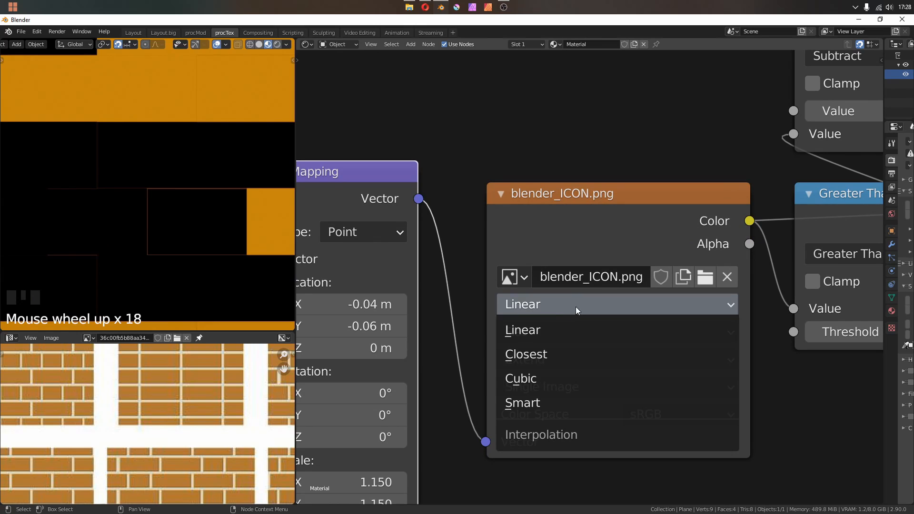
pyautogui.click(559, 381)
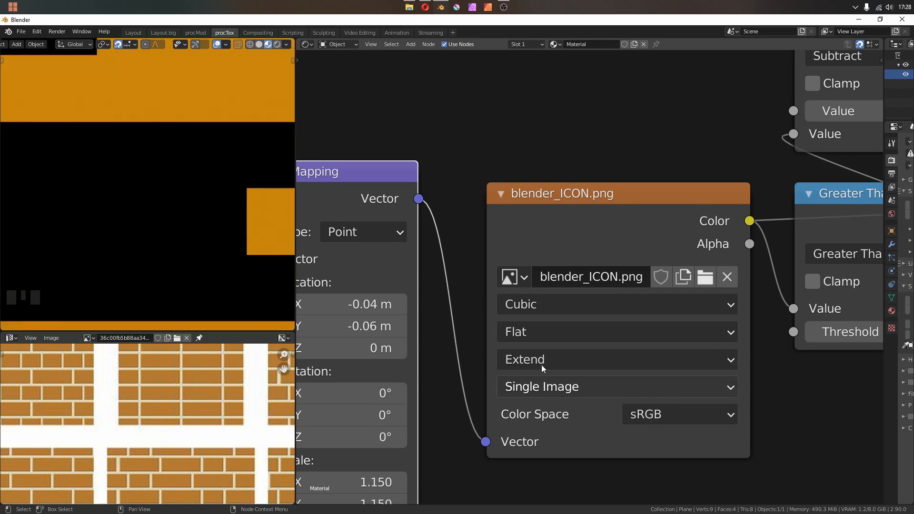
# Align the Divide and Mapping nodes in a row beside the blender_ICON.png texture
pyautogui.scroll(-4, 551, 214)
pyautogui.moveTo(594, 204); pyautogui.dragTo(727, 190, button='middle')
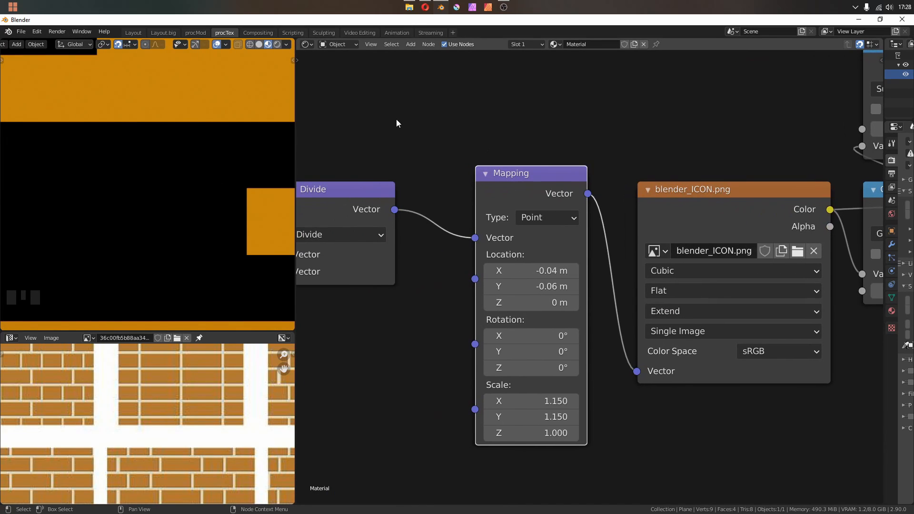
pyautogui.moveTo(368, 132); pyautogui.dragTo(554, 197)
pyautogui.press('g')
pyautogui.click(572, 200)
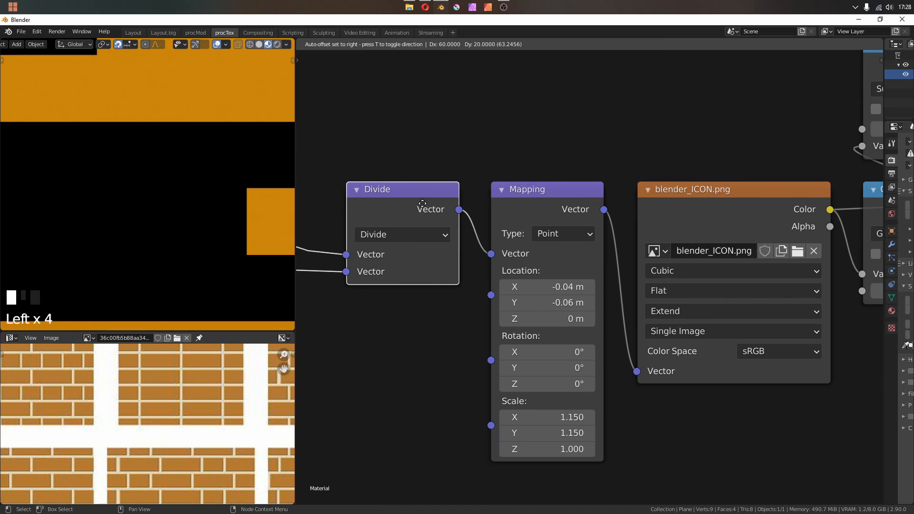
pyautogui.click(730, 271)
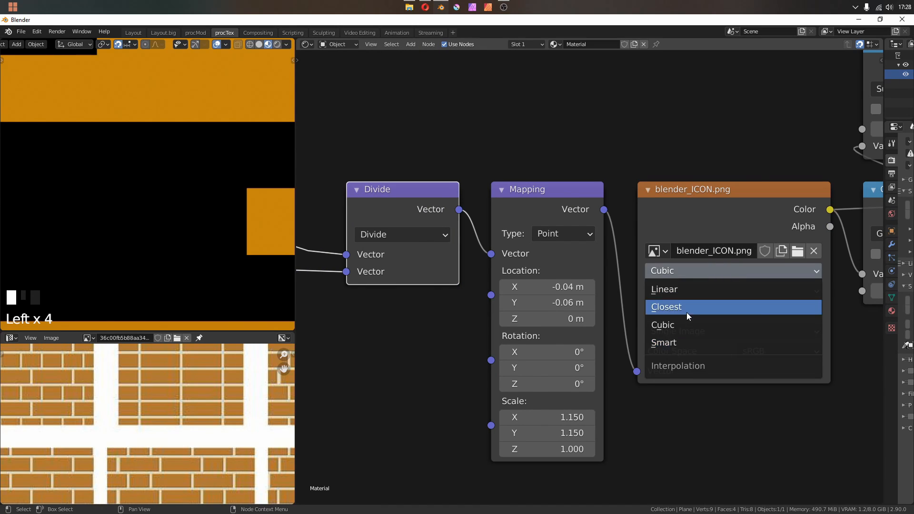
pyautogui.keyDown('shift'); pyautogui.moveTo(177, 226); pyautogui.dragTo(164, 190, button='middle'); pyautogui.keyUp('shift')
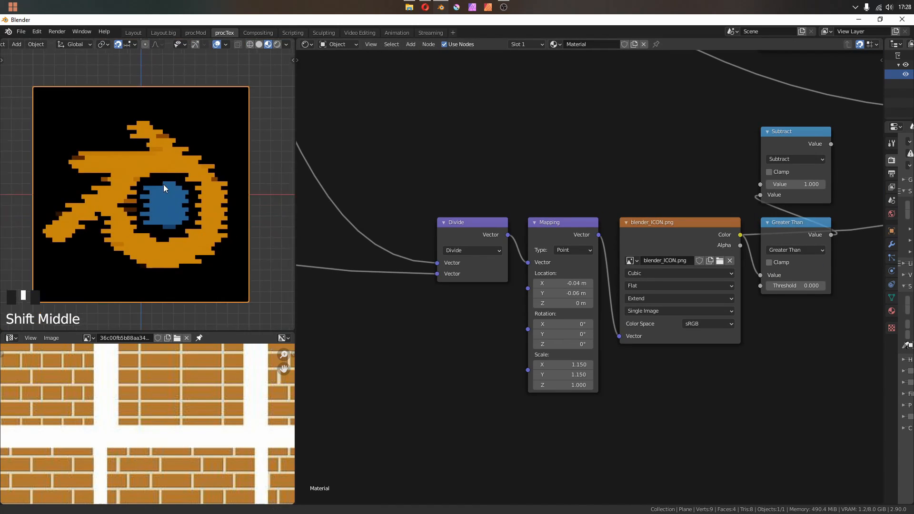
pyautogui.scroll(1, 158, 190)
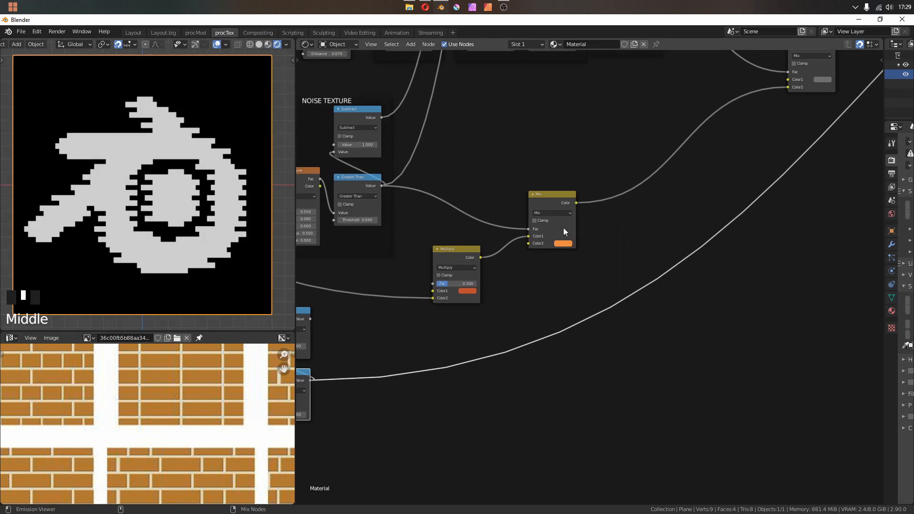
# Preview the brick colour Mix node and feed its Fac from the icon mask's Greater Than output
pyautogui.keyDown('ctrl'); pyautogui.keyDown('shift'); pyautogui.click(549, 209); pyautogui.keyUp('shift'); pyautogui.keyUp('ctrl')
pyautogui.moveTo(407, 308); pyautogui.dragTo(492, 321, button='middle')
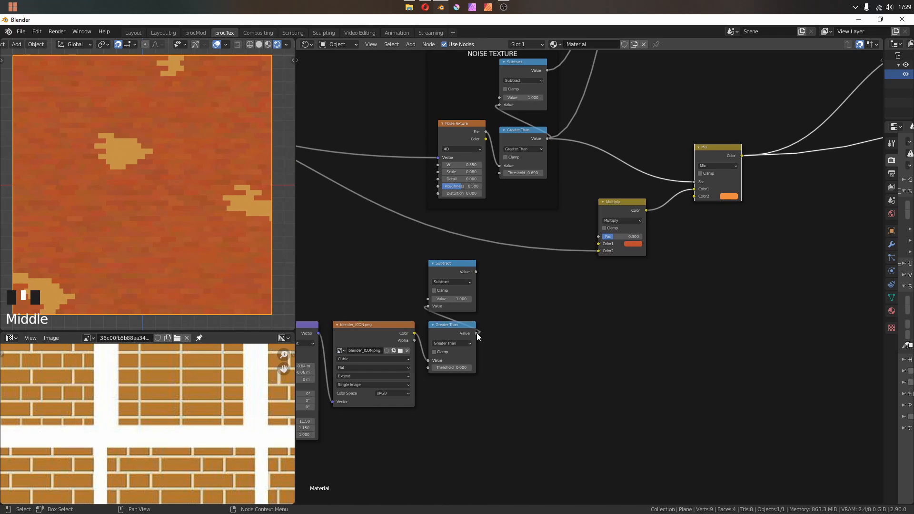
pyautogui.moveTo(476, 332); pyautogui.dragTo(694, 181)
# Preview the Y ROTATION frame's Mix node and link the icon mask's Subtract output to it in place of the noise mask
pyautogui.scroll(-4, 640, 301)
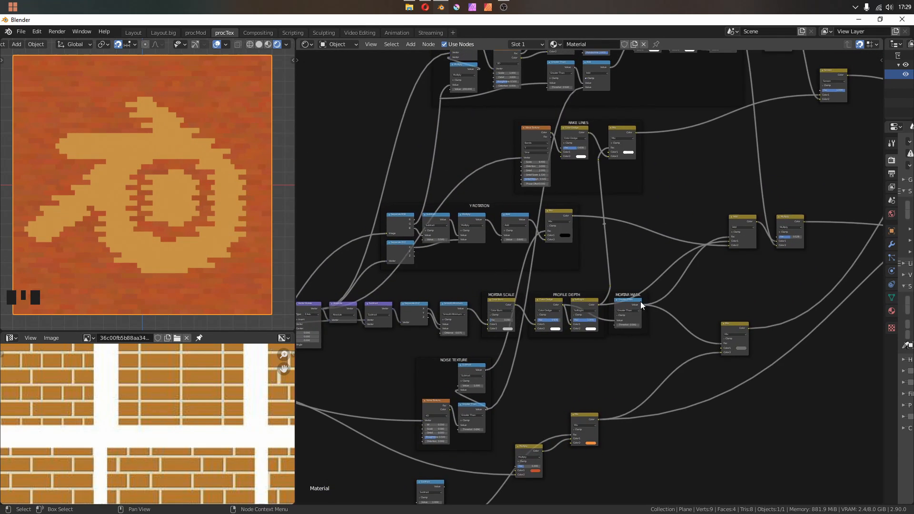
pyautogui.keyDown('ctrl'); pyautogui.keyDown('shift'); pyautogui.click(557, 213); pyautogui.keyUp('shift'); pyautogui.keyUp('ctrl')
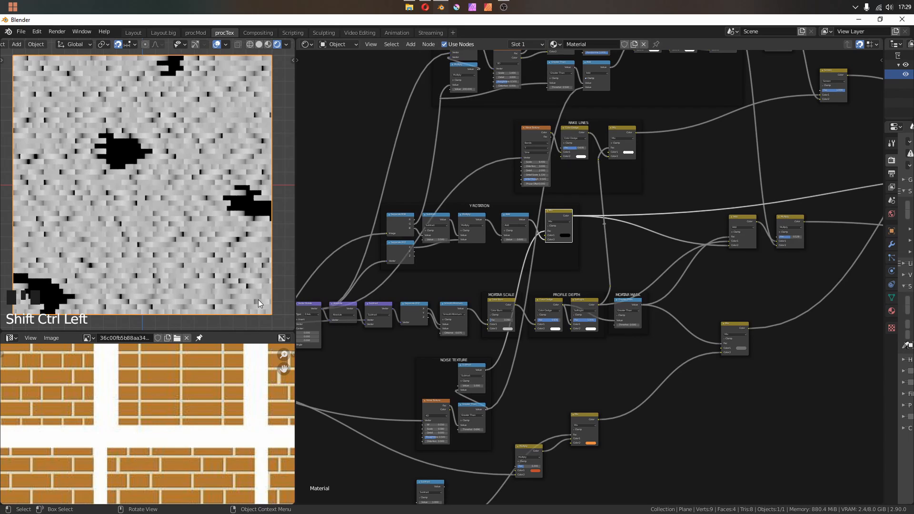
pyautogui.moveTo(505, 435); pyautogui.dragTo(548, 299, button='middle')
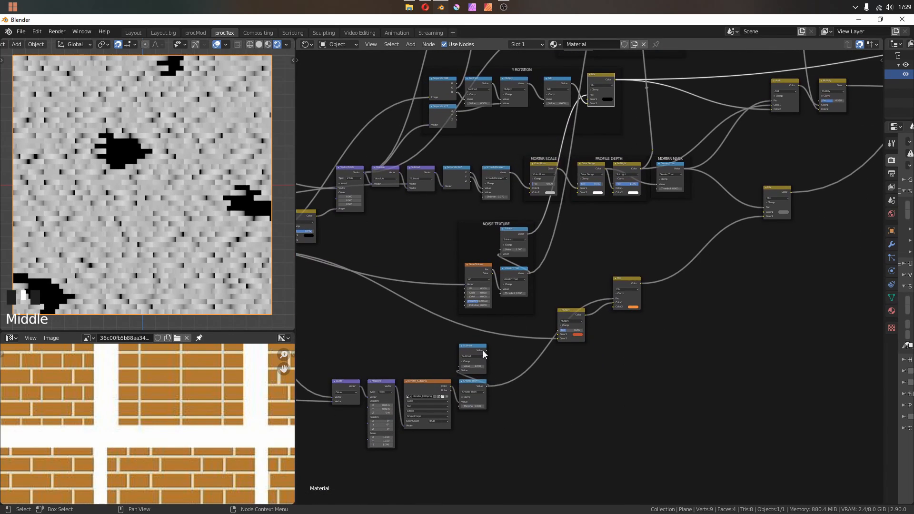
pyautogui.keyDown('alt'); pyautogui.moveTo(479, 353); pyautogui.dragTo(593, 104, button='right'); pyautogui.keyUp('alt')
pyautogui.click(587, 81)
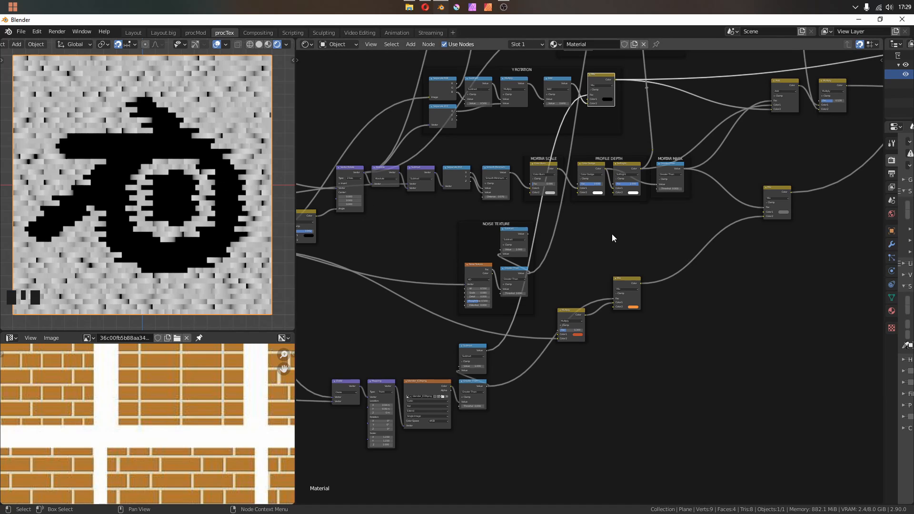
# Connect the icon mask's Greater Than output to the CRACKS frame's Math node and preview the frame's last colour node
pyautogui.moveTo(612, 233); pyautogui.dragTo(546, 356, button='middle')
pyautogui.scroll(-2, 547, 357)
pyautogui.click(462, 470)
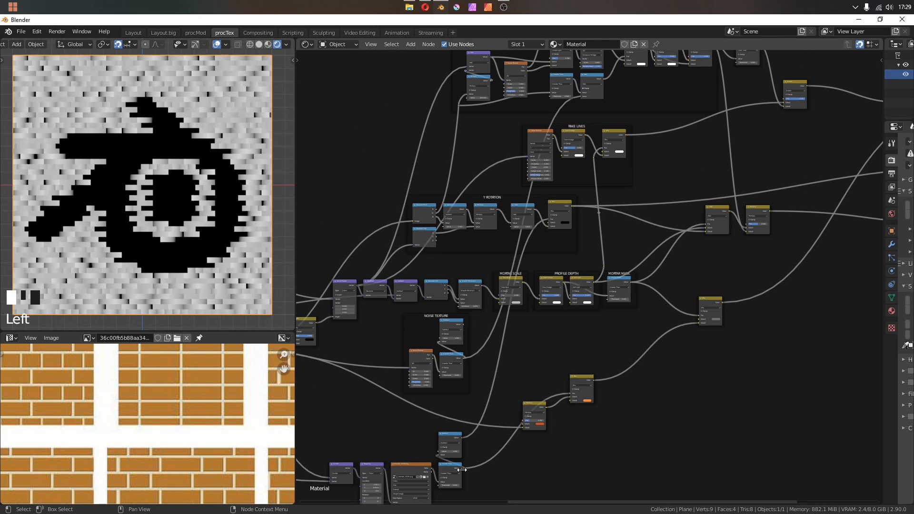
pyautogui.moveTo(462, 469); pyautogui.dragTo(583, 97)
pyautogui.moveTo(581, 96); pyautogui.dragTo(533, 283, button='middle')
pyautogui.keyDown('ctrl'); pyautogui.keyDown('shift'); pyautogui.click(605, 229); pyautogui.keyUp('shift'); pyautogui.keyUp('ctrl')
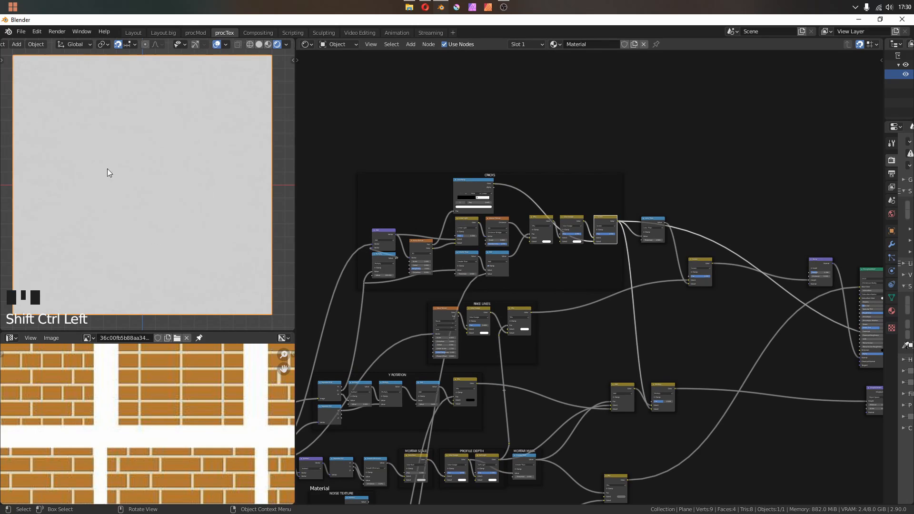
# Connect the icon mask's Subtract output to the Fac of the Mix node driving the Vector Rotate angle
pyautogui.moveTo(428, 238); pyautogui.dragTo(621, 299, button='middle')
pyautogui.scroll(5, 507, 200)
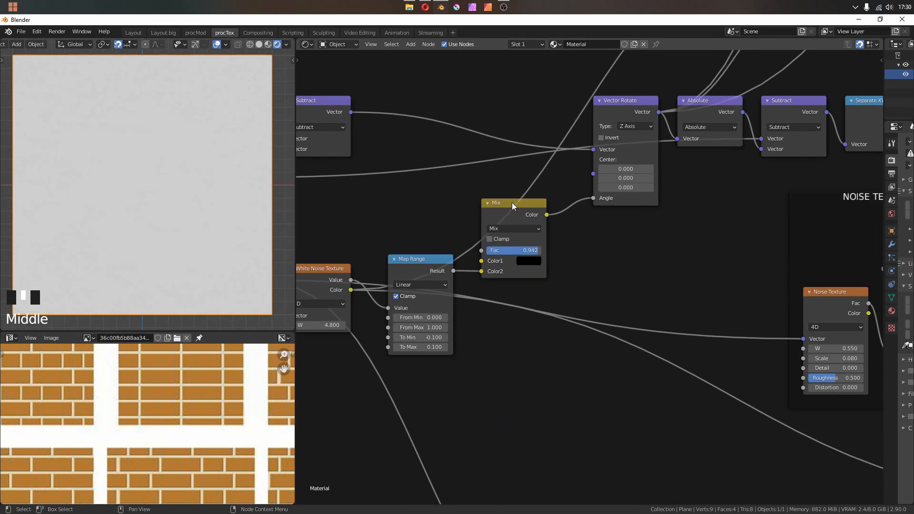
pyautogui.click(512, 205)
pyautogui.scroll(-2, 614, 312)
pyautogui.moveTo(720, 380); pyautogui.dragTo(380, 174)
pyautogui.moveTo(636, 314); pyautogui.dragTo(527, 367, button='middle')
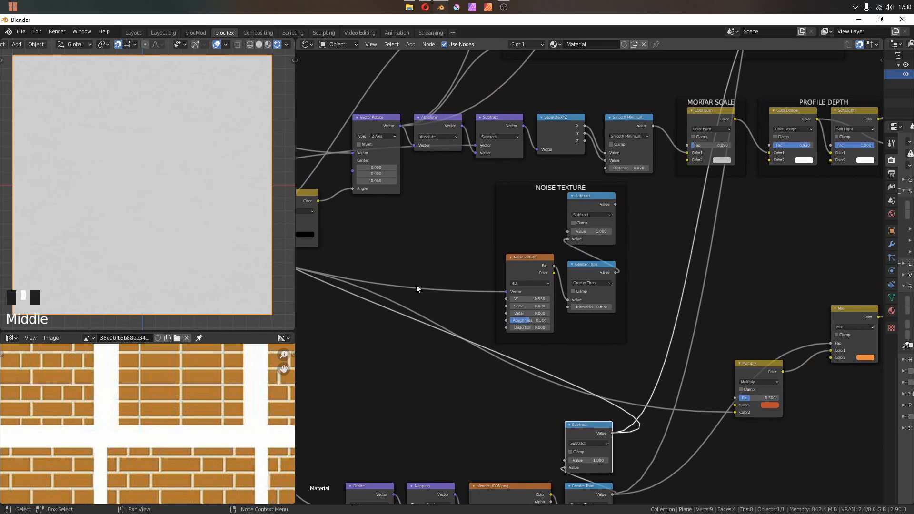
# Sketch annotation strokes over the preview plane and erase them
pyautogui.moveTo(102, 141); pyautogui.dragTo(118, 206)
pyautogui.moveTo(192, 119)
pyautogui.mouseDown()
pyautogui.moveTo(198, 202)
pyautogui.moveTo(194, 192)
pyautogui.mouseUp()
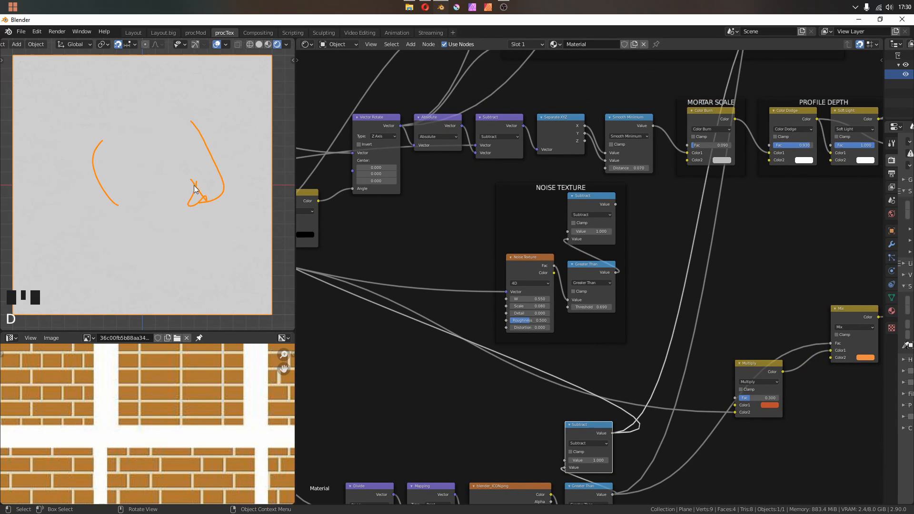
pyautogui.moveTo(217, 233); pyautogui.dragTo(105, 104, button='right')
# Send the Principled BSDF back to the material output and examine the logo brick wall in an enlarged 3D view
pyautogui.keyDown('ctrl'); pyautogui.keyDown('shift'); pyautogui.click(555, 205); pyautogui.keyUp('shift'); pyautogui.keyUp('ctrl')
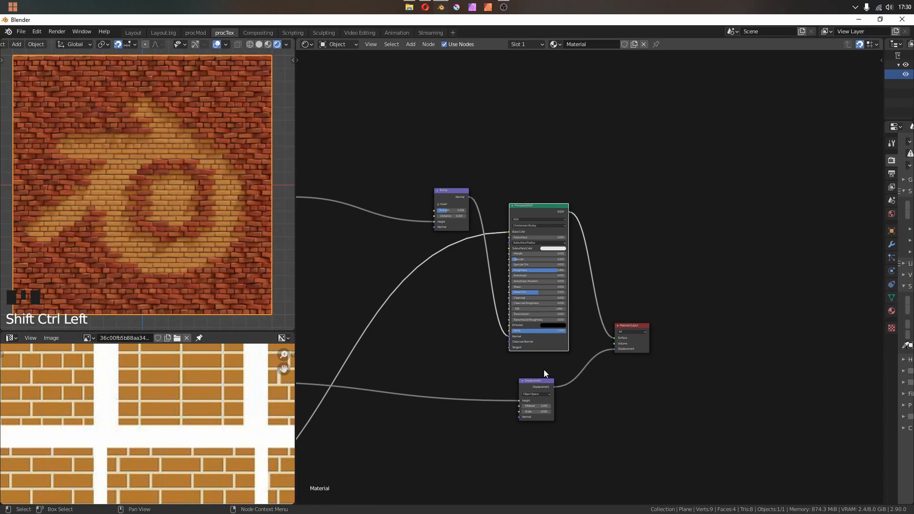
pyautogui.hotkey('ctrl', 'space')
pyautogui.keyDown('ctrl'); pyautogui.moveTo(384, 203); pyautogui.dragTo(211, 274, button='middle'); pyautogui.keyUp('ctrl')
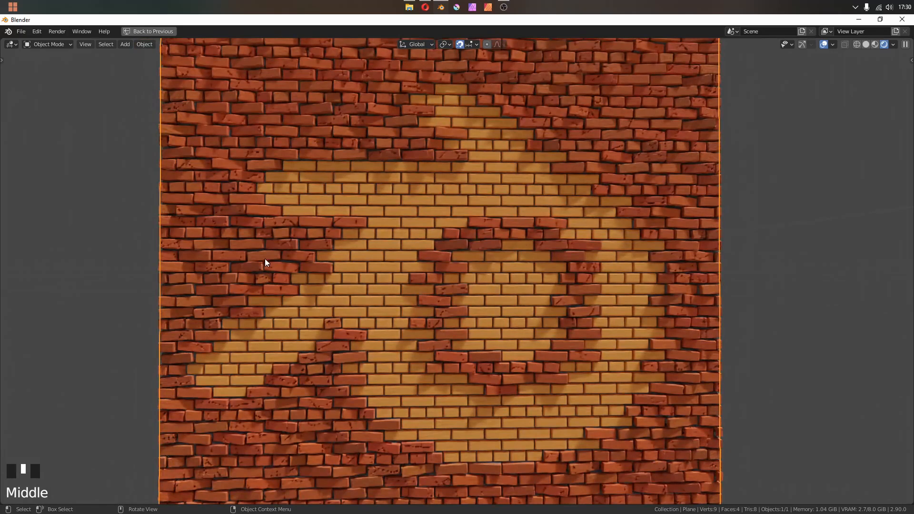
pyautogui.keyDown('ctrl'); pyautogui.moveTo(326, 248); pyautogui.dragTo(432, 299, button='middle'); pyautogui.keyUp('ctrl')
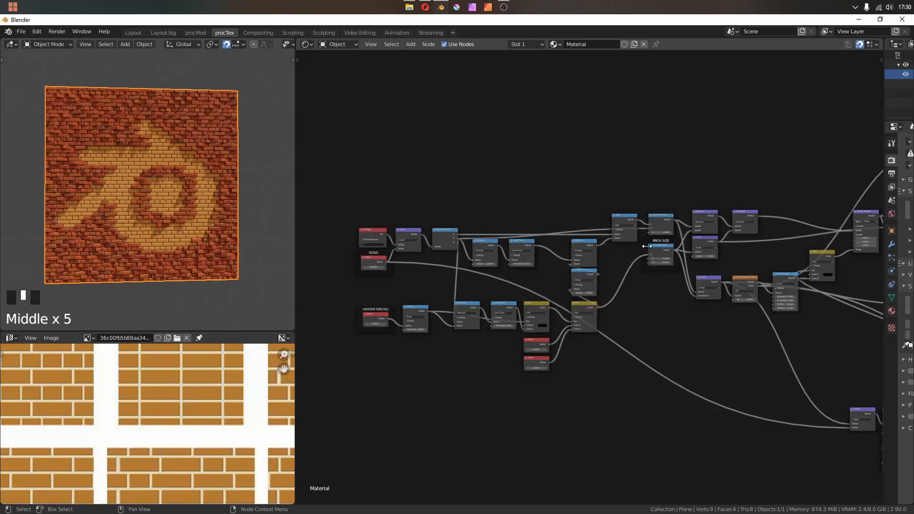
# Set the SCALE value to 5 and view the plane from another angle
pyautogui.moveTo(428, 285); pyautogui.dragTo(590, 289, button='middle')
pyautogui.scroll(12, 581, 272)
pyautogui.scroll(1, 613, 202)
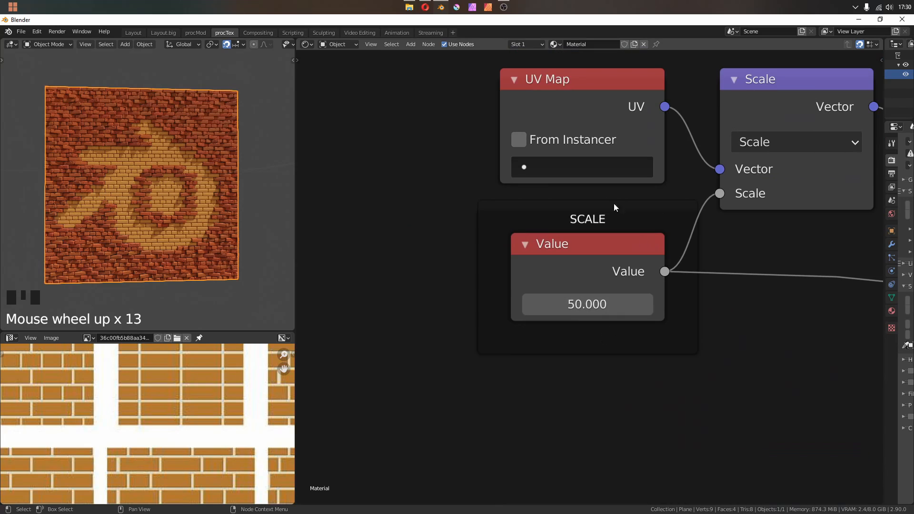
pyautogui.click(571, 306)
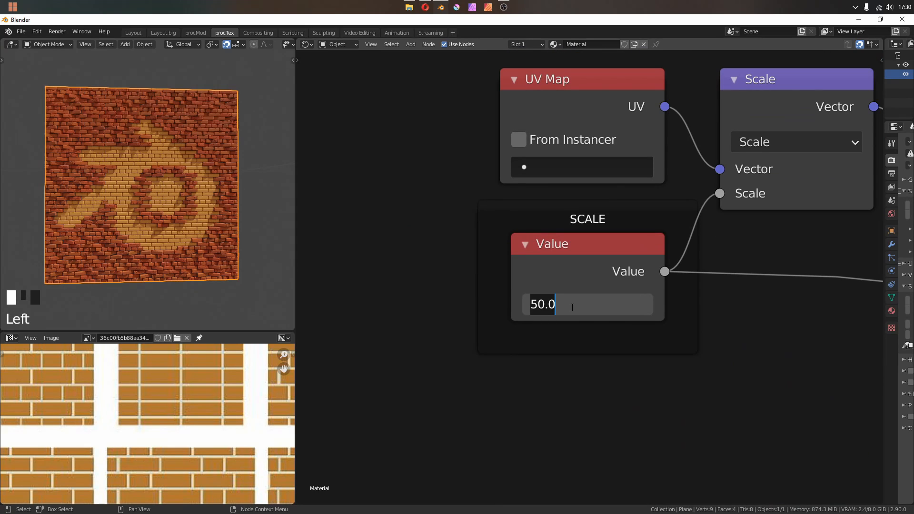
pyautogui.write('5')
pyautogui.press('Return')
pyautogui.moveTo(57, 164); pyautogui.dragTo(70, 59, button='middle')
# Set the SCALE value to 200 and inspect the displaced bricks up close
pyautogui.click(595, 302)
pyautogui.write('200')
pyautogui.press('Return')
pyautogui.keyDown('shift'); pyautogui.moveTo(115, 162); pyautogui.dragTo(54, 180, button='middle'); pyautogui.keyUp('shift')
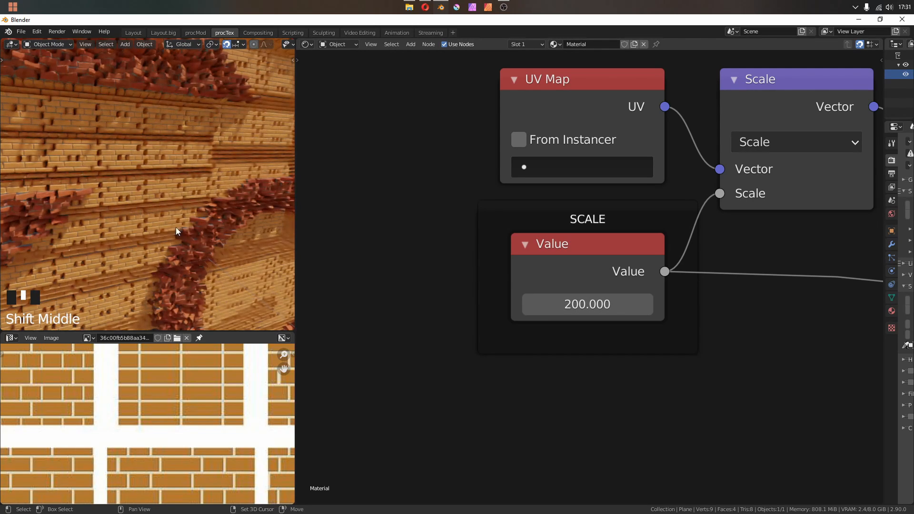
pyautogui.hotkey('shift', 'b')
pyautogui.moveTo(175, 199); pyautogui.dragTo(202, 229)
pyautogui.keyDown('shift'); pyautogui.moveTo(203, 229); pyautogui.dragTo(193, 228, button='middle'); pyautogui.keyUp('shift')
# Connect the SCALE value to the Displacement node's Scale input and shift the Displacement node slightly
pyautogui.scroll(-20, 598, 283)
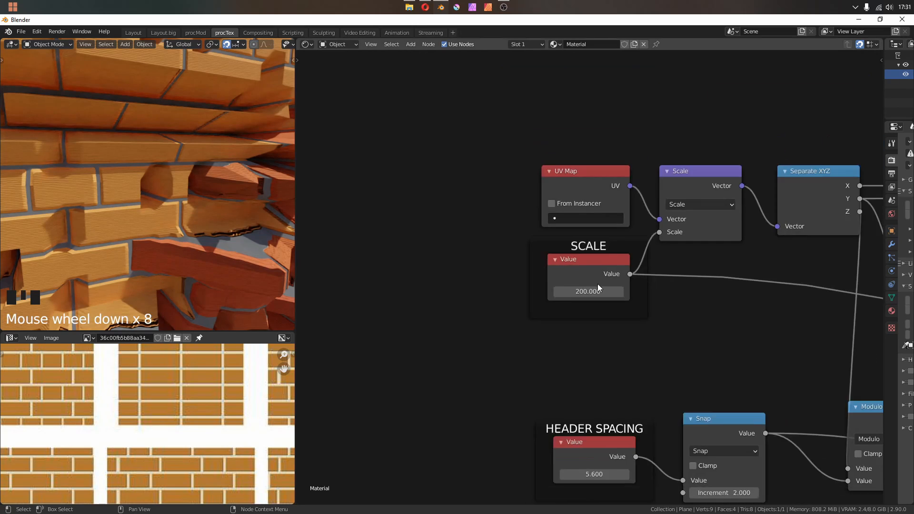
pyautogui.moveTo(685, 277); pyautogui.dragTo(513, 250, button='middle')
pyautogui.scroll(-6, 524, 253)
pyautogui.moveTo(757, 245); pyautogui.dragTo(555, 280, button='middle')
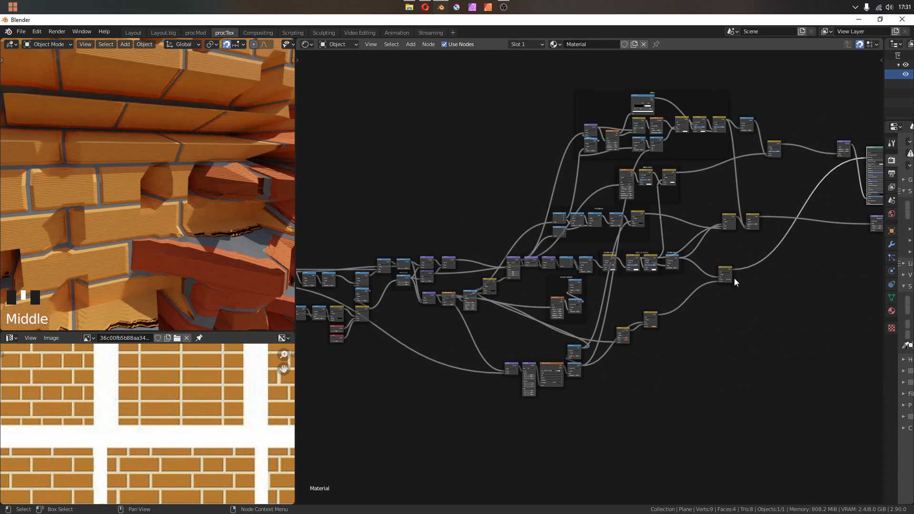
pyautogui.moveTo(752, 276); pyautogui.dragTo(586, 290, button='middle')
pyautogui.scroll(-4, 614, 281)
pyautogui.moveTo(686, 240); pyautogui.dragTo(822, 236, button='middle')
pyautogui.click(822, 236)
pyautogui.moveTo(821, 246); pyautogui.dragTo(819, 248)
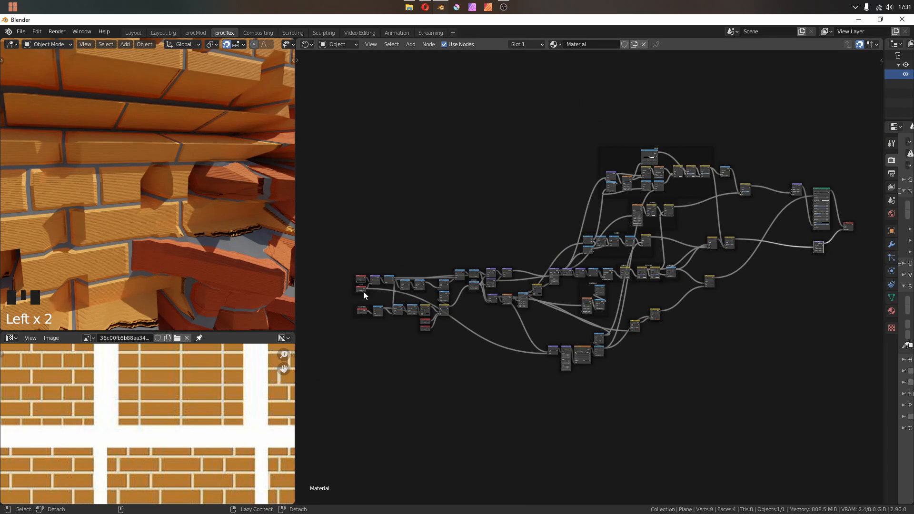
pyautogui.keyDown('alt'); pyautogui.moveTo(360, 290); pyautogui.dragTo(821, 251, button='right'); pyautogui.keyUp('alt')
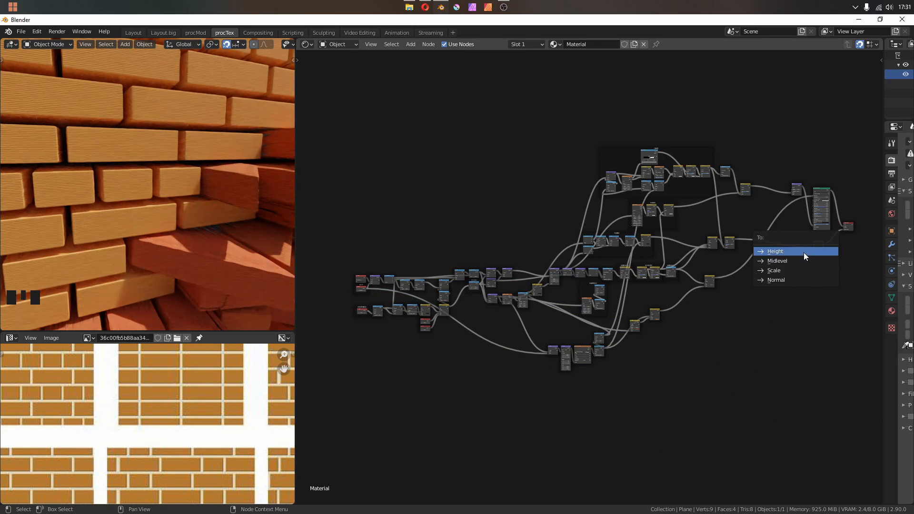
pyautogui.click(797, 262)
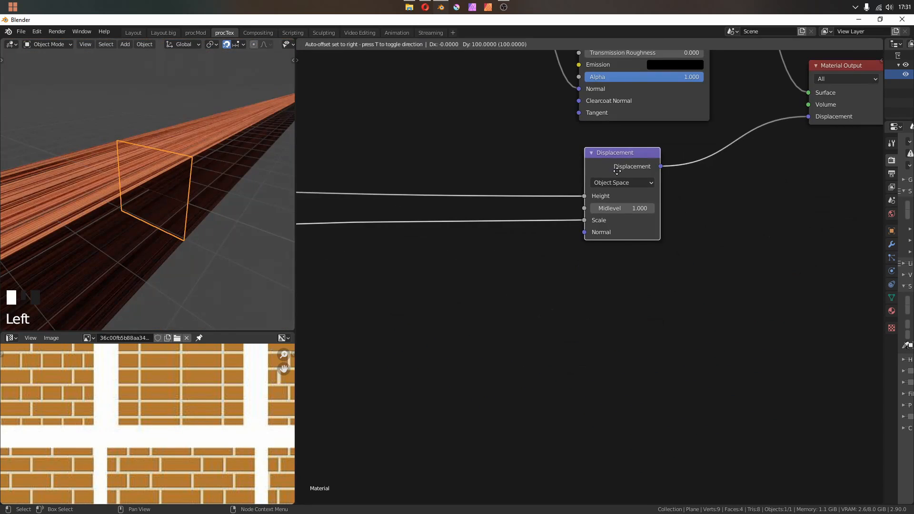
pyautogui.moveTo(616, 170); pyautogui.dragTo(609, 148)
# Insert a Math node set to Divide before the Displacement Scale, with the SCALE value linked to its second input
pyautogui.moveTo(478, 282); pyautogui.dragTo(541, 278, button='middle')
pyautogui.hotkey('shift', 'a')
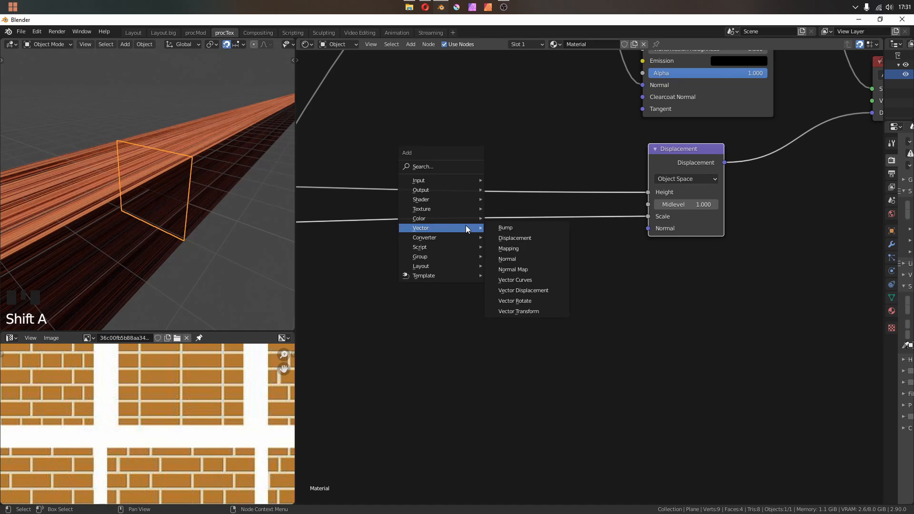
pyautogui.moveTo(428, 237)
pyautogui.click(520, 320)
pyautogui.click(489, 258)
pyautogui.scroll(2, 489, 259)
pyautogui.moveTo(490, 260); pyautogui.dragTo(492, 272)
pyautogui.click(536, 225)
pyautogui.click(148, 320)
# Set the Divide node's first value to 0.2 and check the wall's displacement close up and from afar
pyautogui.moveTo(142, 195)
pyautogui.mouseDown(button='middle')
pyautogui.moveTo(116, 195)
pyautogui.moveTo(150, 201)
pyautogui.mouseUp(button='middle')
pyautogui.scroll(9, 112, 193)
pyautogui.scroll(-2, 178, 227)
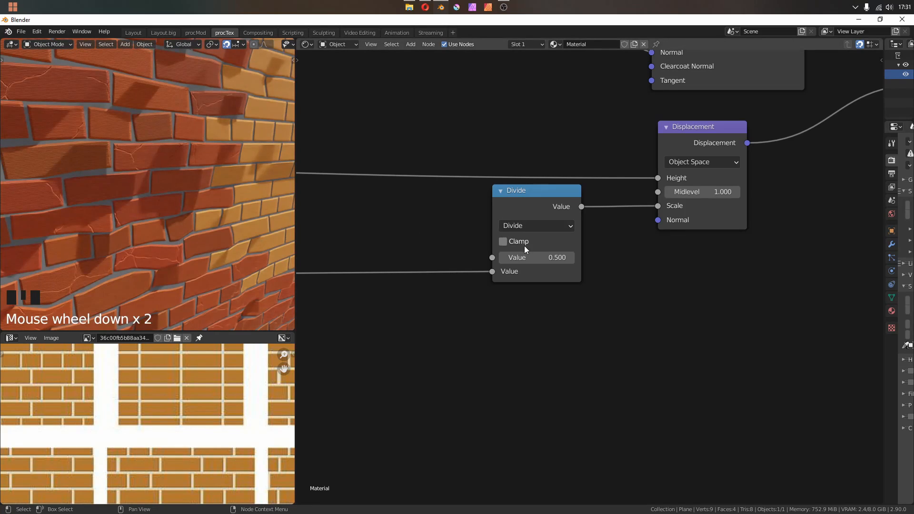
pyautogui.click(535, 257)
pyautogui.write('0.2')
pyautogui.press('Return')
pyautogui.moveTo(186, 200); pyautogui.dragTo(185, 229, button='middle')
pyautogui.scroll(5, 165, 187)
pyautogui.scroll(-13, 187, 241)
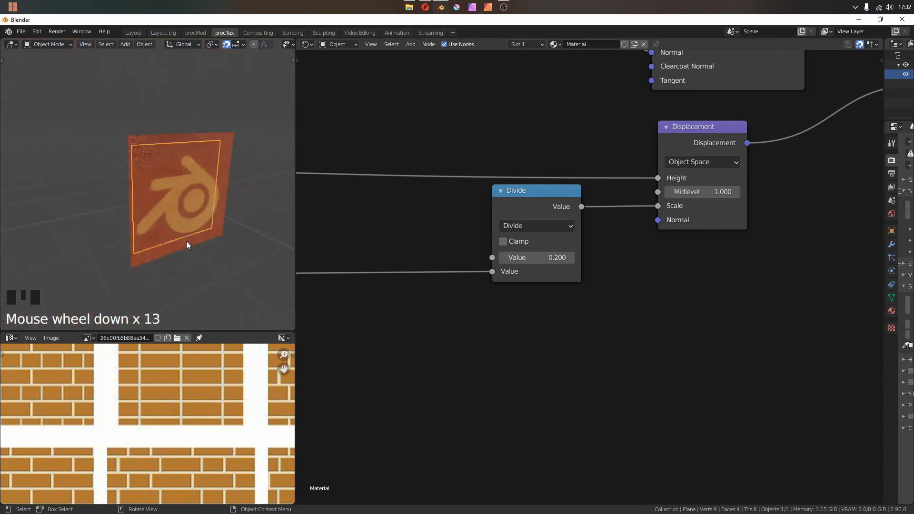
# Set the SCALE value to 5 and inspect the enlarged bricks
pyautogui.moveTo(399, 266); pyautogui.dragTo(714, 304, button='middle')
pyautogui.click(627, 331)
pyautogui.write('5')
pyautogui.press('Return')
pyautogui.scroll(6, 191, 196)
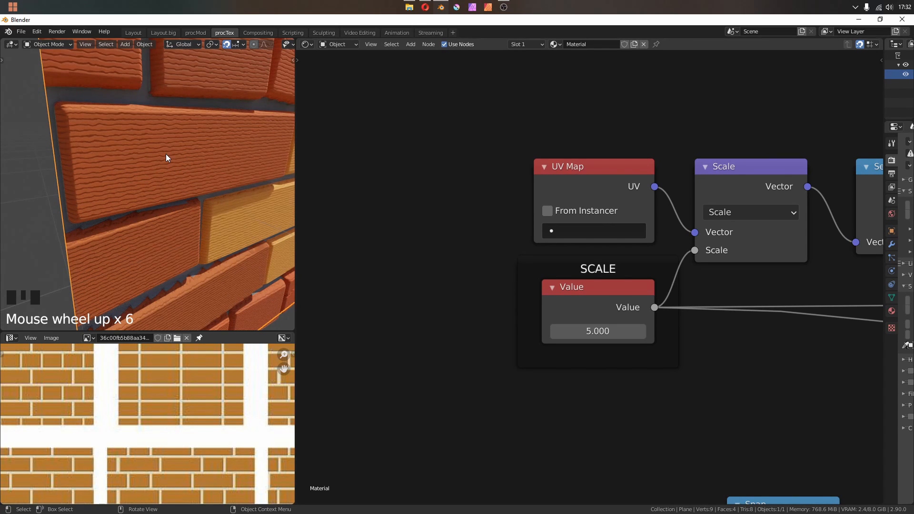
pyautogui.moveTo(163, 159); pyautogui.dragTo(190, 142, button='middle')
# Switch to the Opera browser, play the tweet's brick wall animation for reference, and return to Blender
pyautogui.click(422, 5)
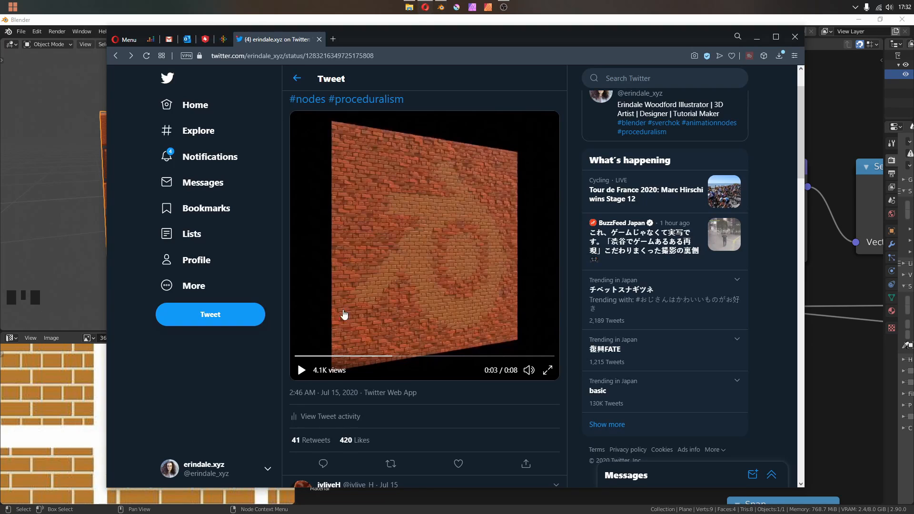
pyautogui.click(302, 369)
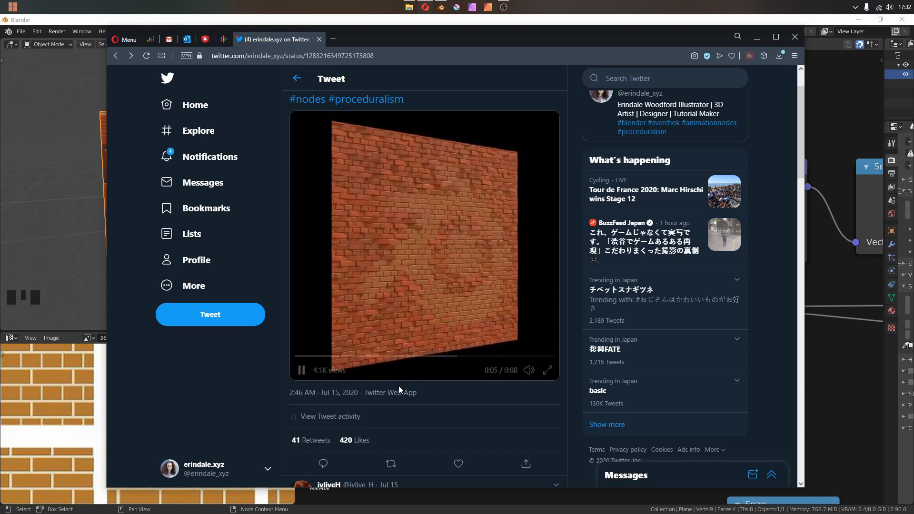
pyautogui.click(513, 22)
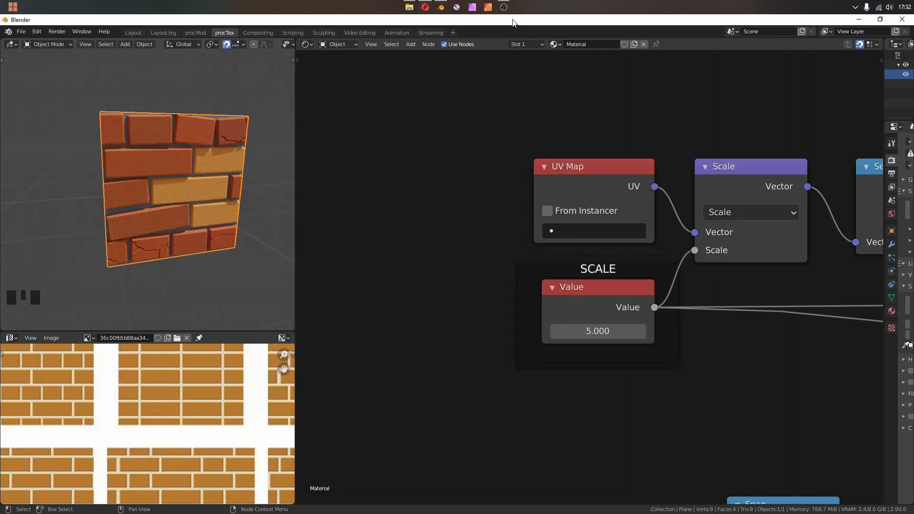
# Add a reroute on the SCALE value's outgoing links and feed it from a new Value node instead, moving the SCALE frame clear
pyautogui.scroll(-2, 537, 321)
pyautogui.keyDown('shift'); pyautogui.moveTo(639, 237); pyautogui.dragTo(688, 350, button='right'); pyautogui.keyUp('shift')
pyautogui.moveTo(441, 258); pyautogui.dragTo(497, 251, button='middle')
pyautogui.hotkey('shift', 'a')
pyautogui.moveTo(363, 240)
pyautogui.click(428, 353)
pyautogui.moveTo(476, 198); pyautogui.dragTo(736, 281)
pyautogui.moveTo(633, 337); pyautogui.dragTo(596, 389)
pyautogui.moveTo(634, 334); pyautogui.dragTo(638, 298)
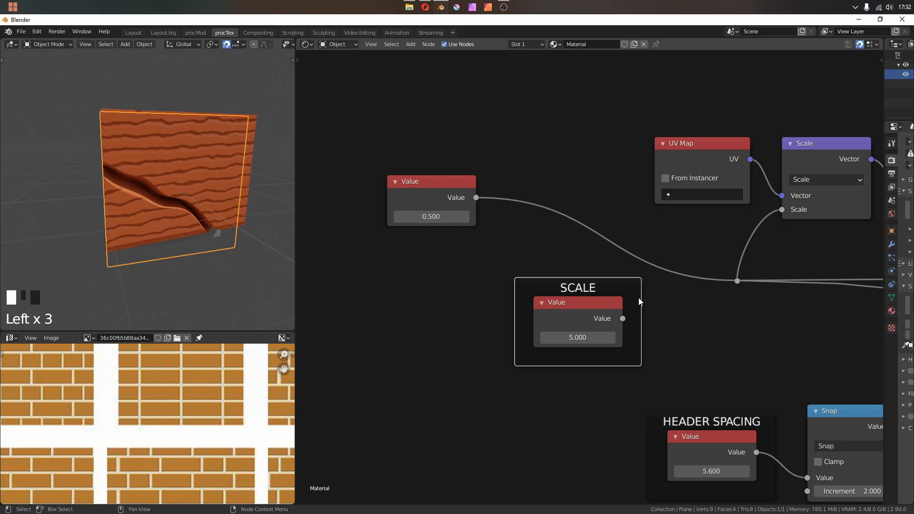
# Drive the new Value node with #frame and play the animation to watch the brick scale change
pyautogui.click(417, 215)
pyautogui.write('#frame')
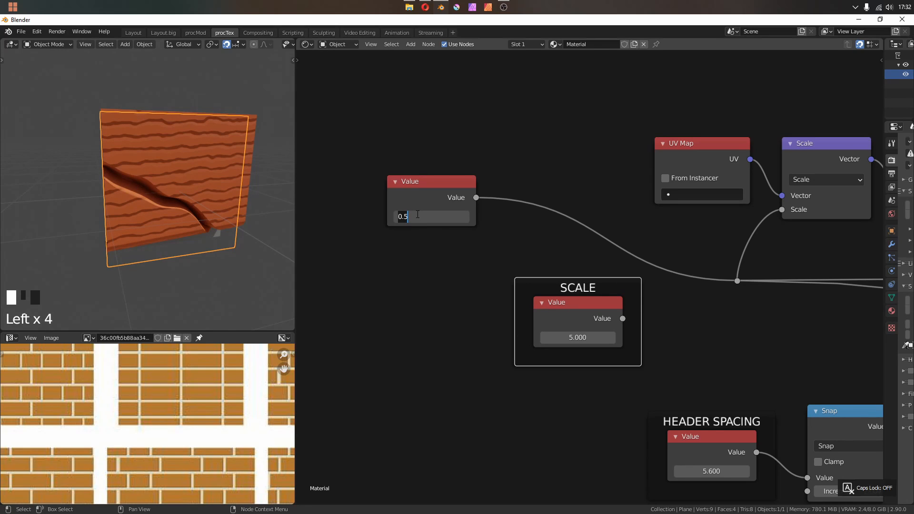
pyautogui.press('Return')
pyautogui.hotkey('shift', 'space')
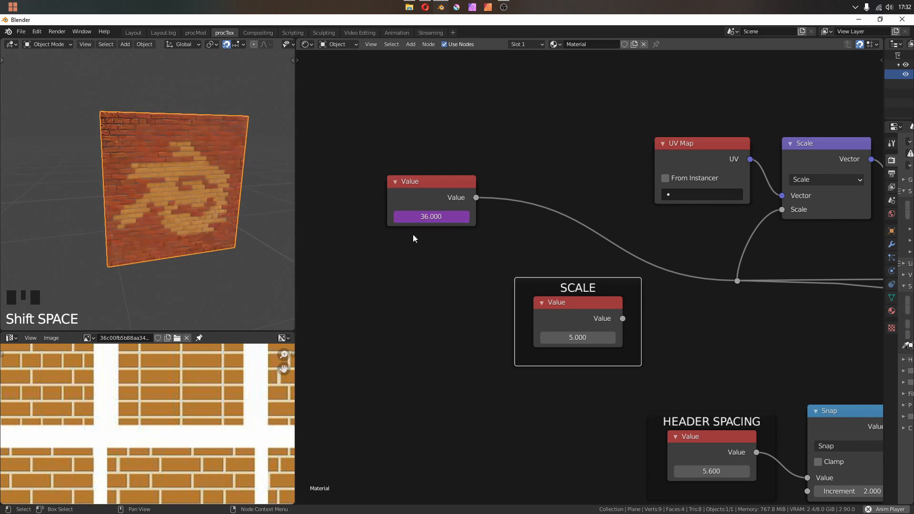
pyautogui.hotkey('shift', 'space')
pyautogui.moveTo(230, 183); pyautogui.dragTo(190, 198, button='middle')
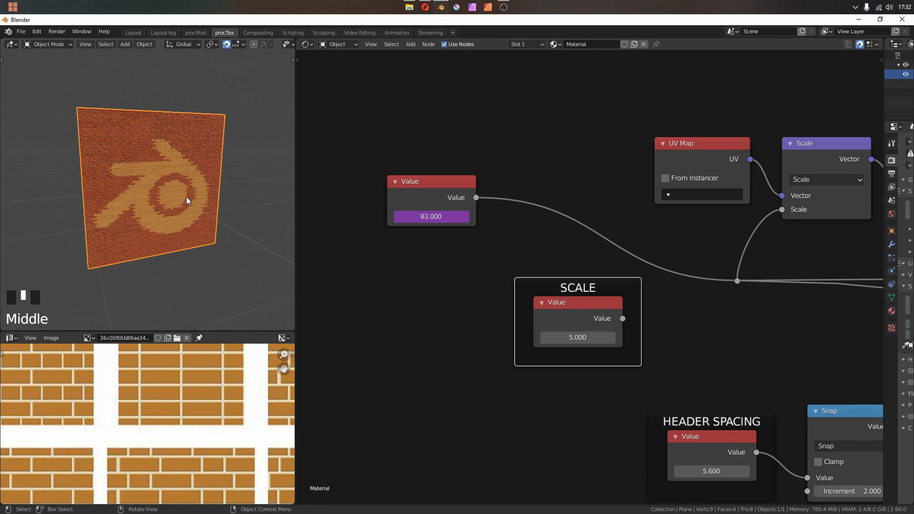
# Change the Value node's driver expression to frame/5, preview the animation, and set the expression to frame/3
pyautogui.click(434, 217)
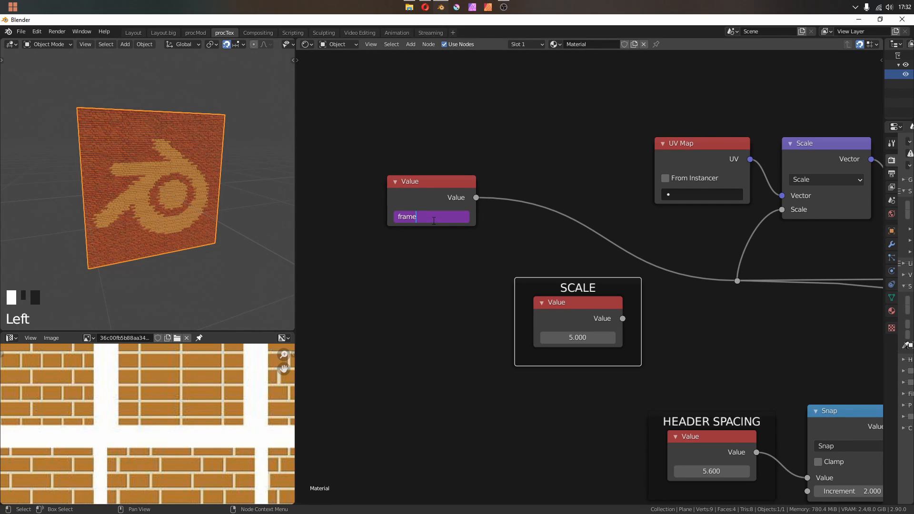
pyautogui.write('/5')
pyautogui.press('Return')
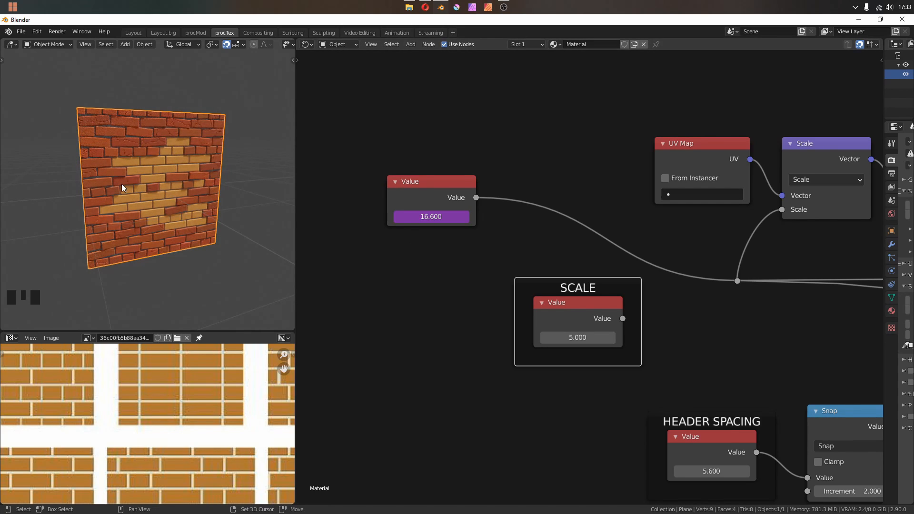
pyautogui.hotkey('shift', 'space')
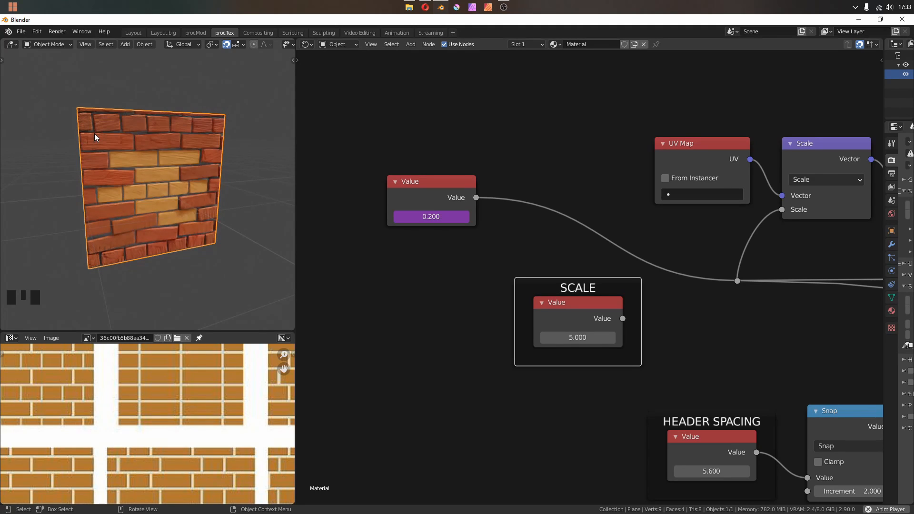
pyautogui.hotkey('shift', 'space')
pyautogui.press('BackSpace')
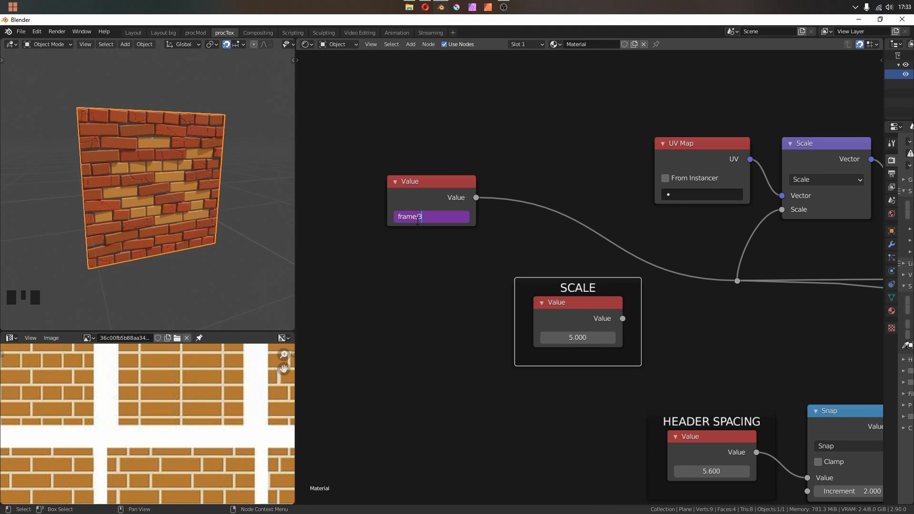
pyautogui.press('Return')
# Switch to Discord and browse the erindale.xyz server's voice-chat-text, challenge-chat, introductions and general channels
pyautogui.scroll(-7, 262, 44)
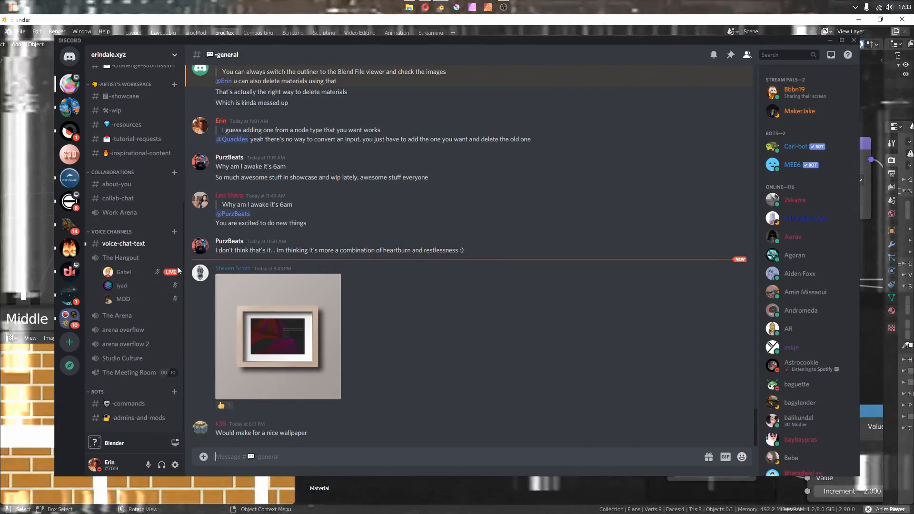
pyautogui.moveTo(172, 275)
pyautogui.click(123, 243)
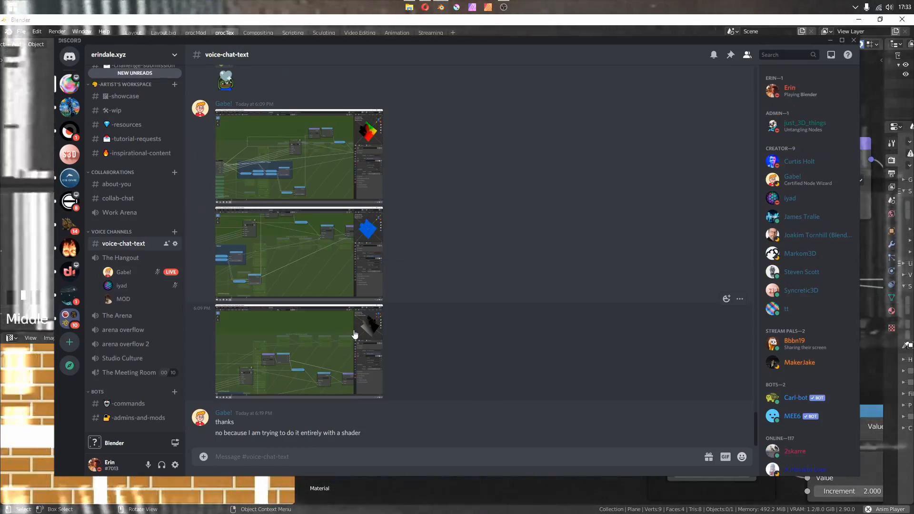
pyautogui.click(354, 330)
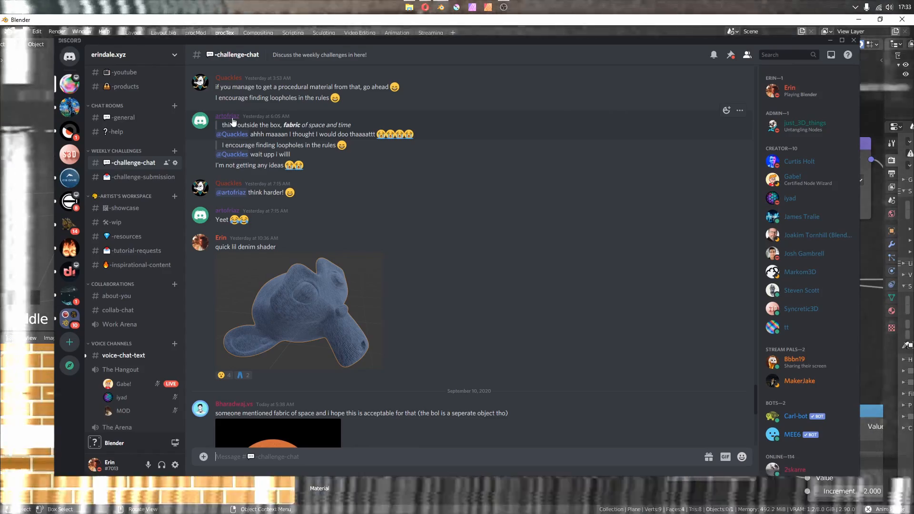
pyautogui.scroll(2, 398, 213)
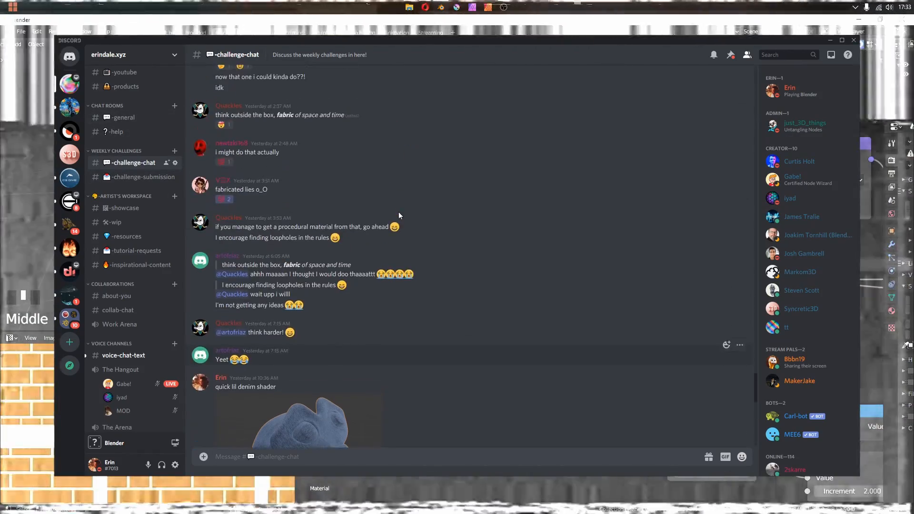
pyautogui.scroll(-2, 390, 209)
pyautogui.click(124, 117)
pyautogui.scroll(3, 134, 124)
pyautogui.click(133, 119)
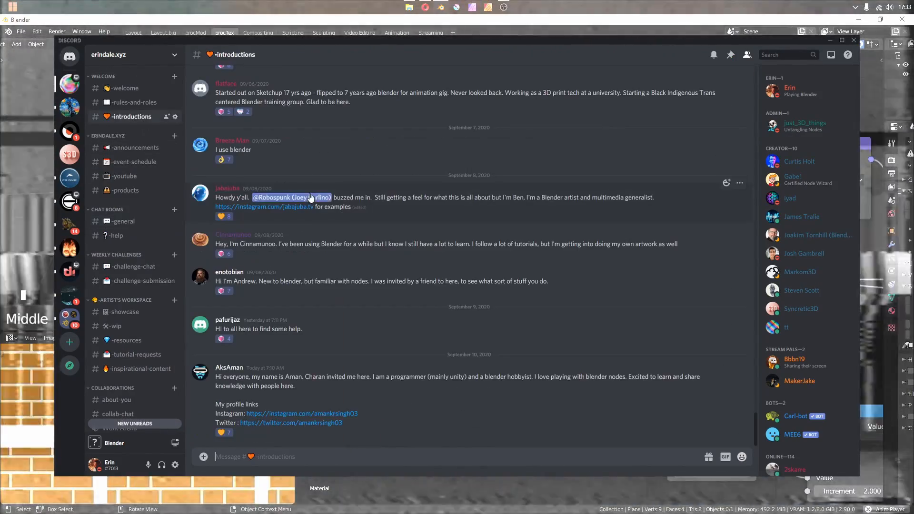
pyautogui.click(125, 221)
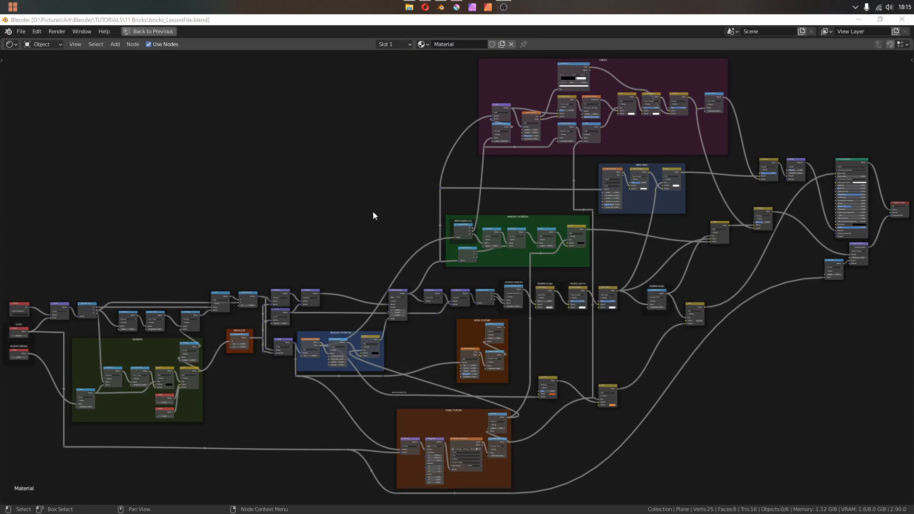
# Switch back to Blender, examine the brick material's node groups in bricks_LessonFile.blend, and restore the node editor from full-screen to the regular layout
pyautogui.scroll(2, 241, 178)
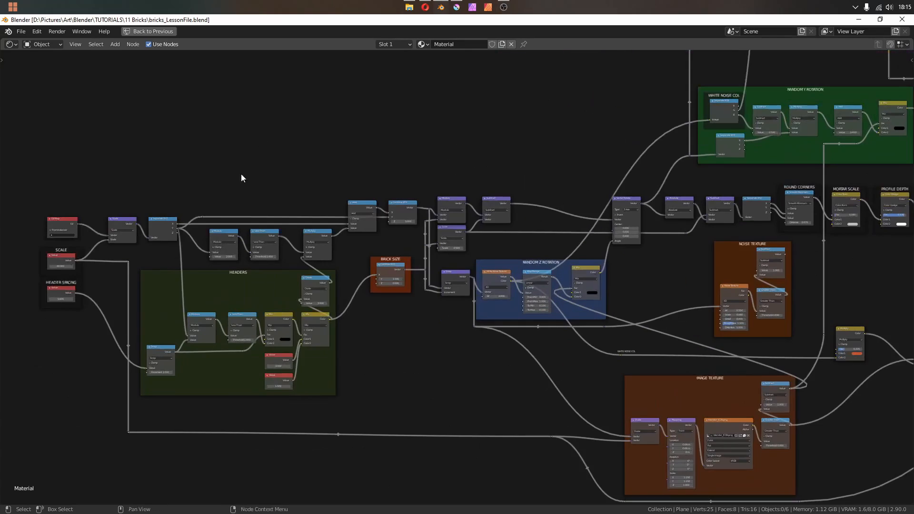
pyautogui.moveTo(241, 178); pyautogui.dragTo(369, 202, button='middle')
pyautogui.scroll(2, 335, 230)
pyautogui.moveTo(334, 230); pyautogui.dragTo(377, 171, button='middle')
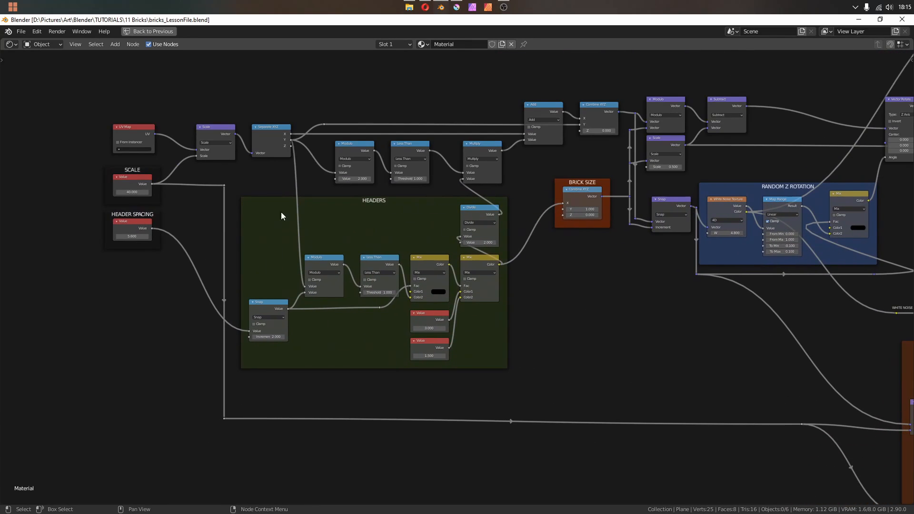
pyautogui.moveTo(609, 245); pyautogui.dragTo(383, 249, button='middle')
pyautogui.moveTo(663, 250); pyautogui.dragTo(329, 319, button='middle')
pyautogui.scroll(-8, 471, 201)
pyautogui.moveTo(367, 291); pyautogui.dragTo(470, 329, button='middle')
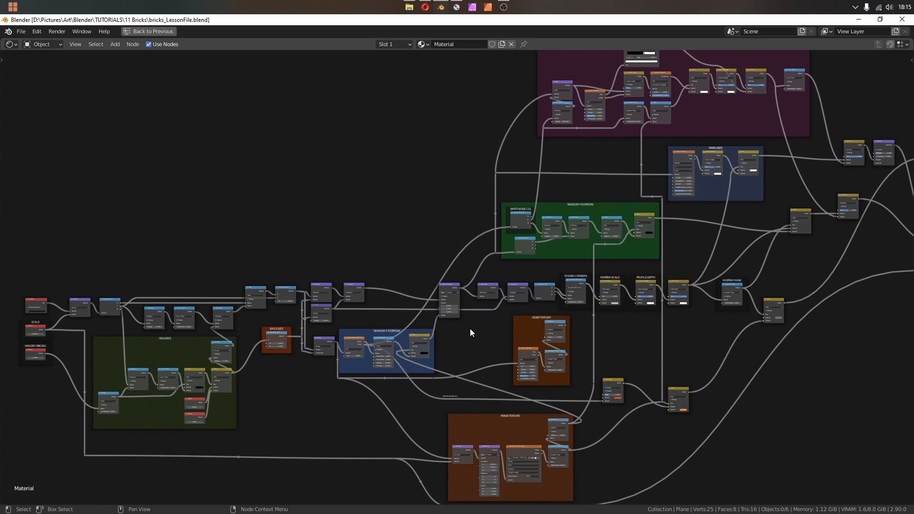
pyautogui.scroll(-2, 469, 328)
pyautogui.hotkey('ctrl', 'space')
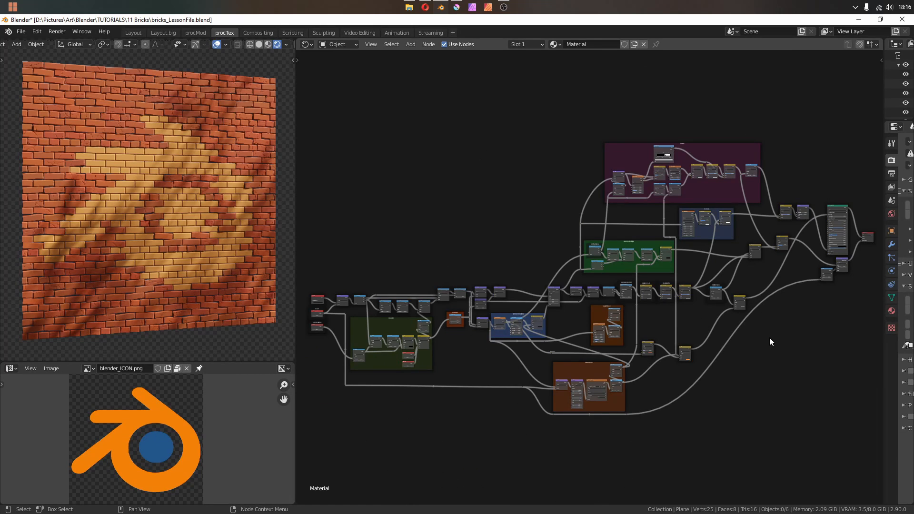